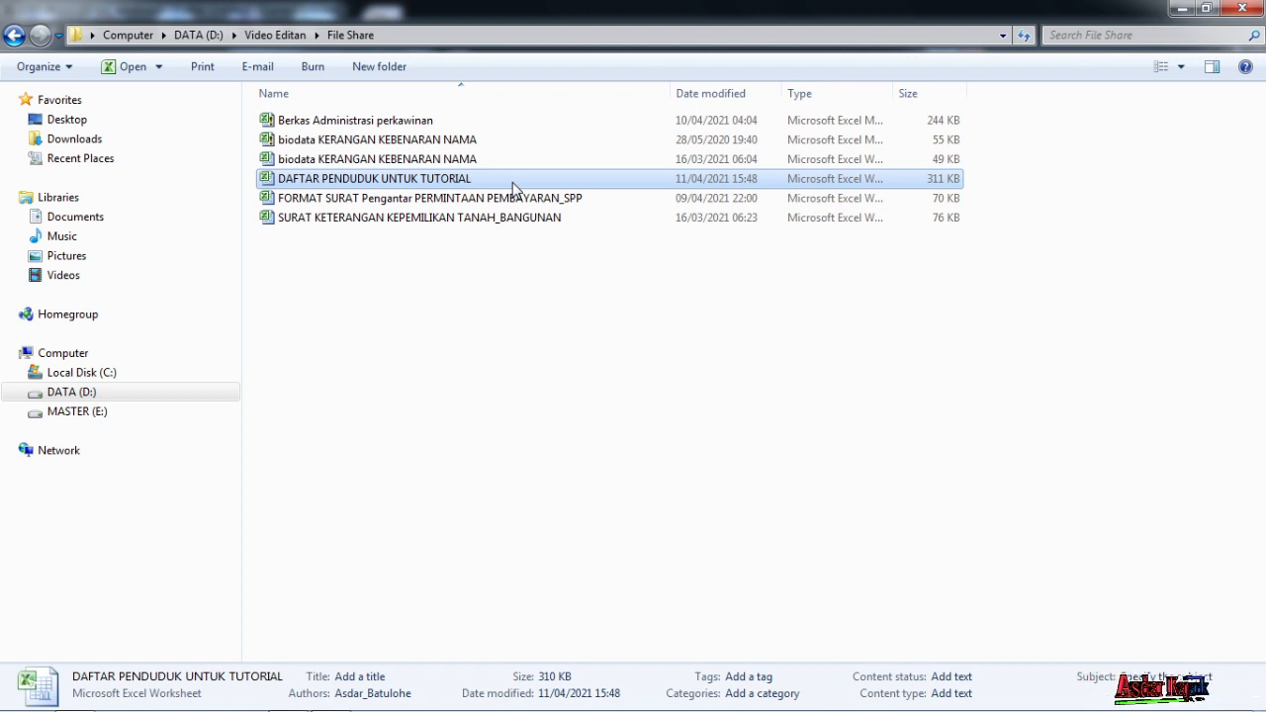
Open the DAFTAR PENDUDUK UNTUK TUTORIAL workbook from the File Share folder in Excel
click(461, 295)
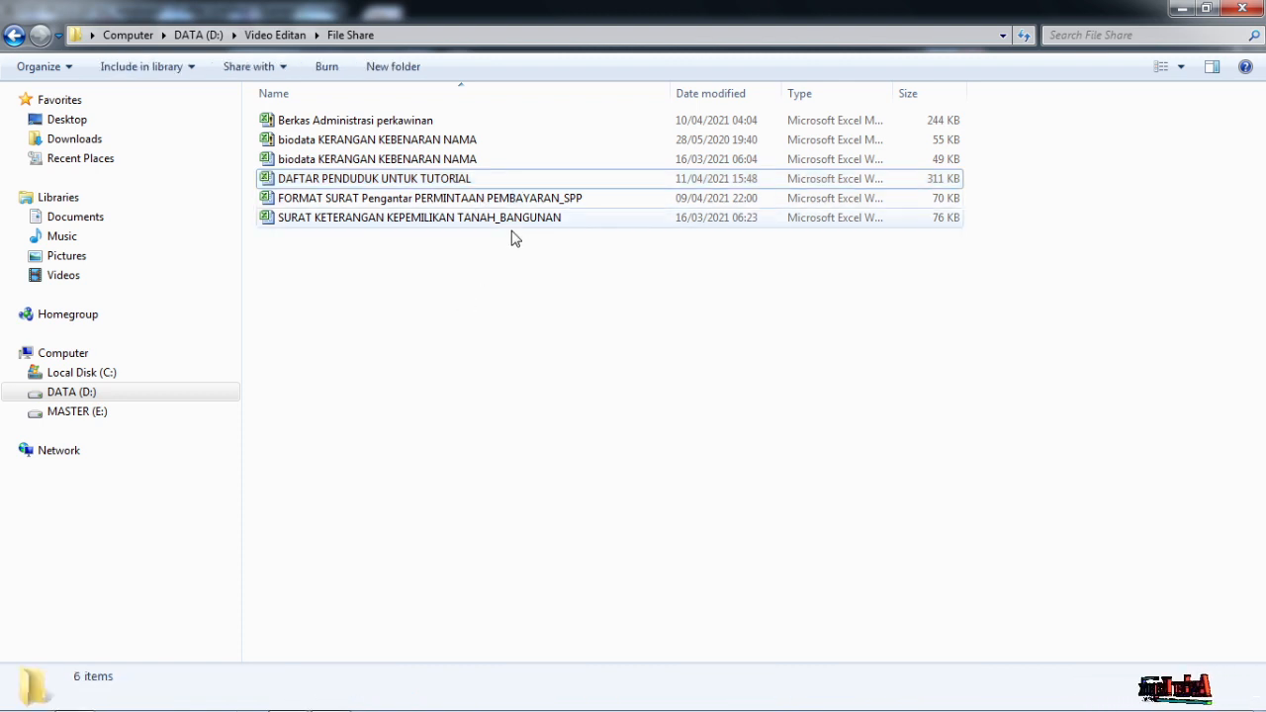
double_click(535, 185)
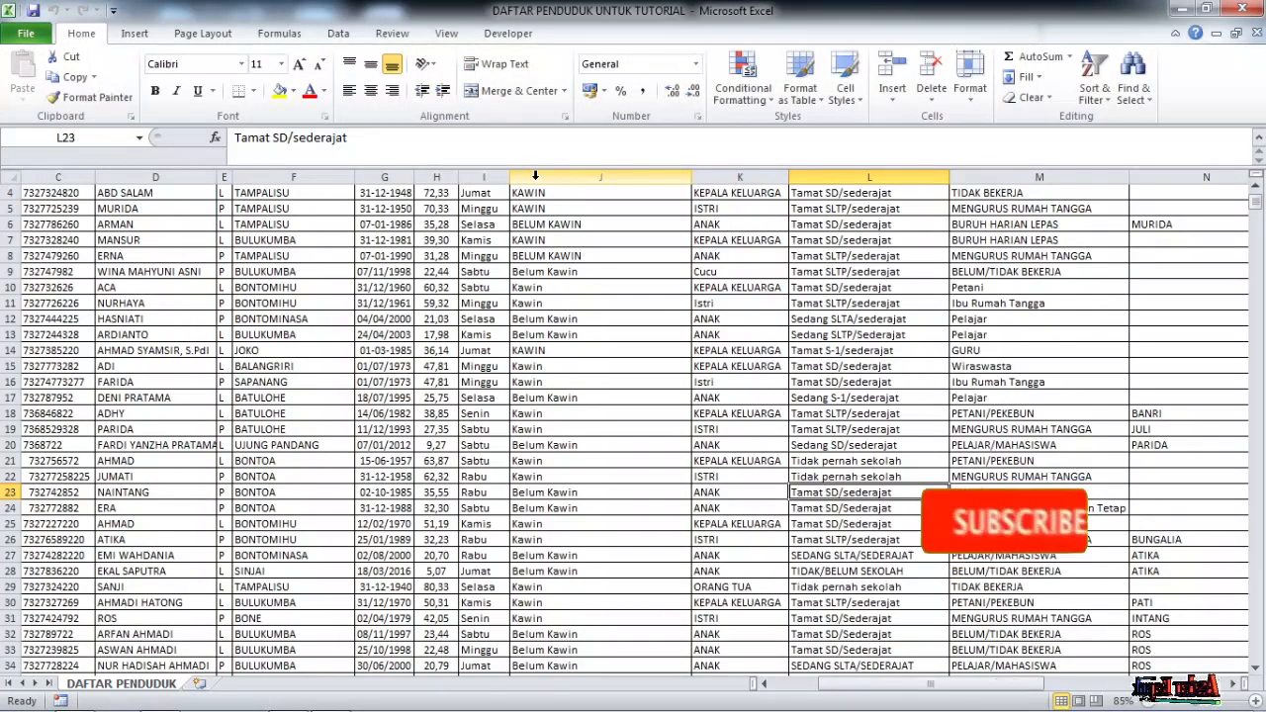
click(558, 224)
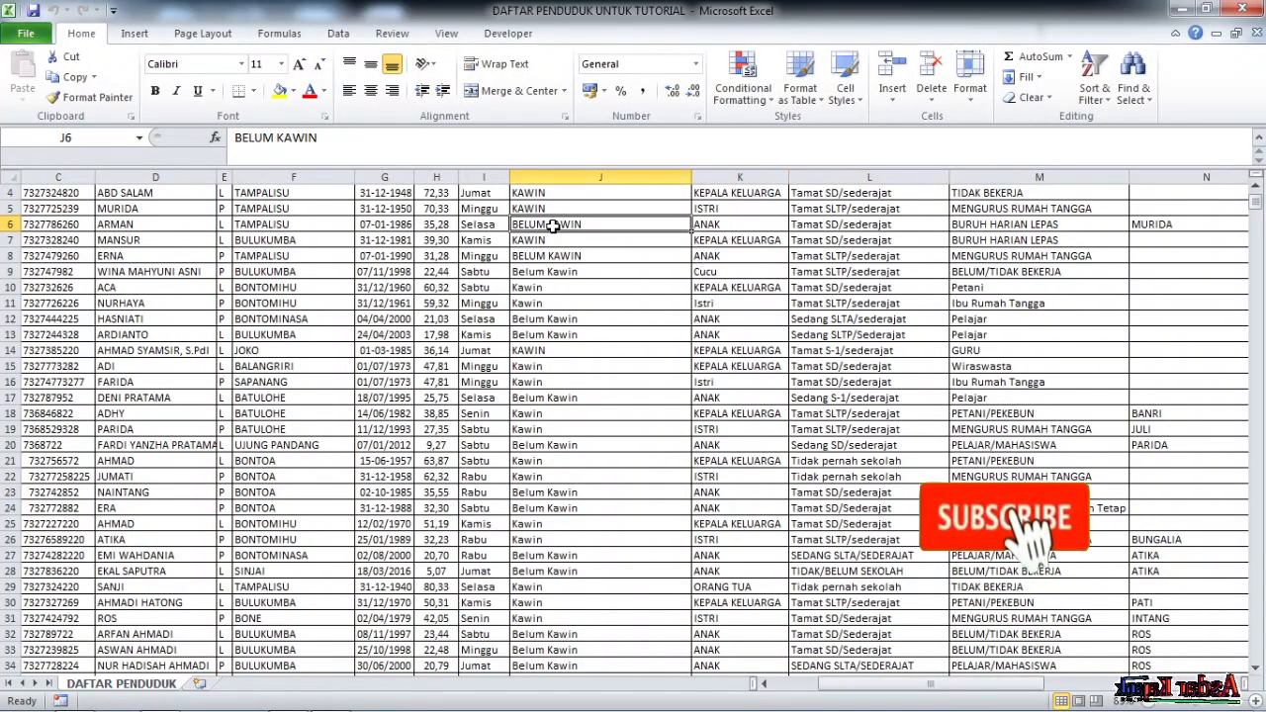
scroll(611, 373, up, 1)
mouse_move(1255, 201)
mouse_down()
mouse_move(1259, 215)
mouse_move(1256, 195)
mouse_up()
scroll(578, 404, down, 2)
scroll(579, 403, up, 2)
drag(829, 696, 776, 689)
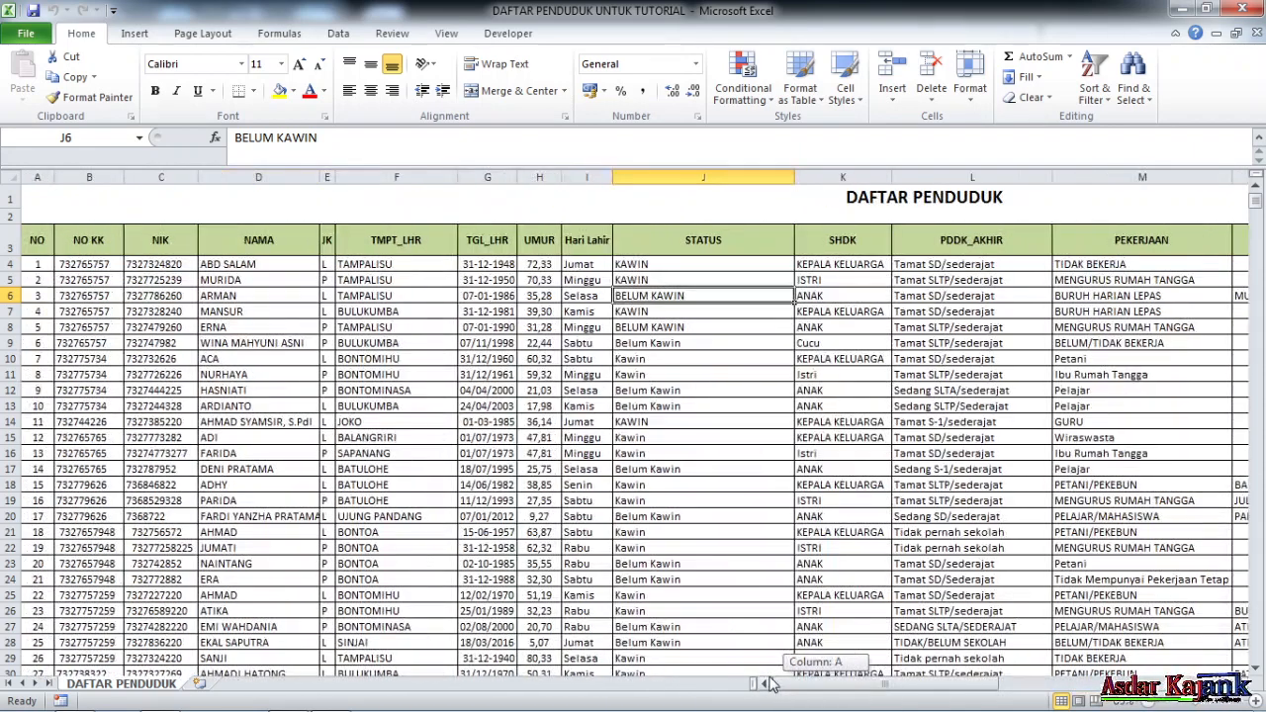
scroll(506, 313, down, 4)
scroll(521, 325, up, 4)
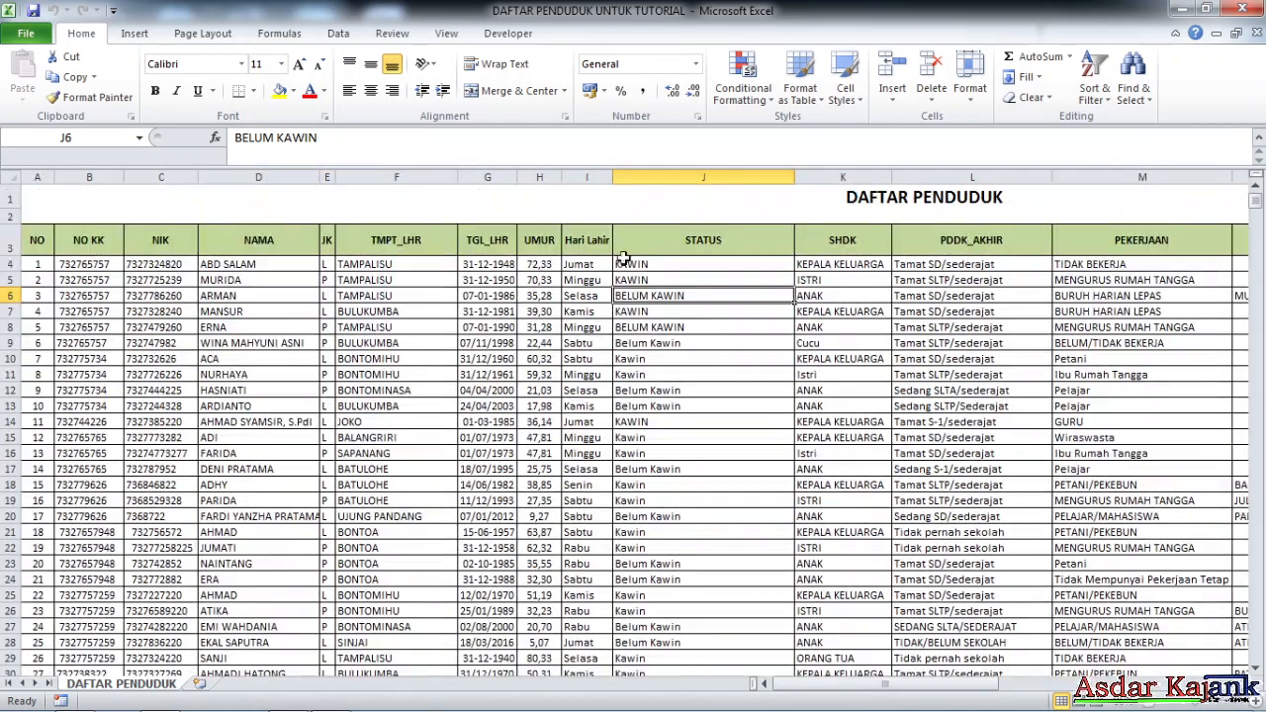
scroll(273, 363, down, 3)
scroll(458, 360, up, 3)
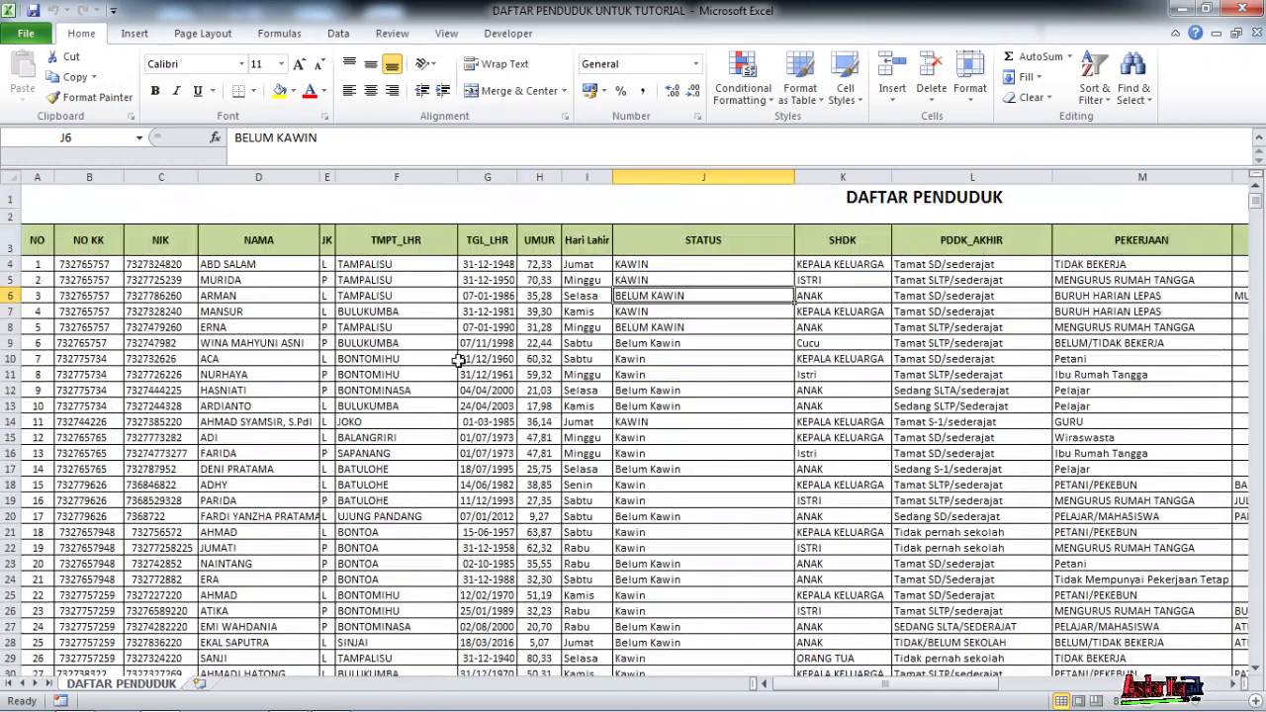
click(869, 208)
click(859, 239)
click(918, 265)
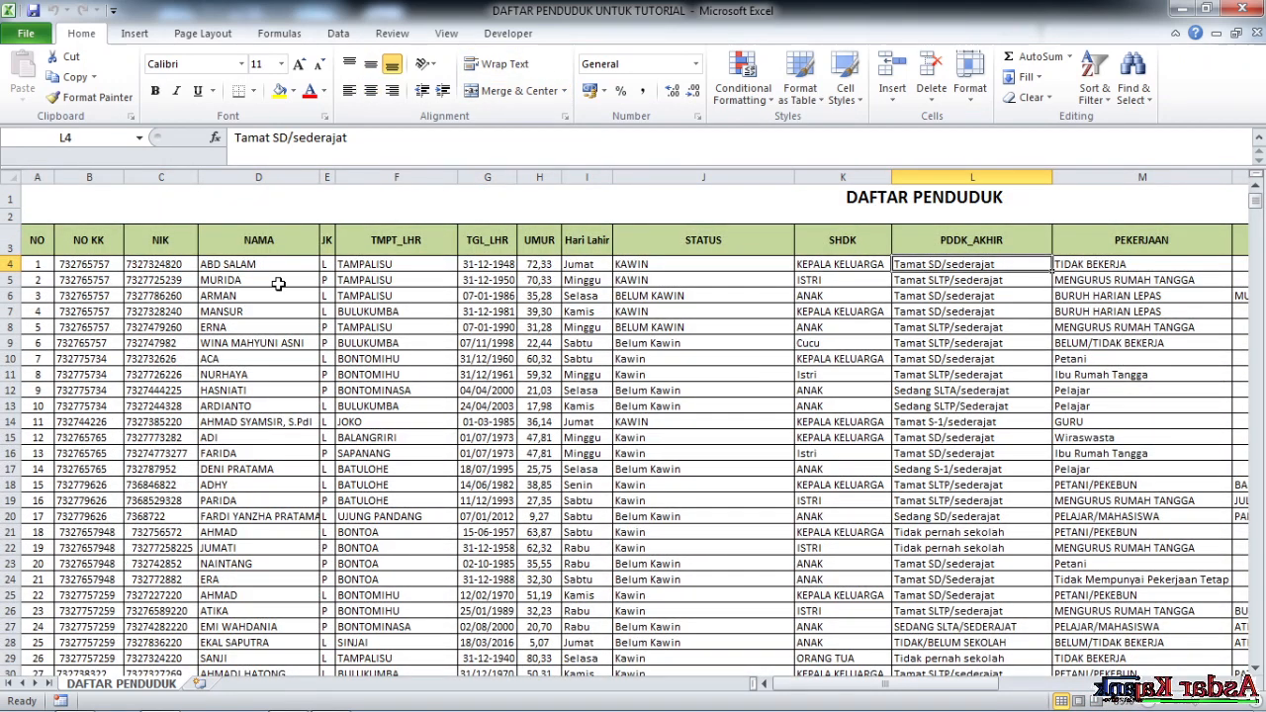
mouse_move(1254, 203)
mouse_down()
mouse_move(1254, 554)
mouse_move(1254, 196)
mouse_up()
click(957, 199)
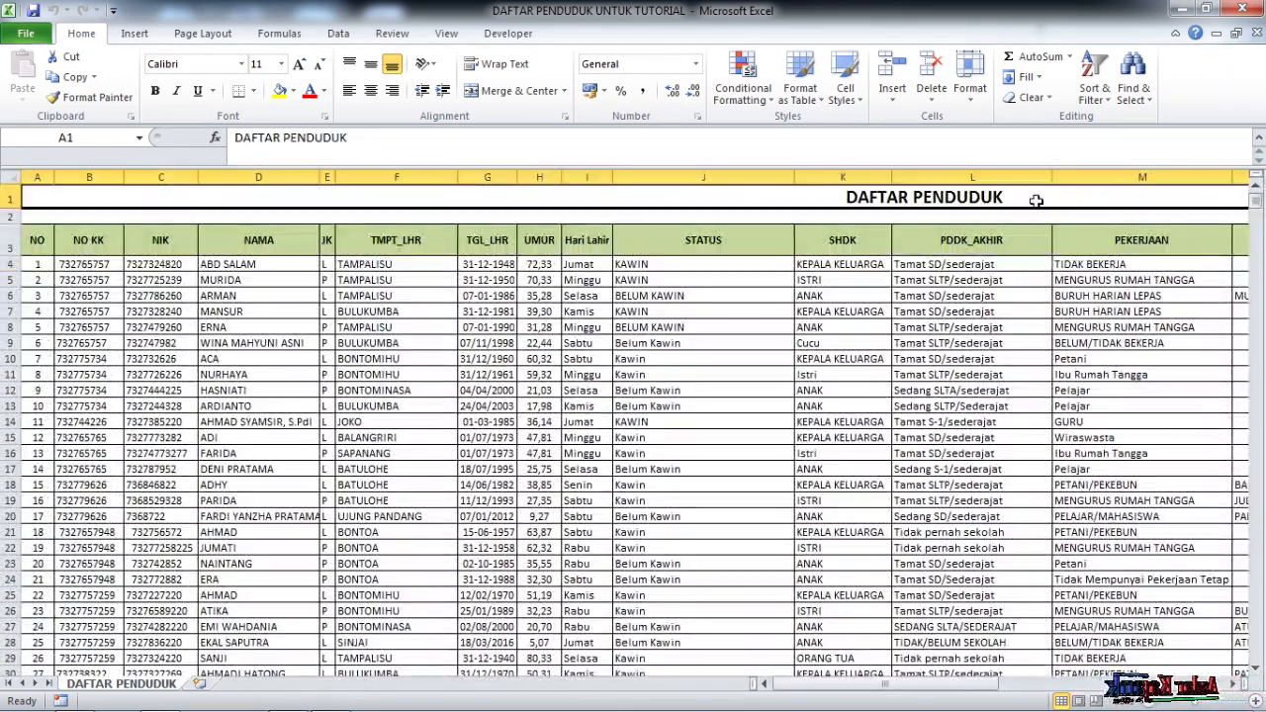
click(675, 310)
click(10, 264)
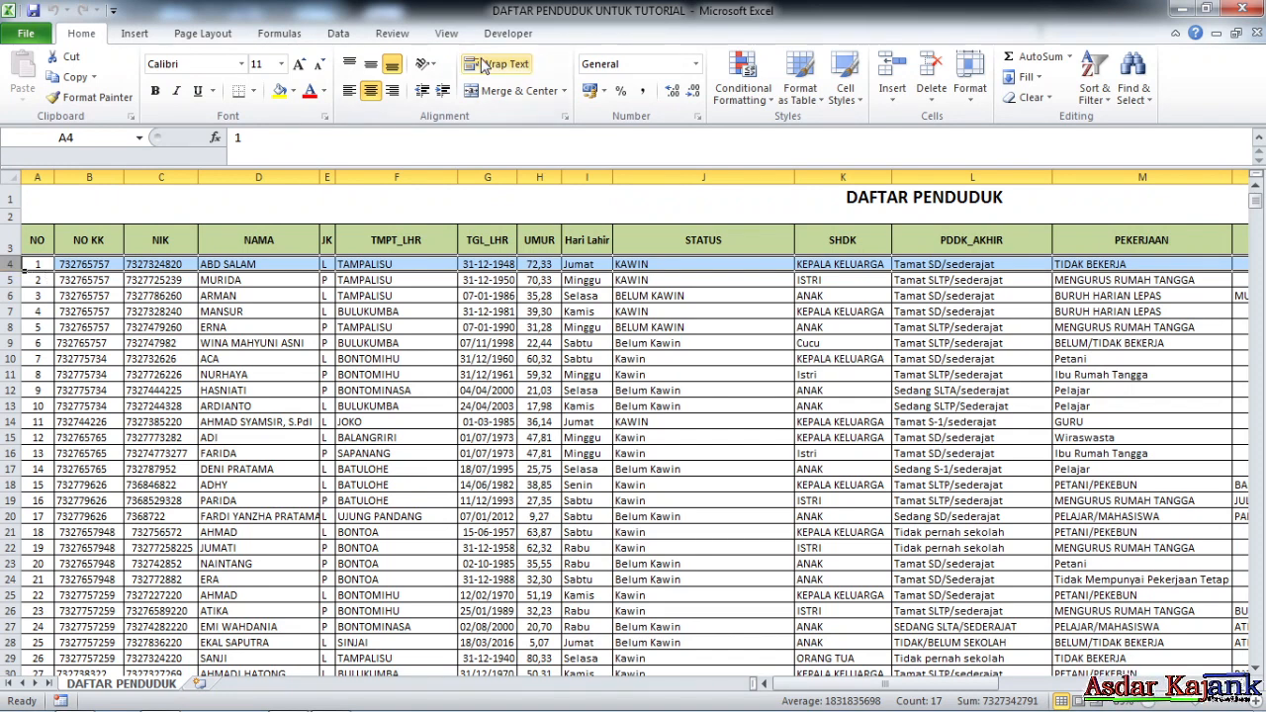
Freeze panes at row 4 so the title and column headers in rows 1–3 stay visible
click(447, 36)
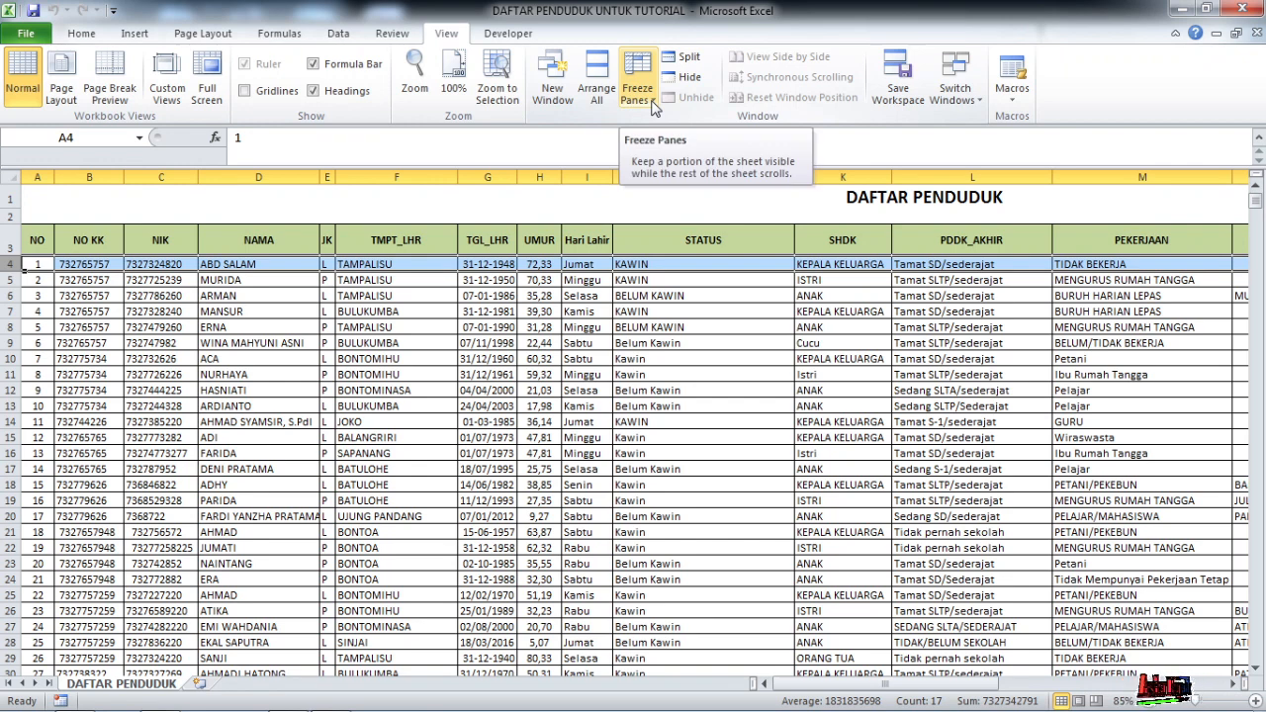
click(652, 107)
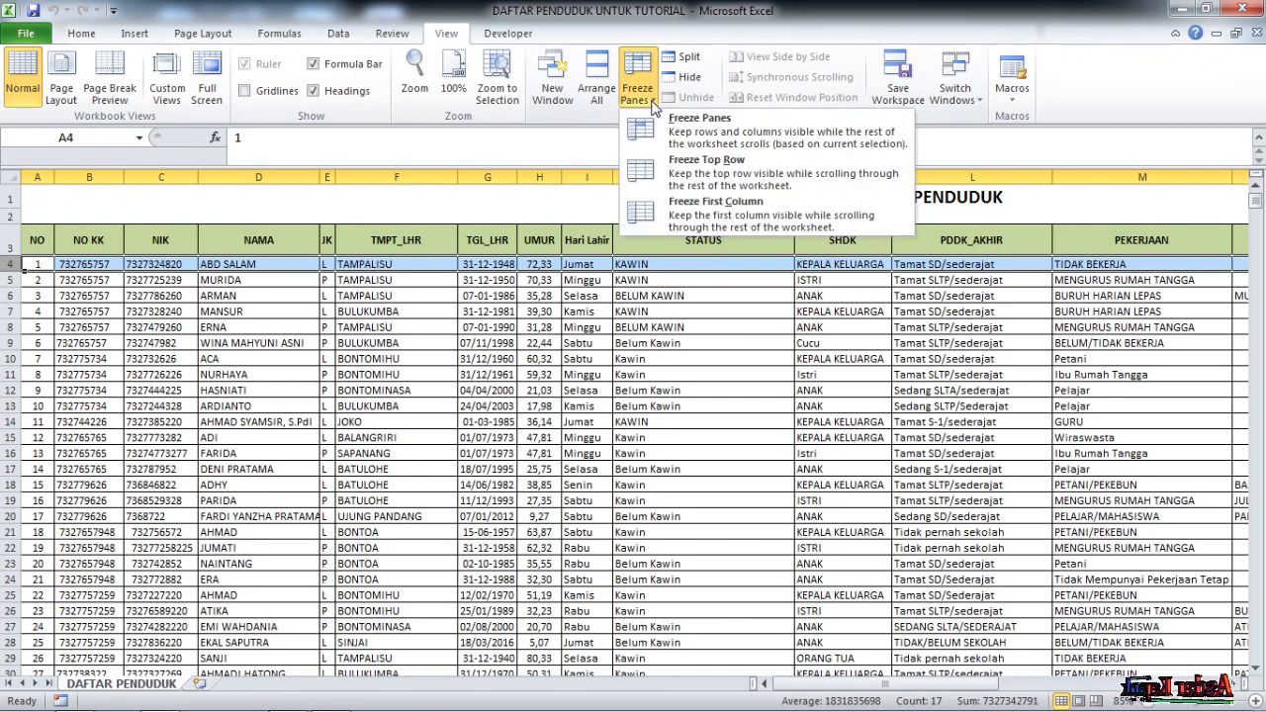
click(697, 139)
mouse_move(1254, 198)
mouse_down()
mouse_move(1246, 269)
mouse_move(1252, 192)
mouse_up()
mouse_move(927, 692)
mouse_down()
mouse_move(999, 683)
mouse_move(915, 680)
mouse_up()
drag(789, 665, 846, 658)
click(509, 295)
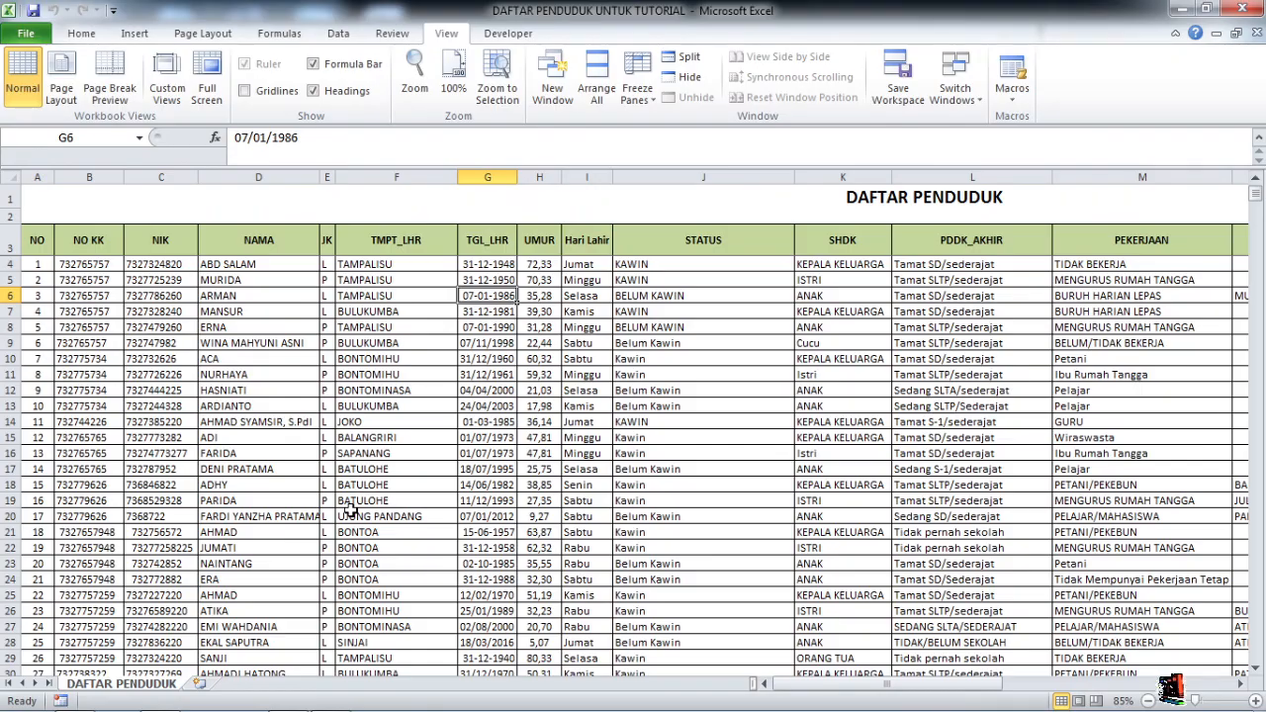
Scroll down to review the summary tables, return to the top, then scroll right to column T
scroll(1054, 482, down, 9)
drag(1256, 205, 1258, 635)
scroll(834, 537, down, 7)
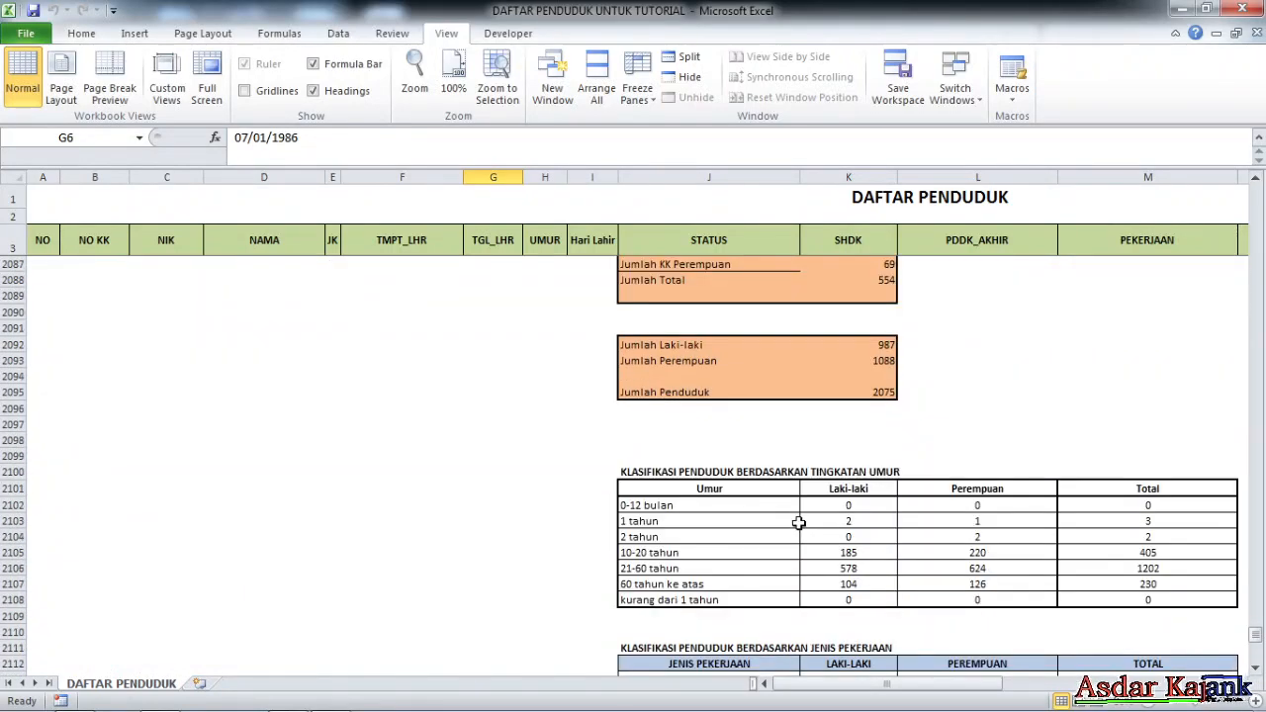
scroll(755, 421, down, 16)
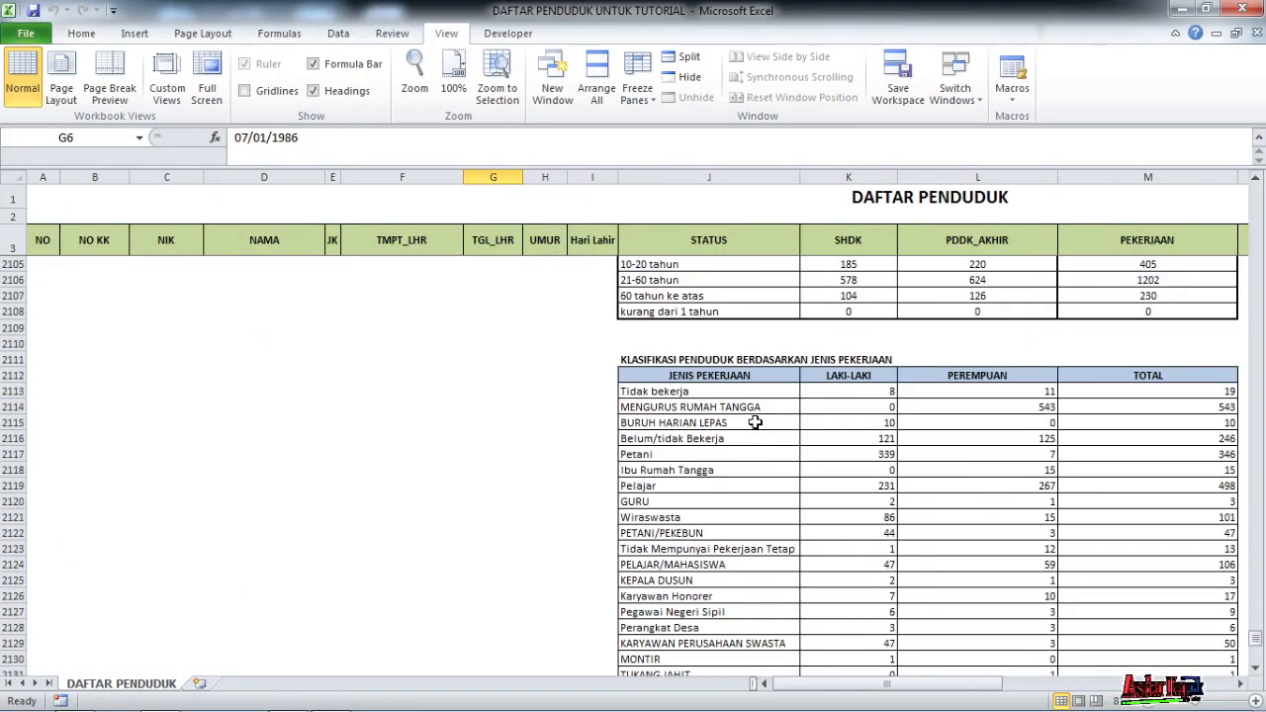
scroll(754, 421, down, 19)
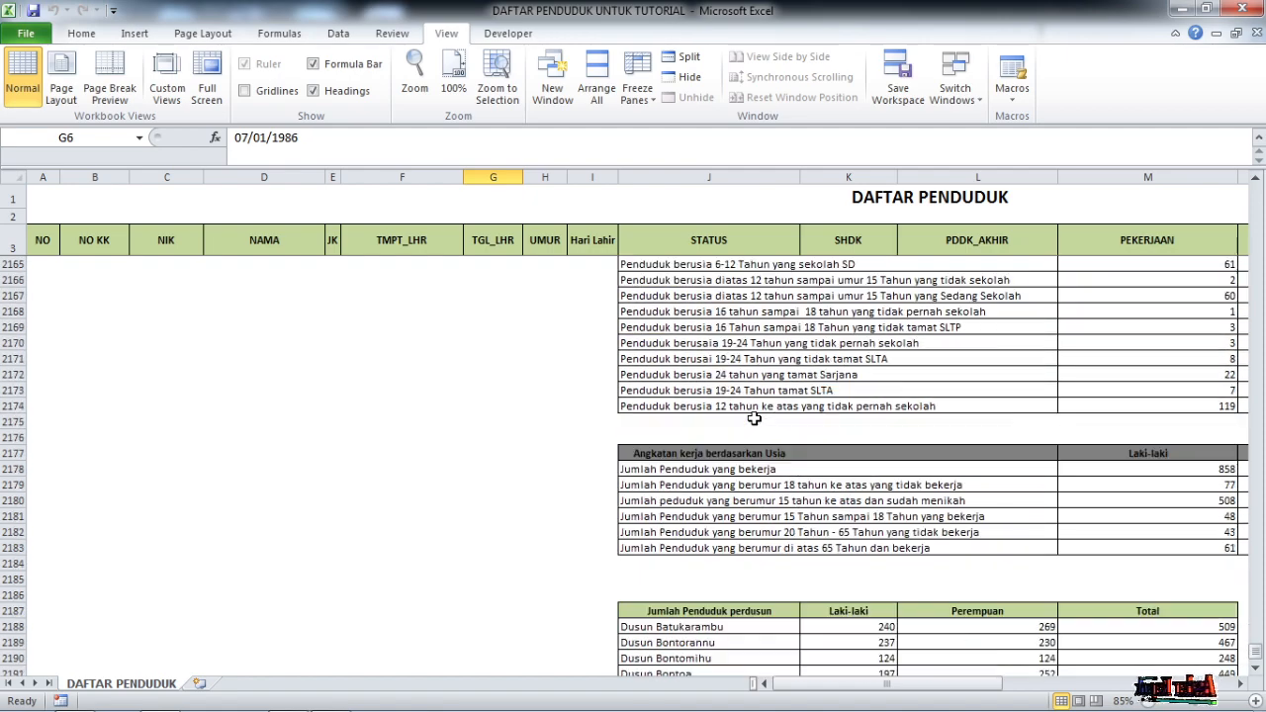
scroll(754, 420, down, 1)
scroll(755, 421, up, 16)
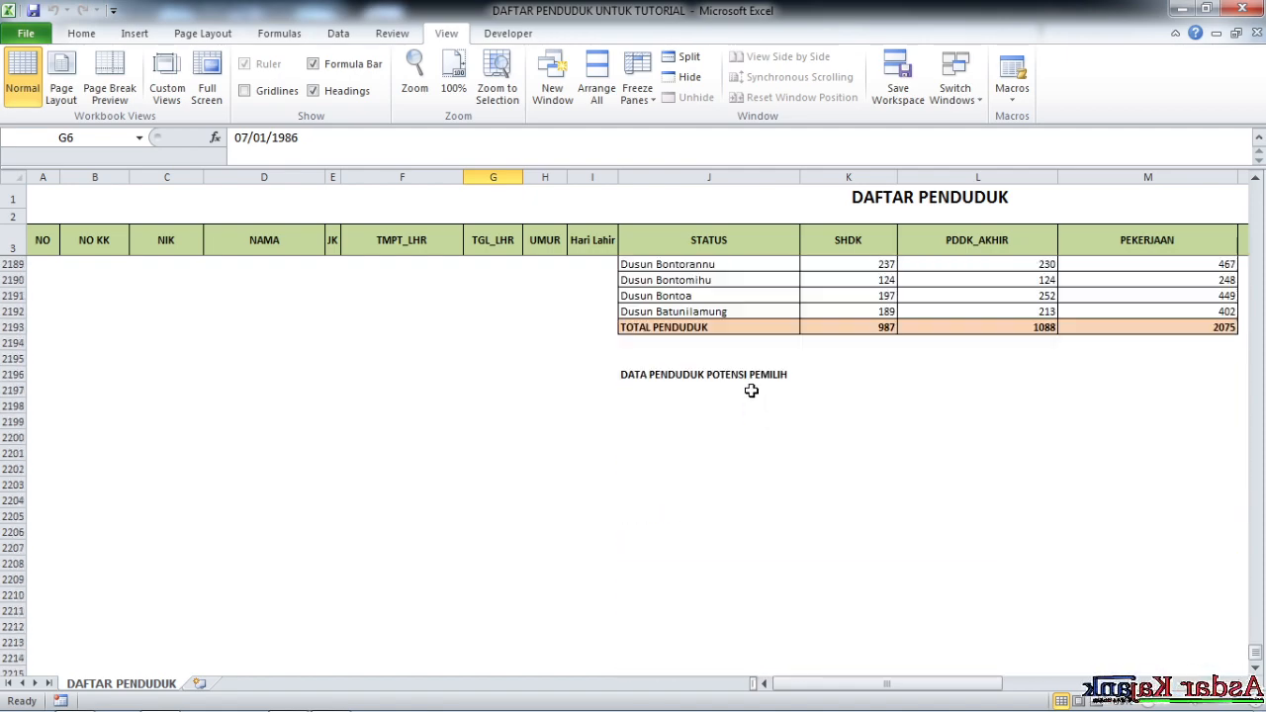
drag(1256, 647, 1255, 196)
drag(866, 682, 863, 709)
drag(721, 707, 1167, 682)
Centre the values in the KK_BANTU column T
click(1150, 248)
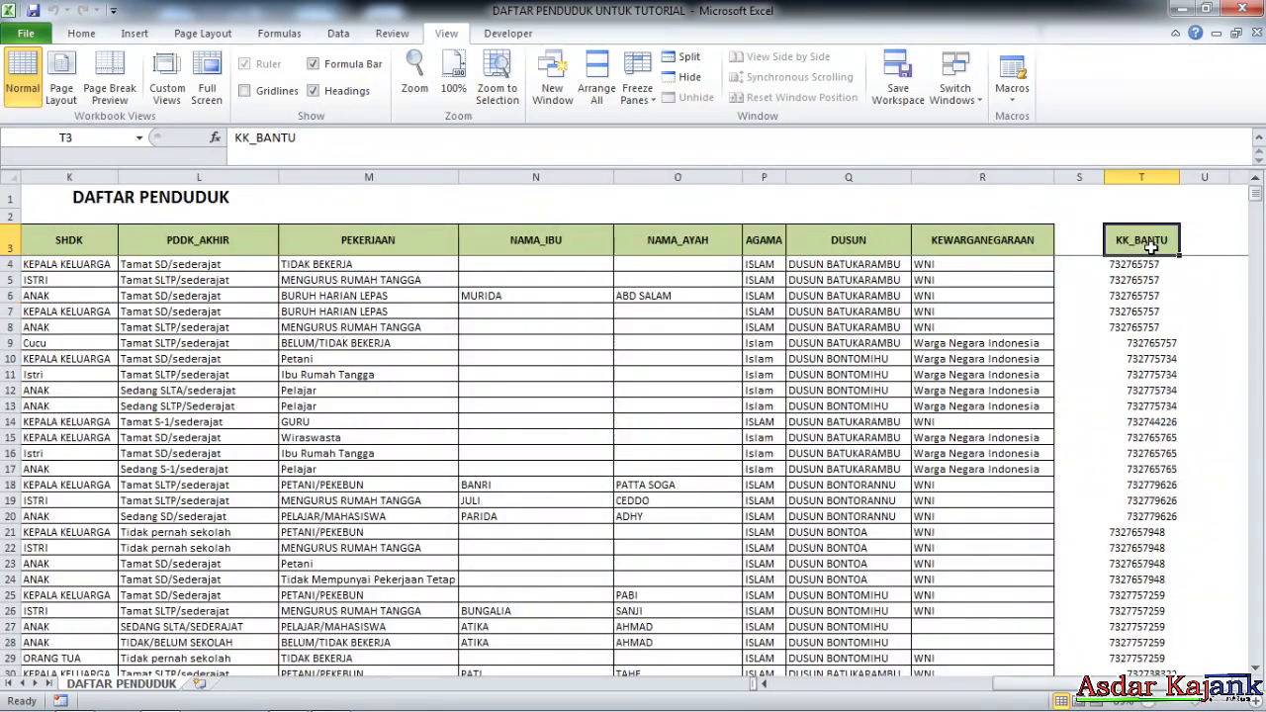
click(1141, 177)
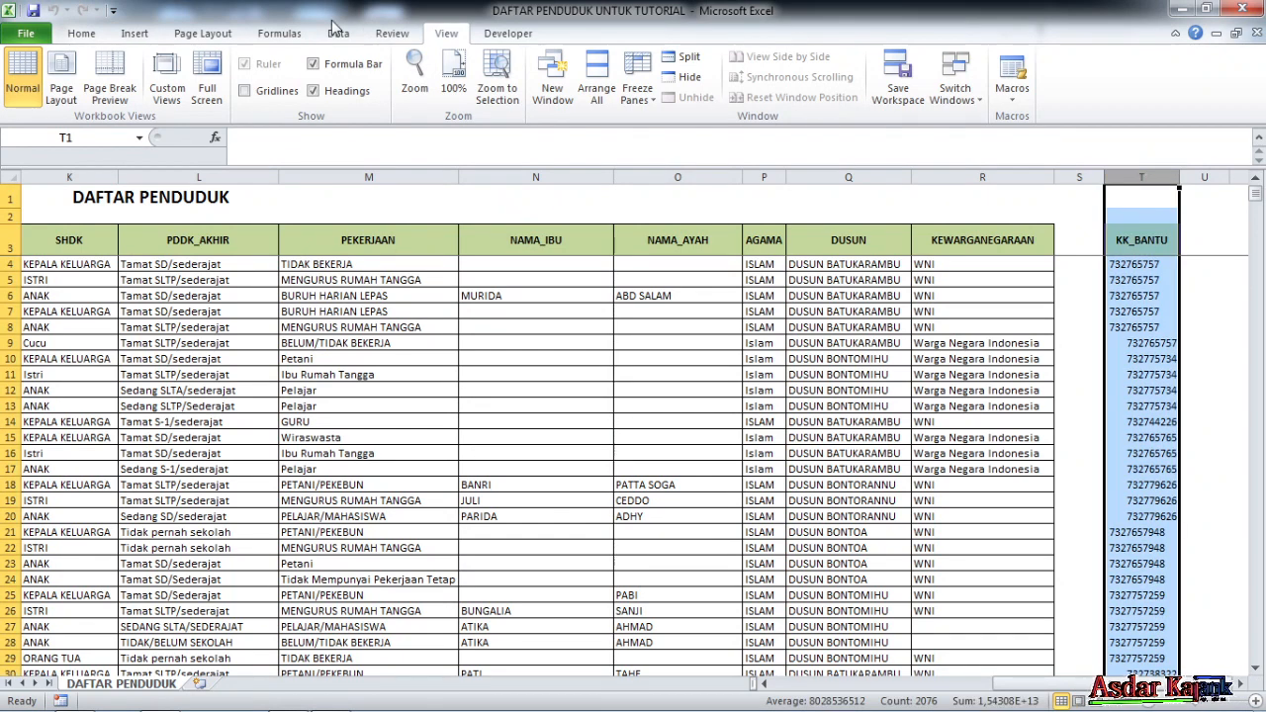
click(99, 36)
click(370, 90)
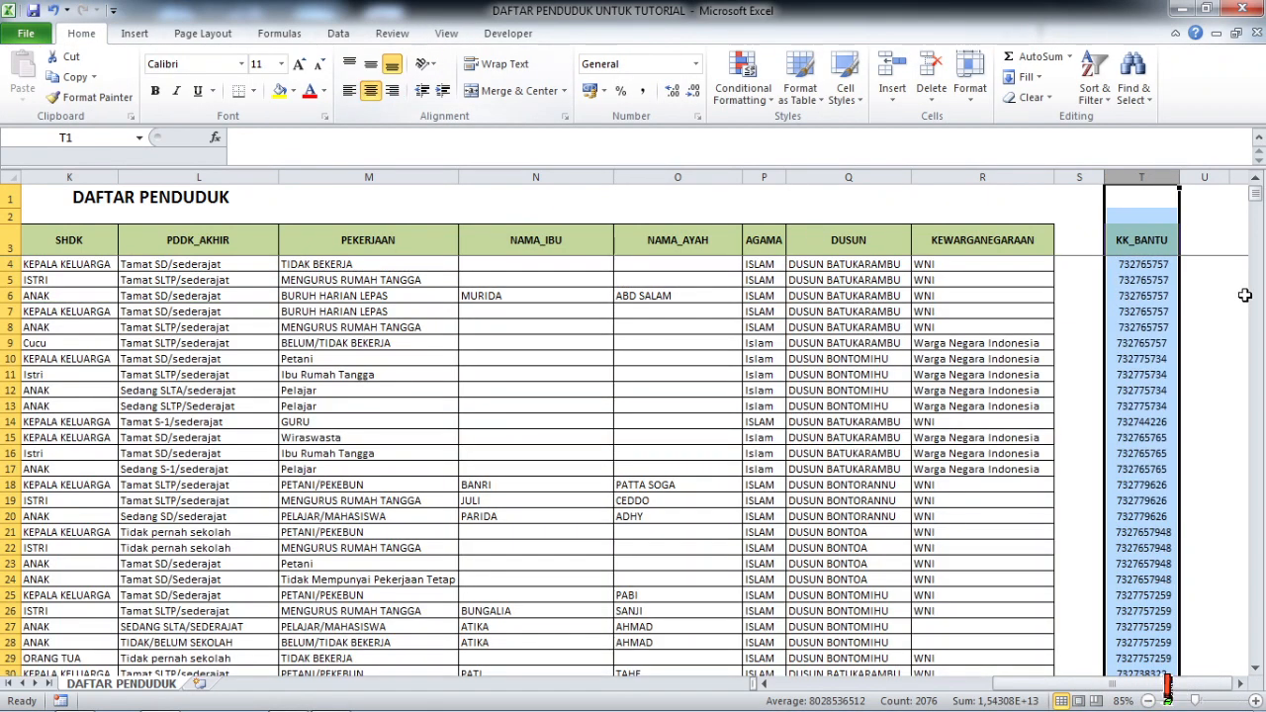
click(1174, 315)
click(1142, 249)
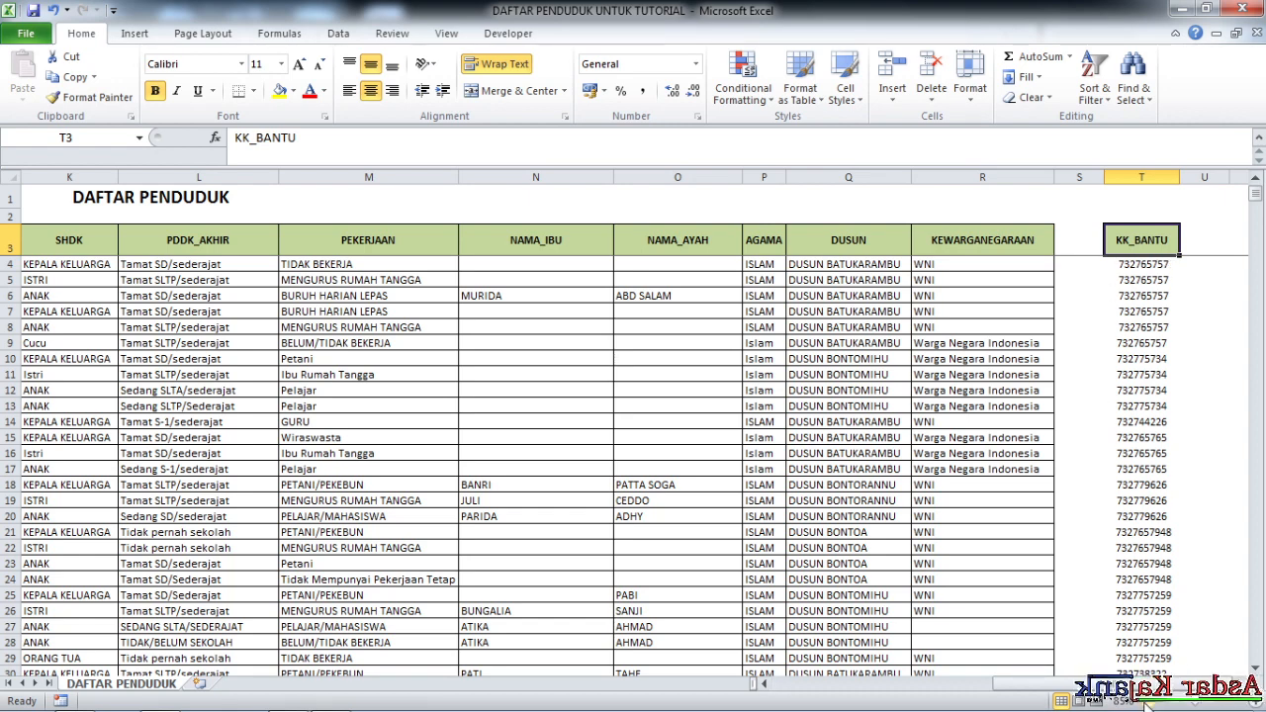
Check that T4 holds the =B4 formula copying the NO KK value
drag(1190, 701, 832, 679)
click(89, 240)
drag(994, 683, 1177, 682)
click(1204, 421)
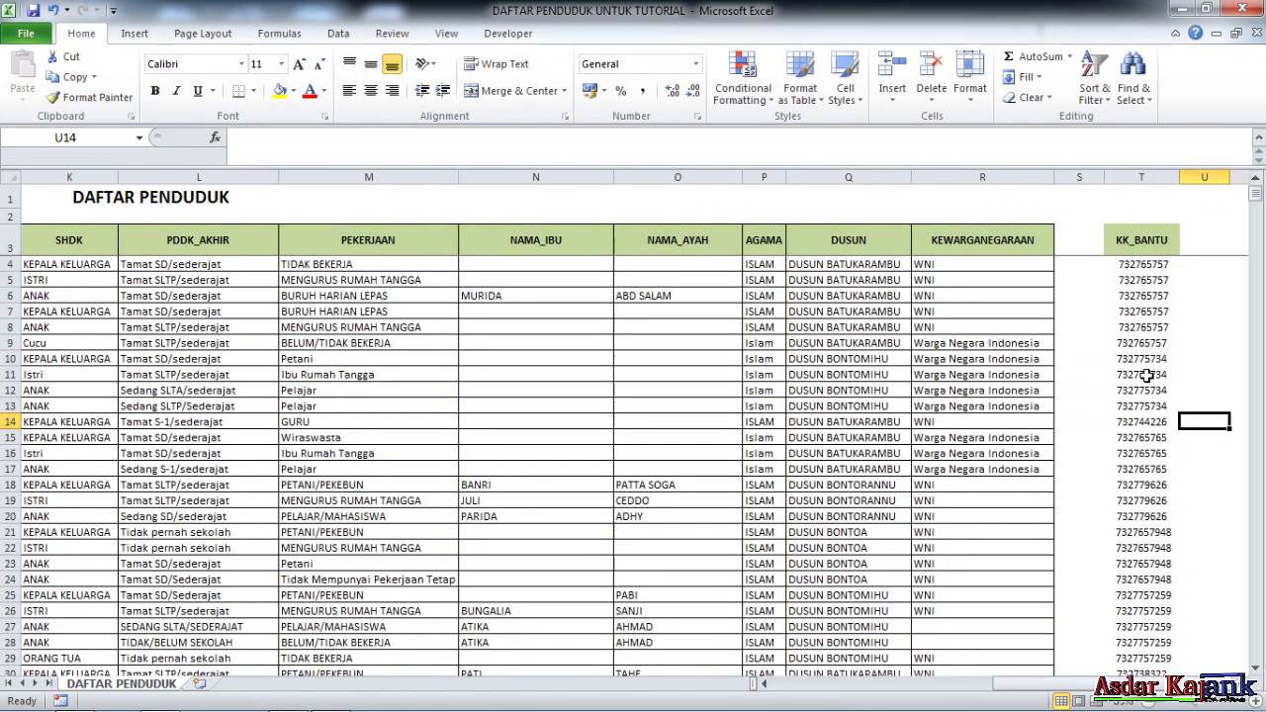
click(1153, 263)
click(1177, 295)
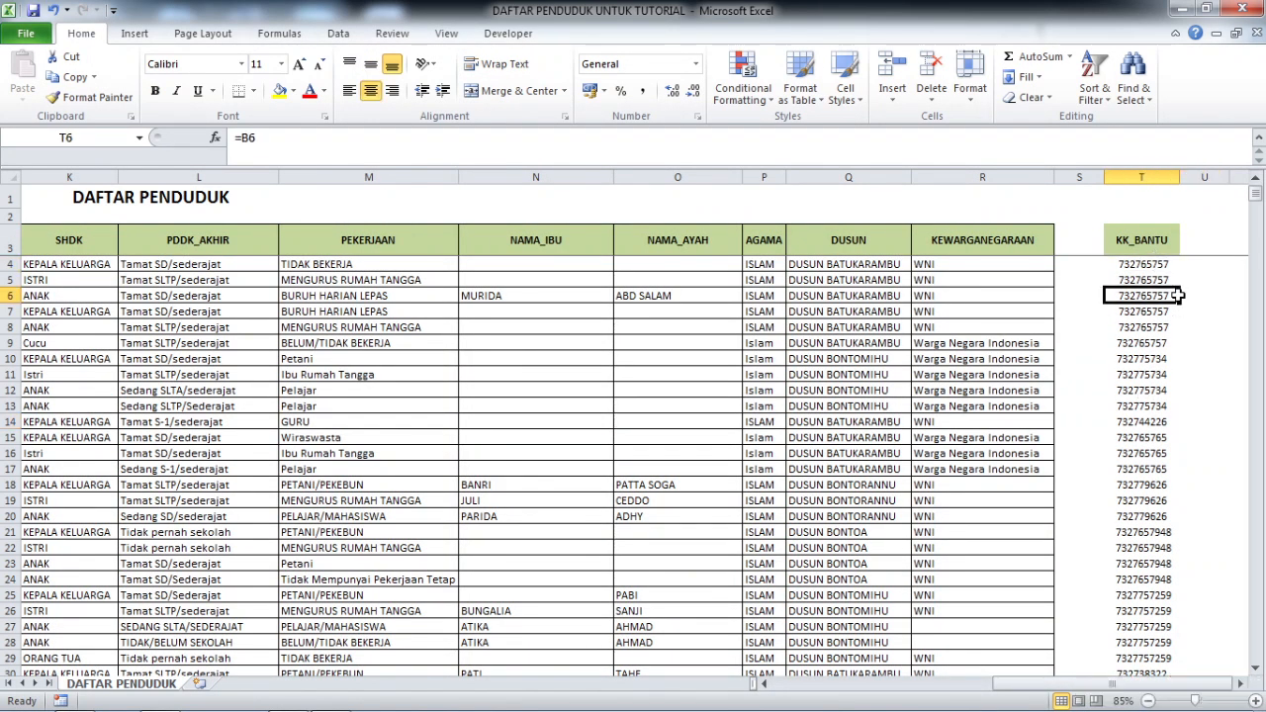
click(1150, 241)
click(1142, 266)
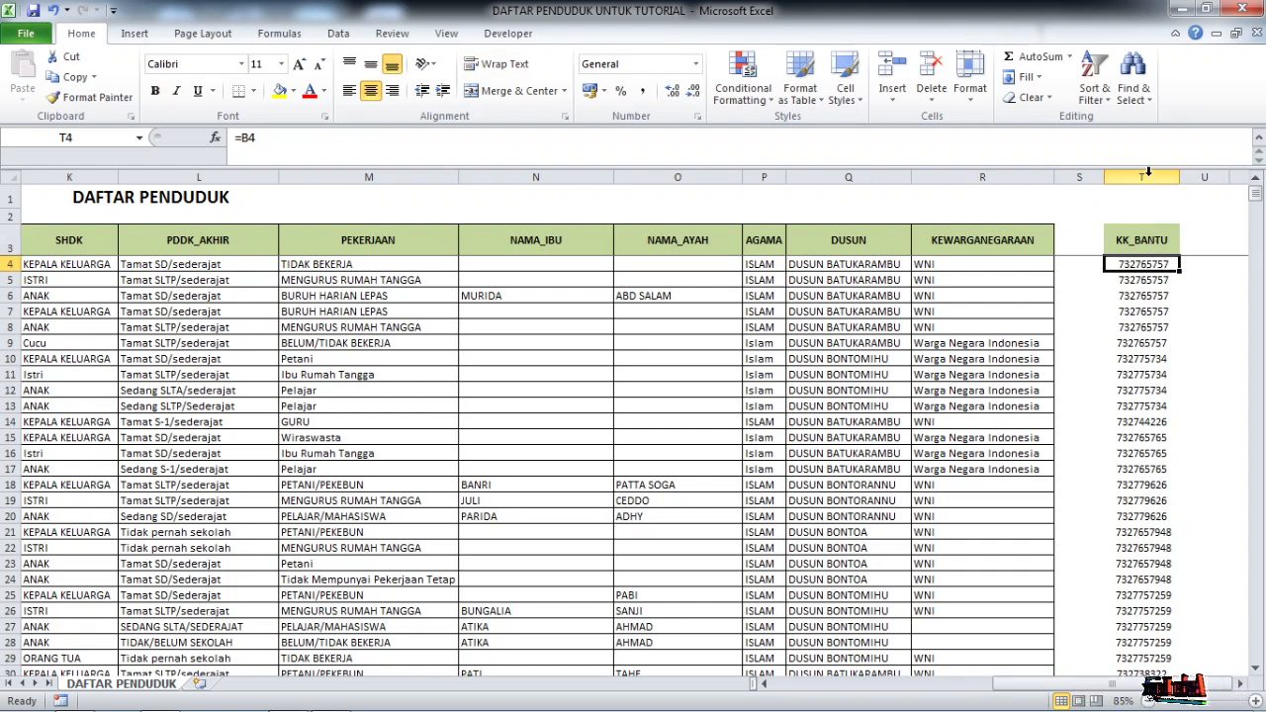
Enter =B4 in T4 and fill it down the KK_BANTU column
key(ctrl+shift+Down)
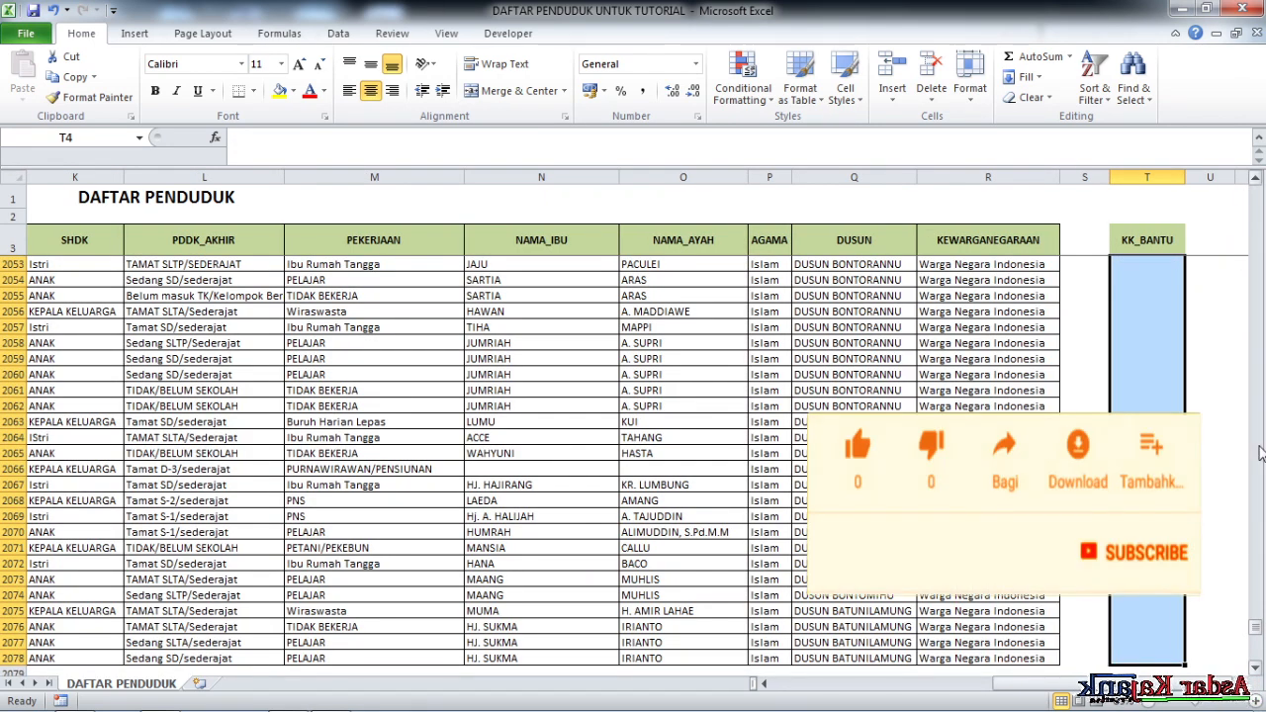
drag(1254, 618, 1254, 198)
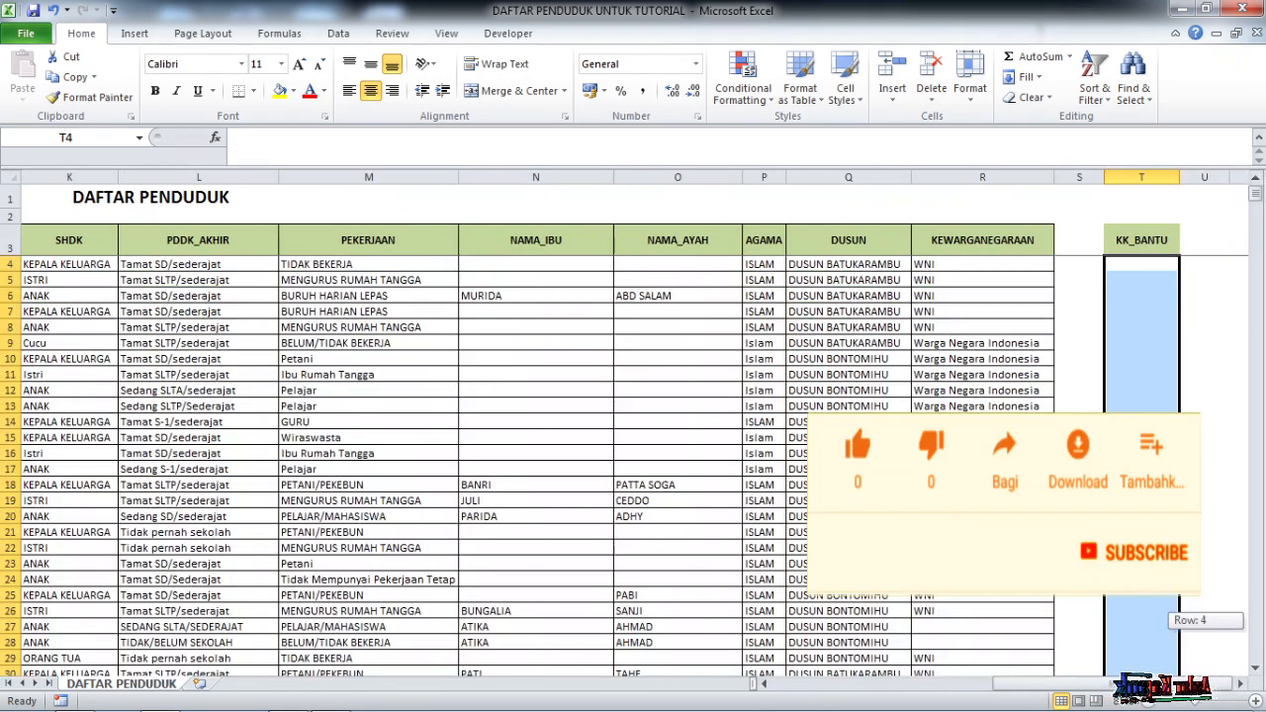
click(1159, 274)
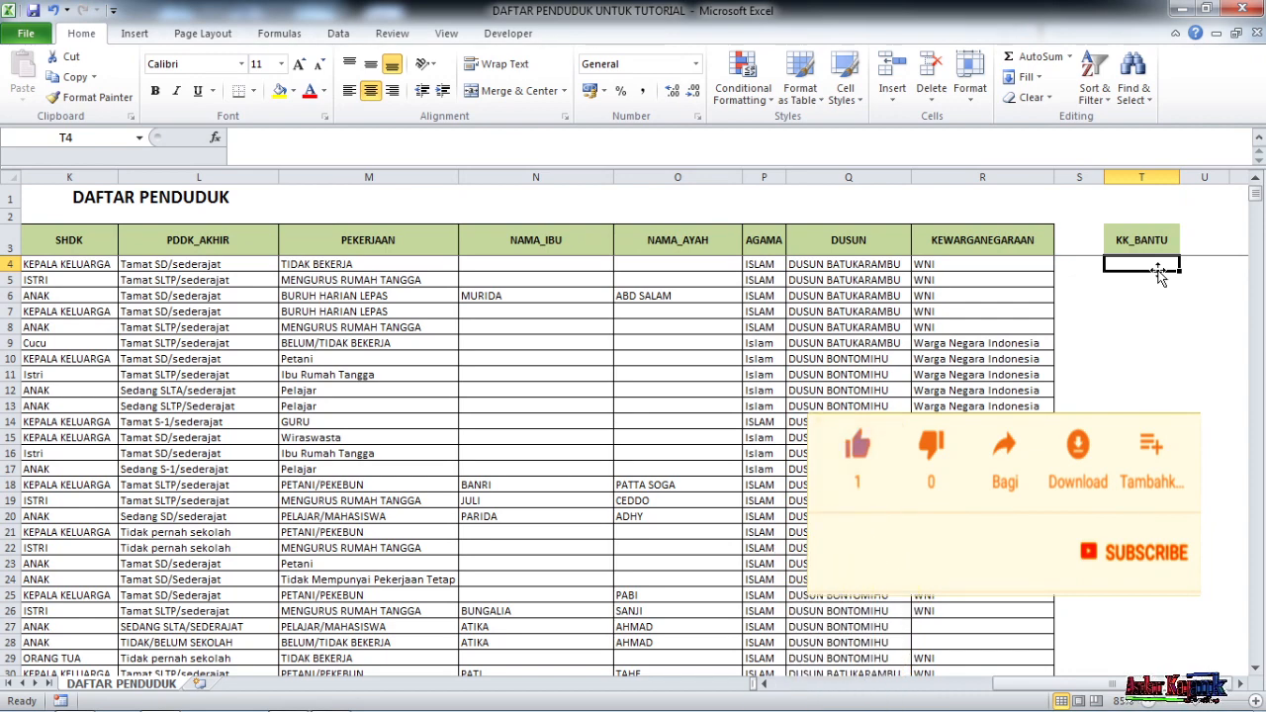
text(=)
drag(1056, 684, 842, 695)
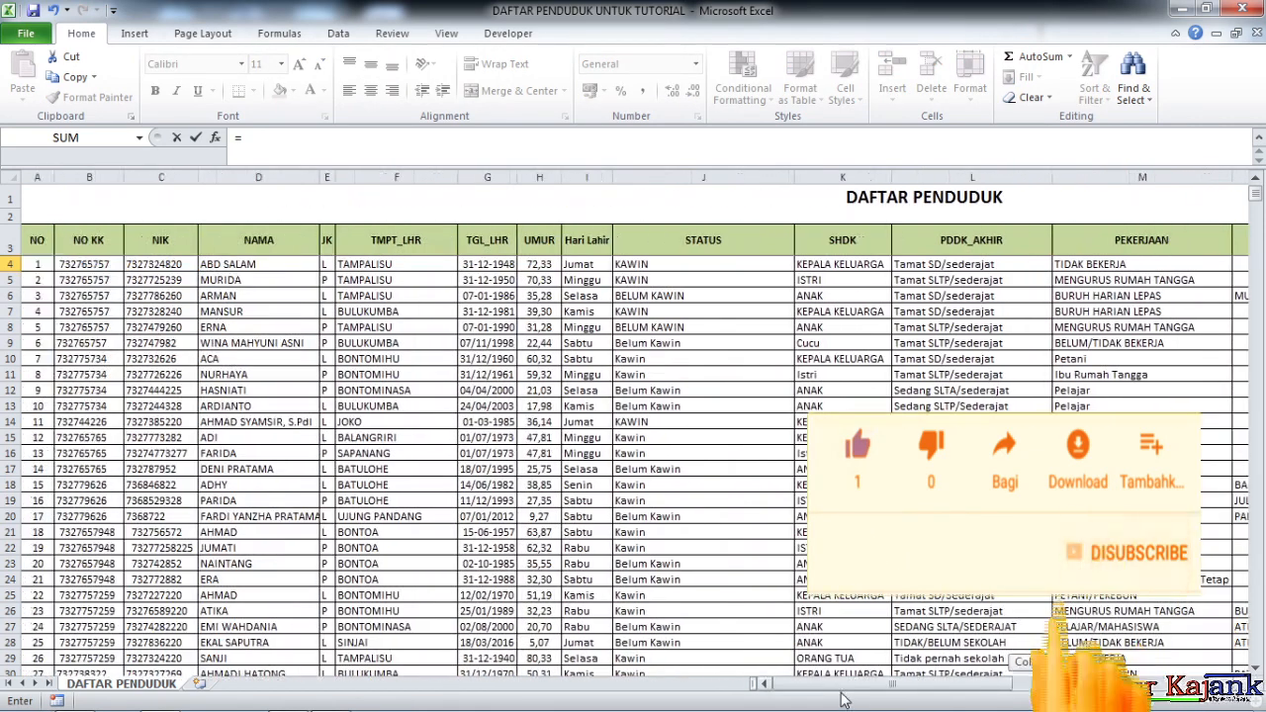
click(87, 268)
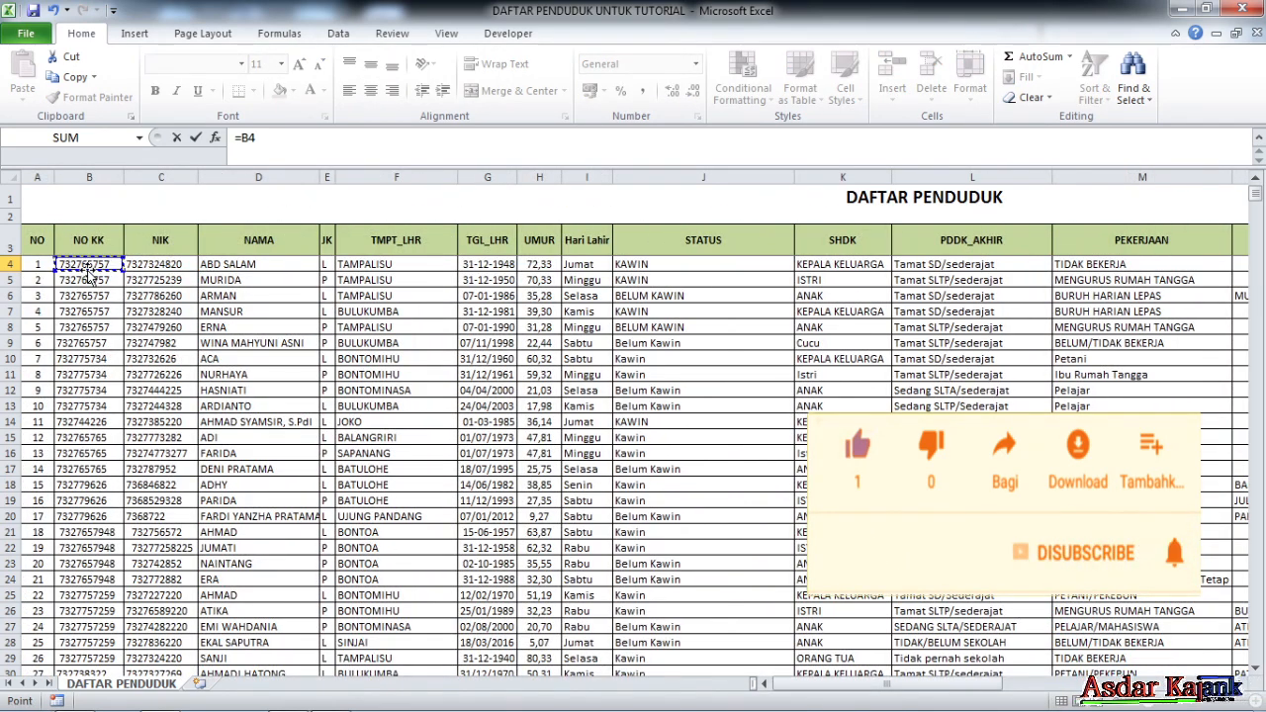
key(Return)
click(1172, 265)
drag(1179, 273, 1192, 341)
Re-centre the KK_BANTU values and check the formula in T6
drag(1255, 636, 1255, 470)
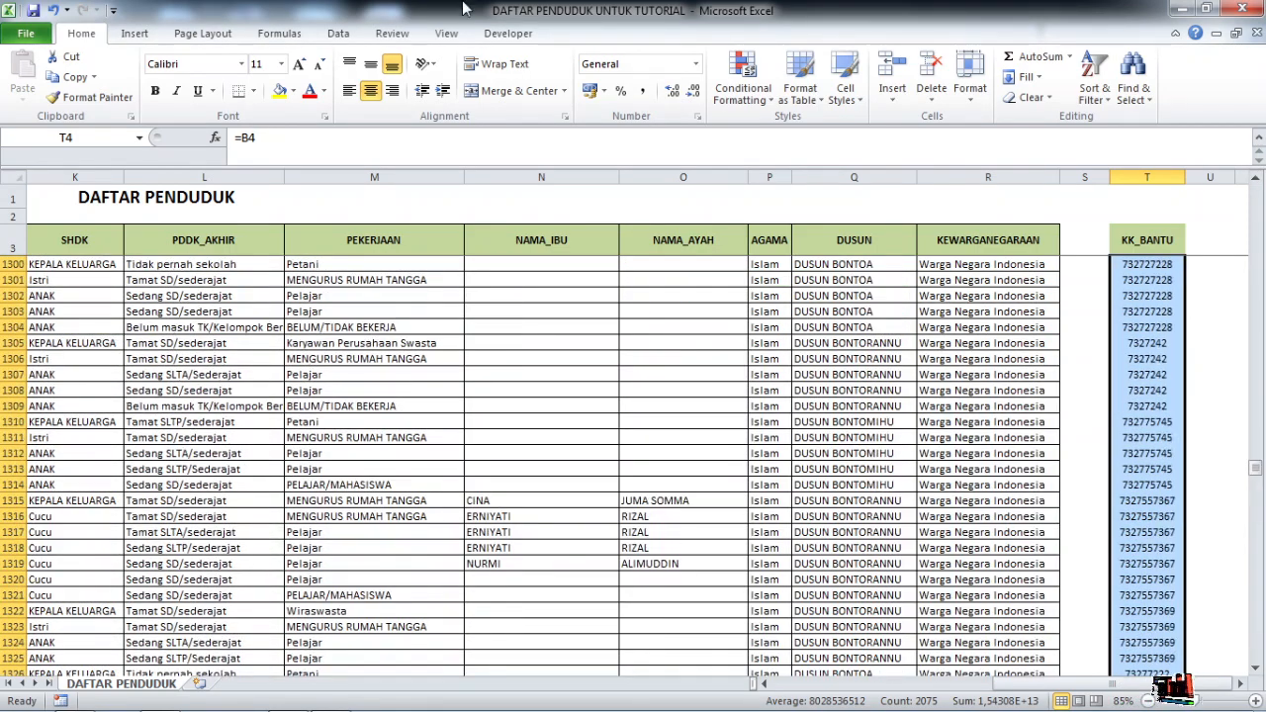
click(371, 92)
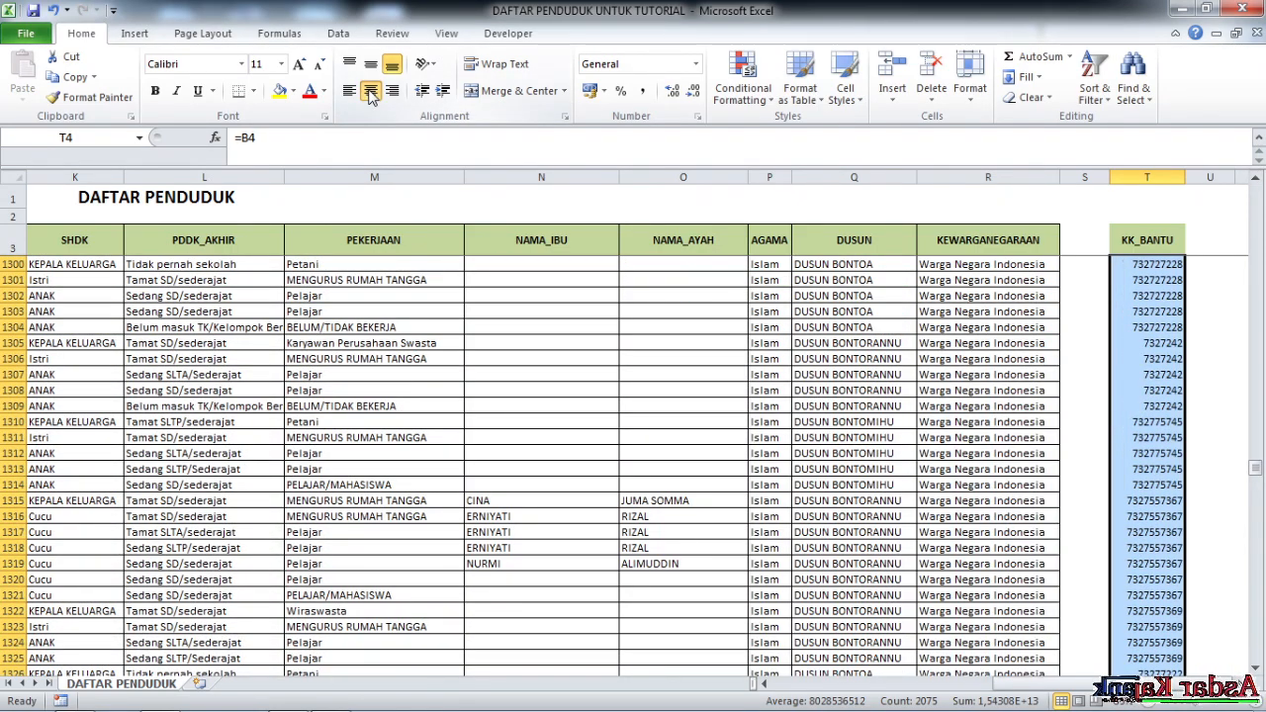
click(371, 92)
click(1155, 376)
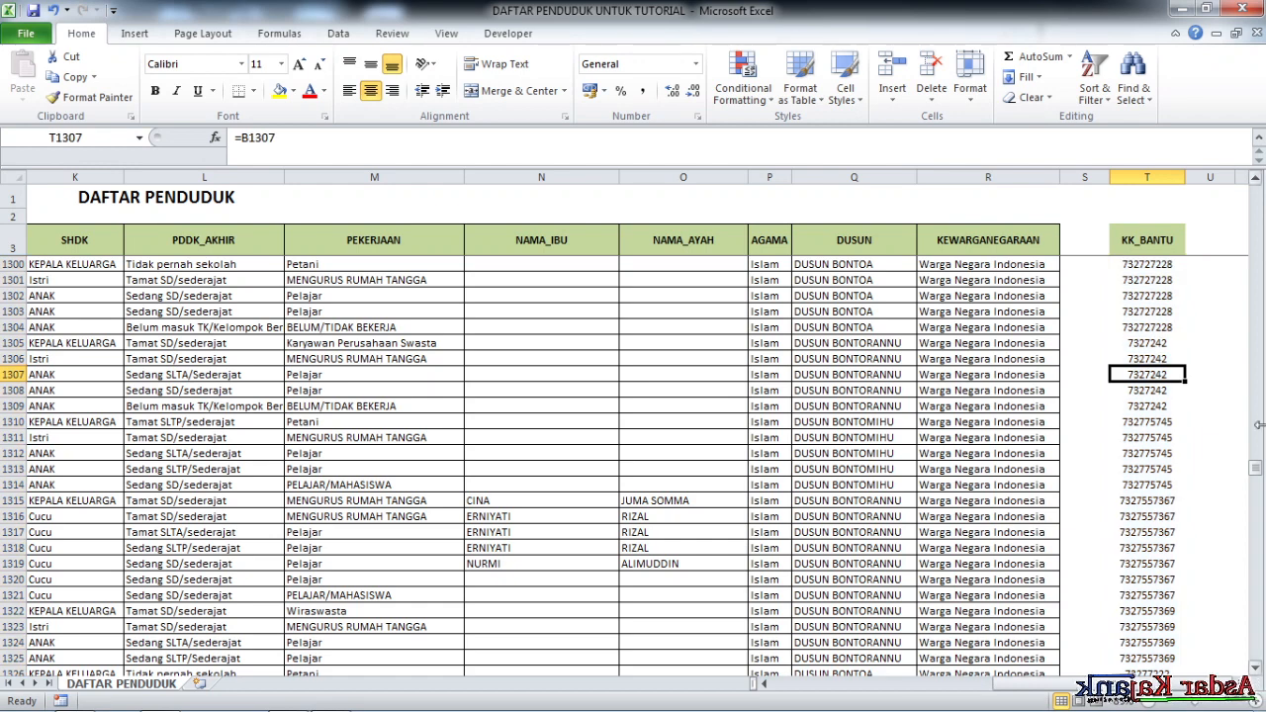
drag(1258, 473, 1252, 142)
click(1120, 293)
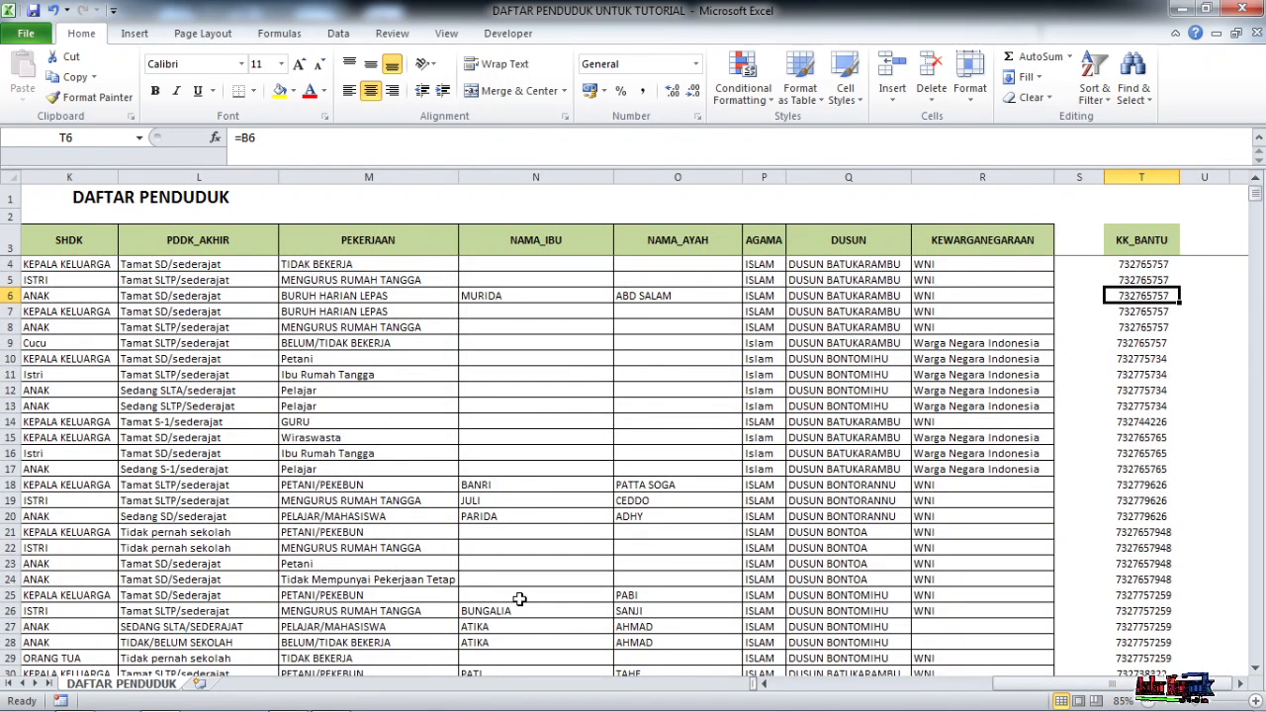
scroll(265, 643, down, 4)
scroll(222, 586, up, 4)
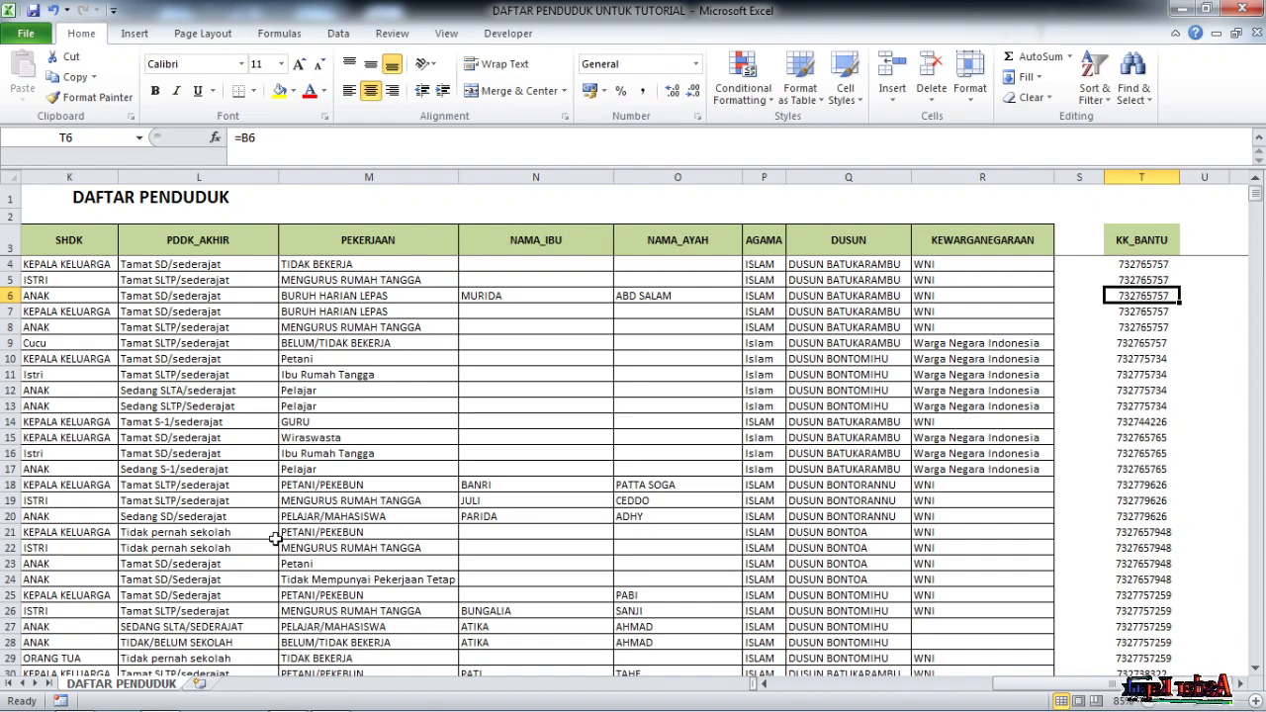
Insert a new worksheet and rename it REG_DOMISILI
click(199, 686)
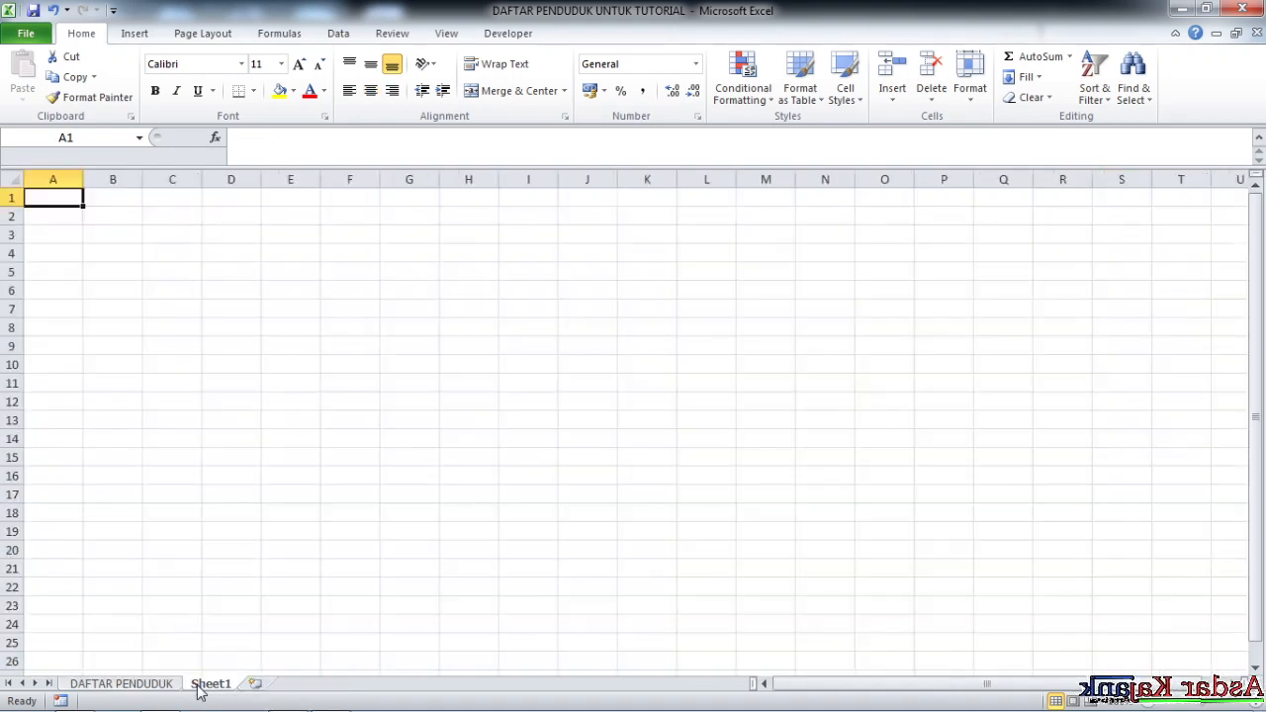
right_click(199, 685)
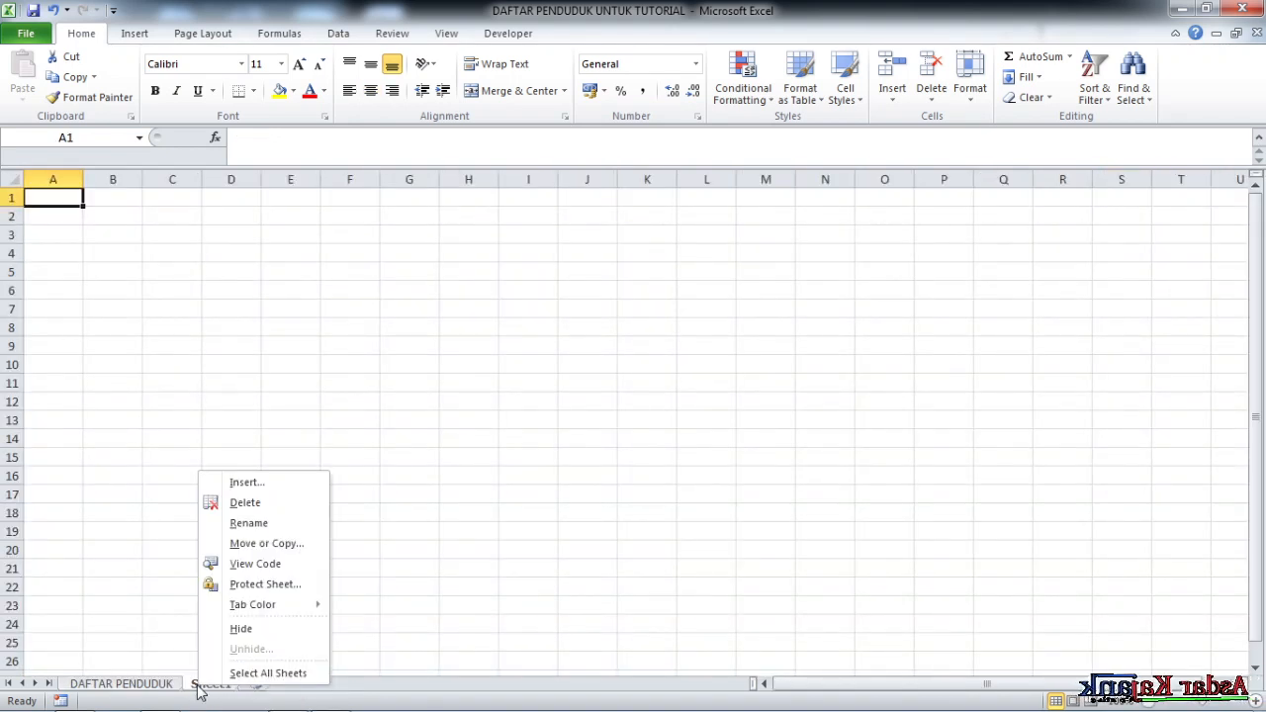
click(249, 523)
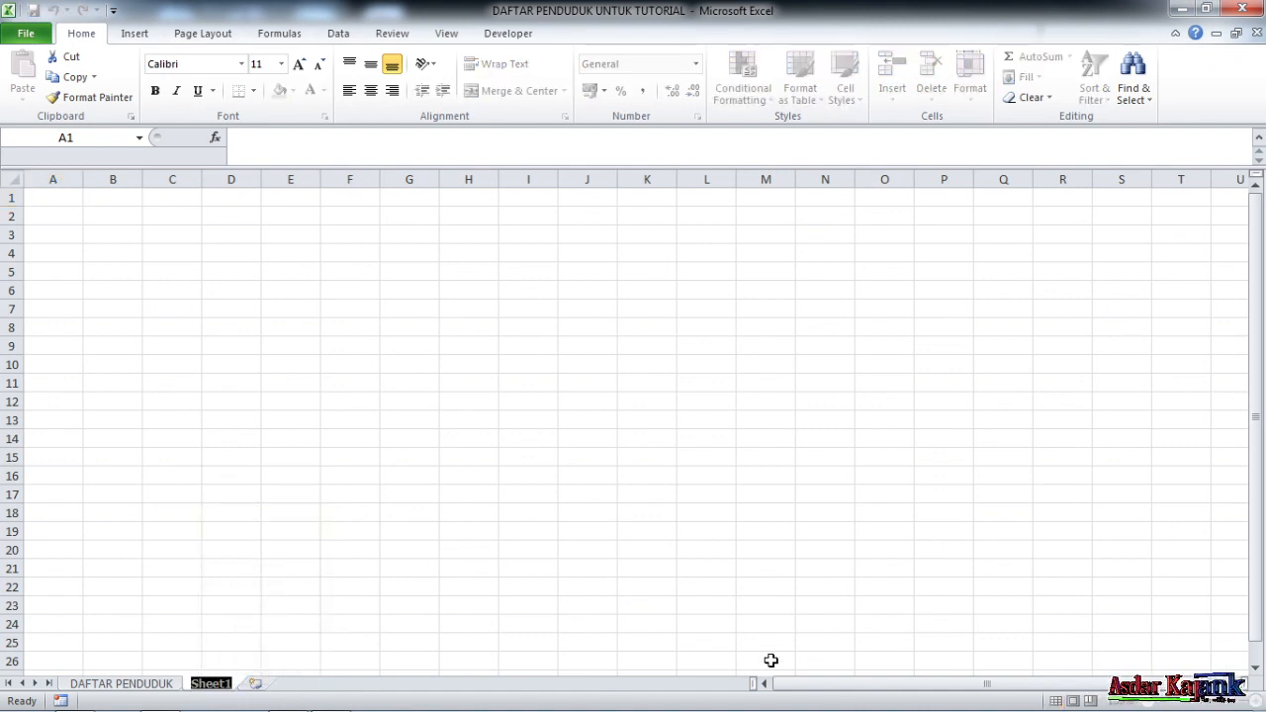
text(REG)
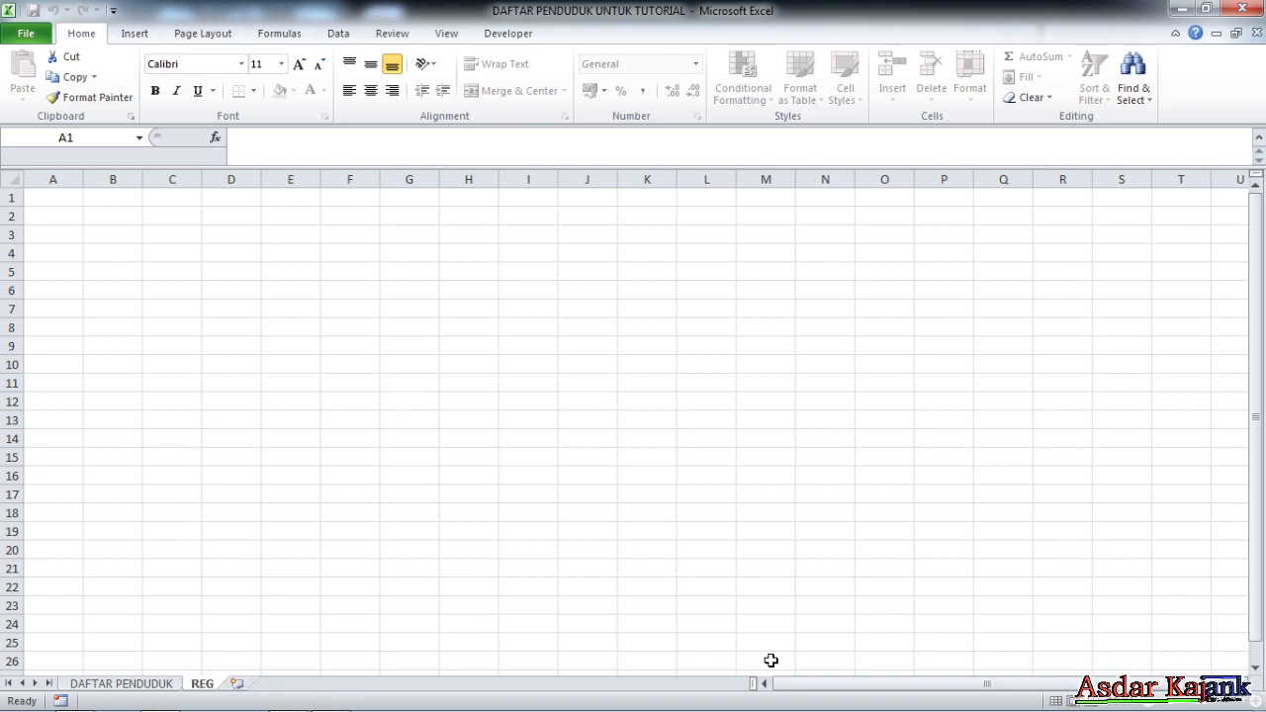
key(Return)
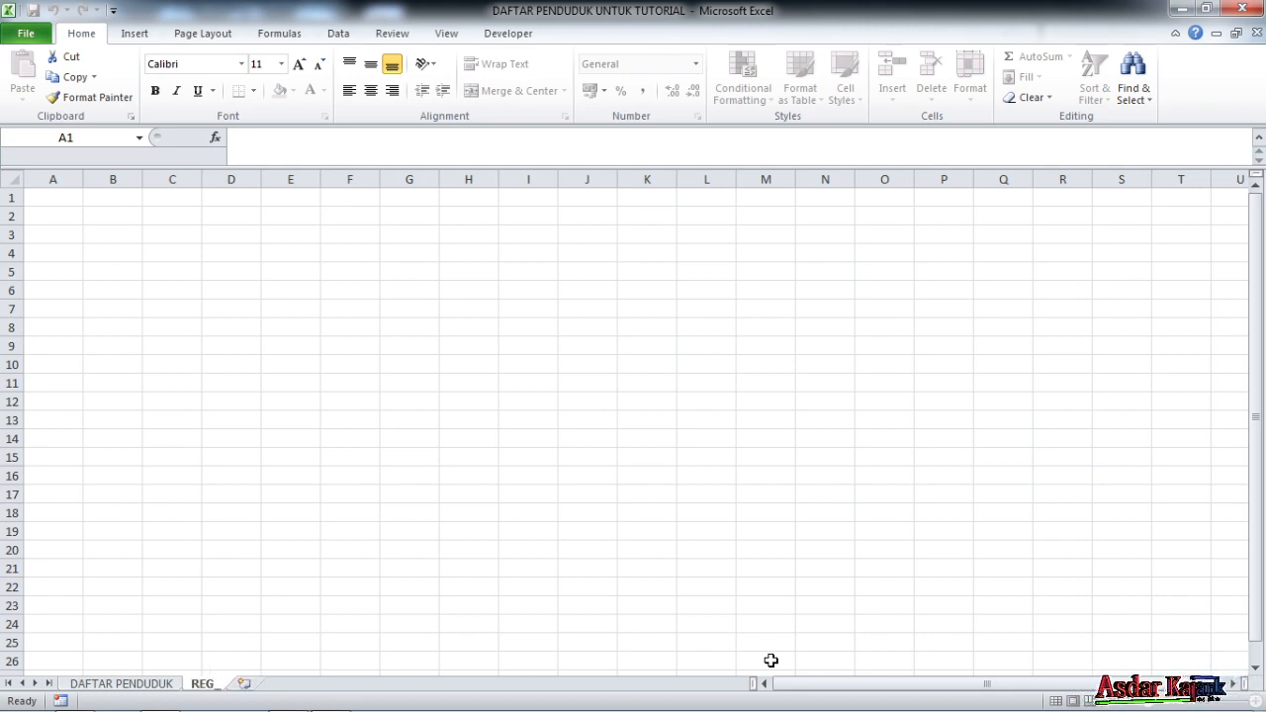
text(_DOMISILI)
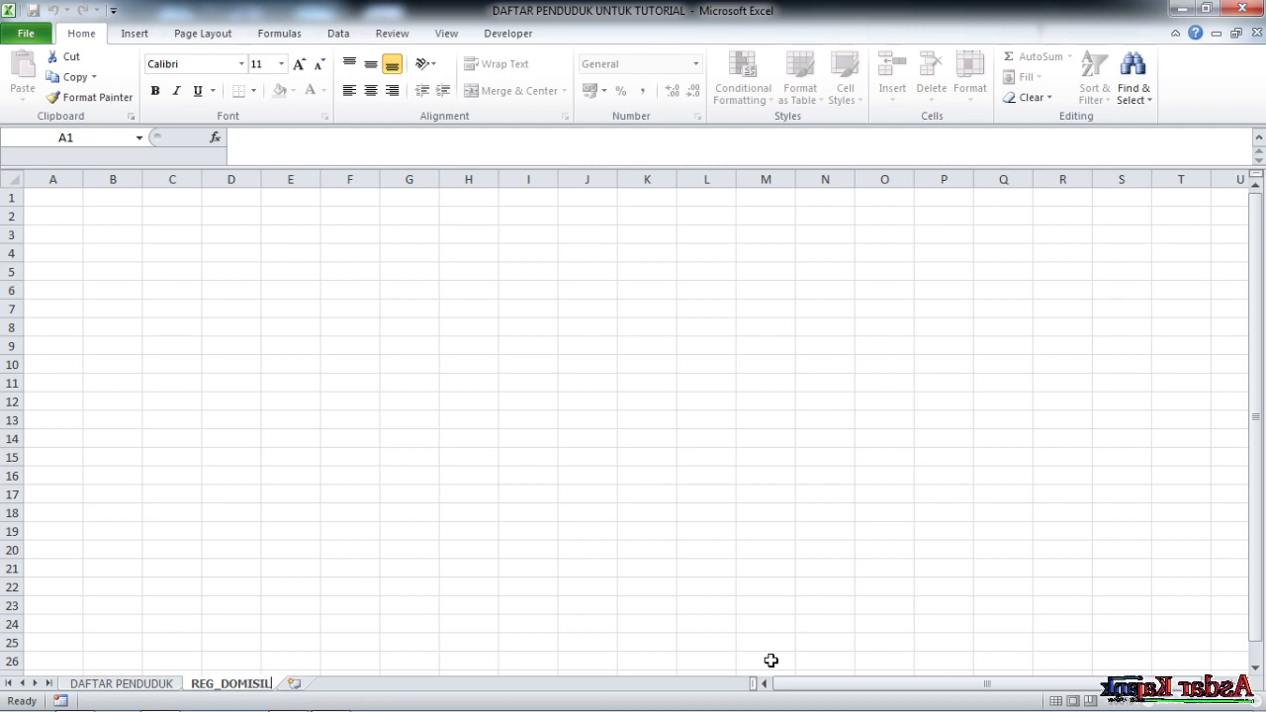
click(495, 307)
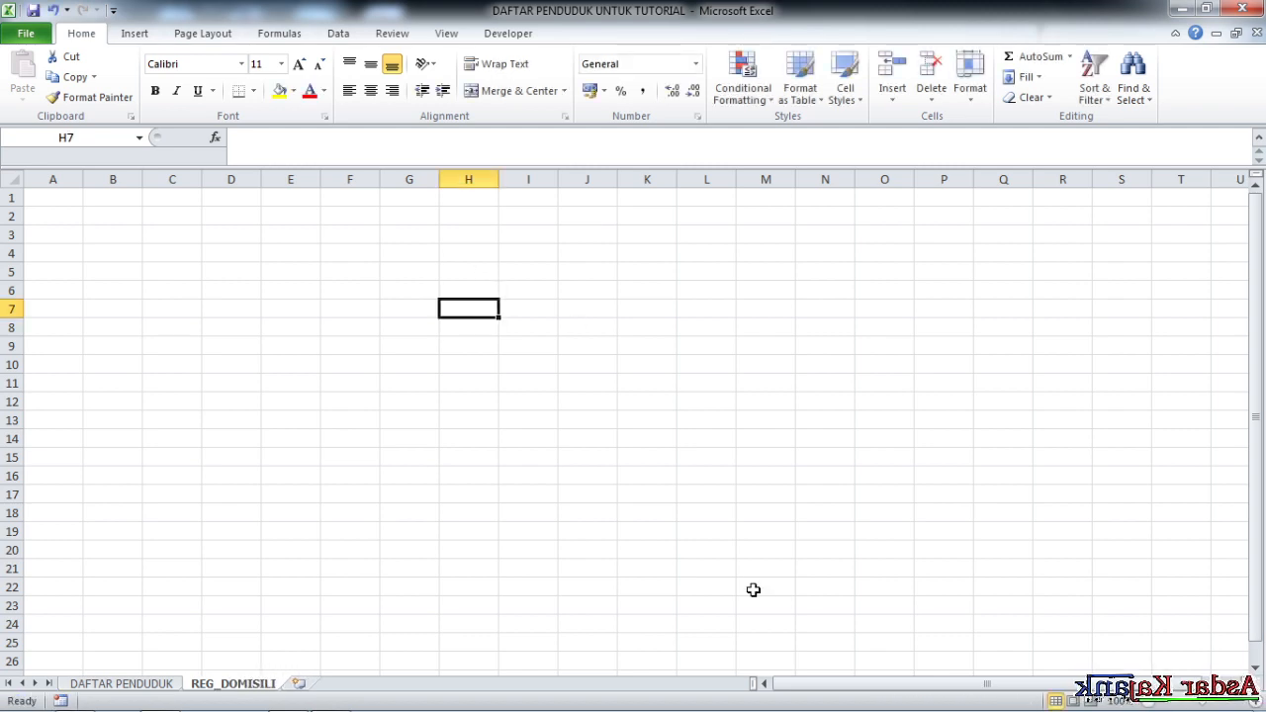
Type the title REGISTRASI KETERANGAN DOMISILI in cell A1
drag(826, 683, 827, 686)
click(145, 287)
drag(336, 527, 330, 514)
click(172, 268)
click(214, 331)
click(74, 203)
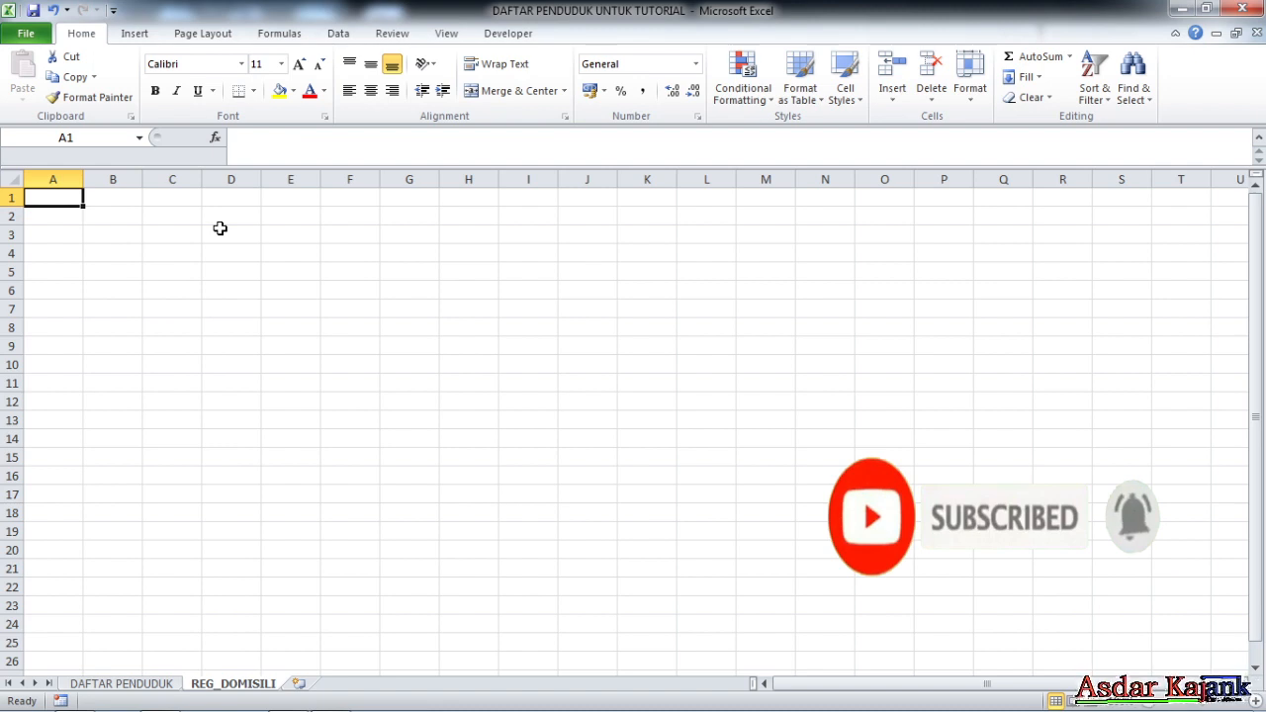
text(REGISTRASI)
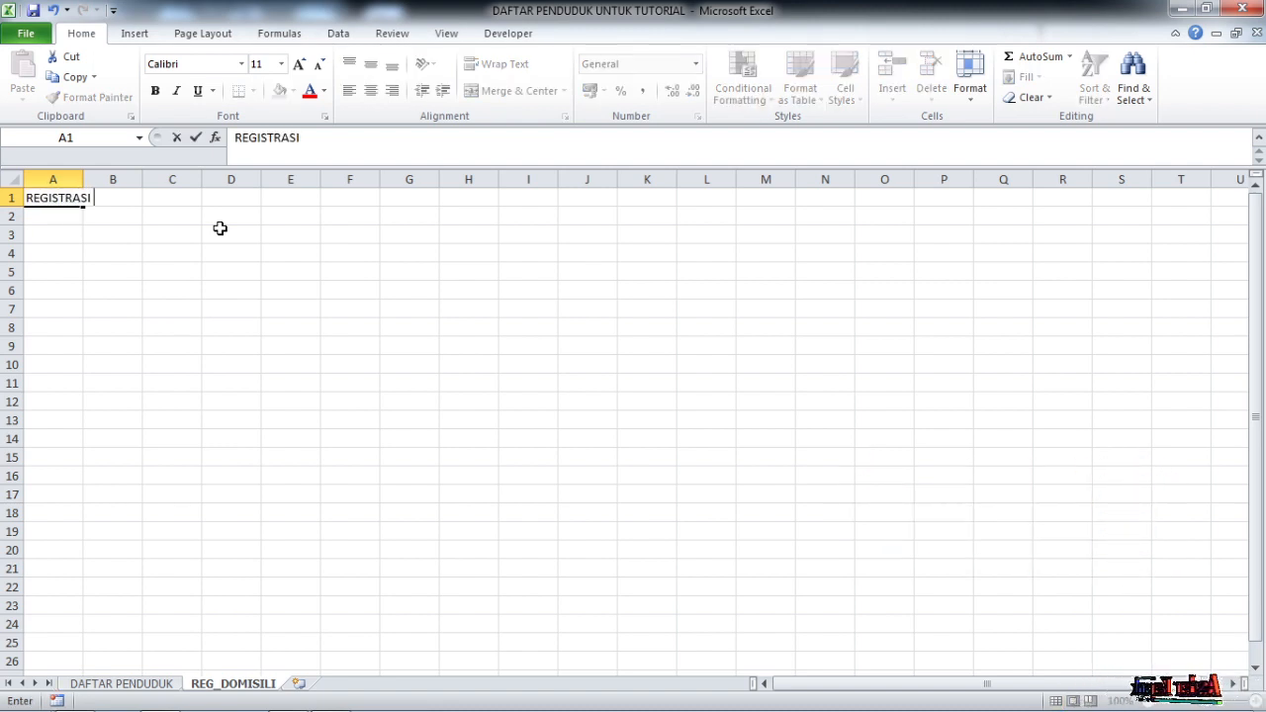
text( KETERANGAN DOMISILI)
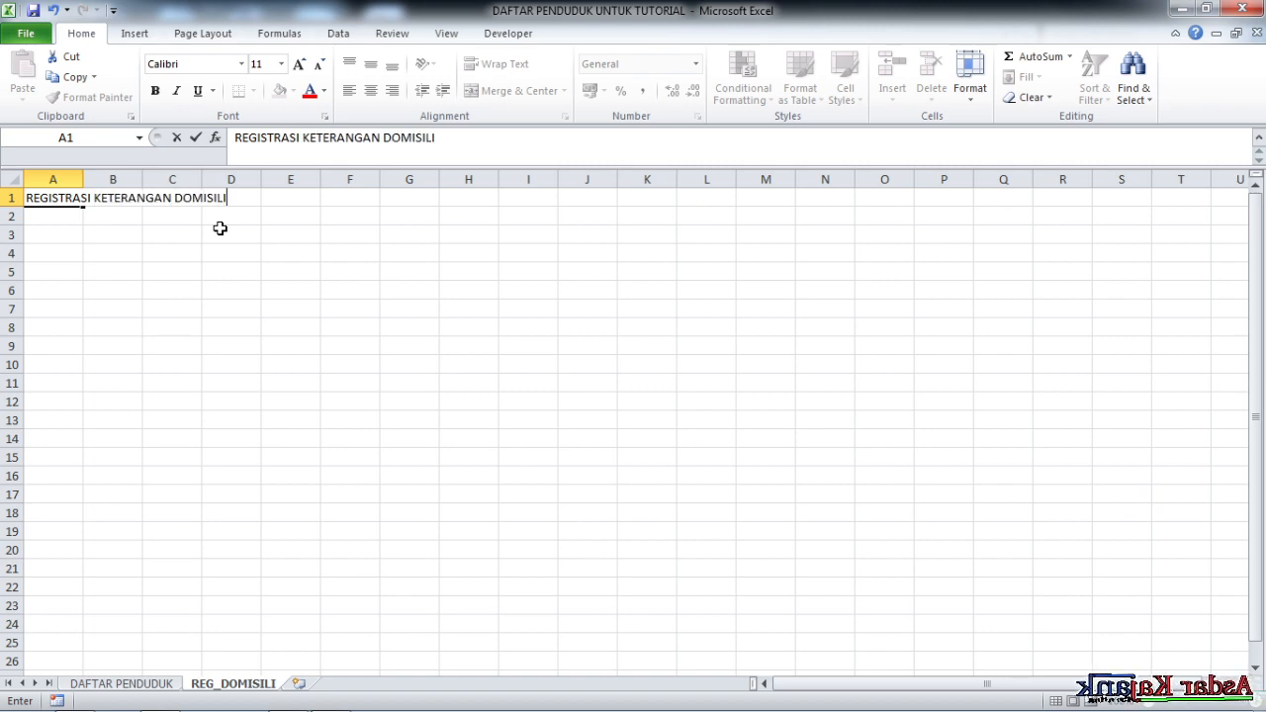
click(220, 228)
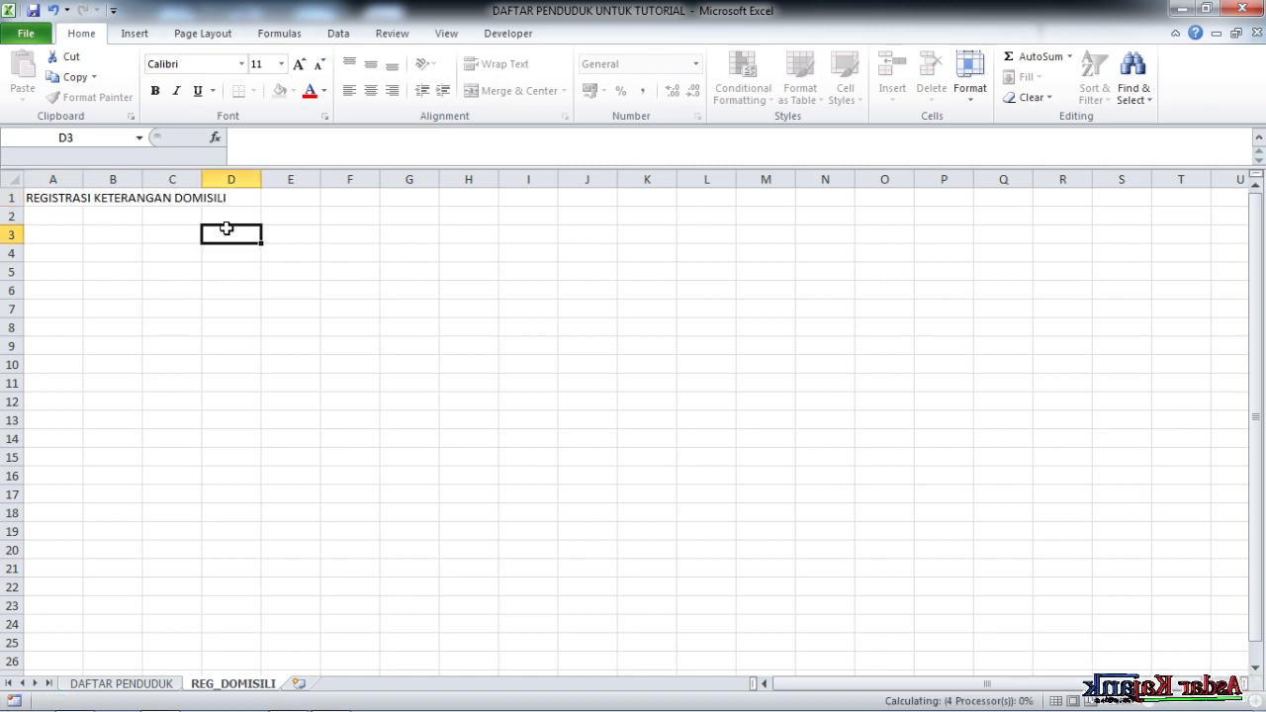
click(47, 199)
click(57, 233)
click(192, 267)
Switch to DAFTAR PENDUDUK and select the row 3 headings A3:S3
click(65, 235)
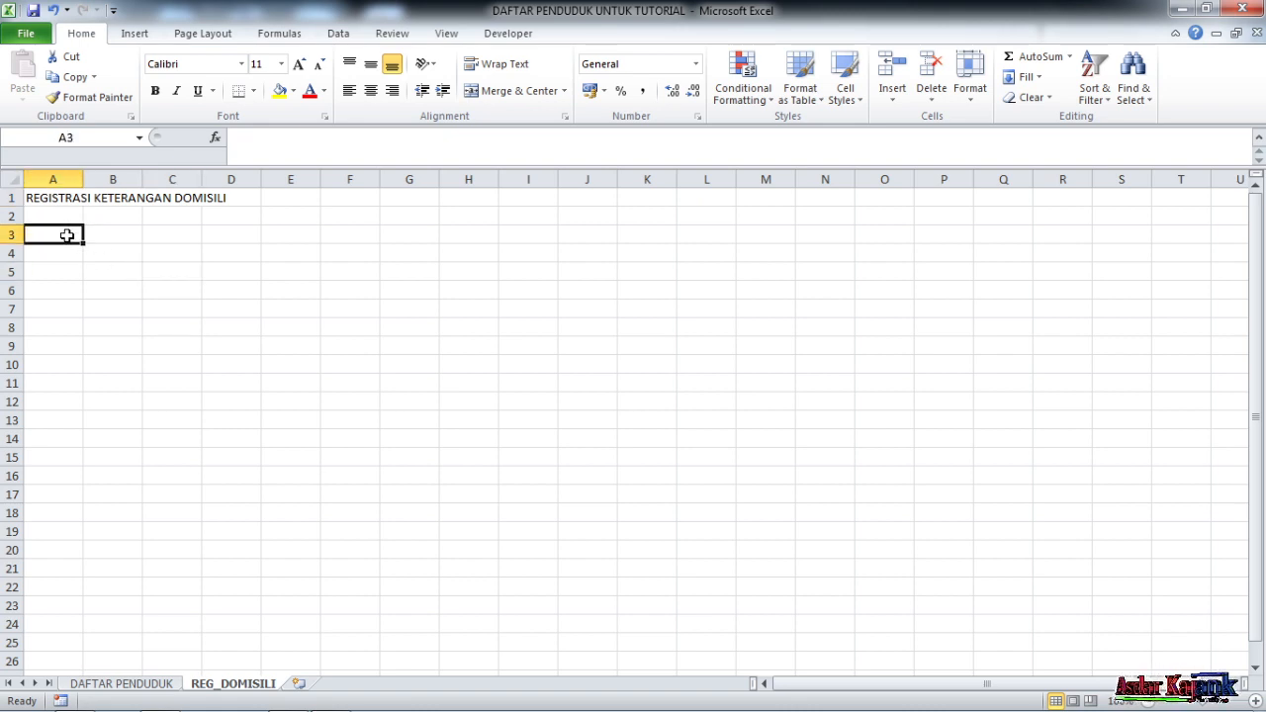
click(164, 285)
drag(63, 236, 174, 235)
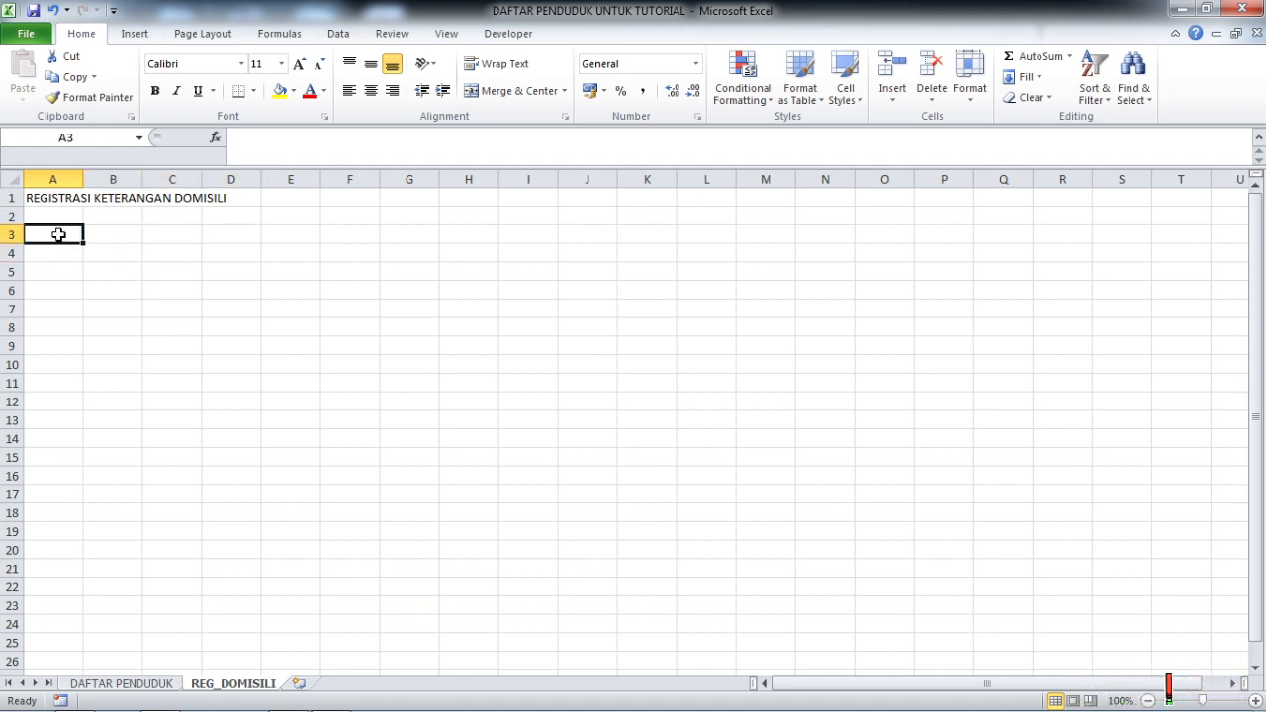
click(836, 682)
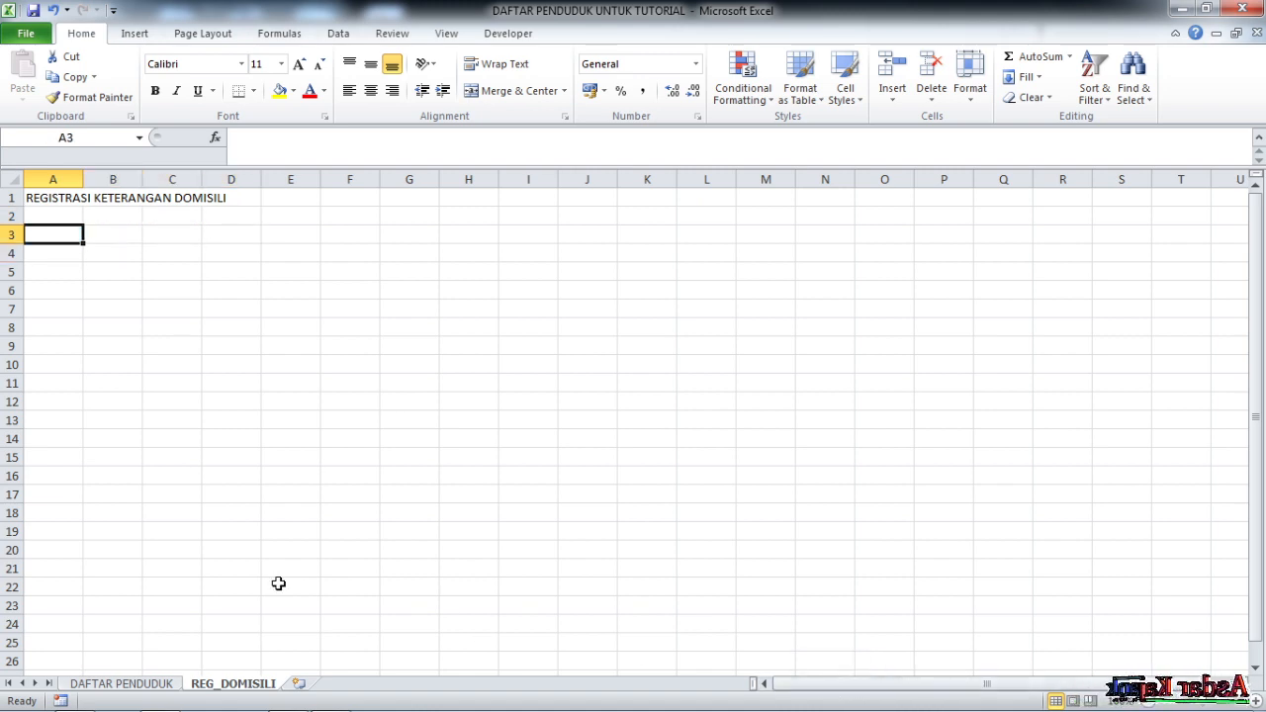
click(135, 678)
drag(1025, 685, 782, 683)
drag(40, 239, 1029, 252)
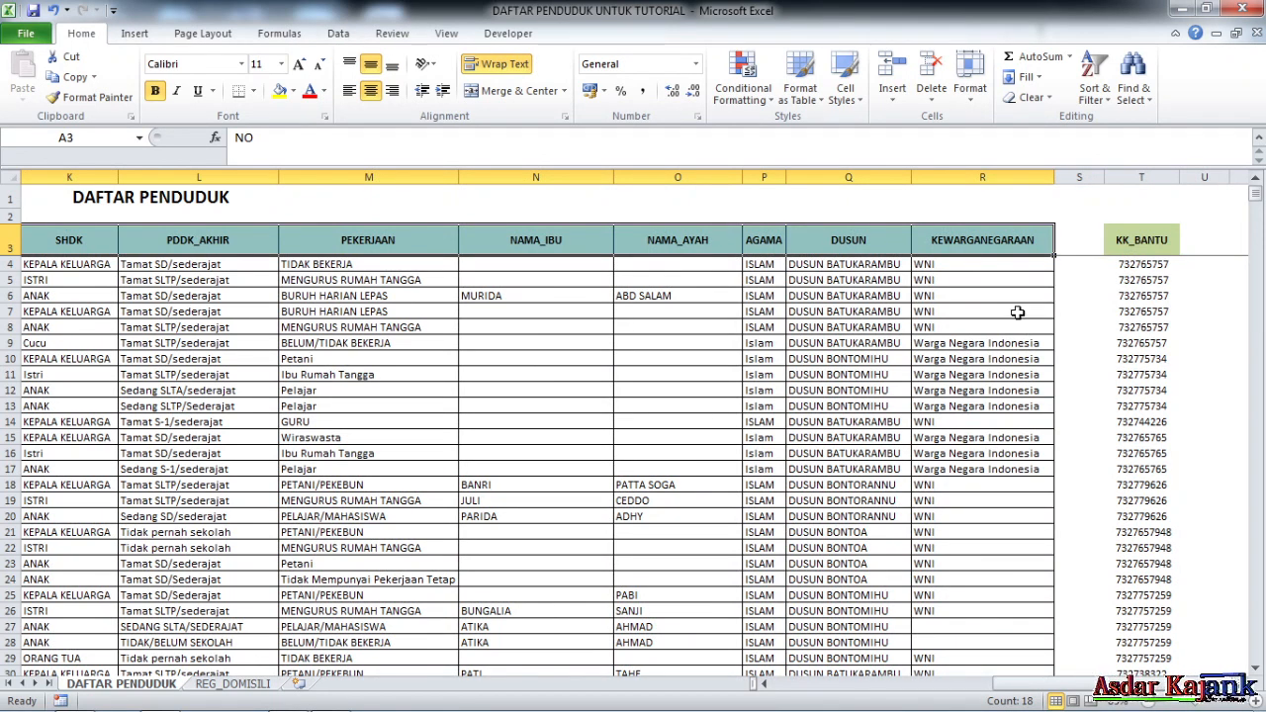
Copy the headings, paste them as values into REG_DOMISILI row 3, and resize the columns
right_click(194, 240)
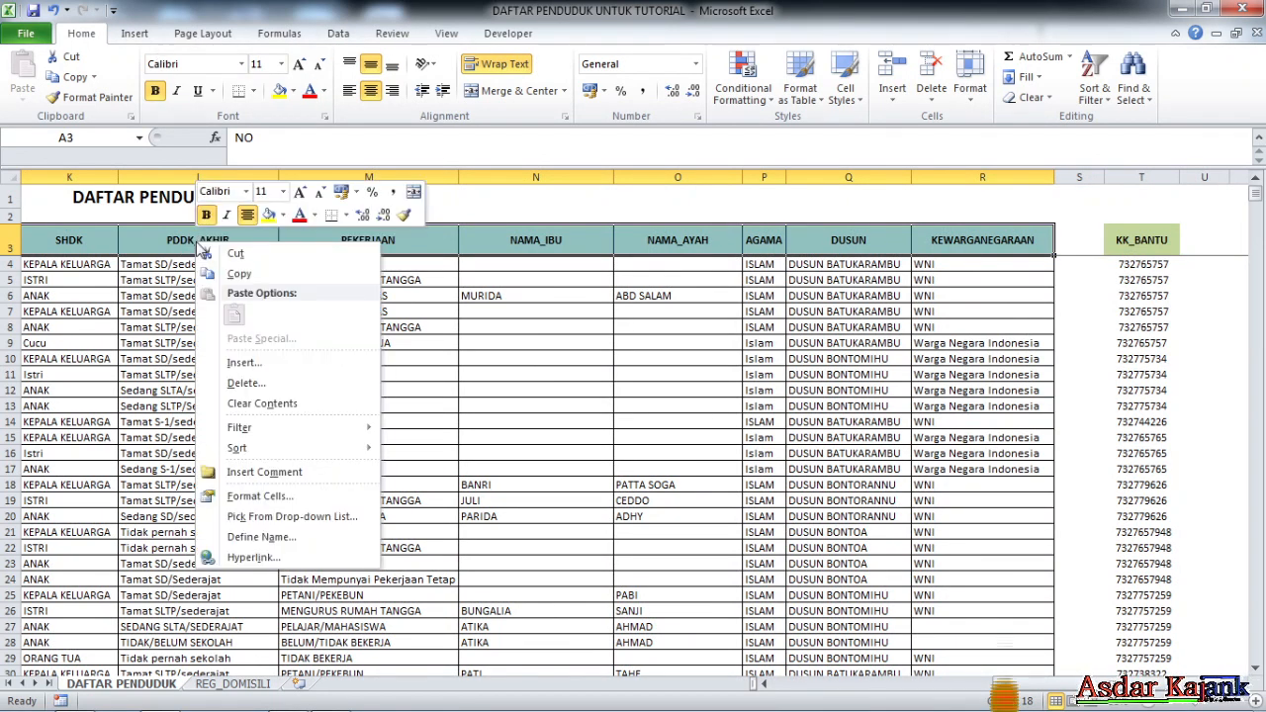
click(238, 275)
click(245, 687)
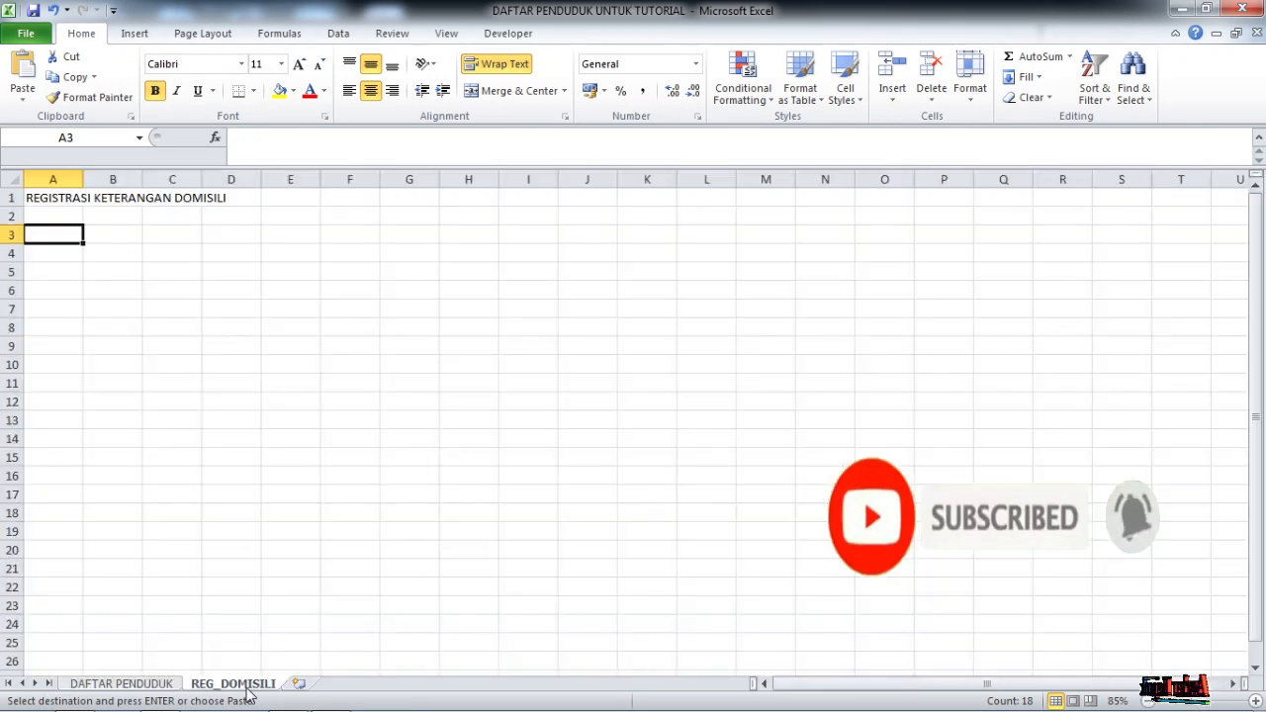
right_click(46, 234)
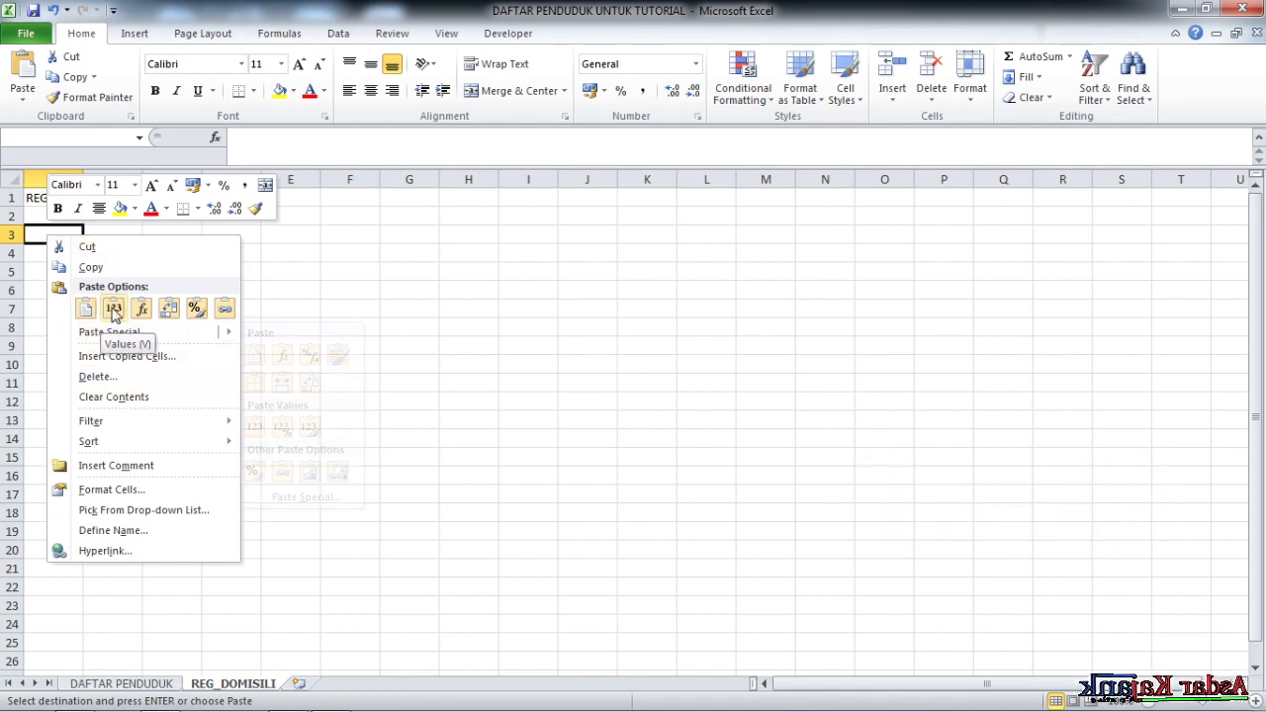
click(114, 309)
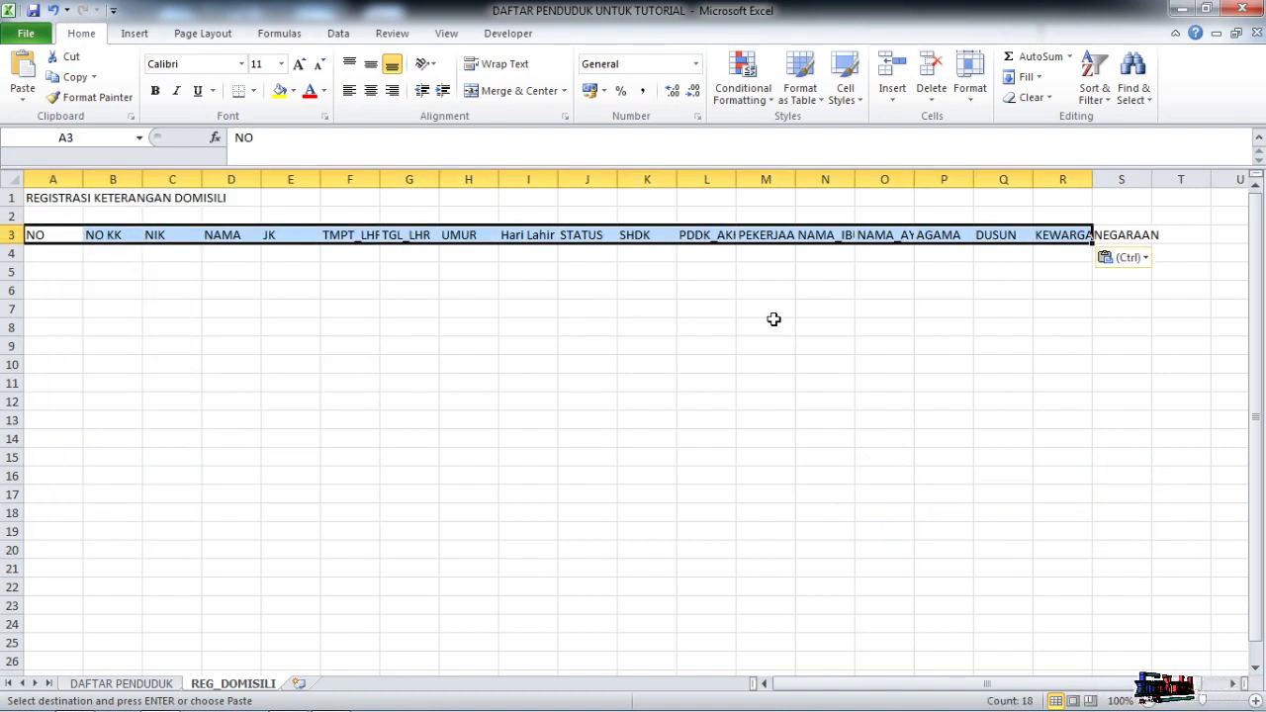
click(674, 342)
drag(83, 180, 864, 179)
AutoFit column I and columns L to R to their headings
click(830, 177)
drag(979, 179, 1119, 188)
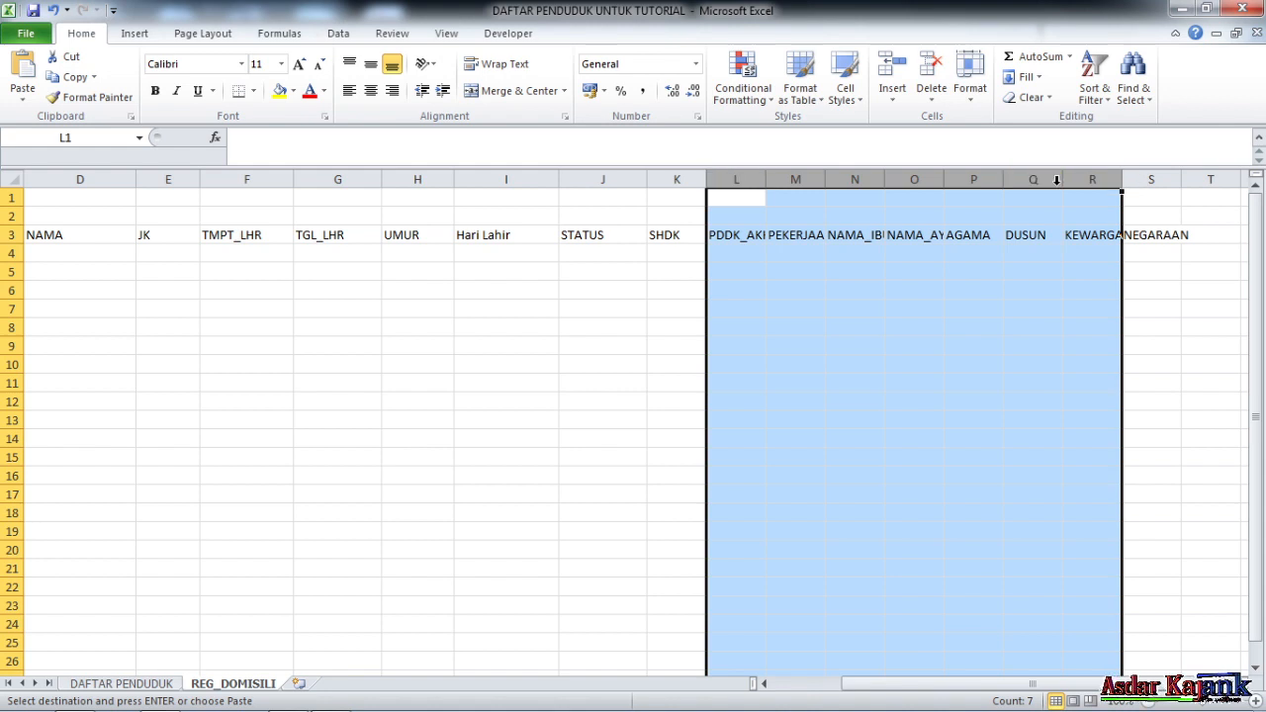
double_click(1062, 179)
click(961, 324)
click(803, 368)
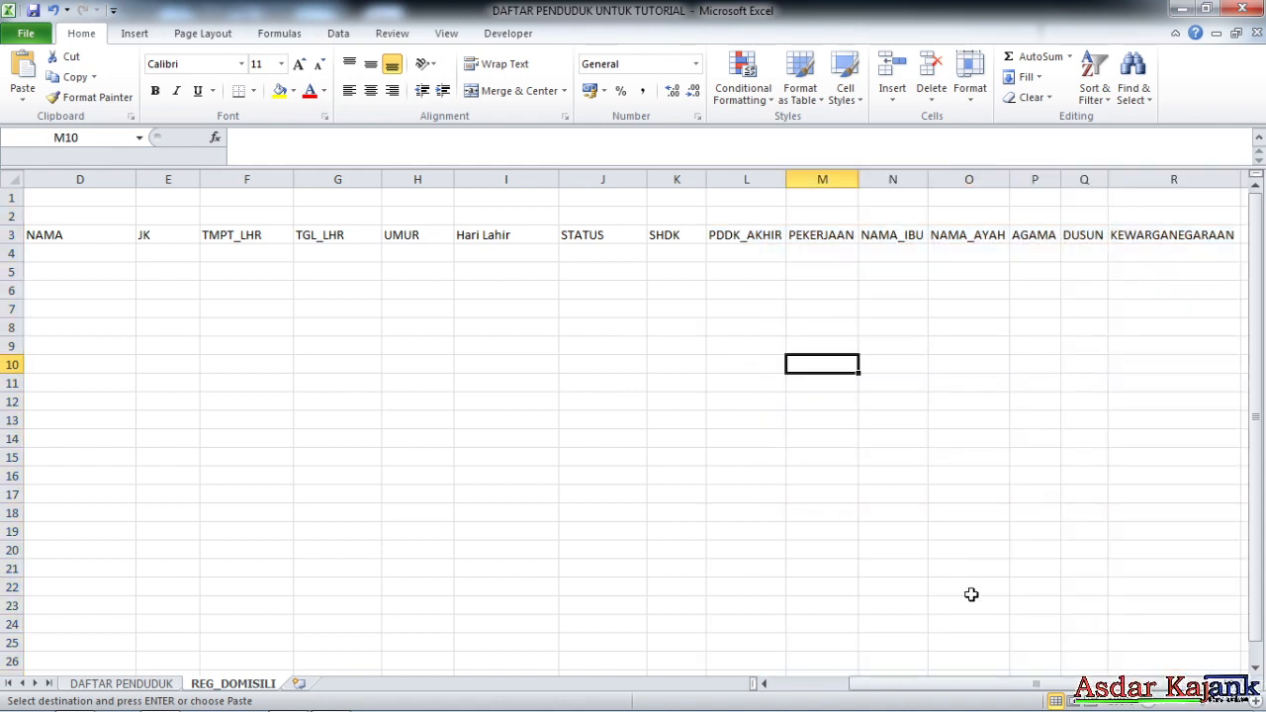
drag(991, 684, 918, 684)
Make headings A3:R3 light orange, bold and centred with all borders
drag(44, 235, 1047, 234)
click(293, 90)
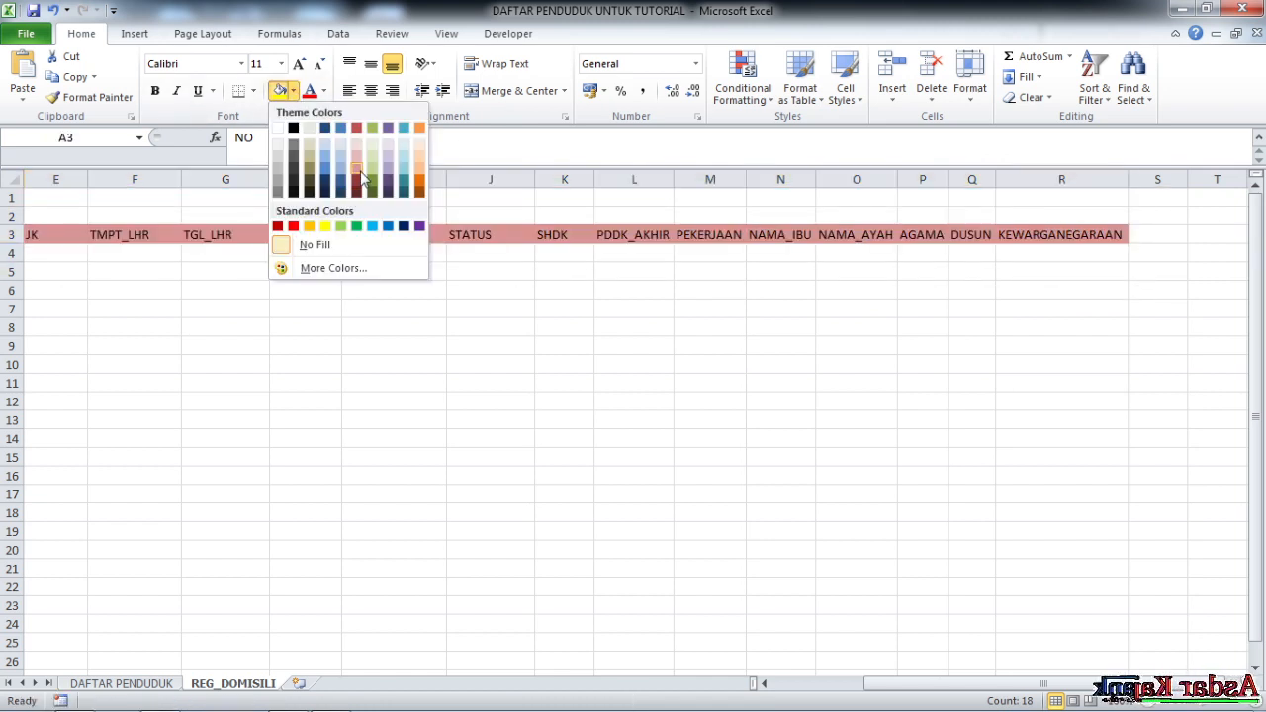
click(421, 171)
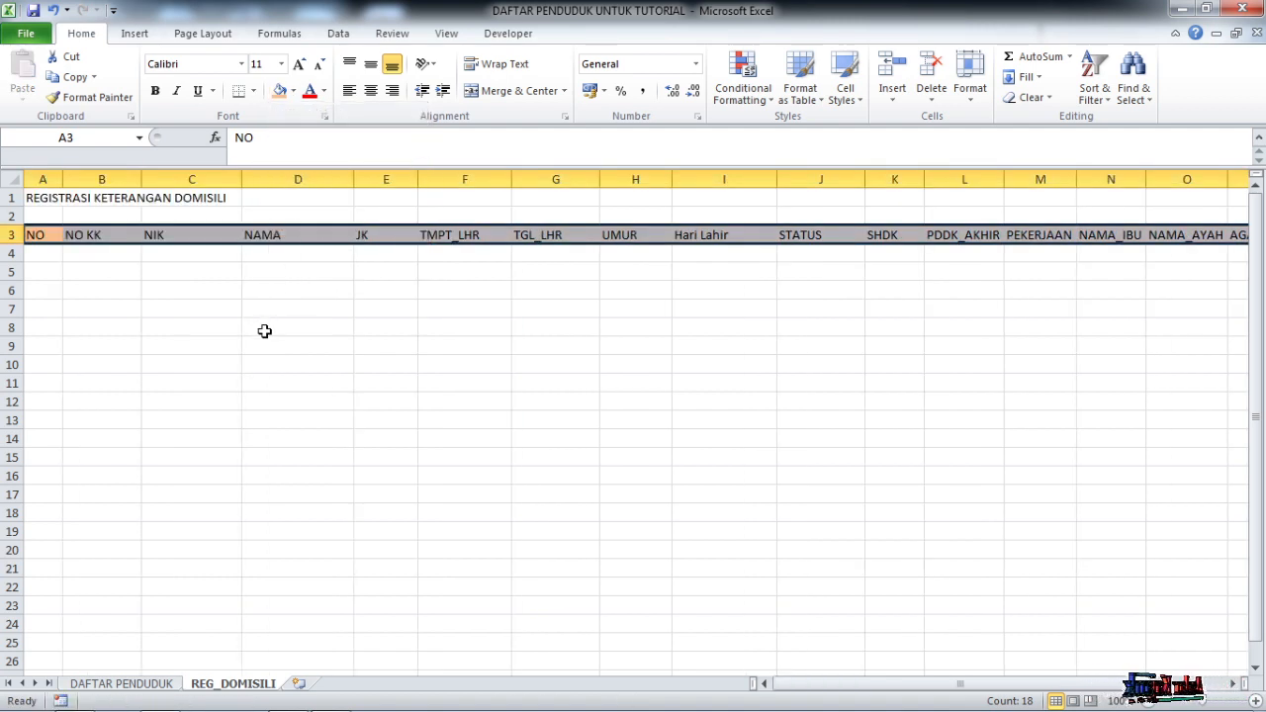
click(158, 91)
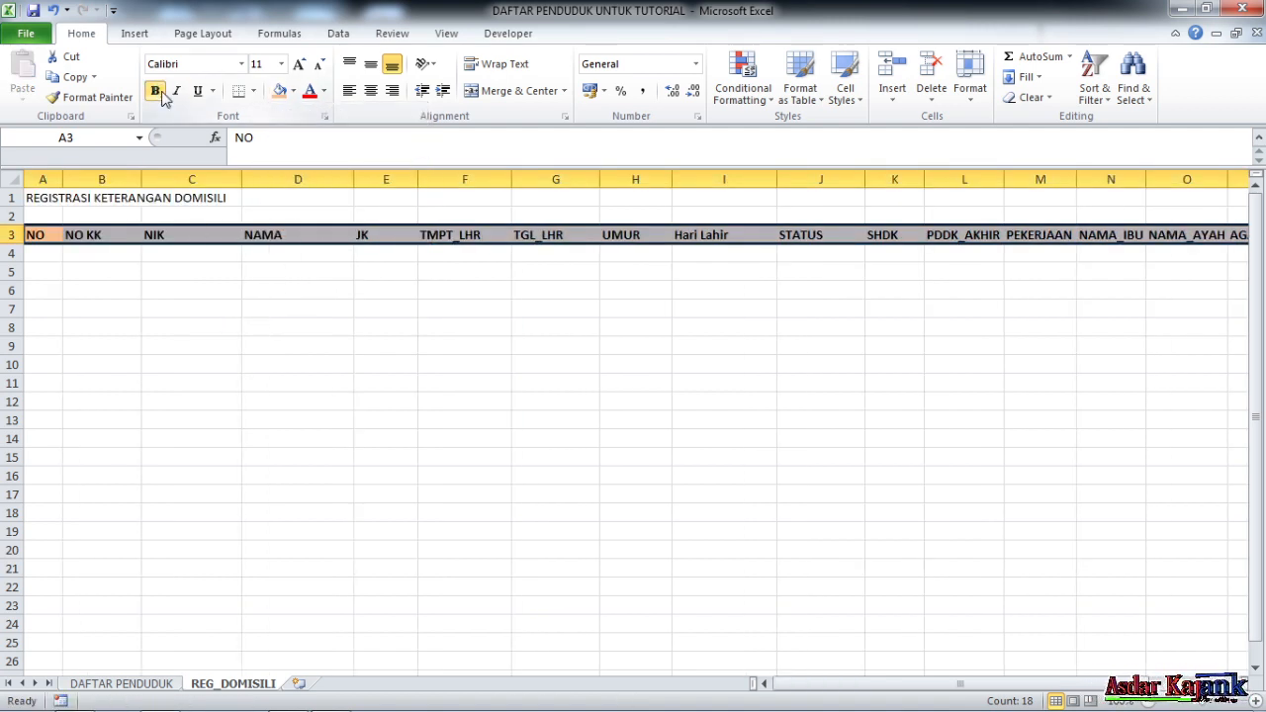
click(372, 92)
click(253, 91)
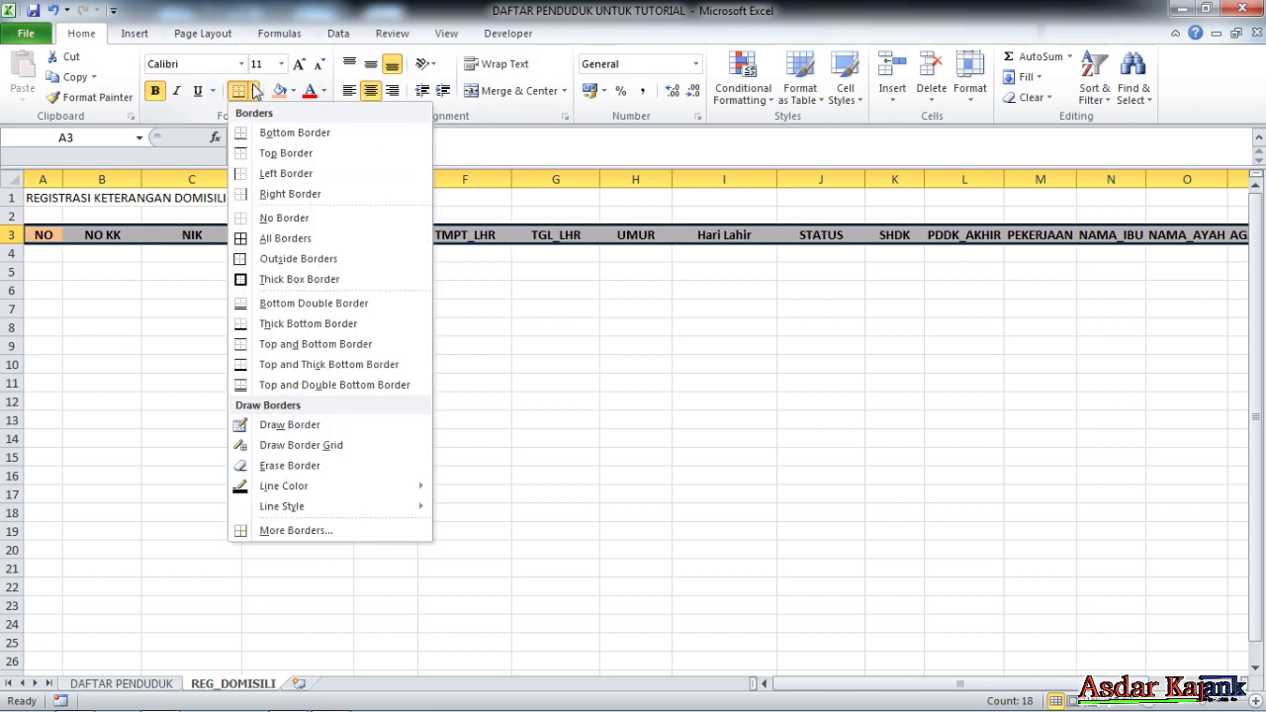
click(280, 240)
click(364, 326)
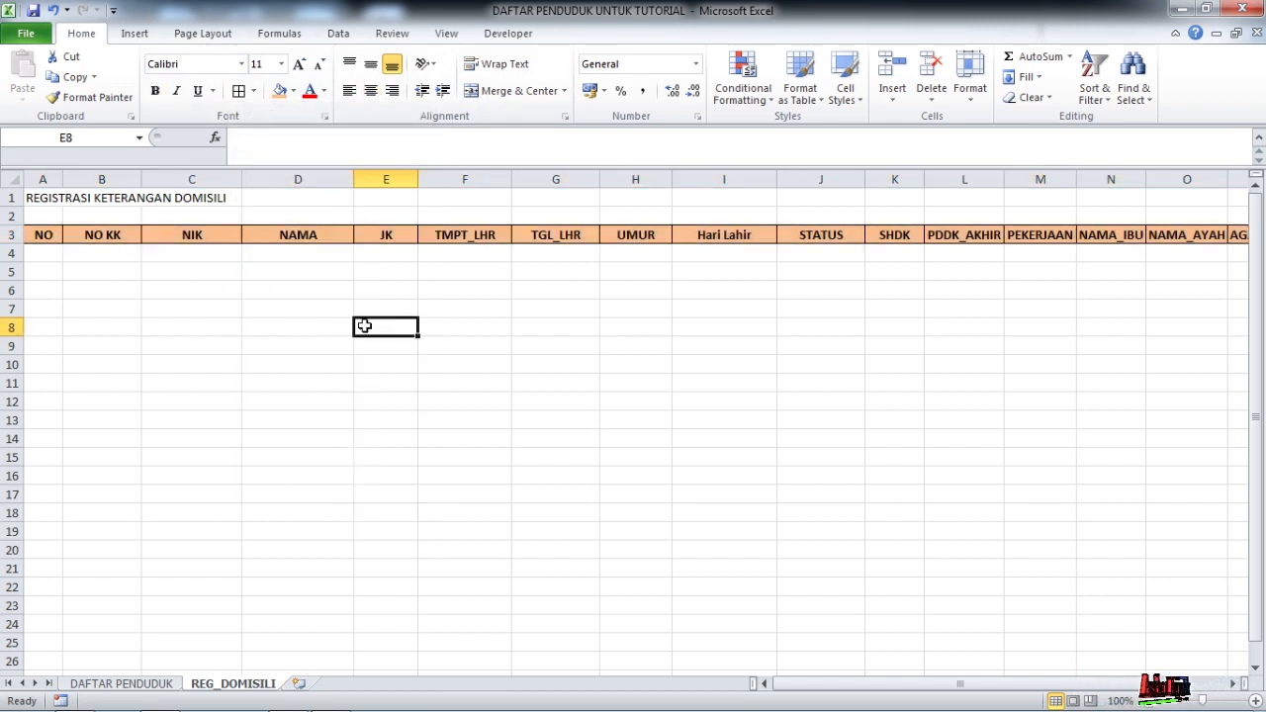
drag(47, 198, 1127, 198)
Merge and centre the title across A1:R1, make it bold and enlarge it to 14 pt
click(511, 91)
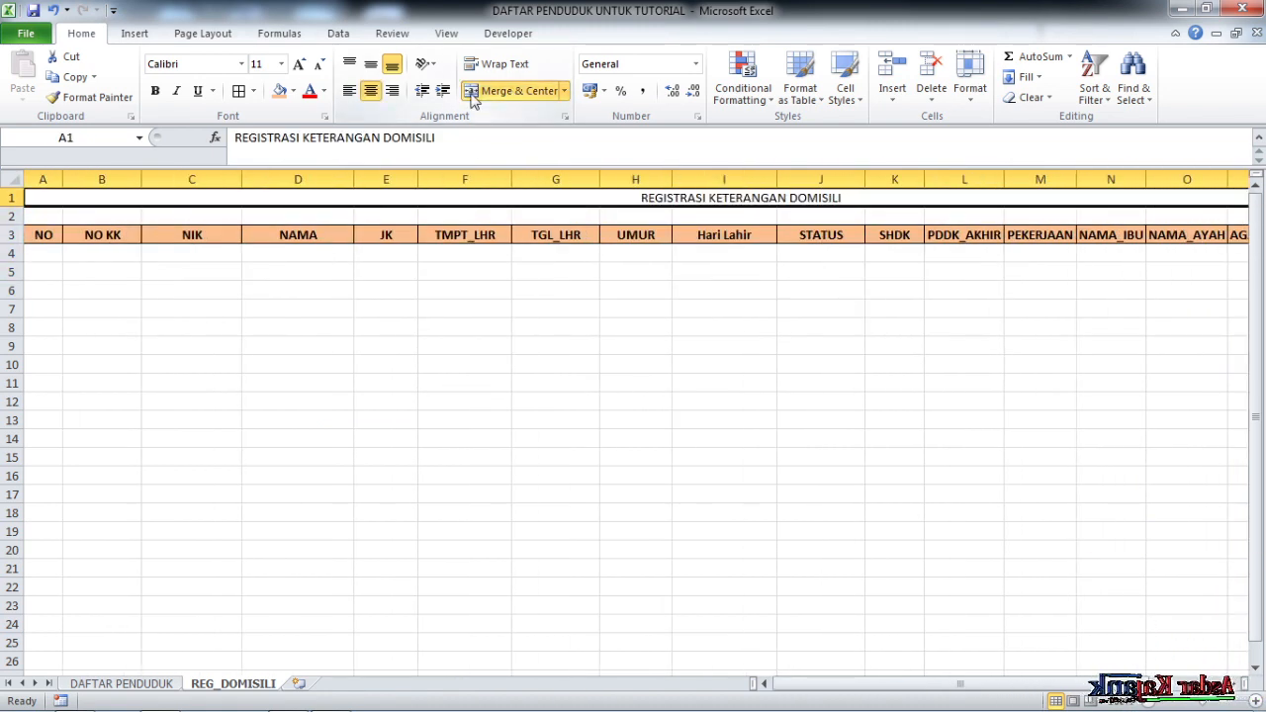
click(154, 90)
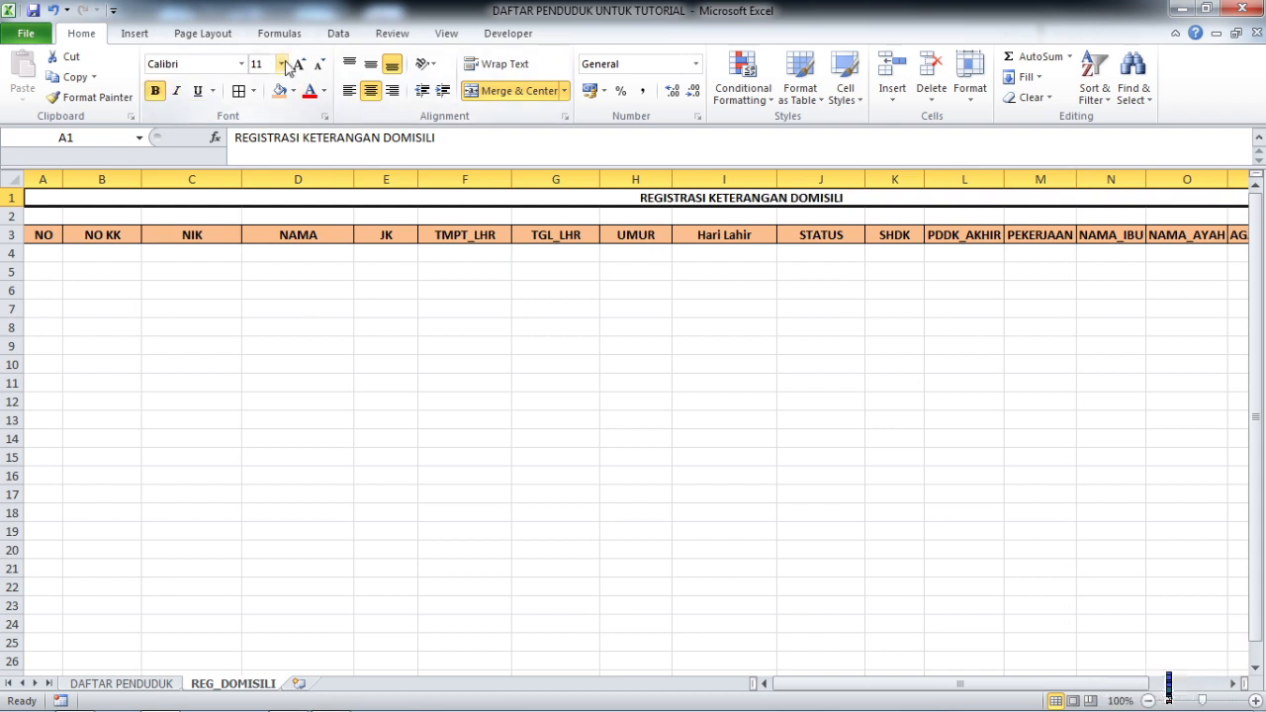
click(298, 64)
click(301, 63)
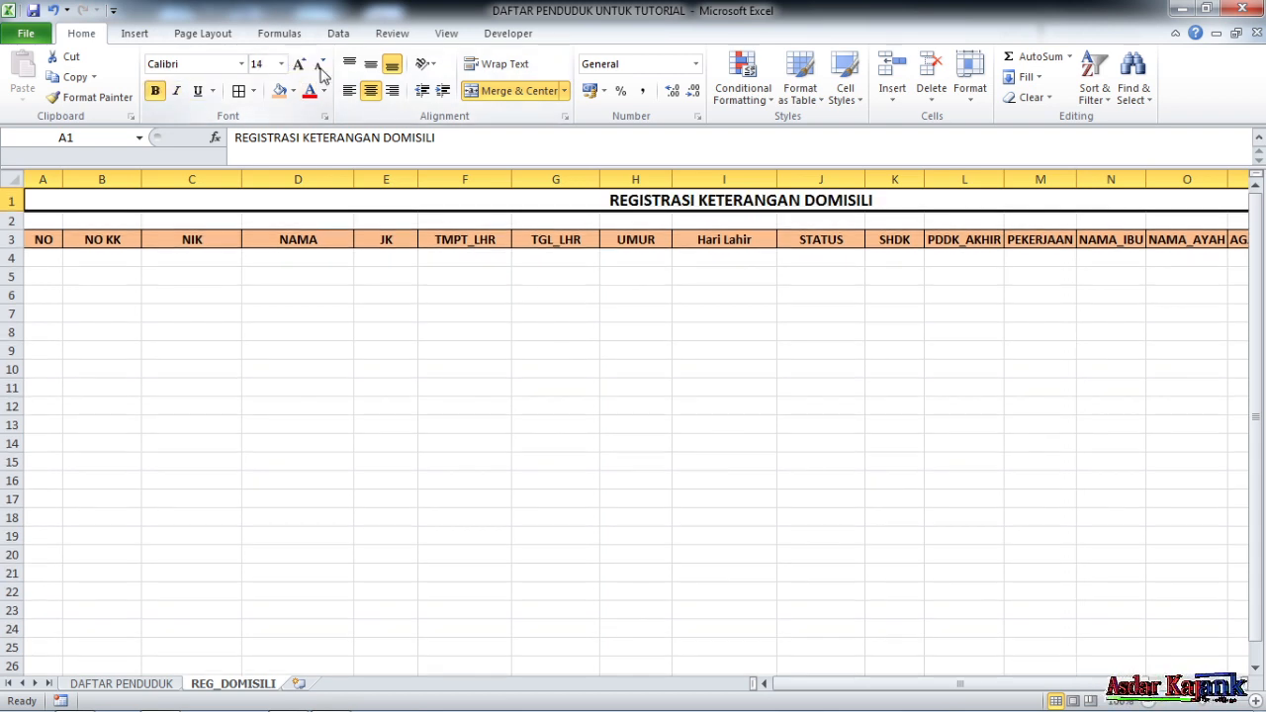
click(781, 293)
scroll(522, 352, down, 4)
scroll(521, 352, up, 4)
drag(767, 683, 997, 676)
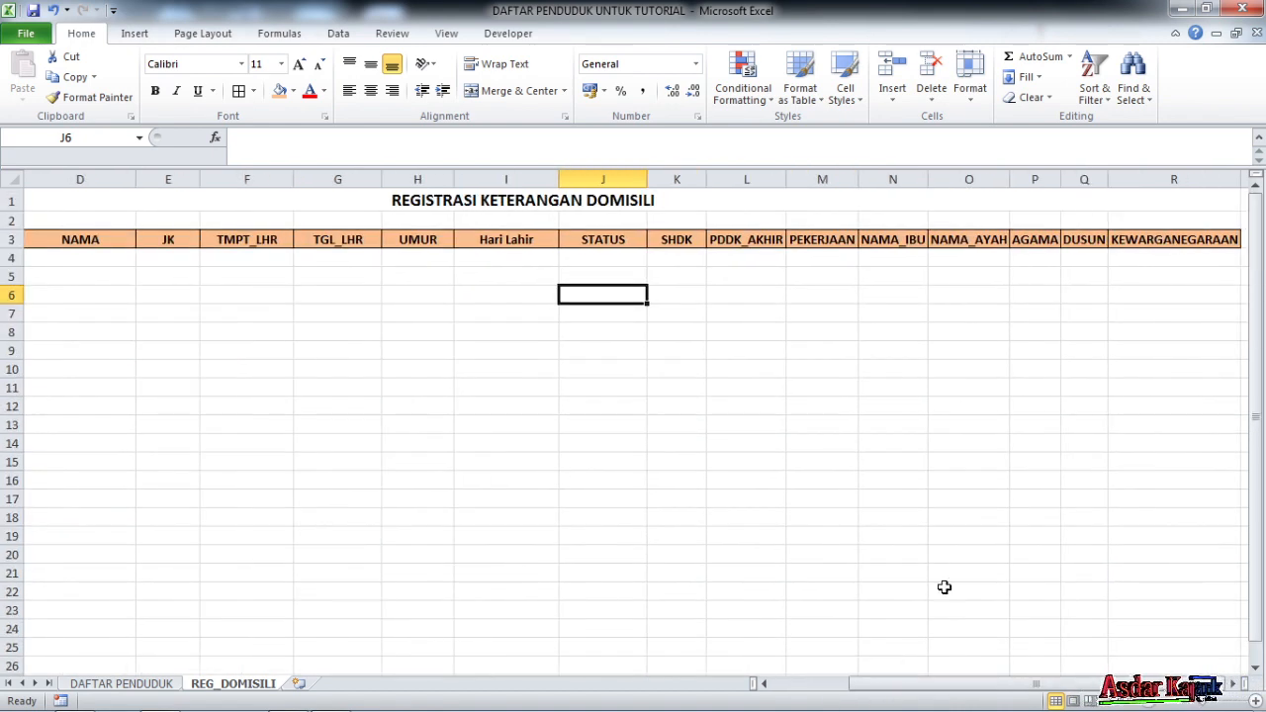
scroll(960, 485, down, 4)
click(946, 685)
scroll(1026, 439, up, 4)
click(1010, 431)
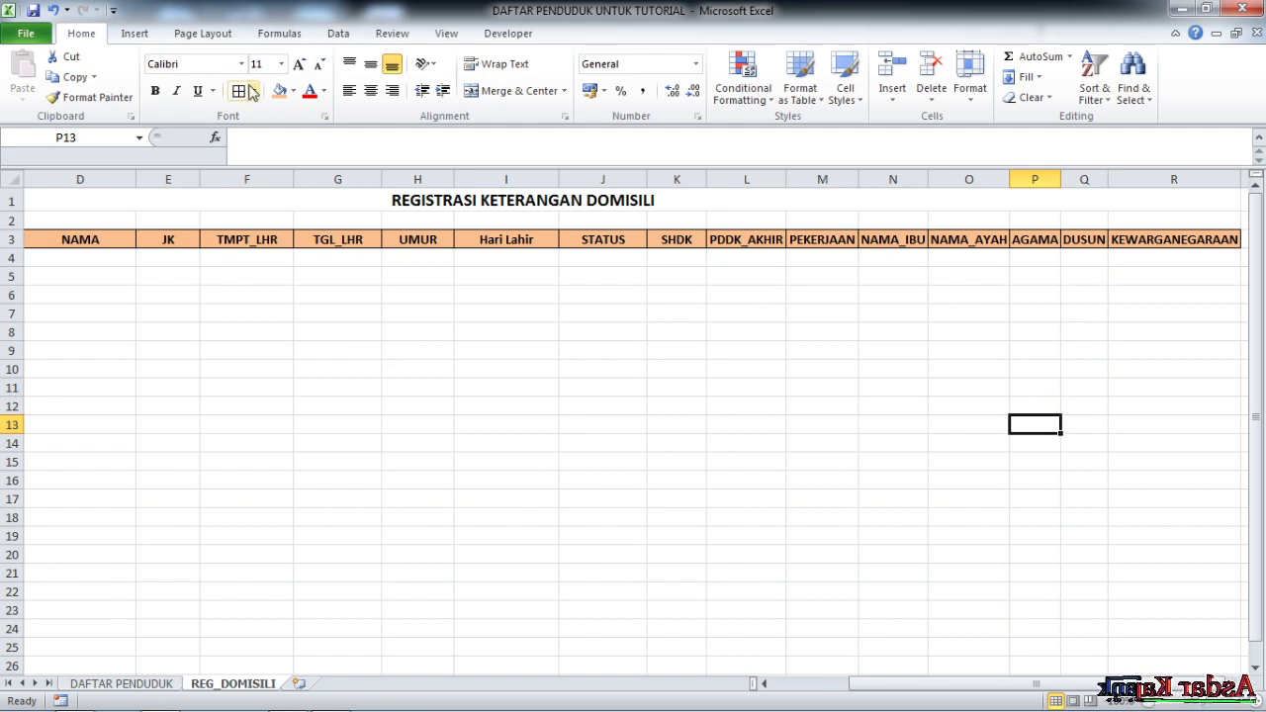
Turn off gridlines on the REG_DOMISILI sheet
click(446, 33)
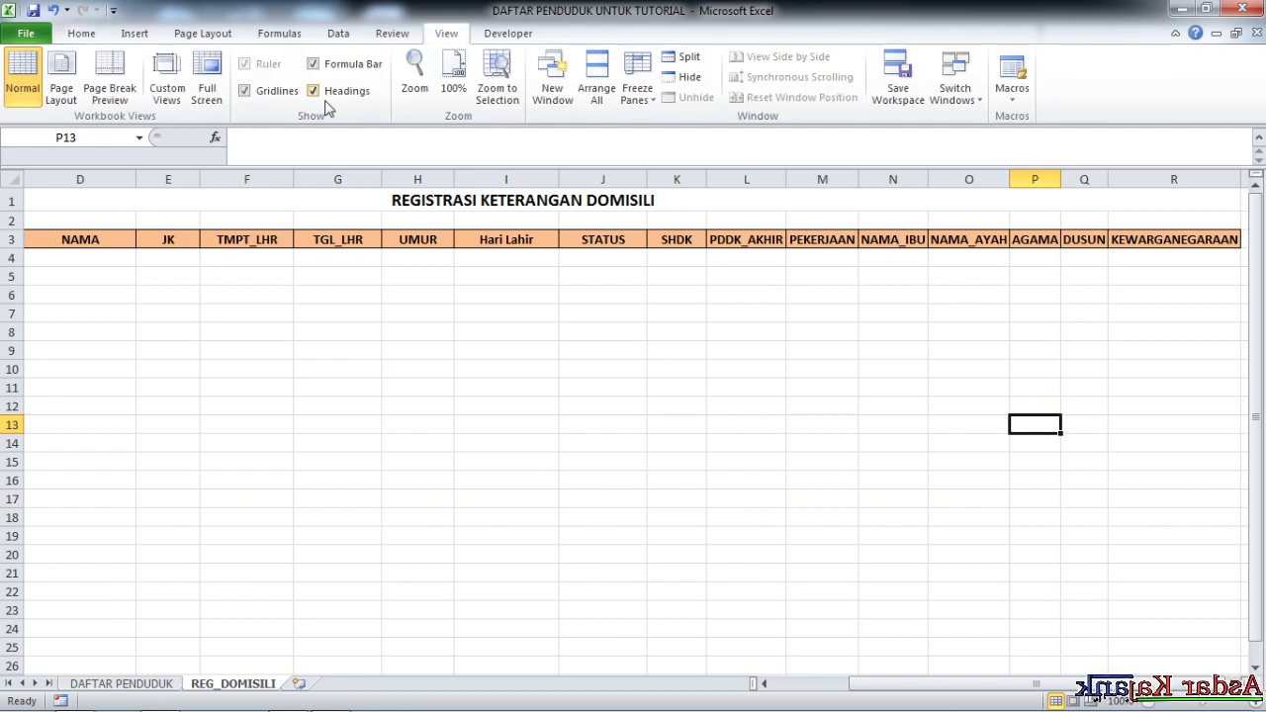
click(245, 90)
click(753, 385)
drag(989, 684, 810, 680)
click(572, 269)
scroll(231, 323, down, 3)
scroll(307, 317, up, 3)
click(312, 295)
click(85, 262)
click(244, 316)
Apply All Borders to the table range, then go to the DAFTAR PENDUDUK sheet
drag(54, 260, 1102, 704)
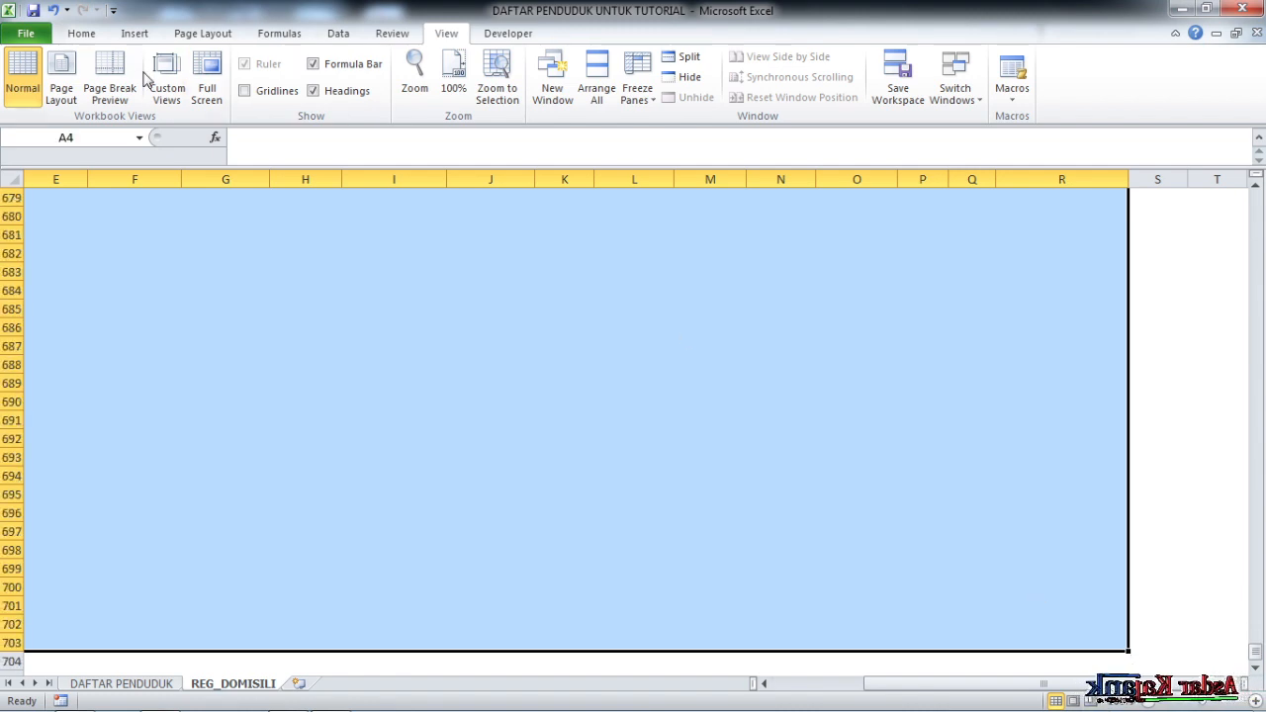
click(85, 34)
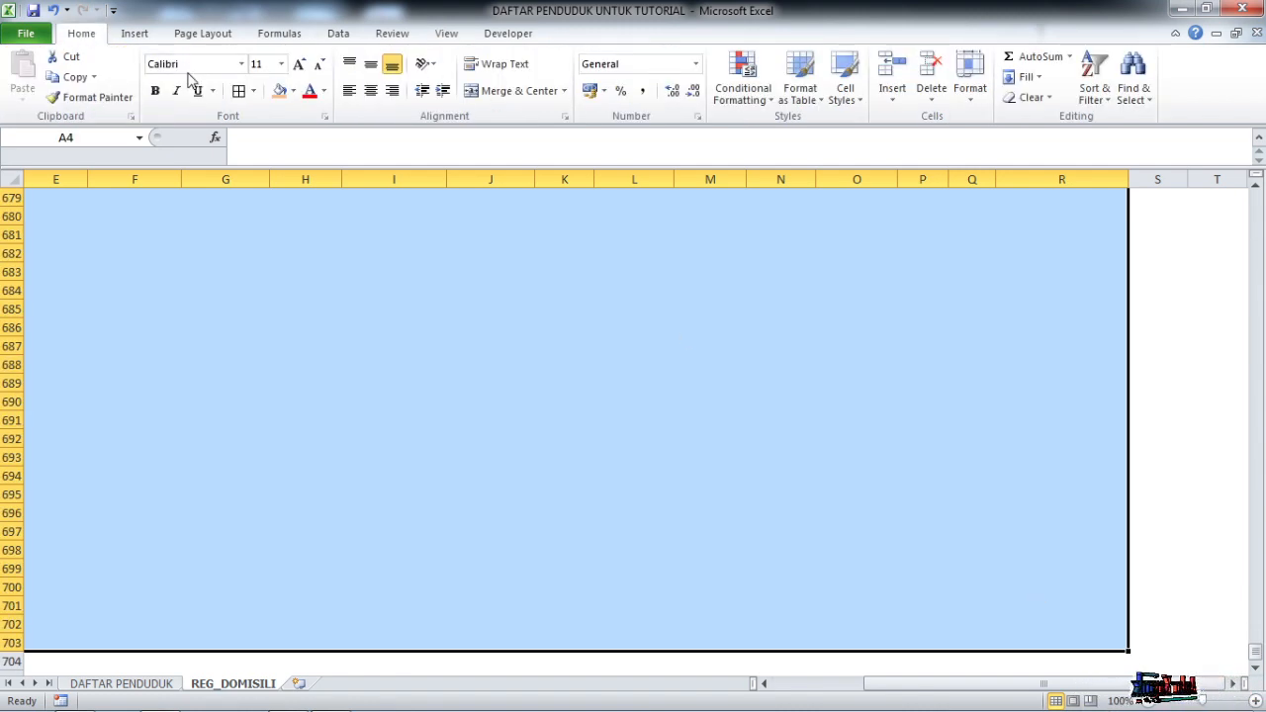
click(238, 90)
click(895, 374)
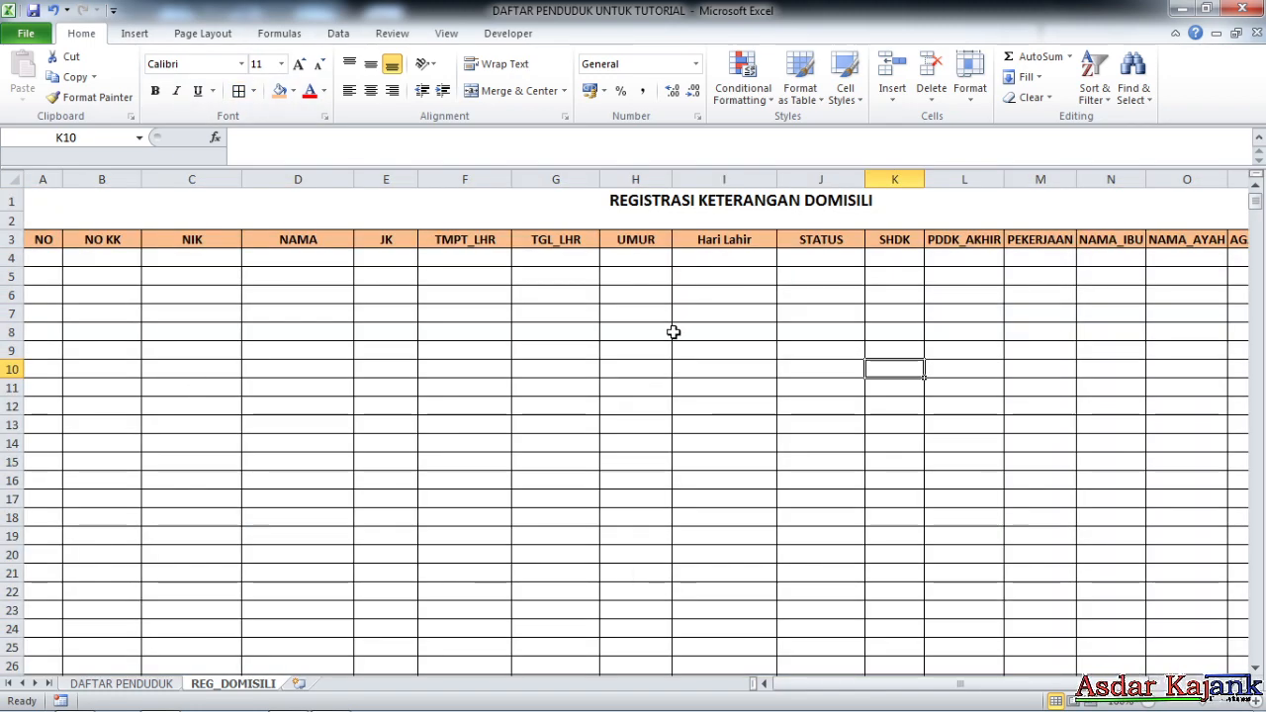
drag(854, 683, 859, 707)
mouse_move(780, 706)
mouse_down()
mouse_move(1197, 690)
mouse_move(801, 704)
mouse_up()
click(782, 317)
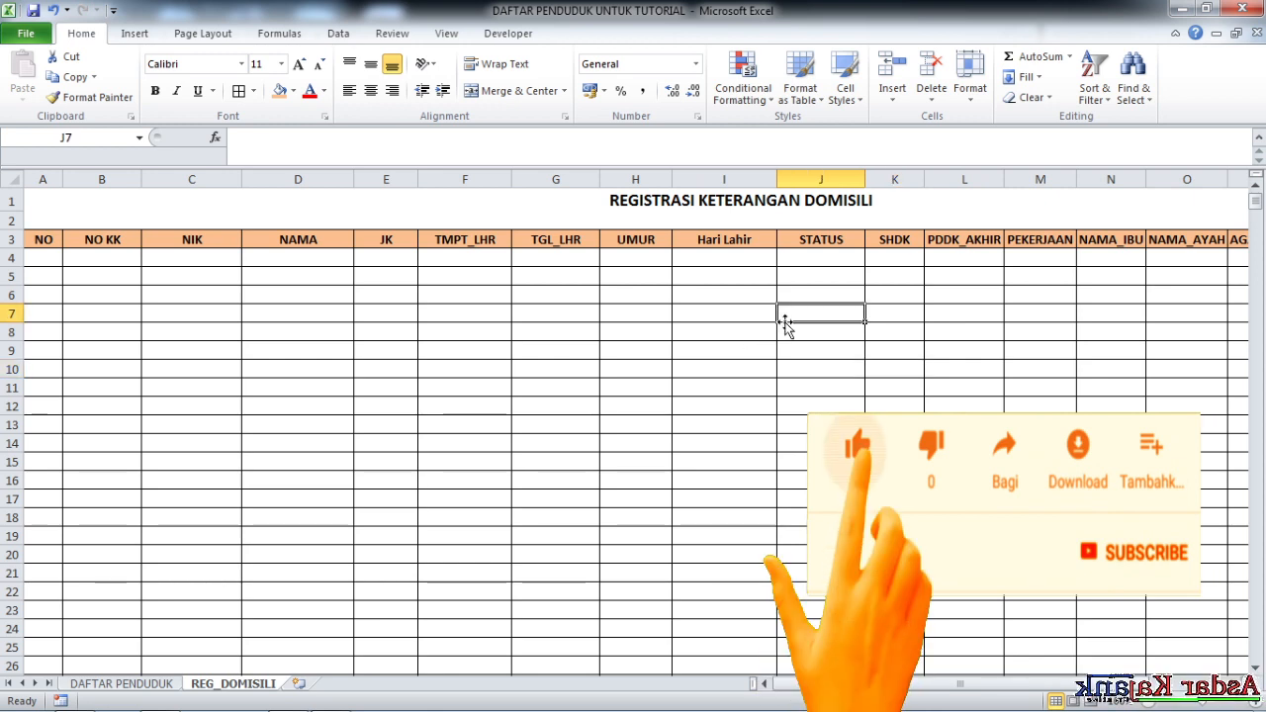
click(390, 312)
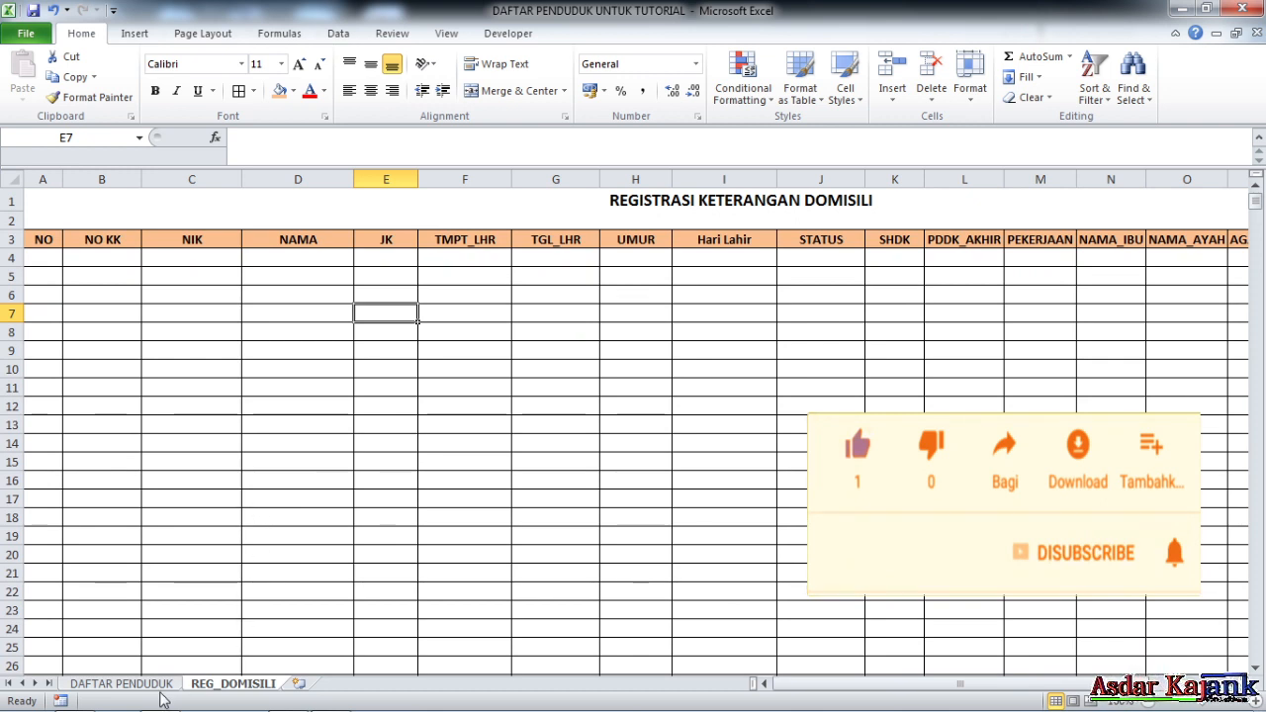
click(109, 685)
drag(1079, 683, 727, 692)
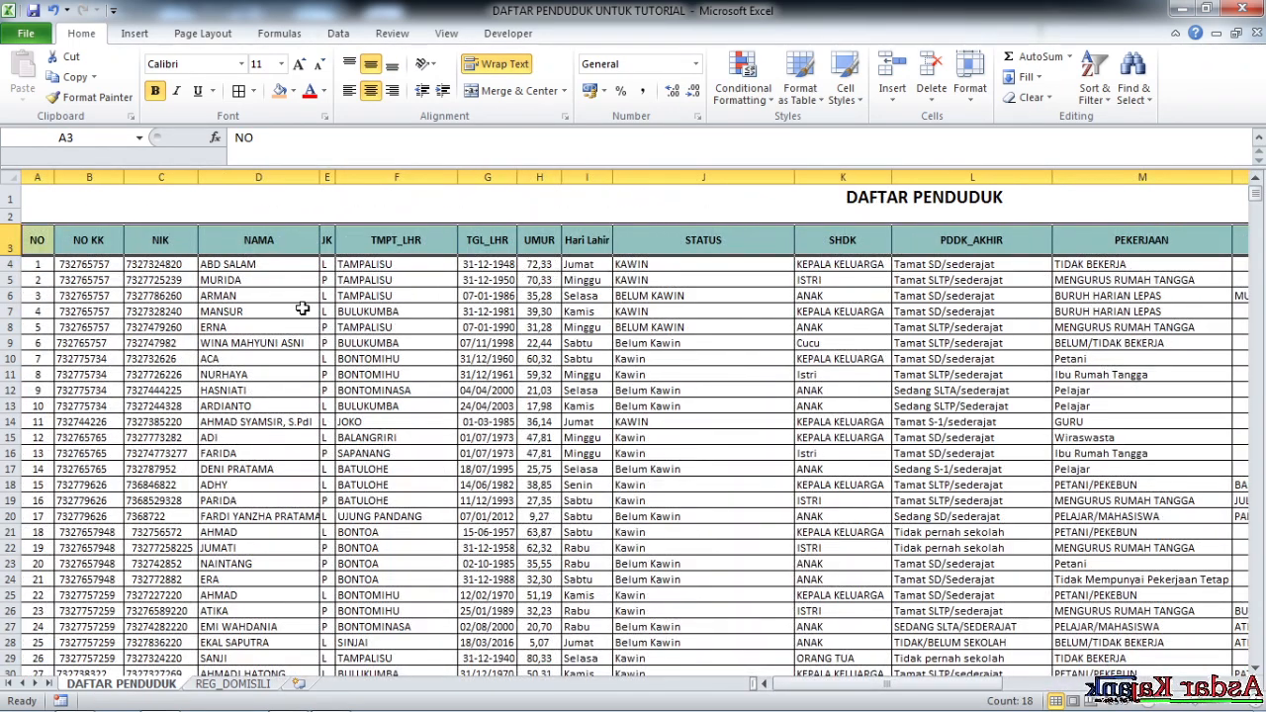
Select the DAFTAR PENDUDUK data from NIK cell C4 across to KK_BANTU (column T) down to row 2078
click(300, 309)
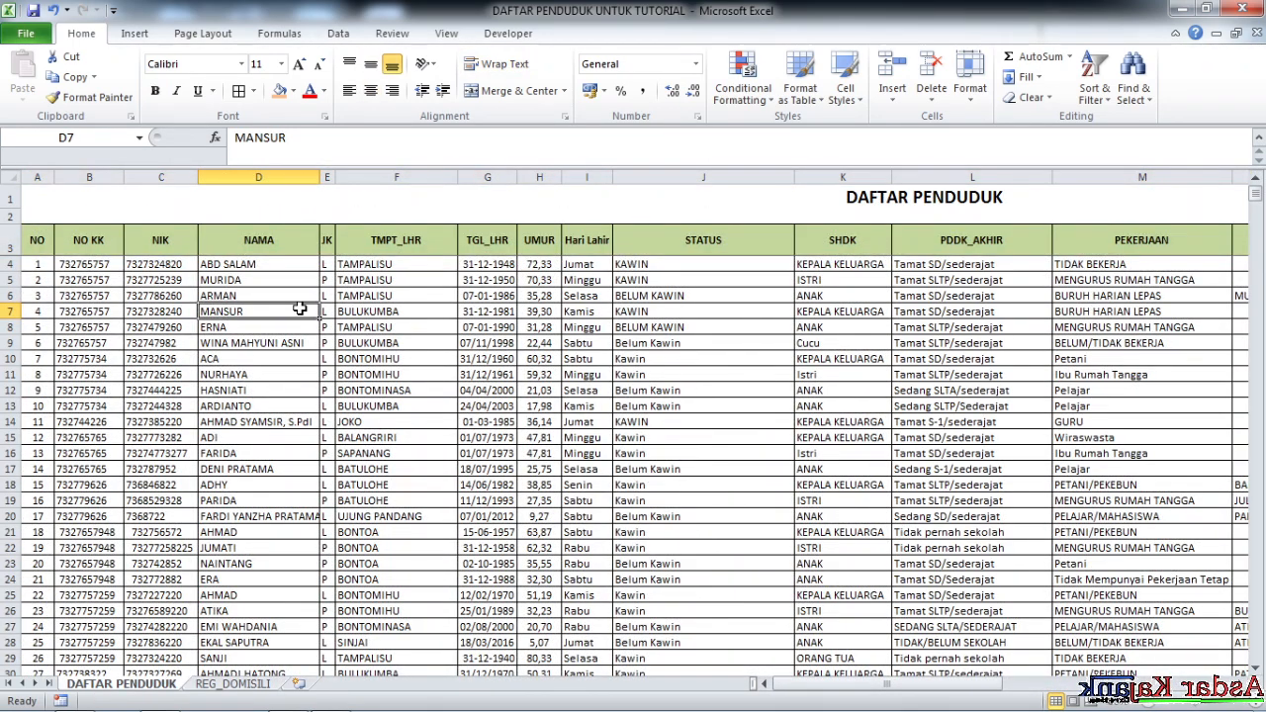
click(151, 264)
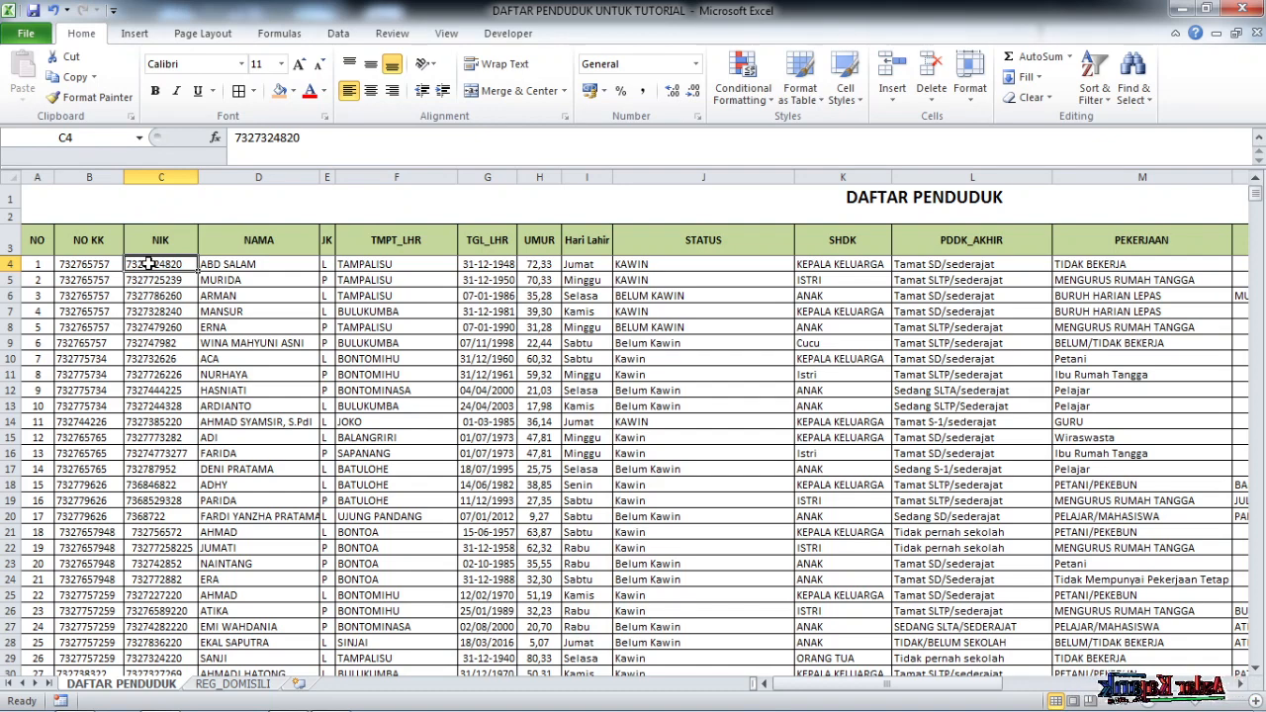
click(322, 327)
click(250, 284)
click(244, 261)
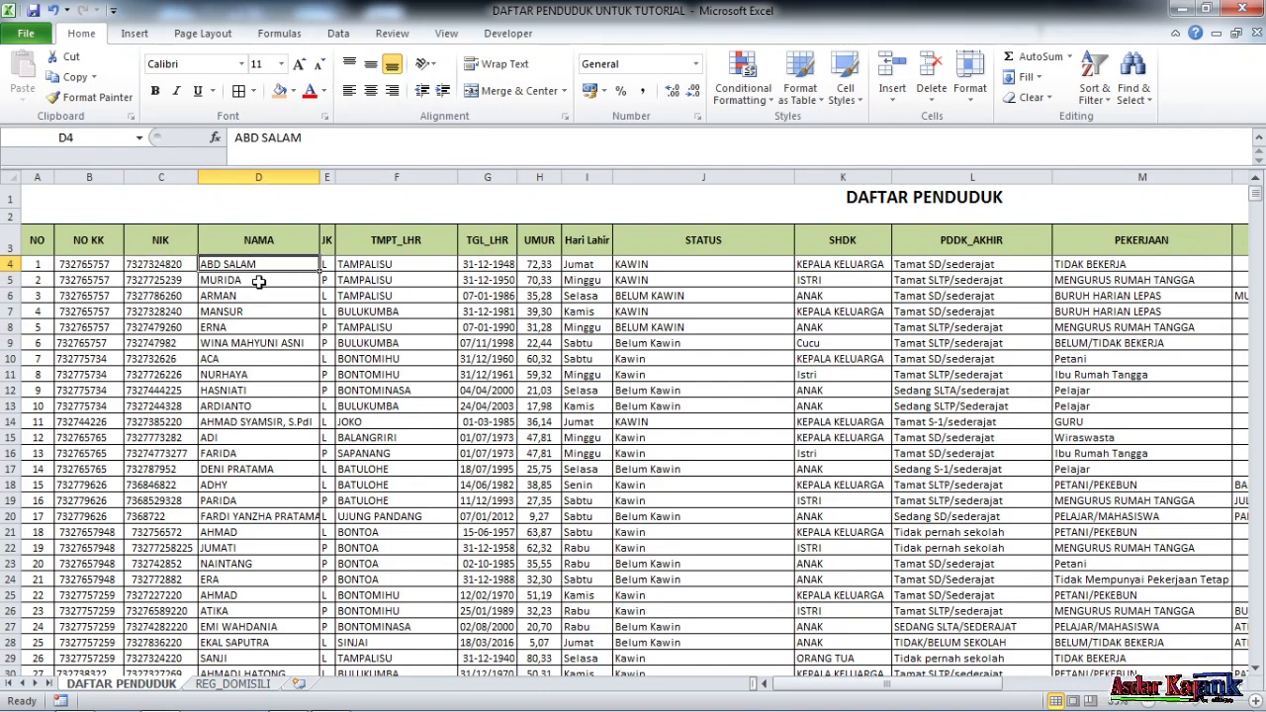
click(181, 264)
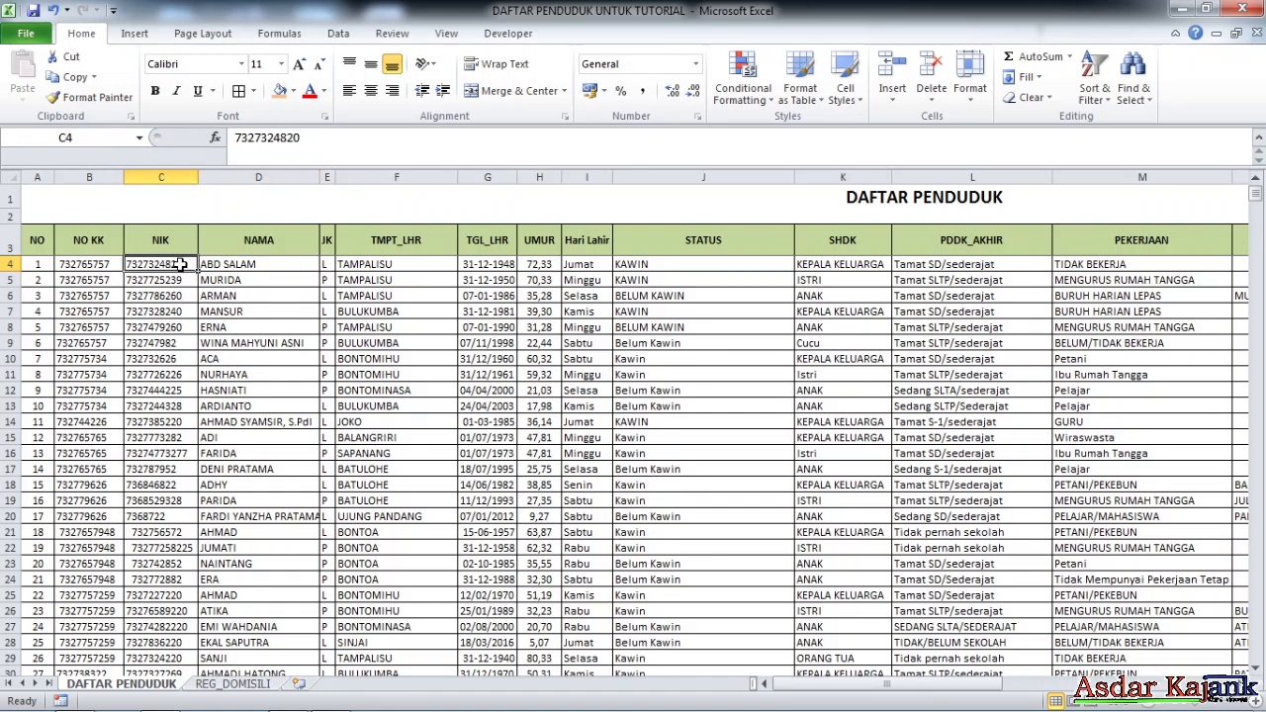
click(254, 307)
drag(177, 262, 1125, 642)
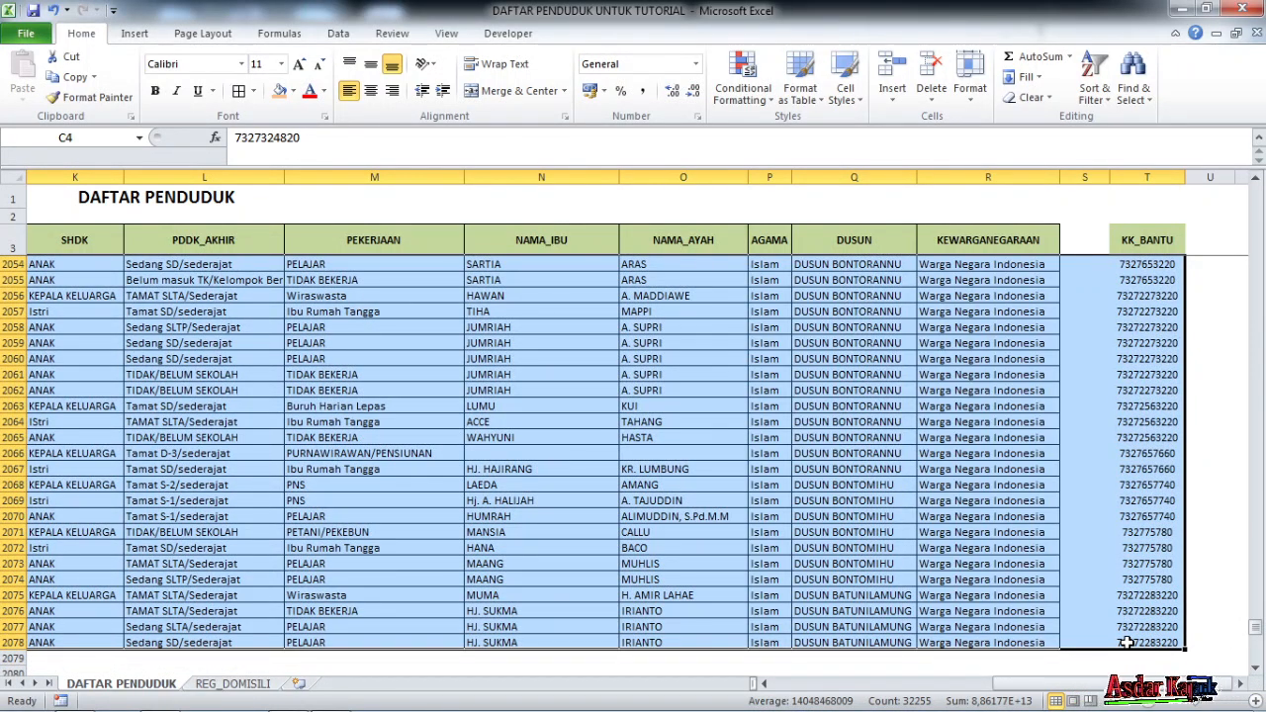
Name the selected resident data range DBASE in the Name Box
click(74, 137)
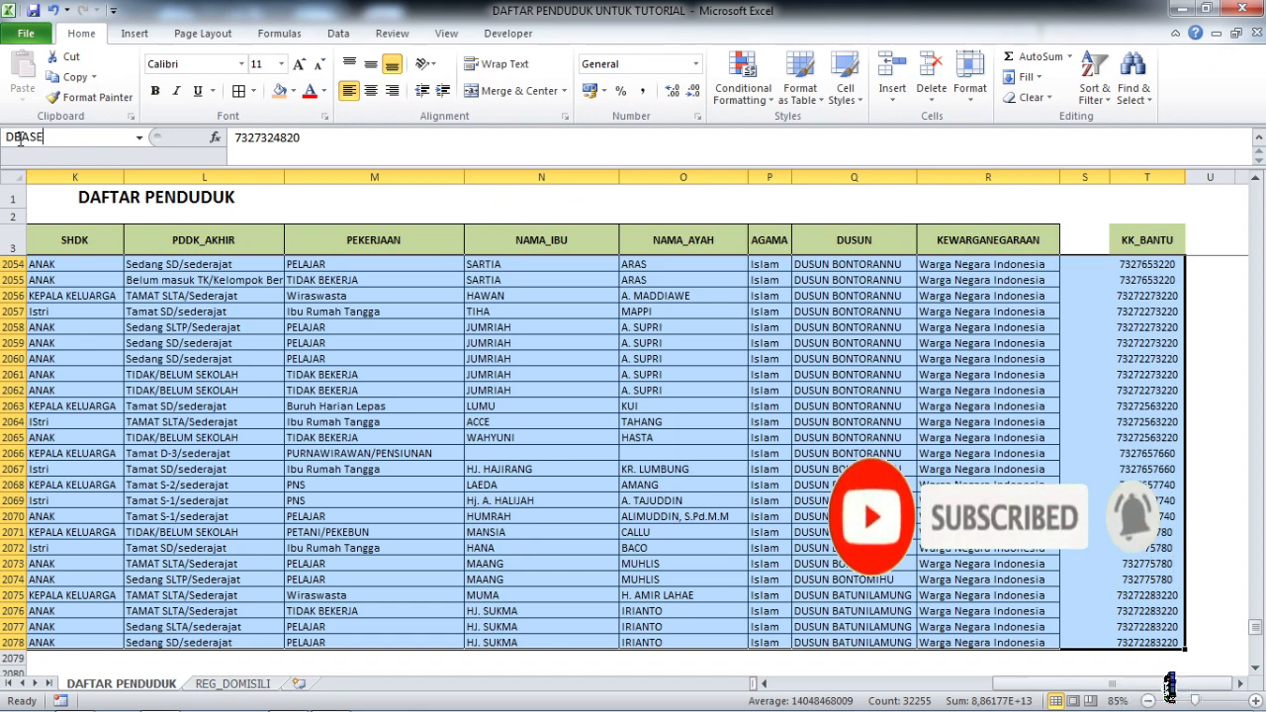
key(Return)
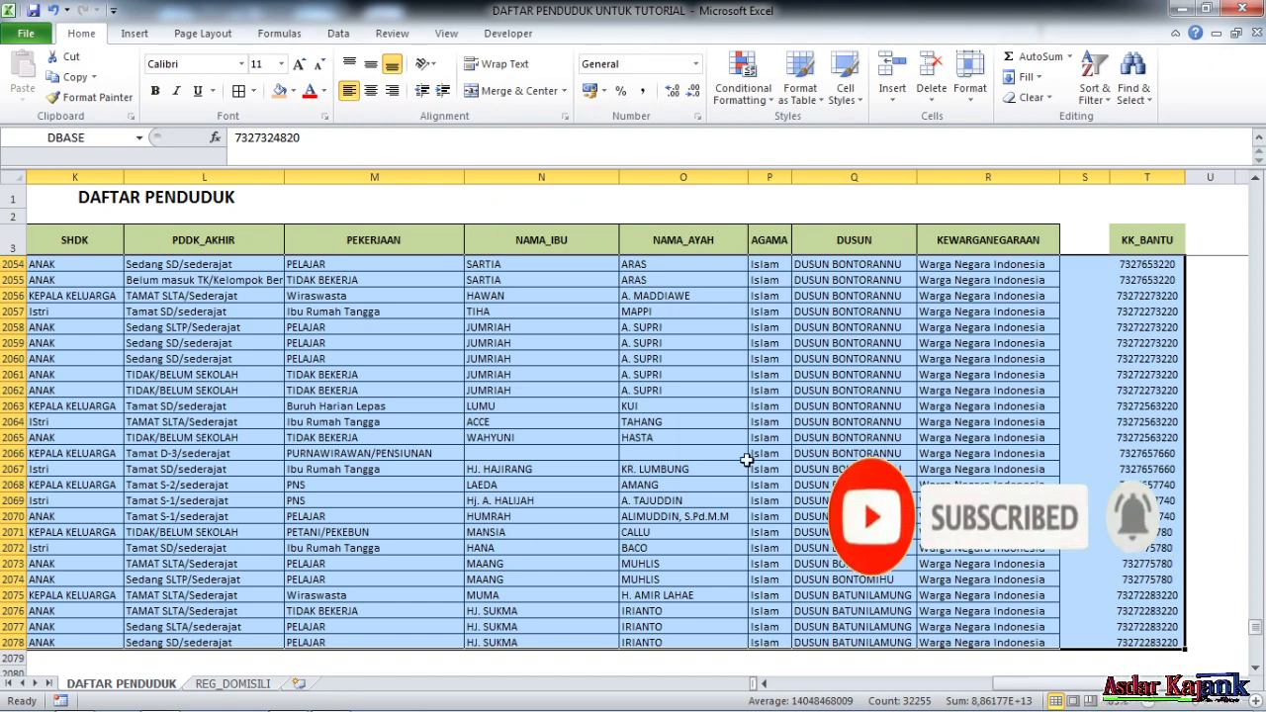
click(753, 455)
Verify the DBASE range by picking it from the Name Box list
click(139, 138)
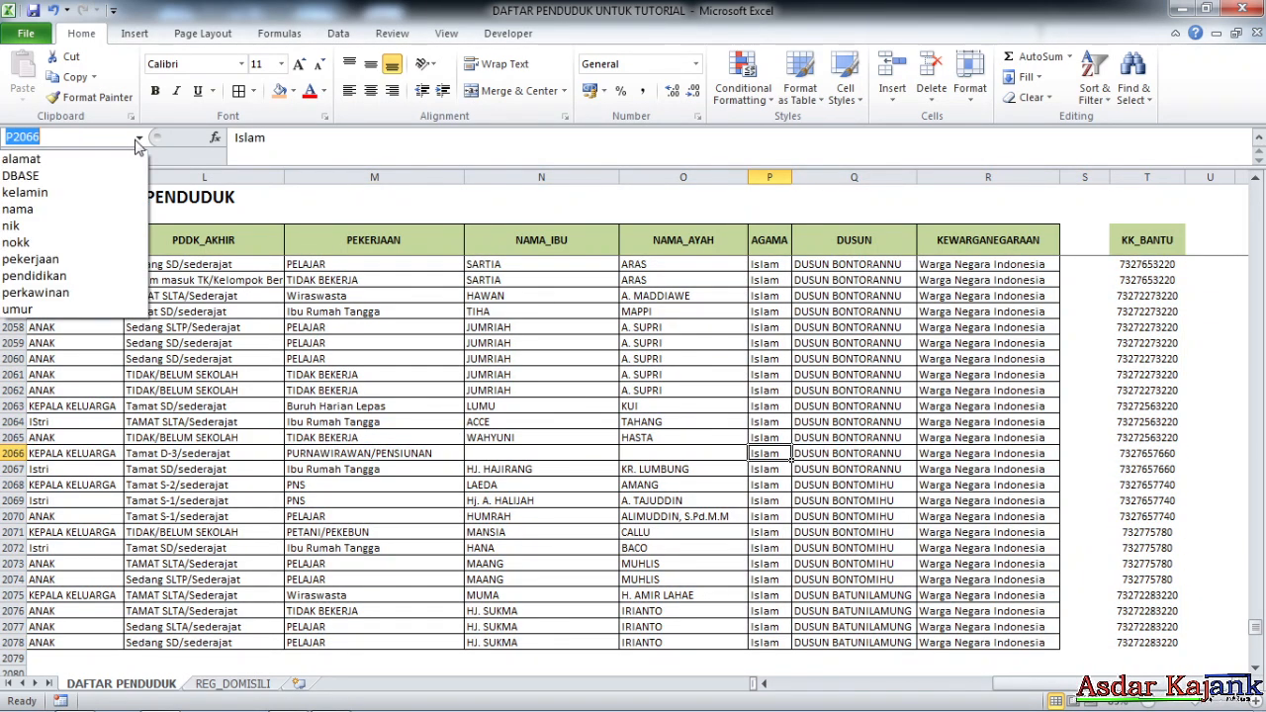
click(87, 175)
click(1017, 407)
drag(914, 686, 834, 685)
Inspect NIK, NAMA, JK and TGL_LHR values in DAFTAR PENDUDUK, then return to REG_DOMISILI
click(326, 470)
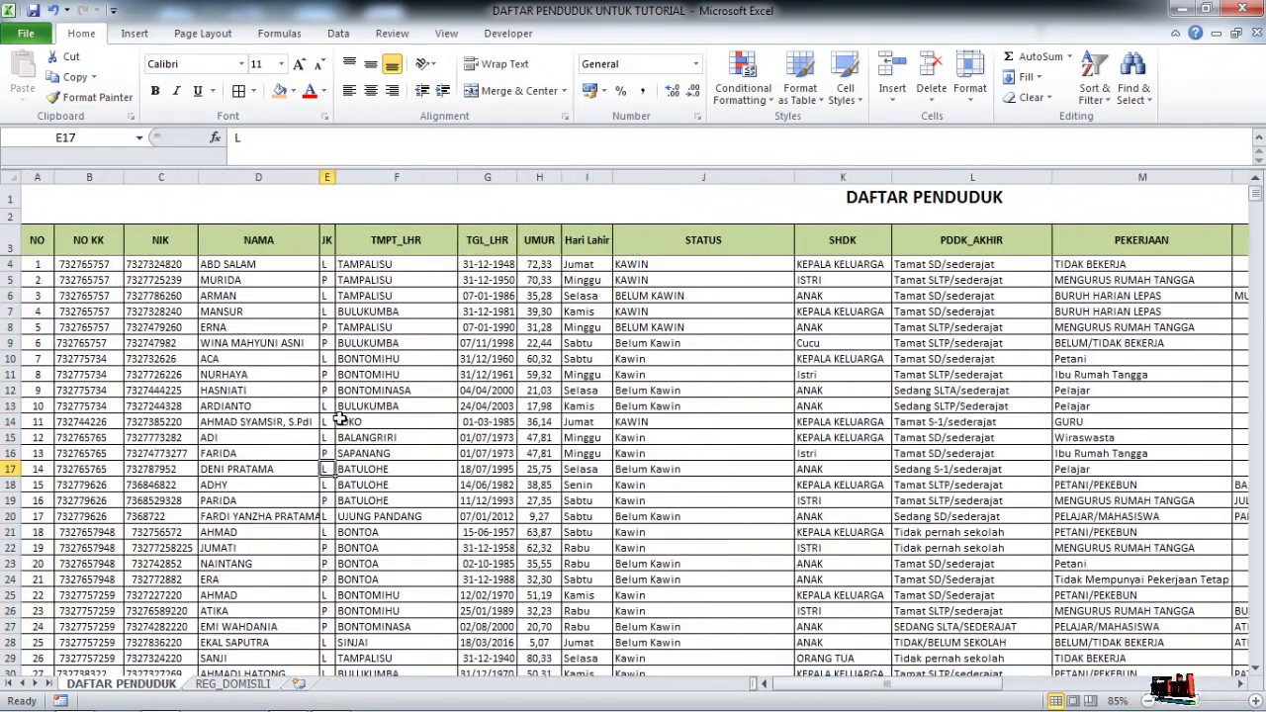
click(161, 328)
scroll(178, 332, down, 5)
scroll(178, 332, up, 5)
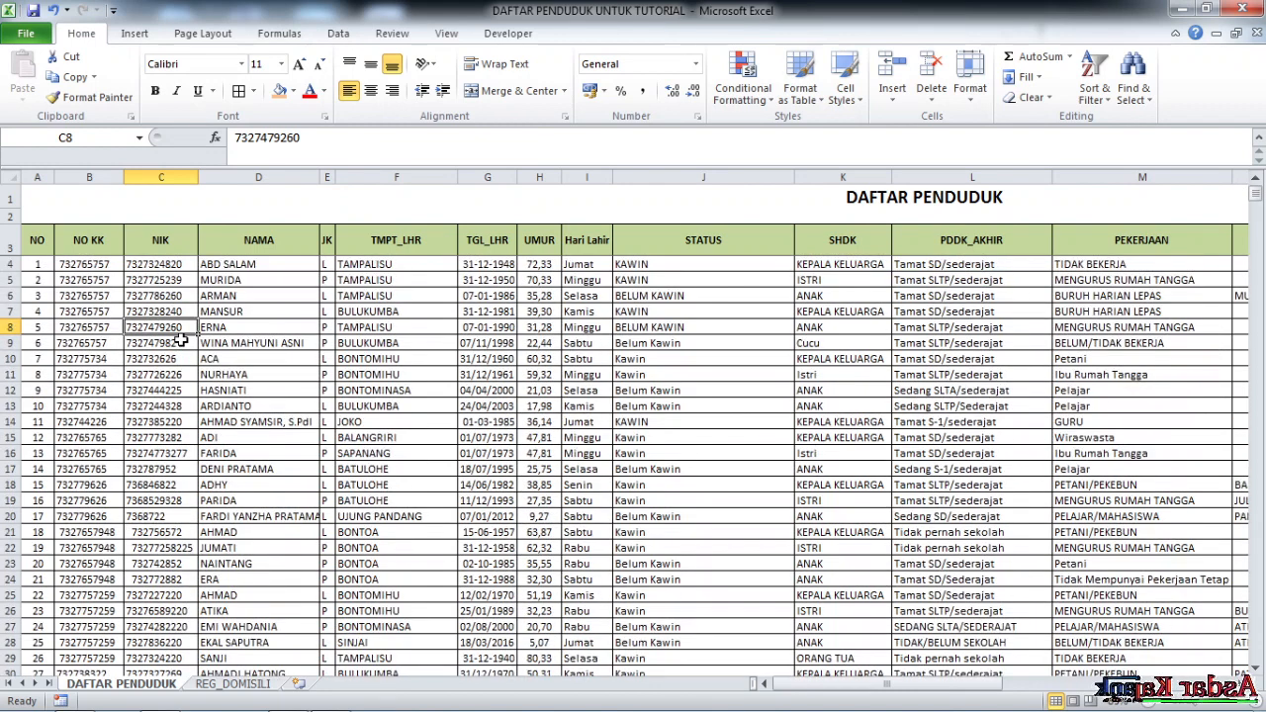
click(314, 329)
scroll(601, 489, down, 4)
scroll(601, 488, up, 4)
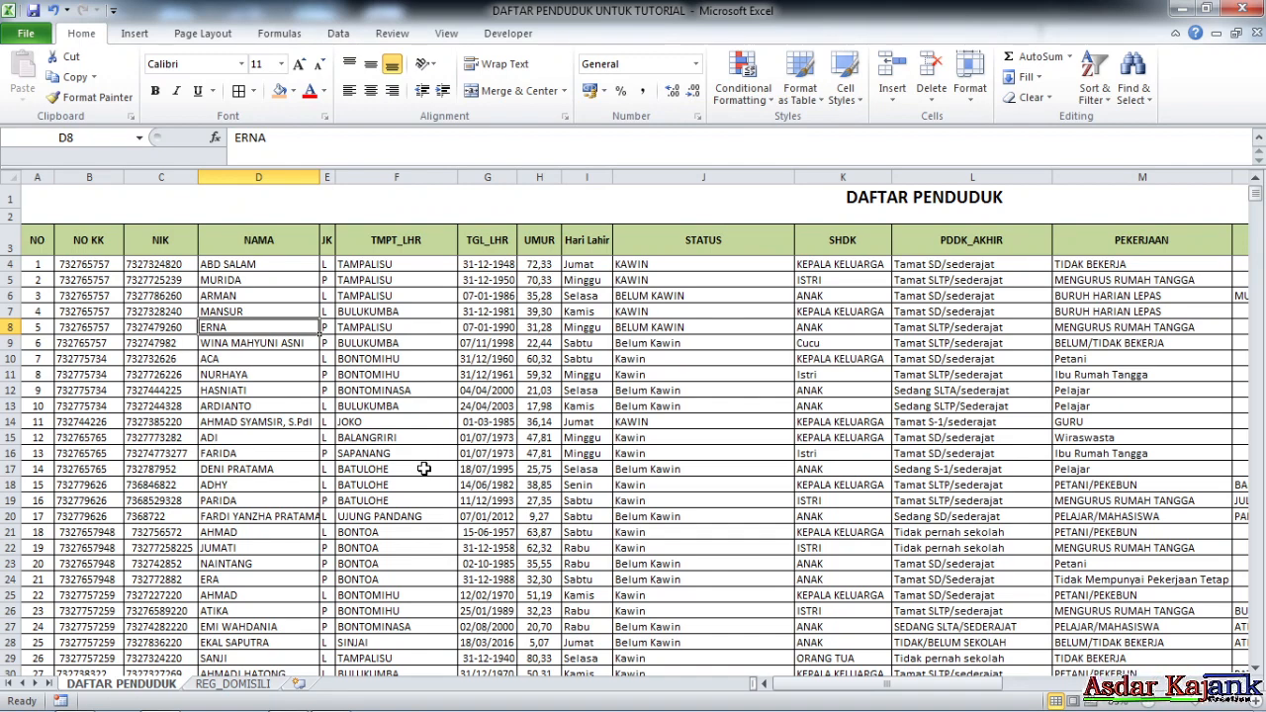
click(485, 407)
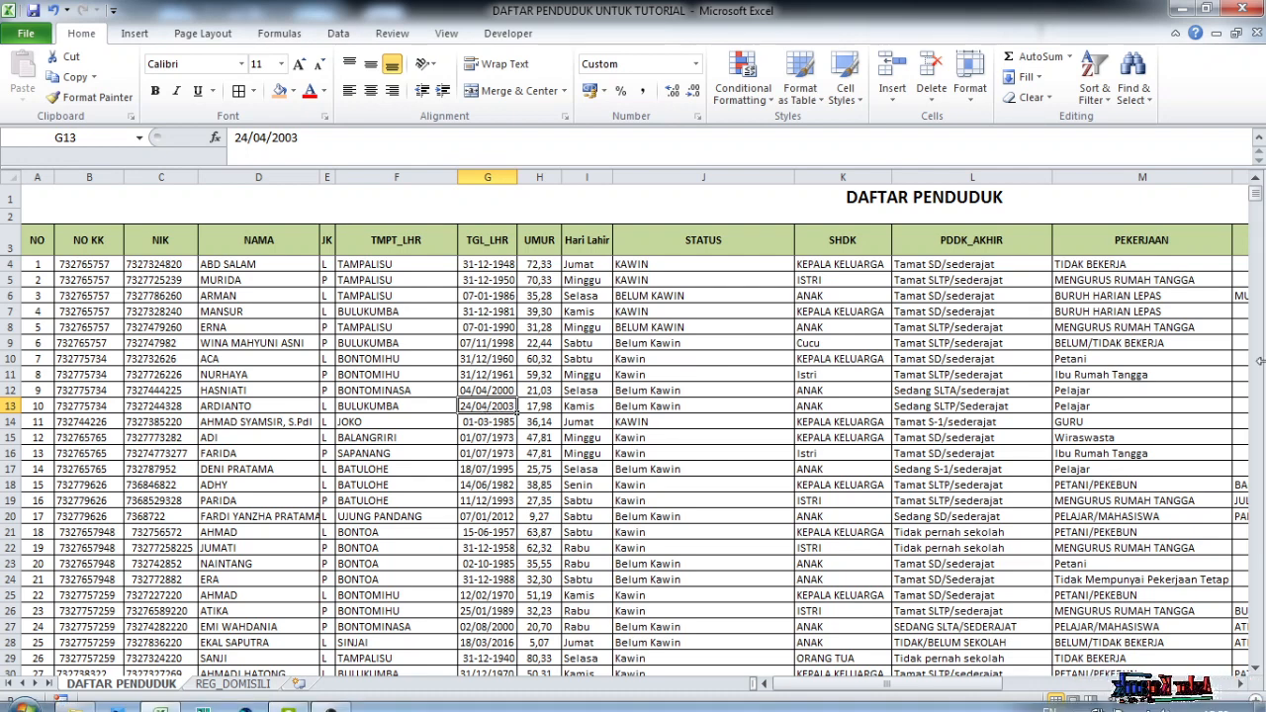
click(252, 593)
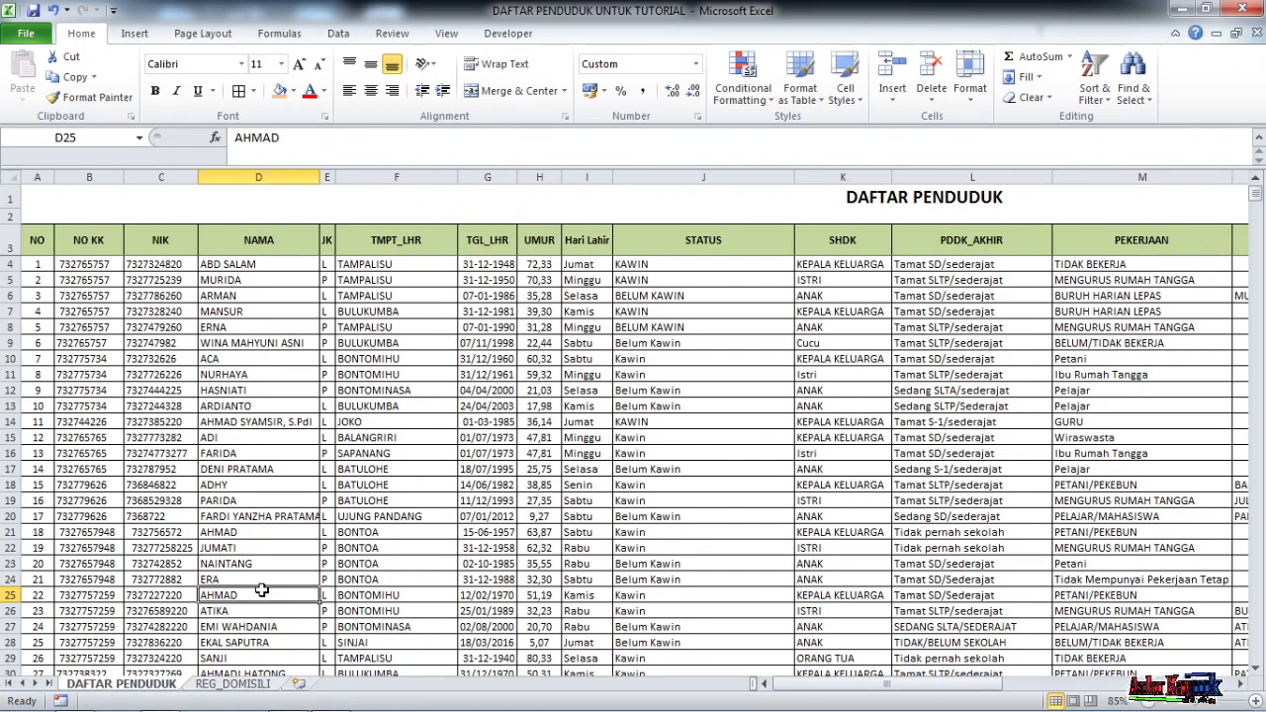
click(225, 683)
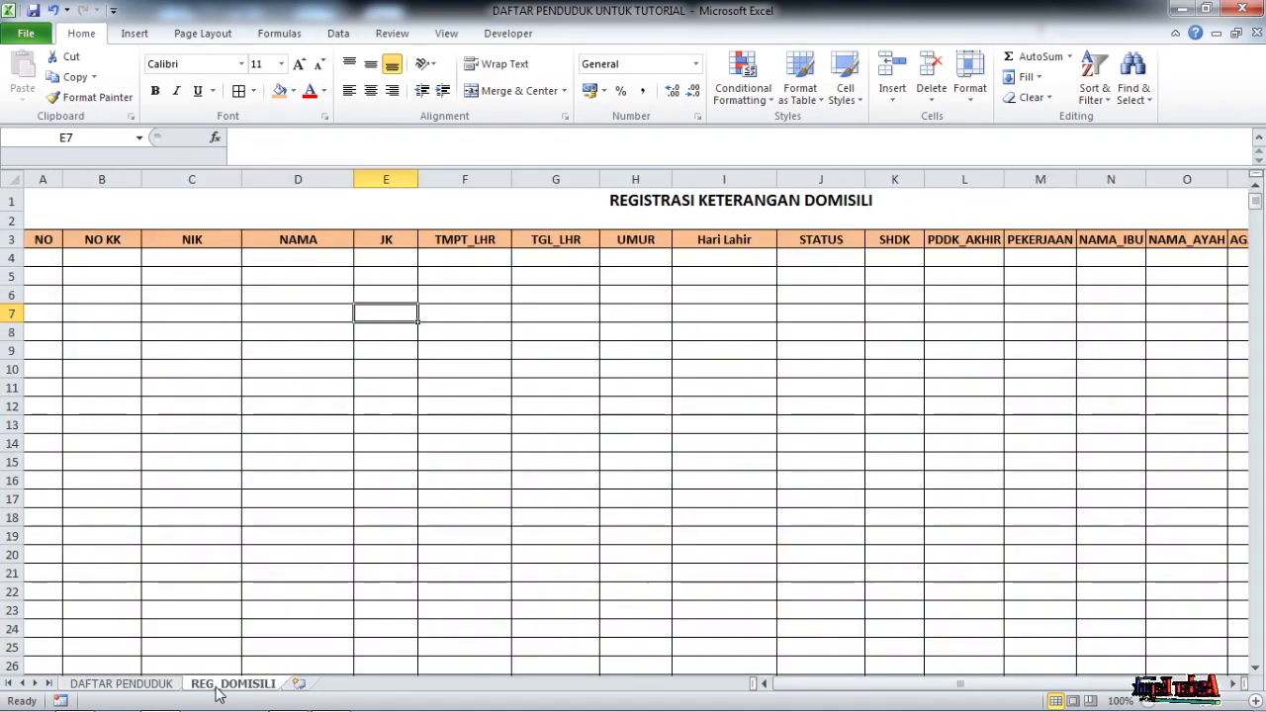
click(465, 424)
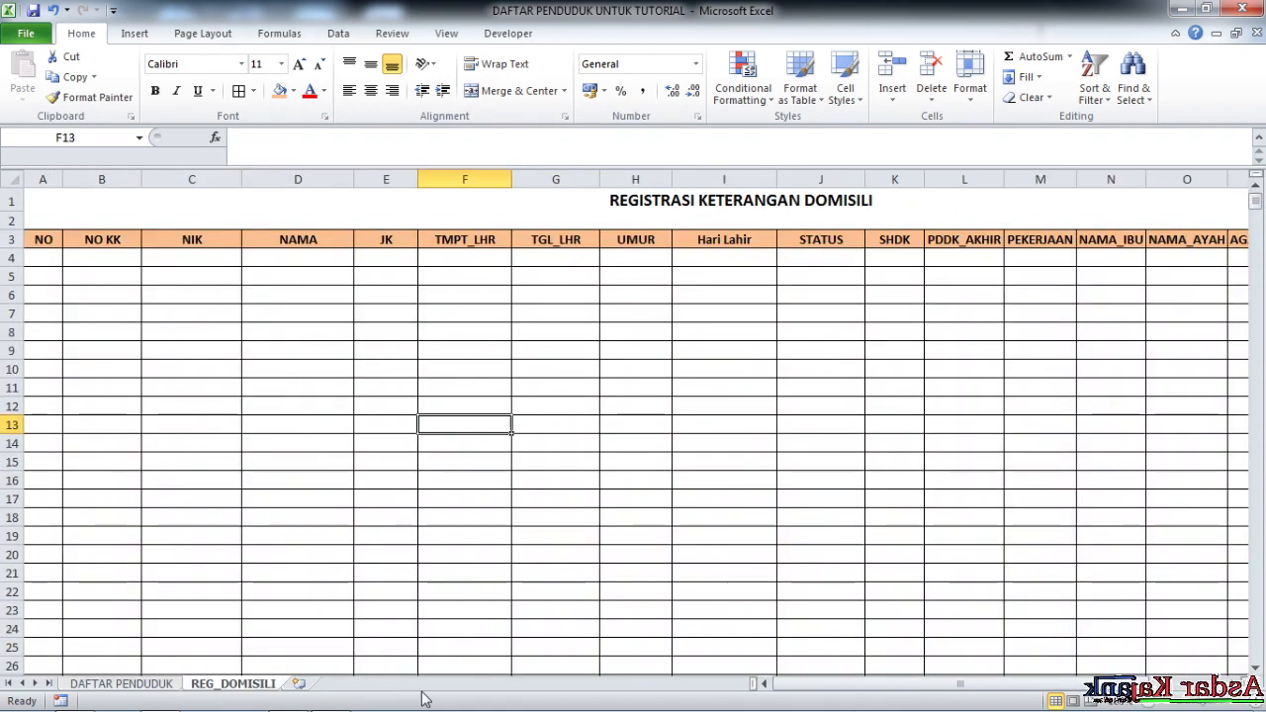
Copy the first resident's NIK from cell C4 of DAFTAR PENDUDUK
drag(839, 681, 761, 683)
click(195, 278)
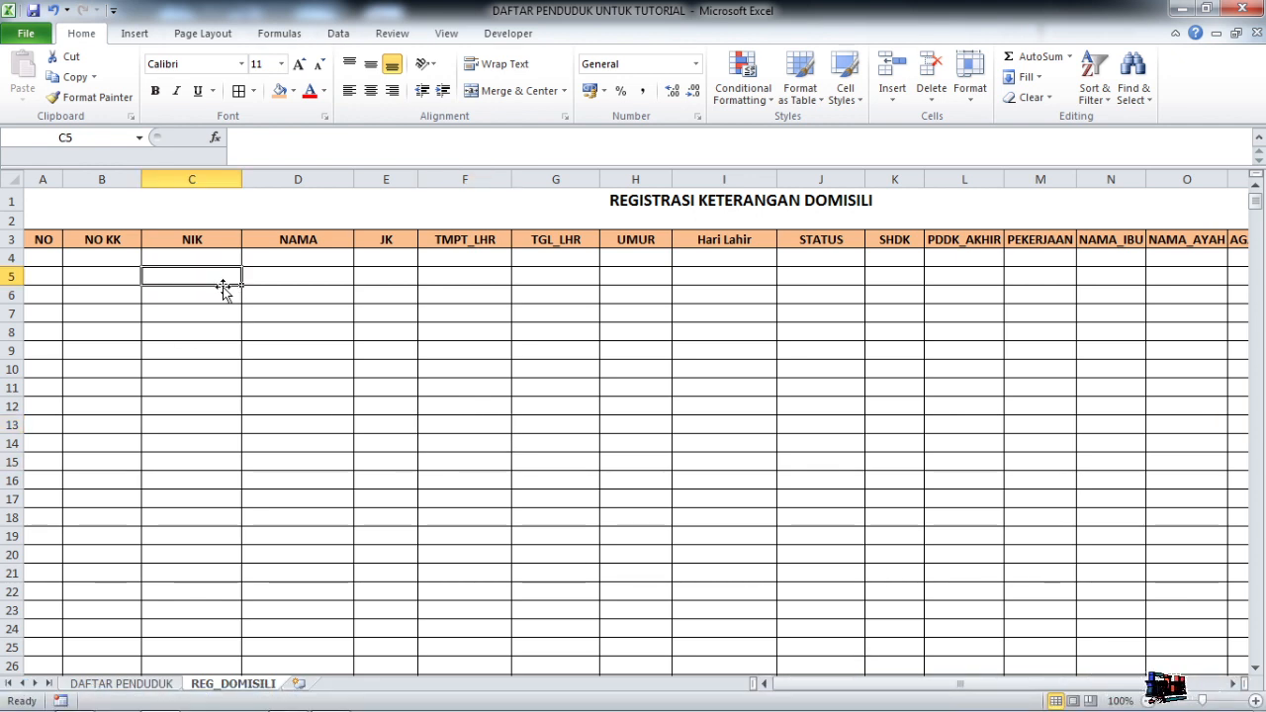
click(204, 260)
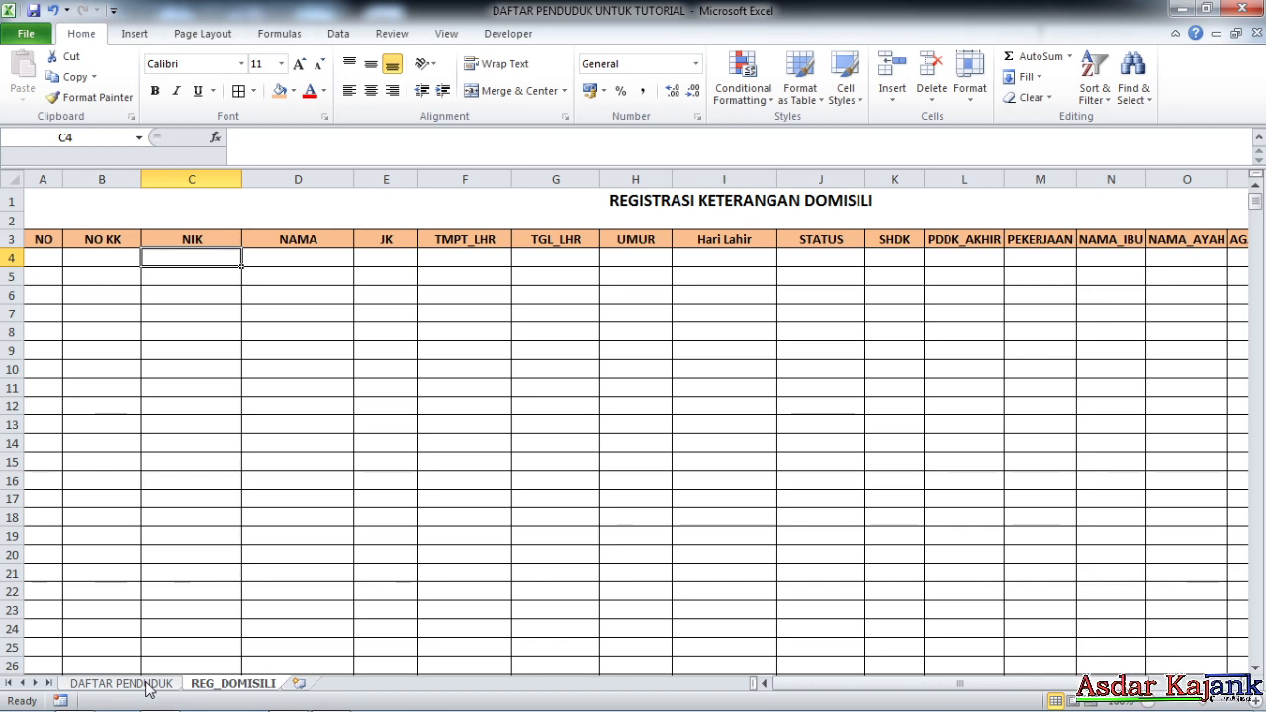
click(147, 685)
click(158, 264)
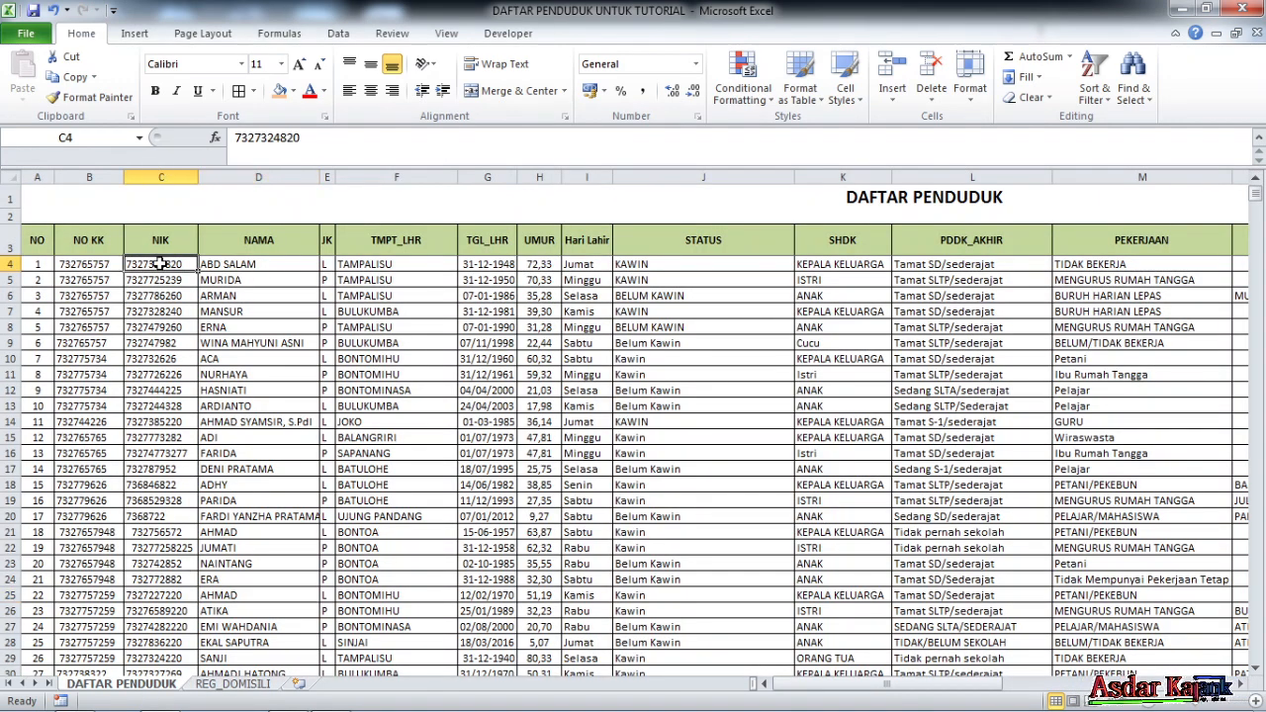
double_click(332, 152)
key(ctrl+c)
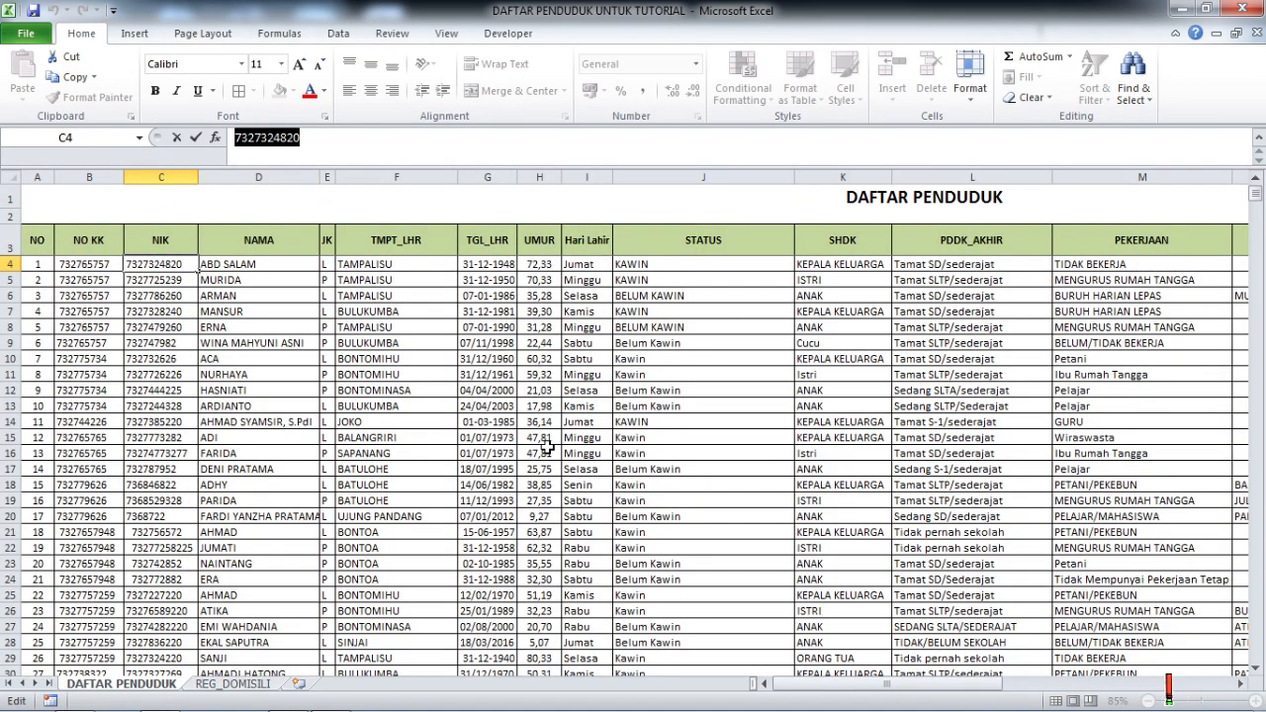
key(Return)
key(Return)
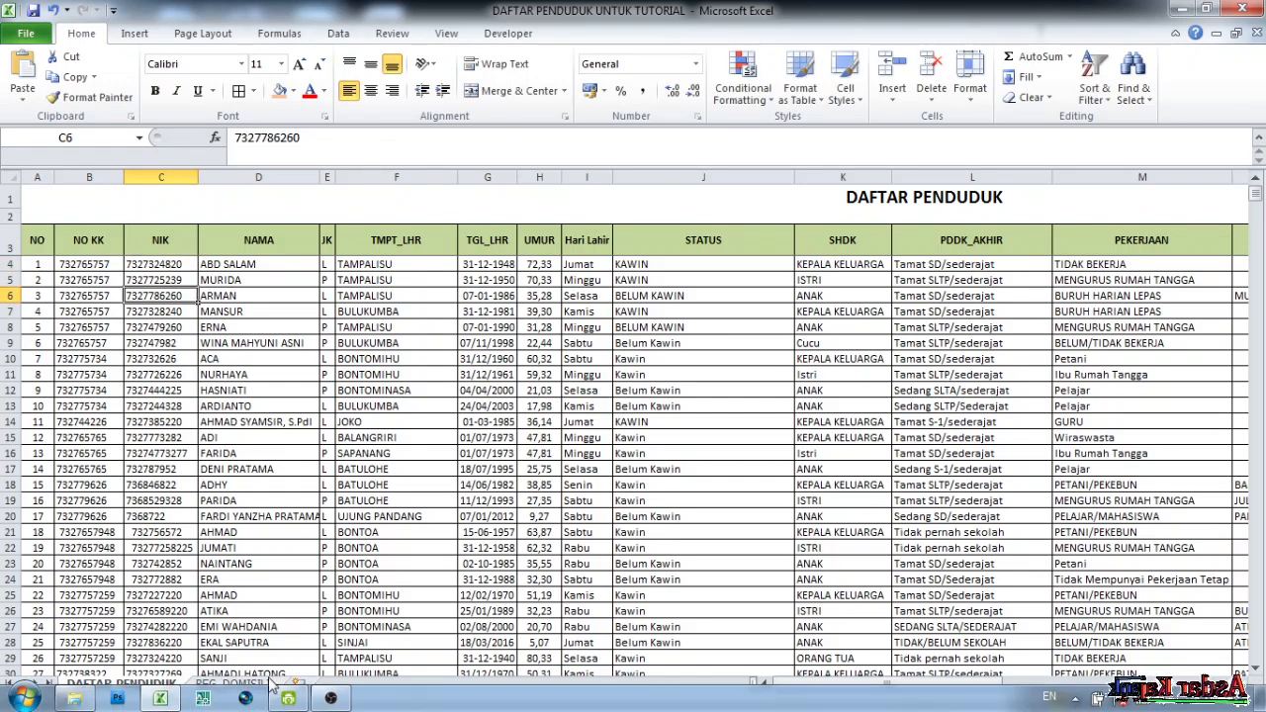
Paste the copied NIK into cell C4 on REG_DOMISILI and commit it
click(262, 684)
double_click(181, 256)
key(ctrl+v)
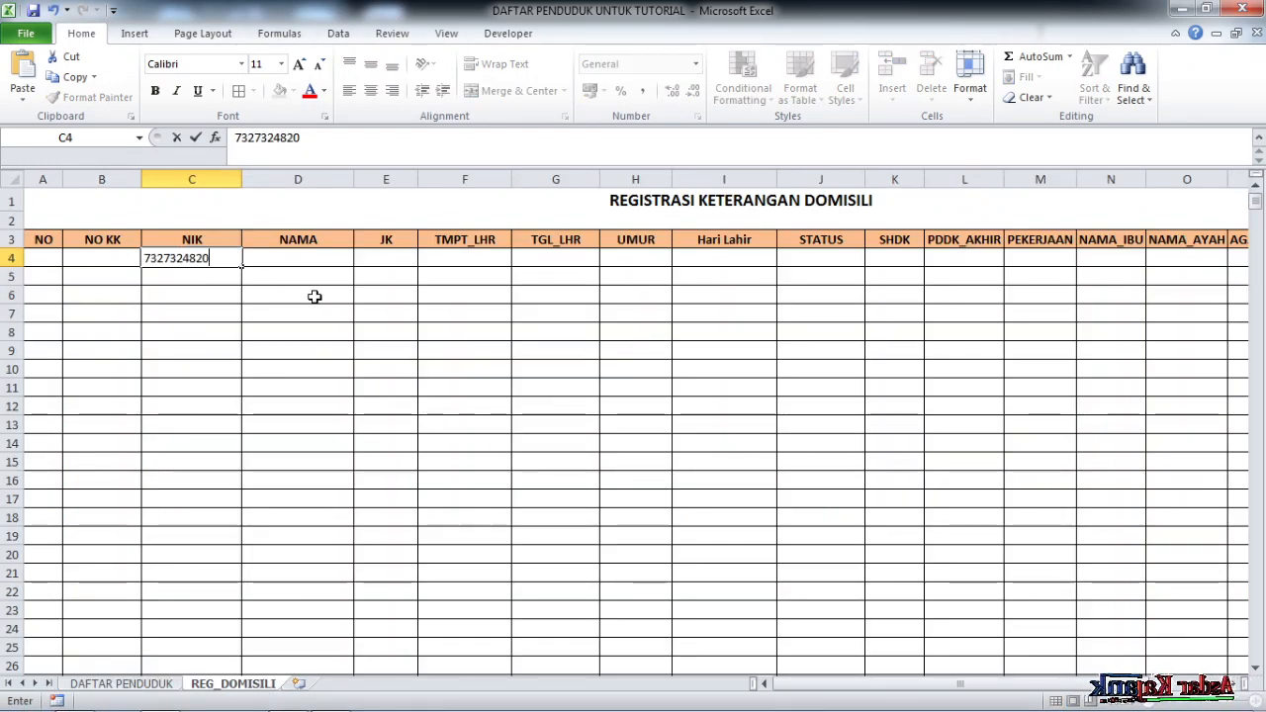
click(392, 348)
click(213, 256)
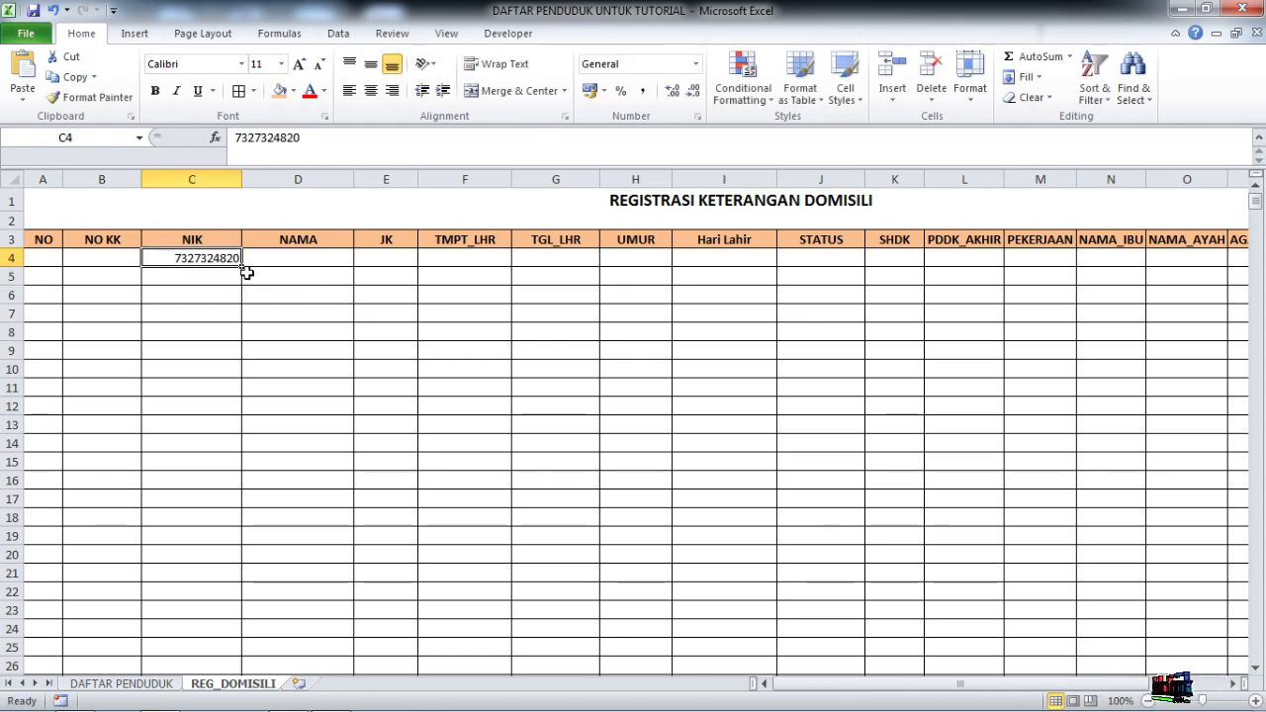
Cross-check the NIK against DAFTAR PENDUDUK, ending on cell D4 of REG_DOMISILI
click(159, 684)
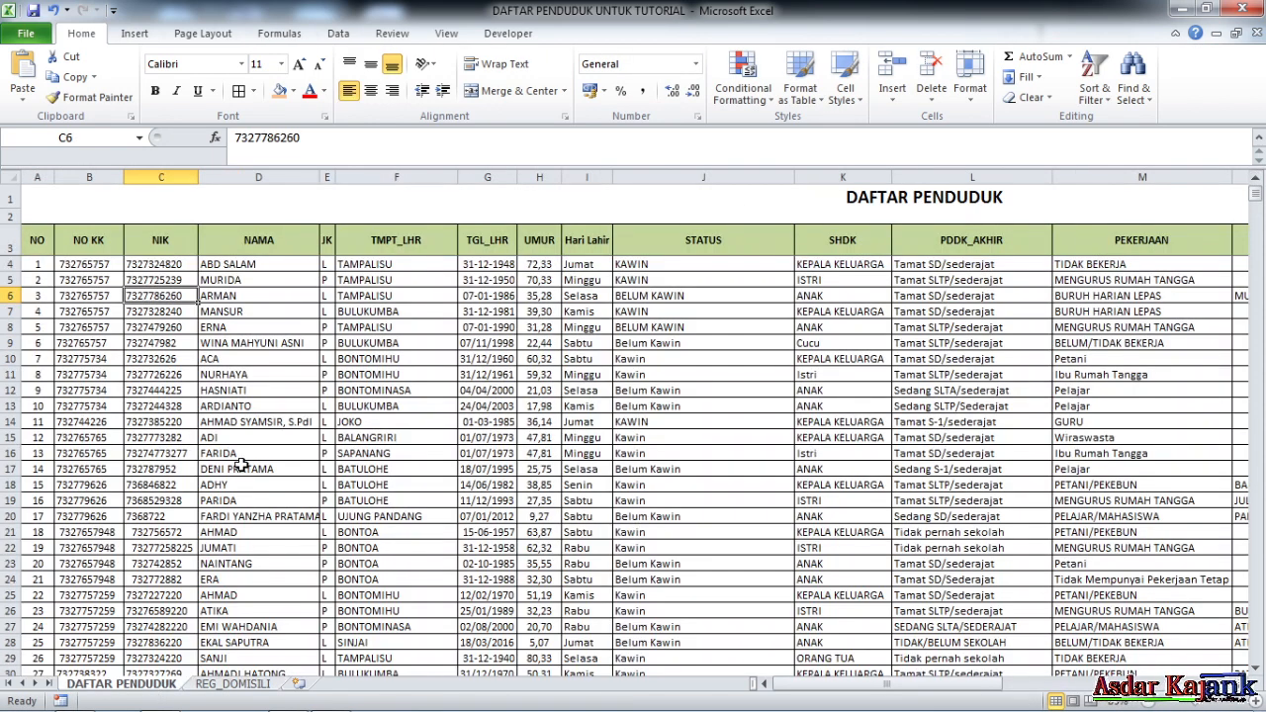
click(224, 684)
click(326, 386)
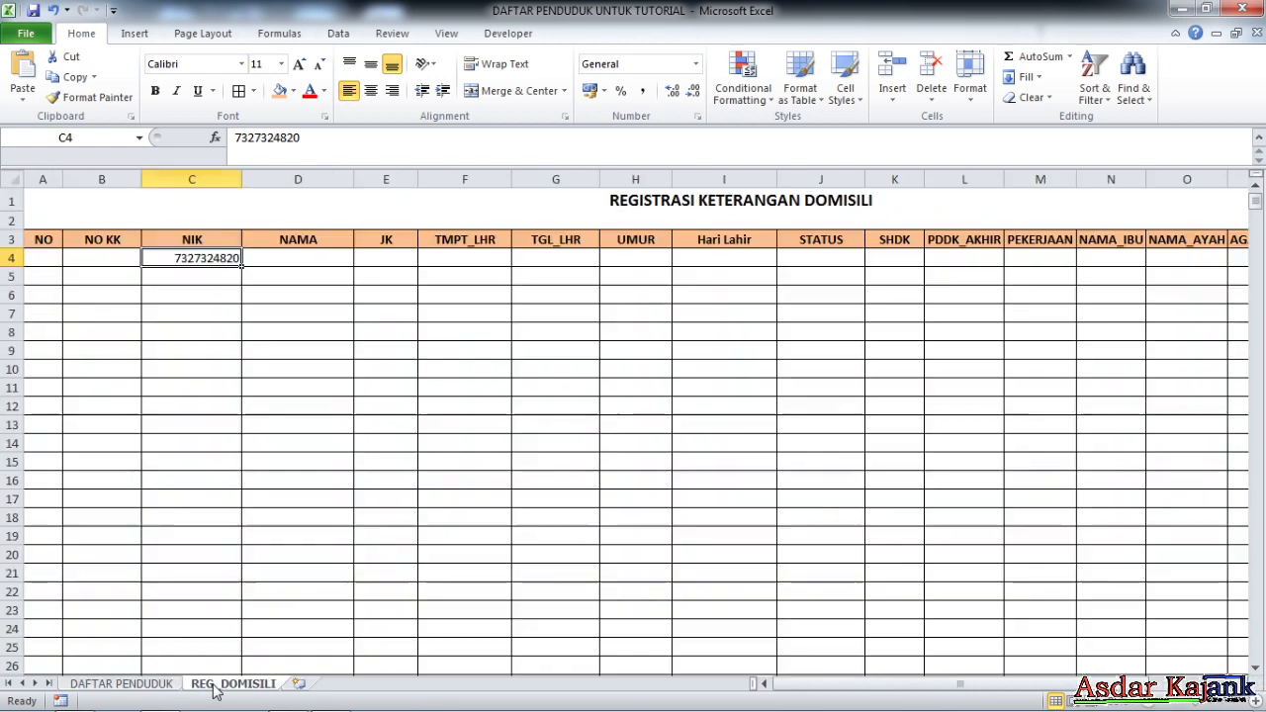
click(274, 262)
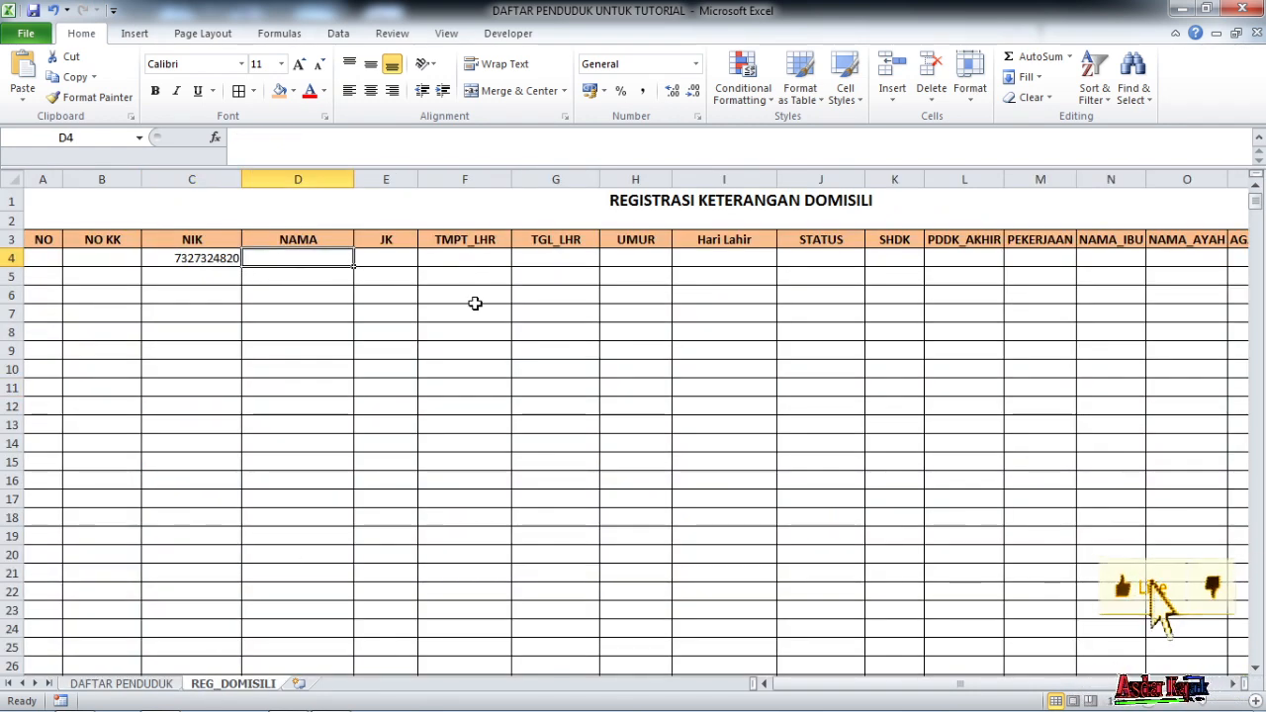
In D4, start a VLOOKUP using C4 as the lookup value and DBASE as the table
text(=)
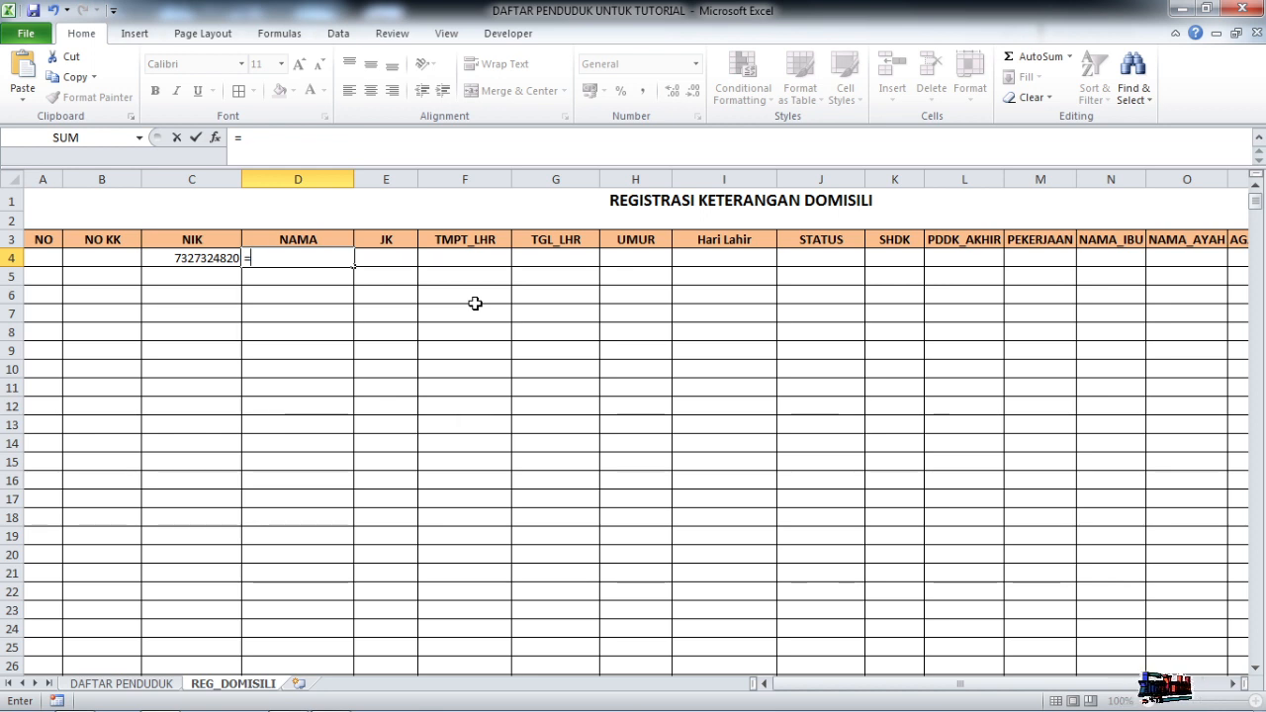
text(VL)
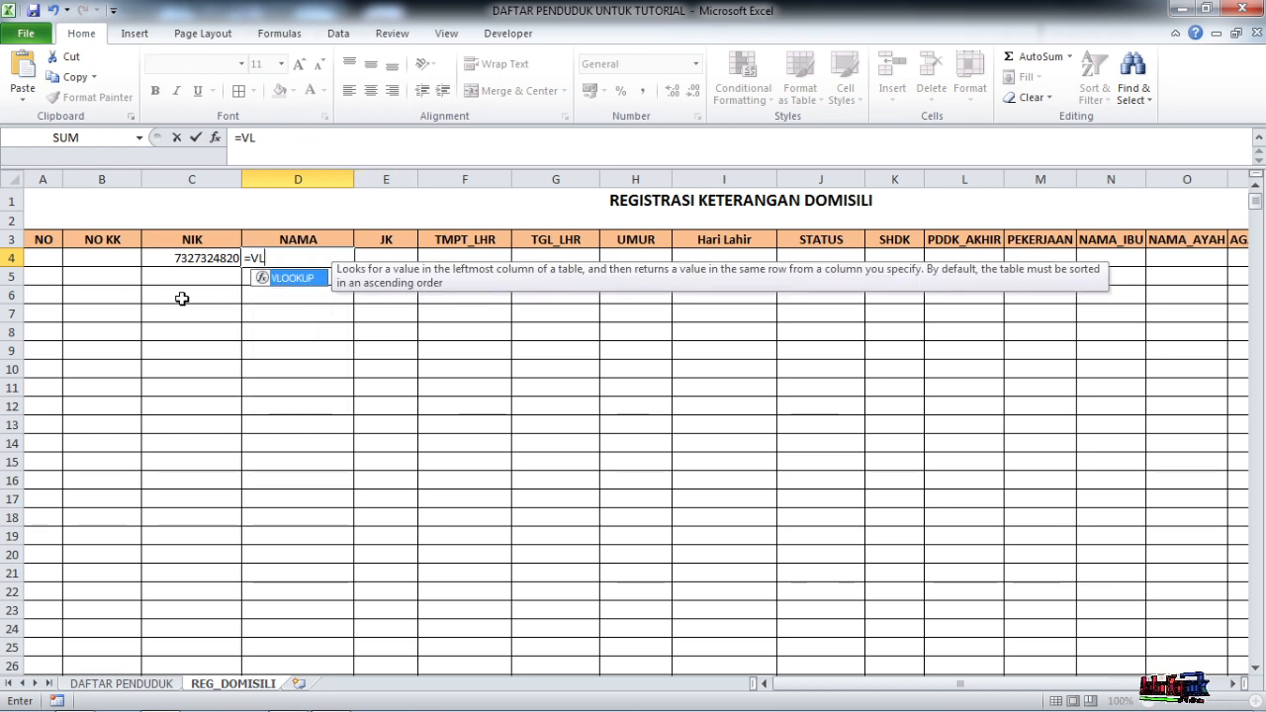
double_click(262, 277)
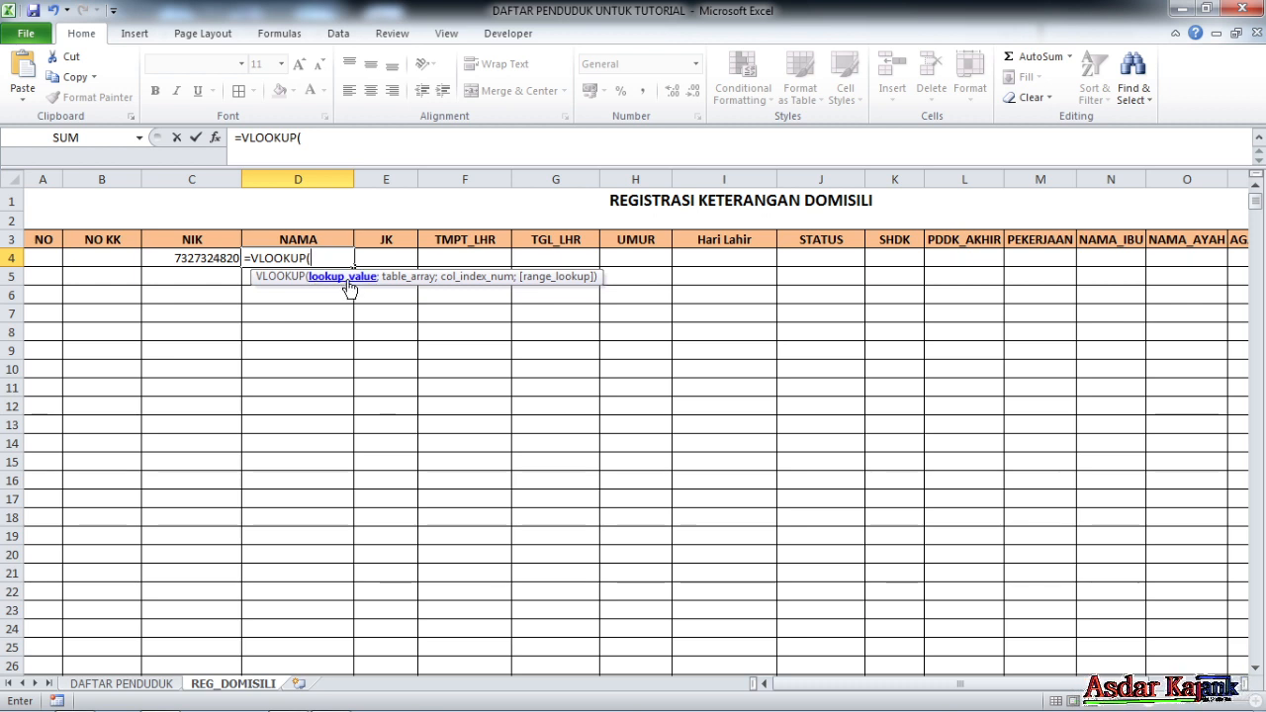
click(197, 259)
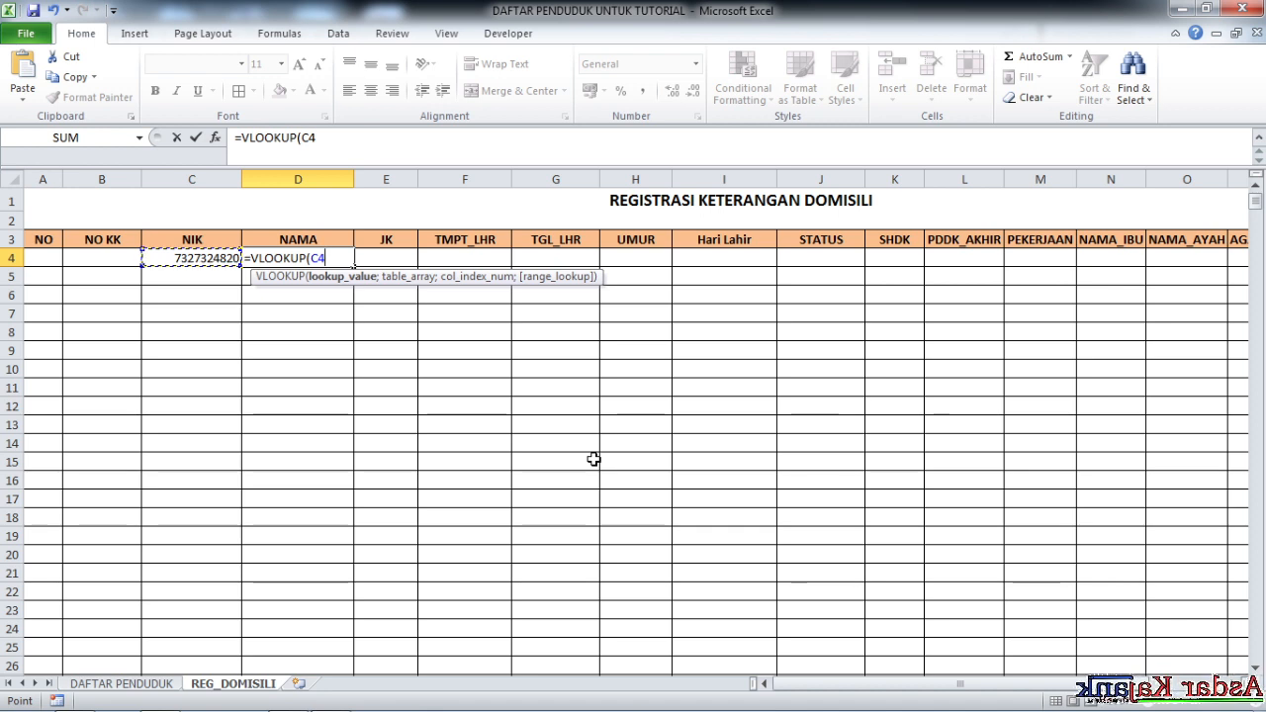
text(;)
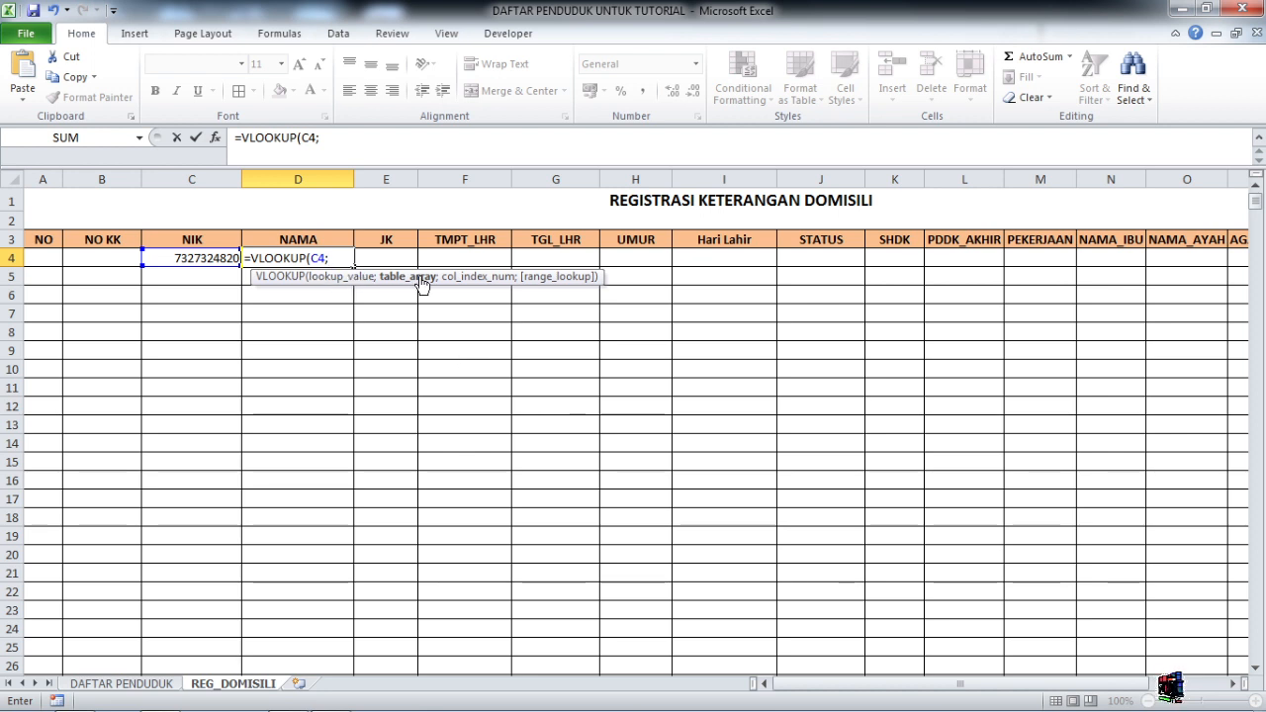
text(DA)
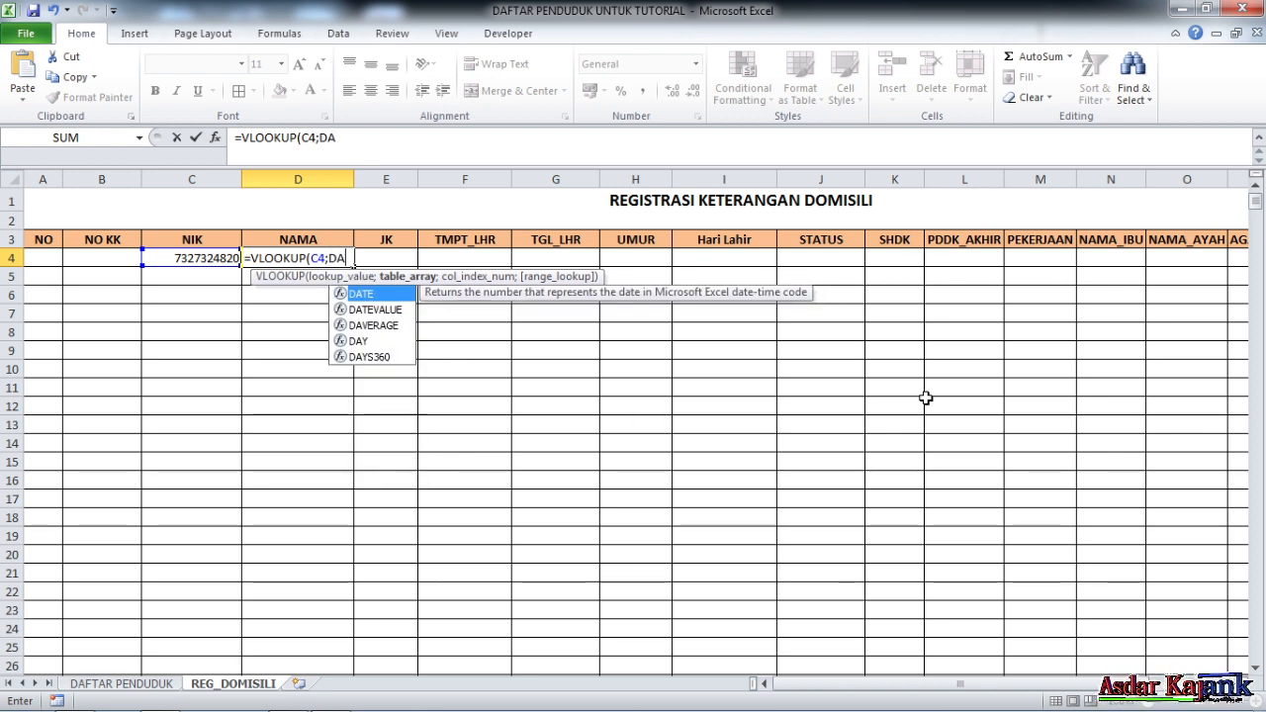
key(BackSpace)
text(B)
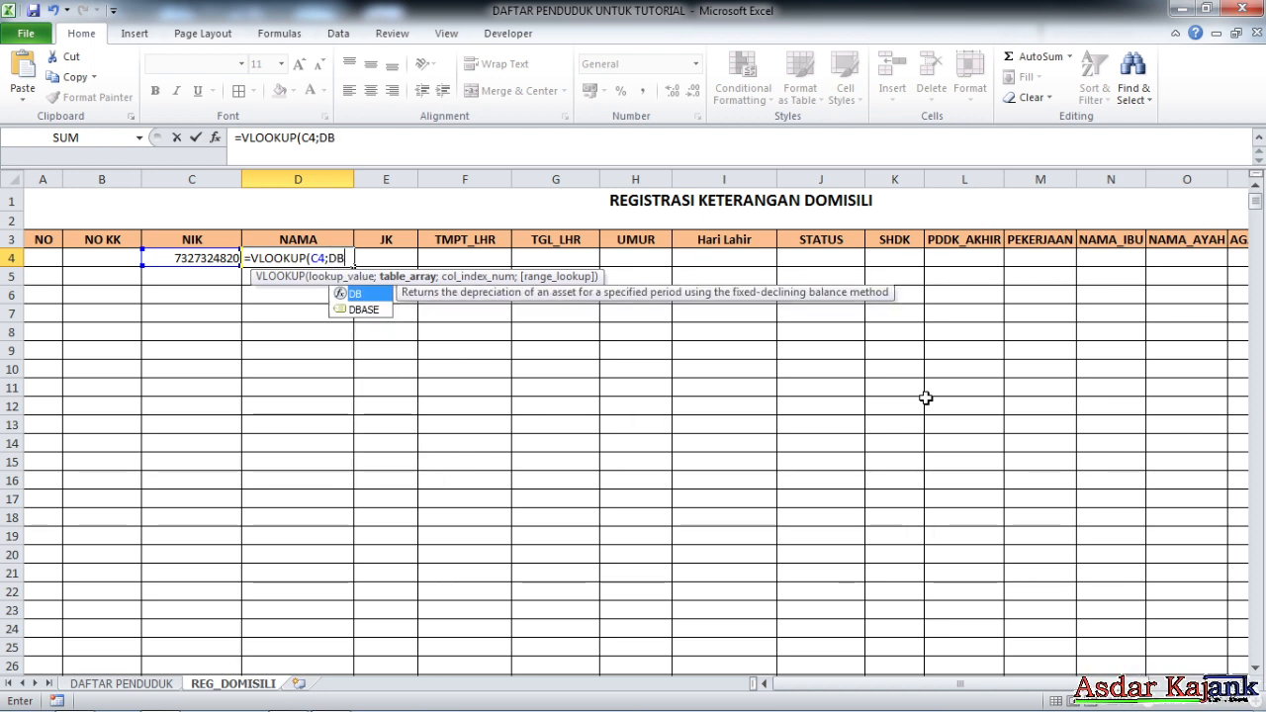
double_click(382, 311)
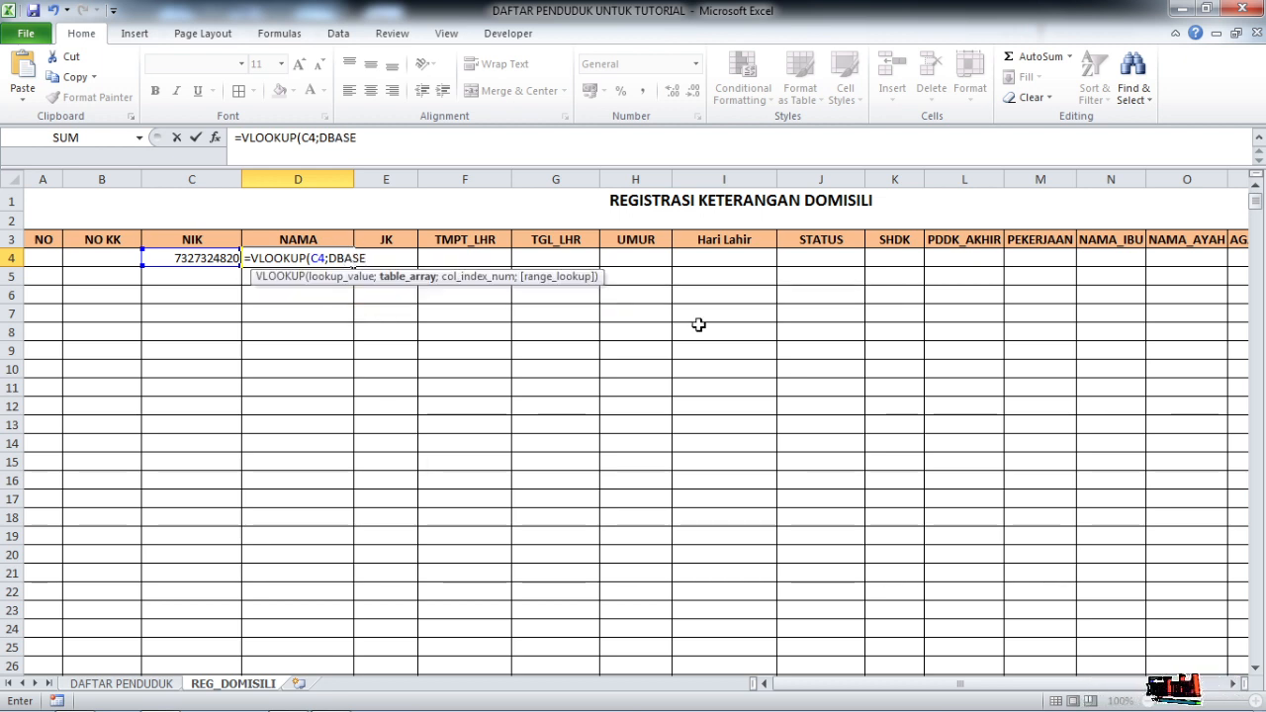
text(;2)
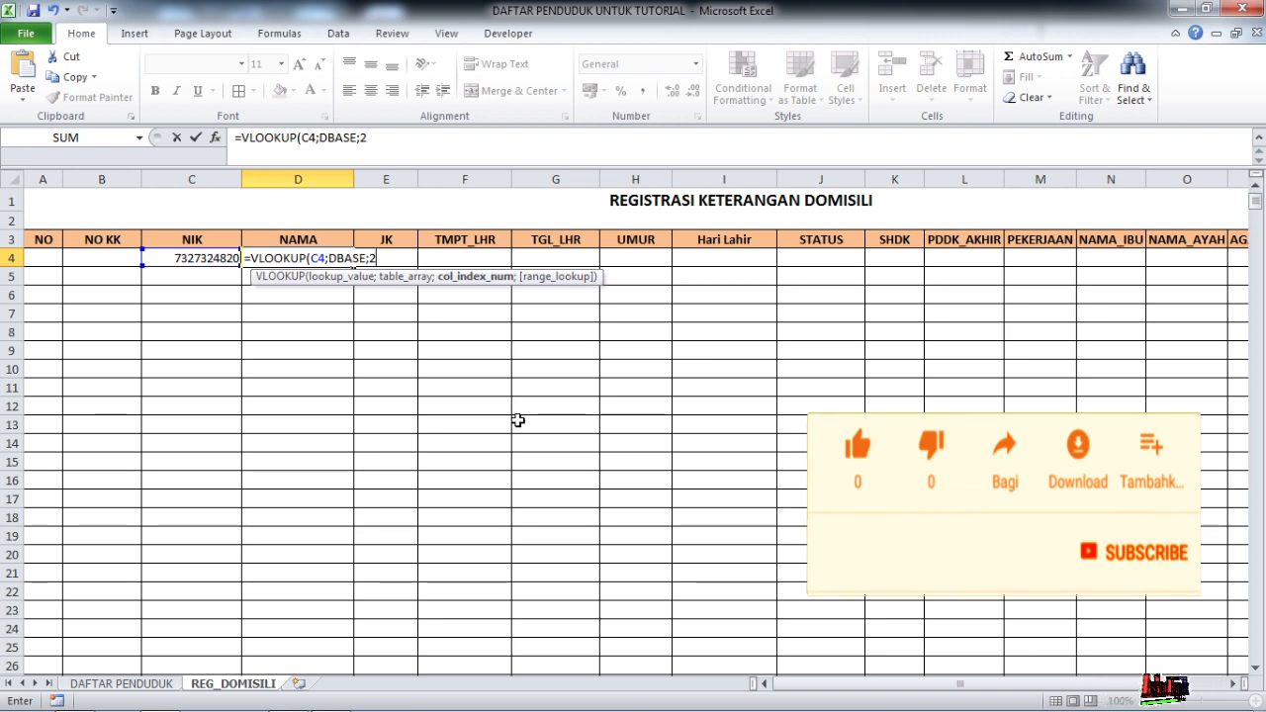
key(BackSpace)
key(BackSpace)
key(BackSpace)
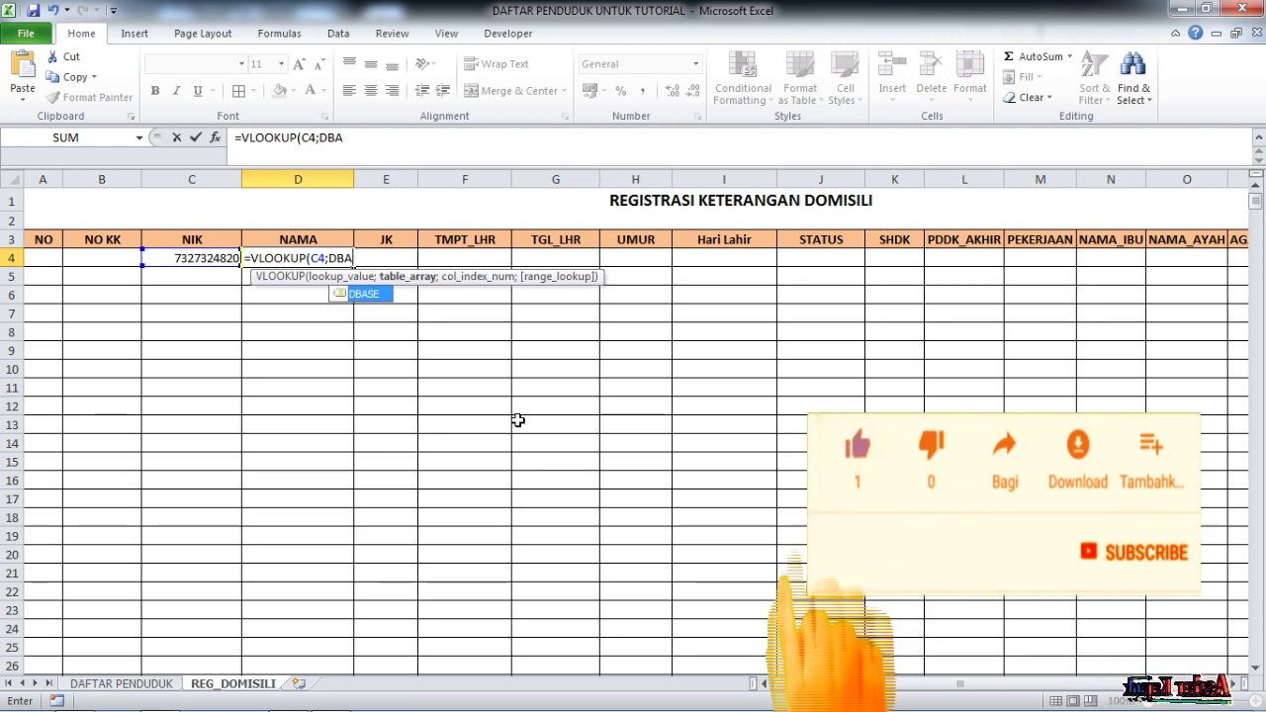
double_click(372, 296)
text(;)
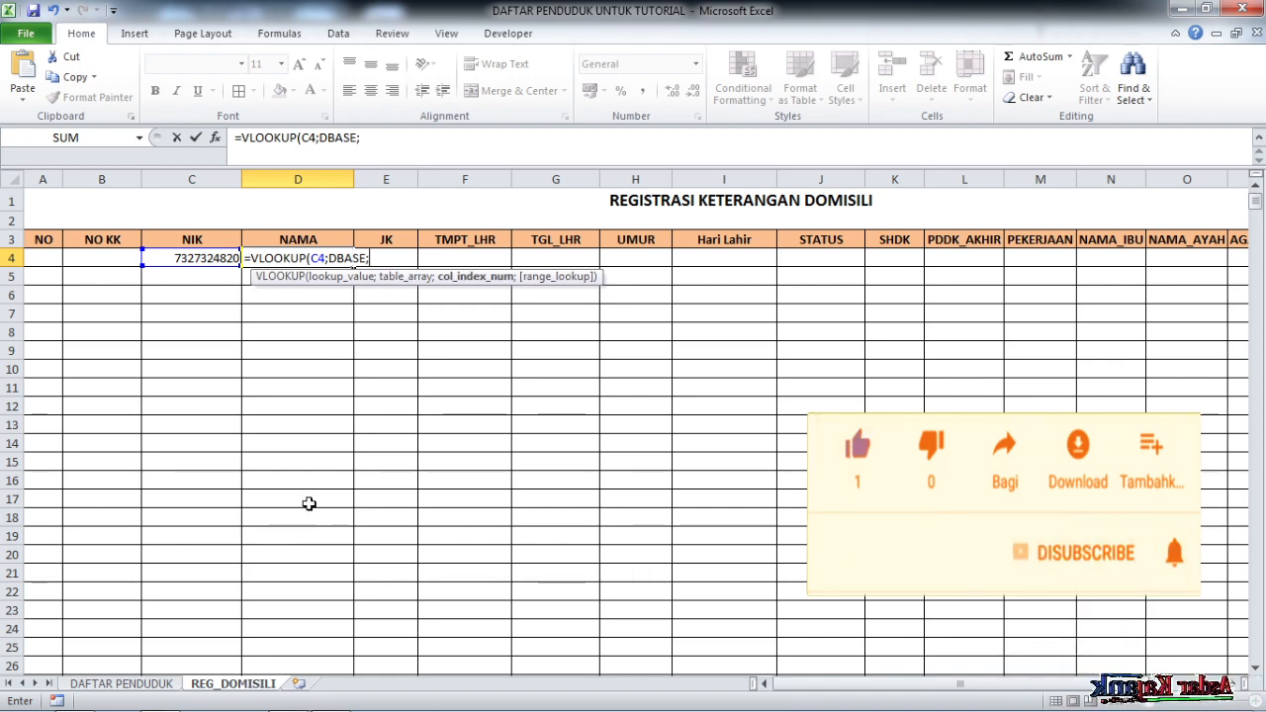
click(163, 684)
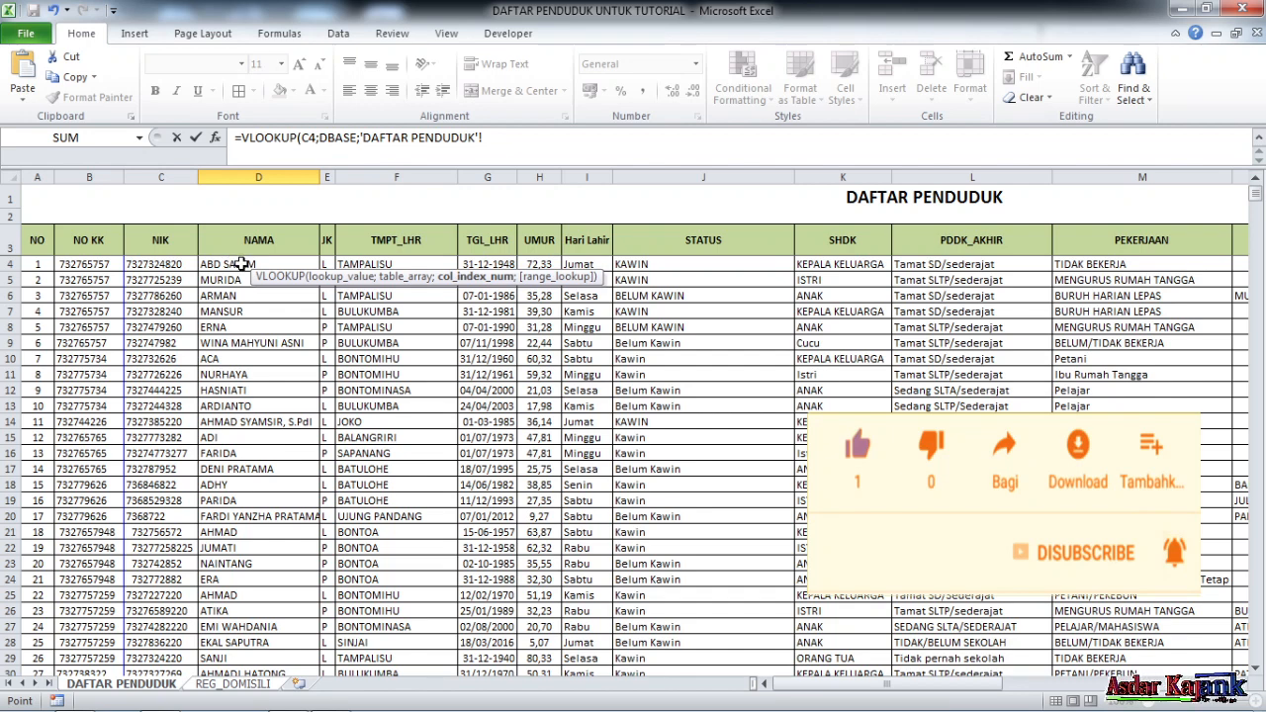
click(252, 684)
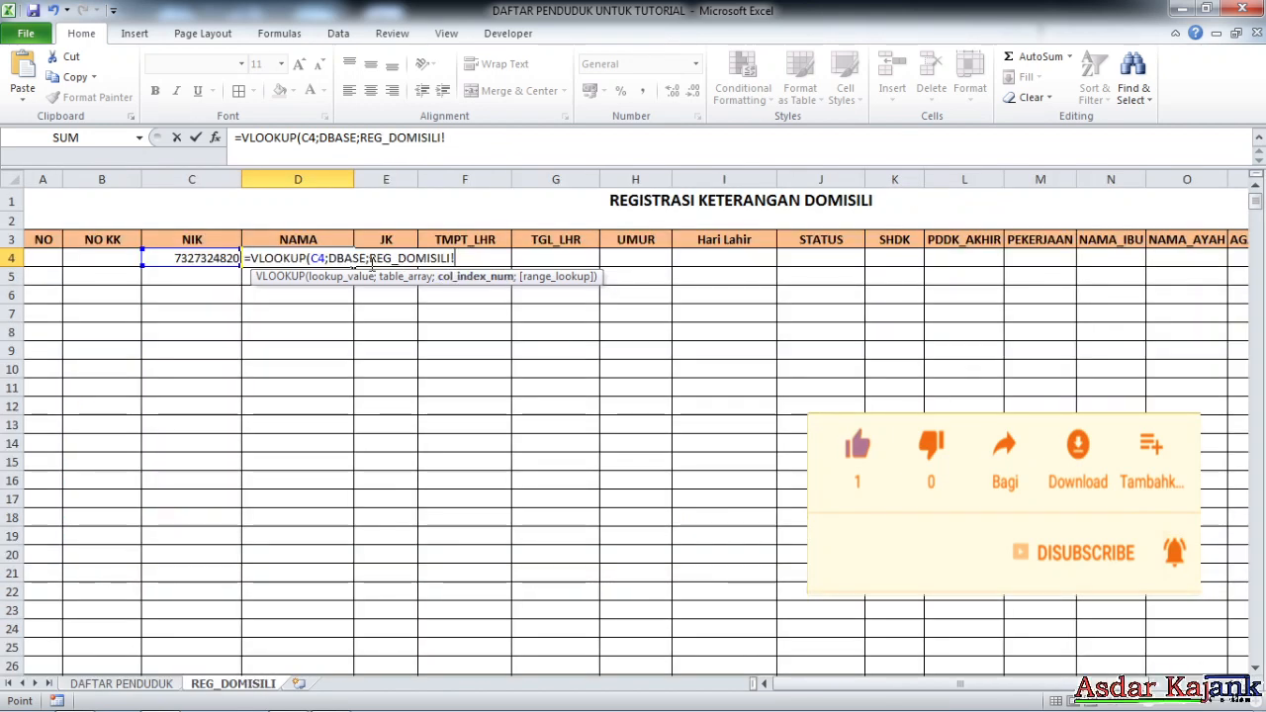
drag(455, 258, 369, 258)
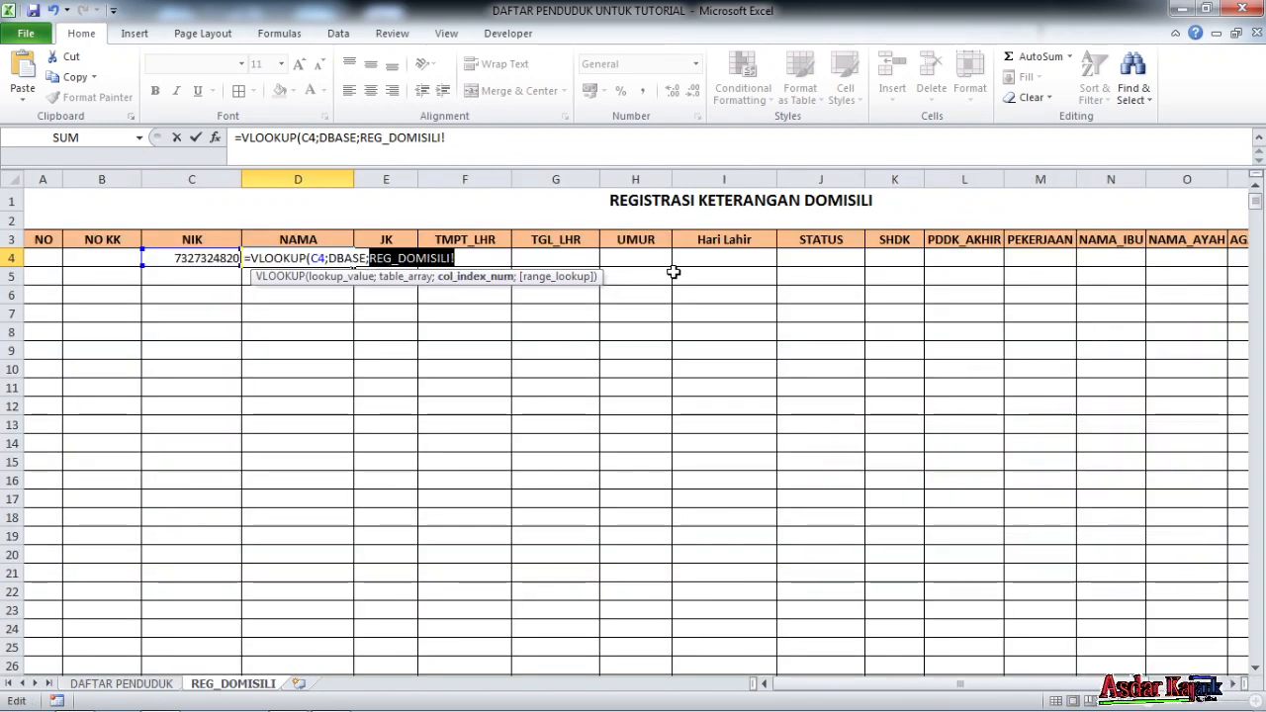
text(2;)
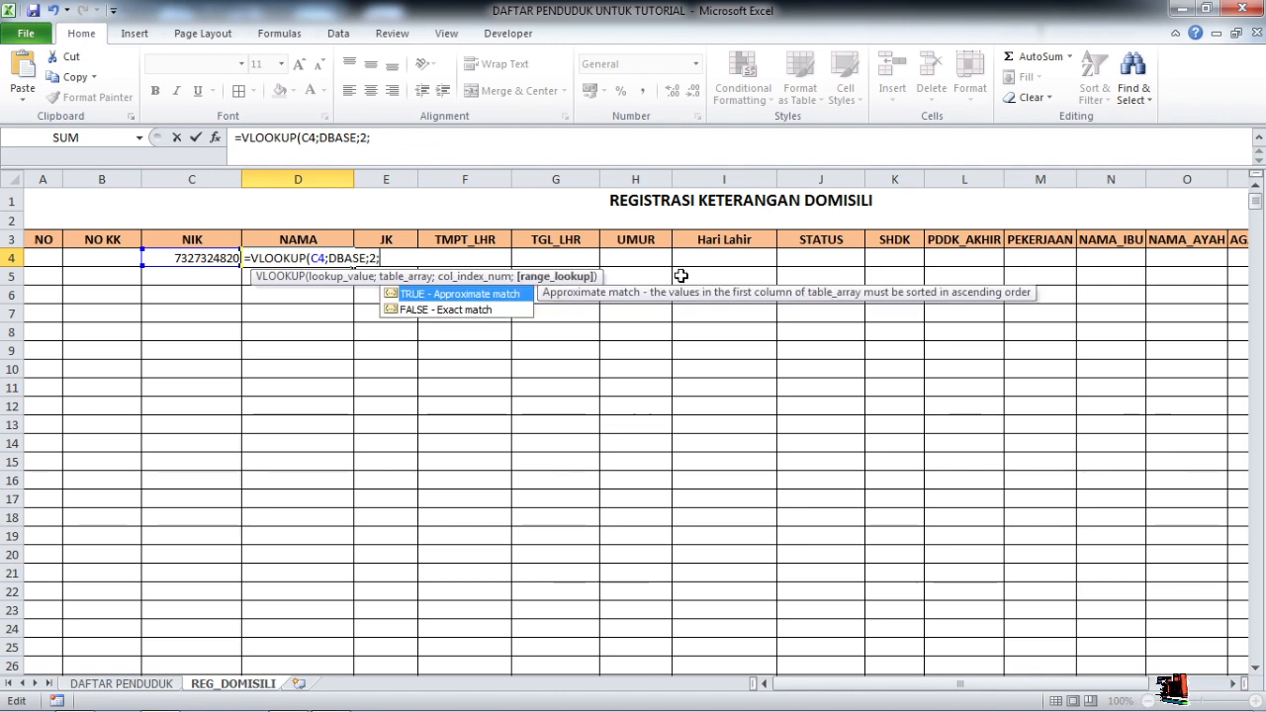
text(FALSE)
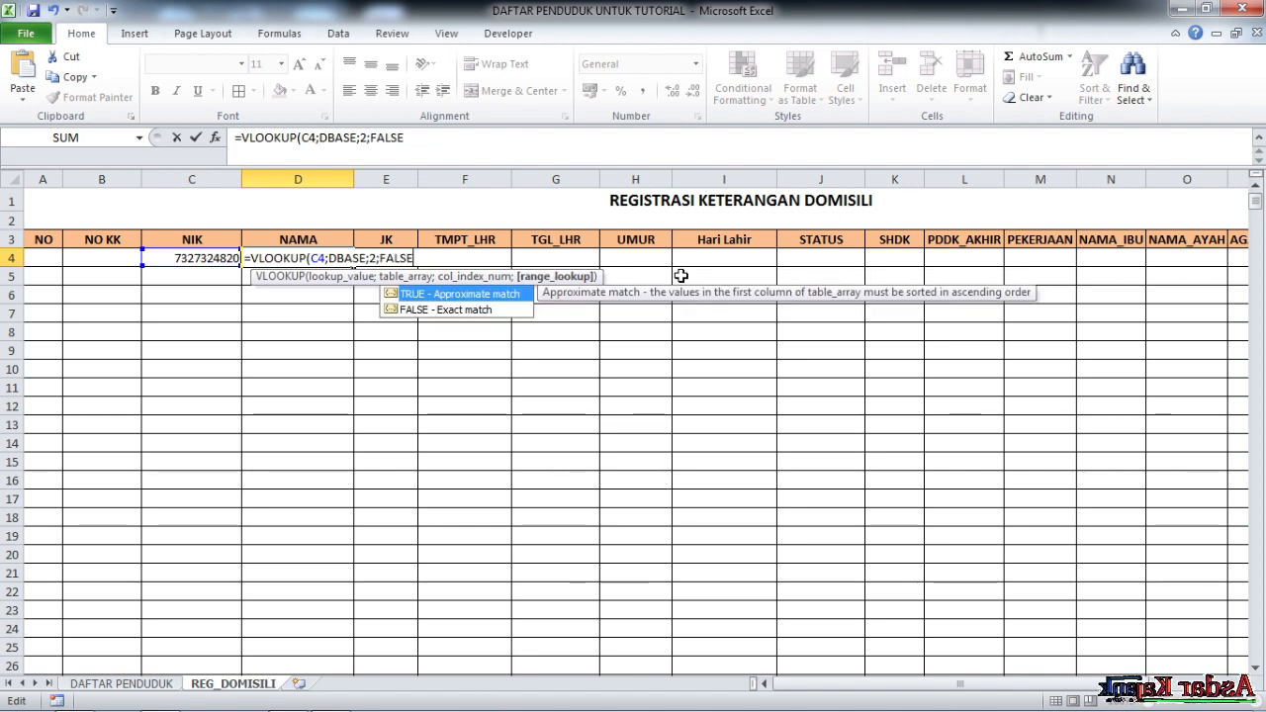
text())
key(Return)
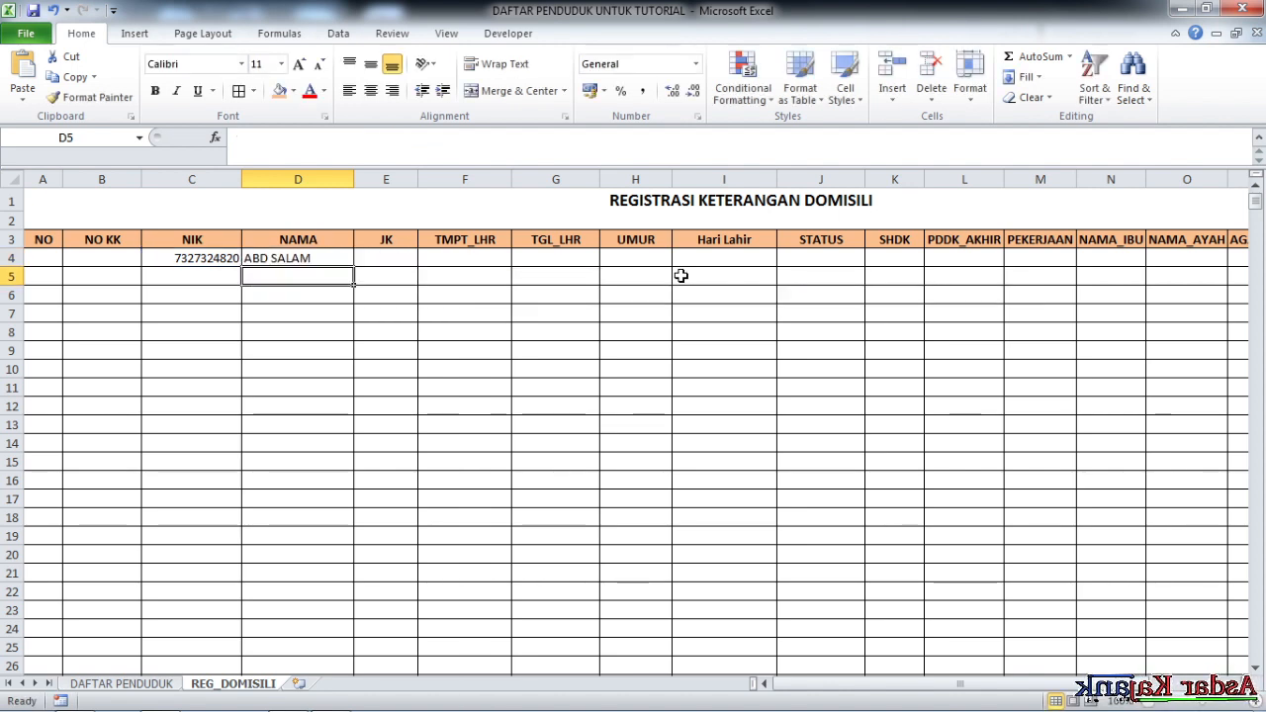
Compare the NIK in C4 with the VLOOKUP name formula in D4
click(303, 315)
click(301, 259)
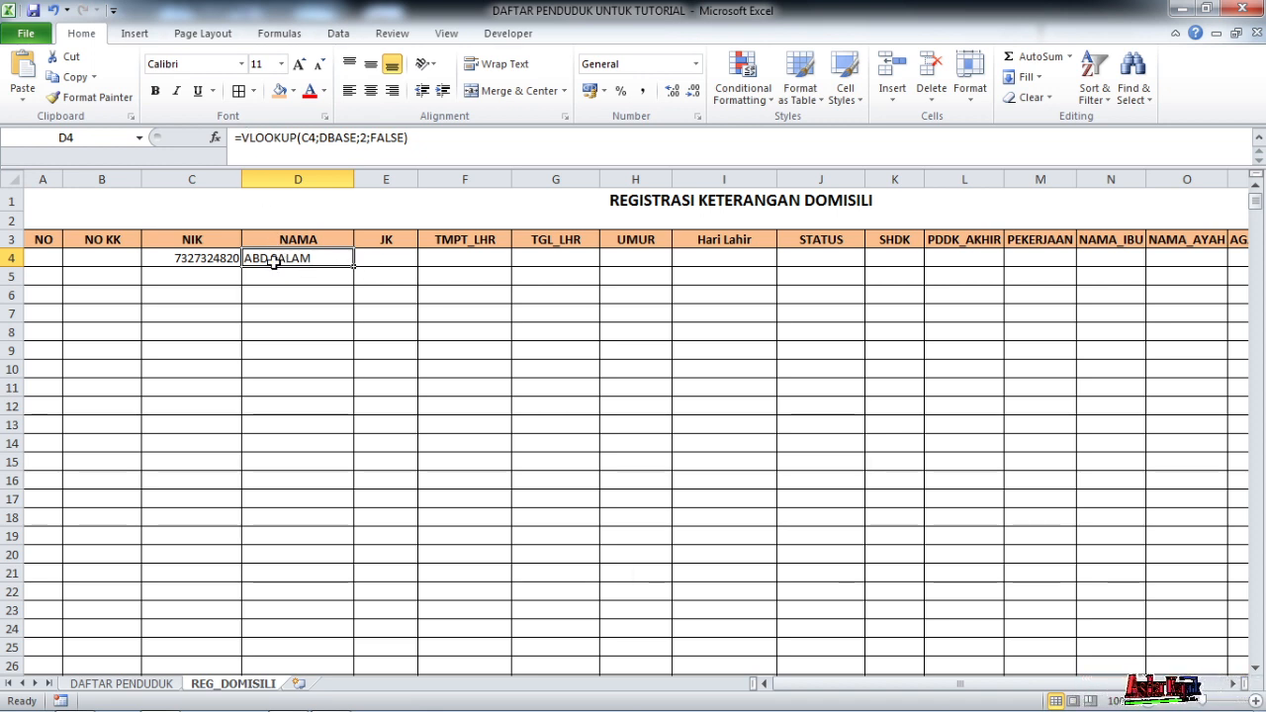
click(206, 259)
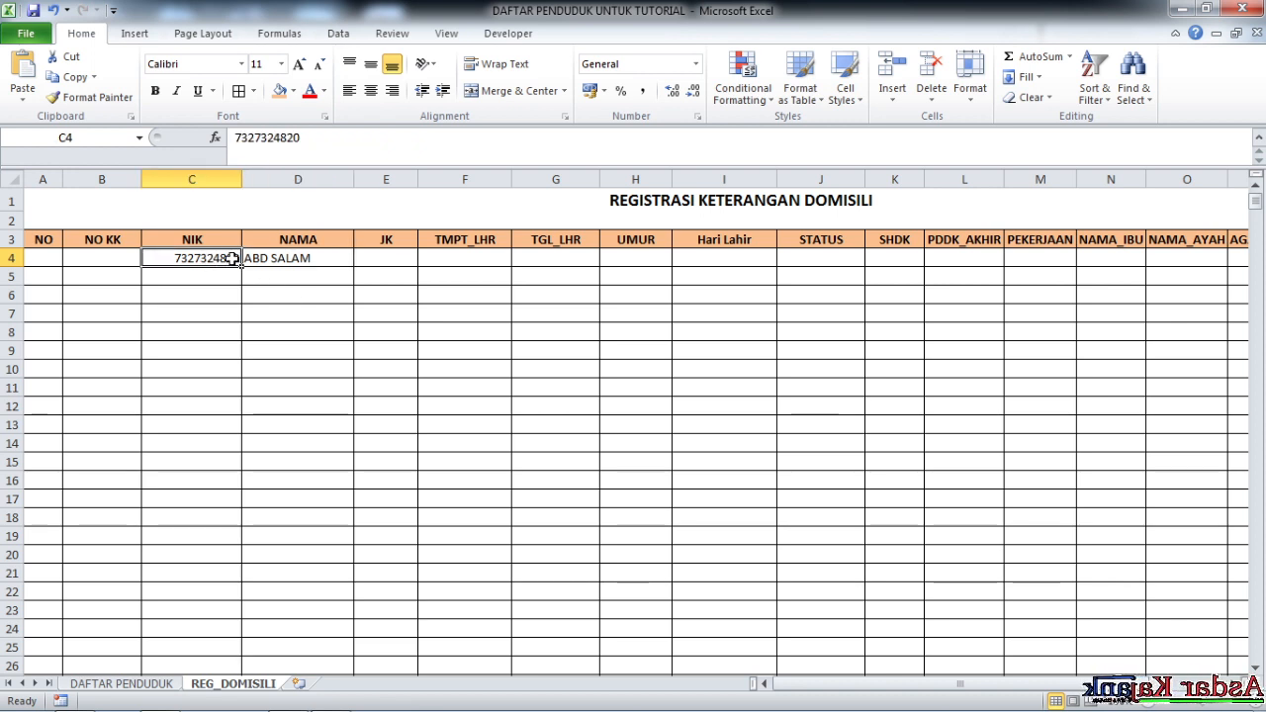
click(281, 258)
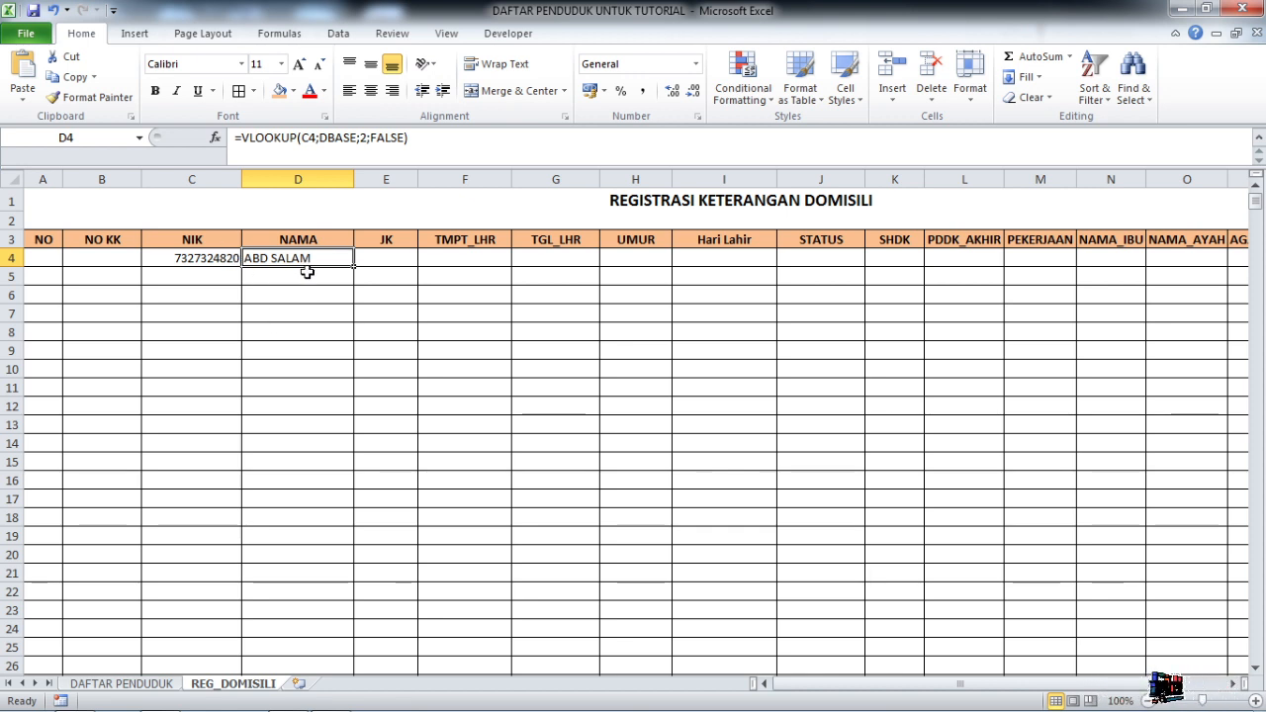
click(225, 259)
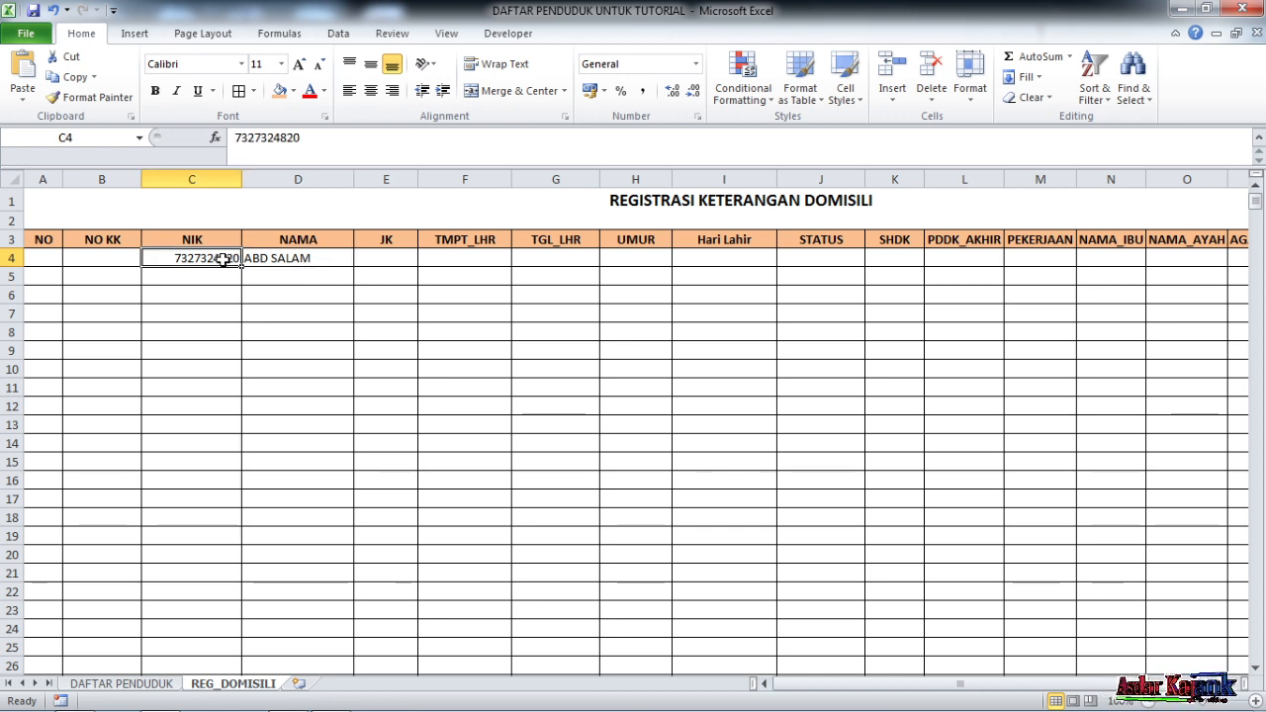
click(285, 259)
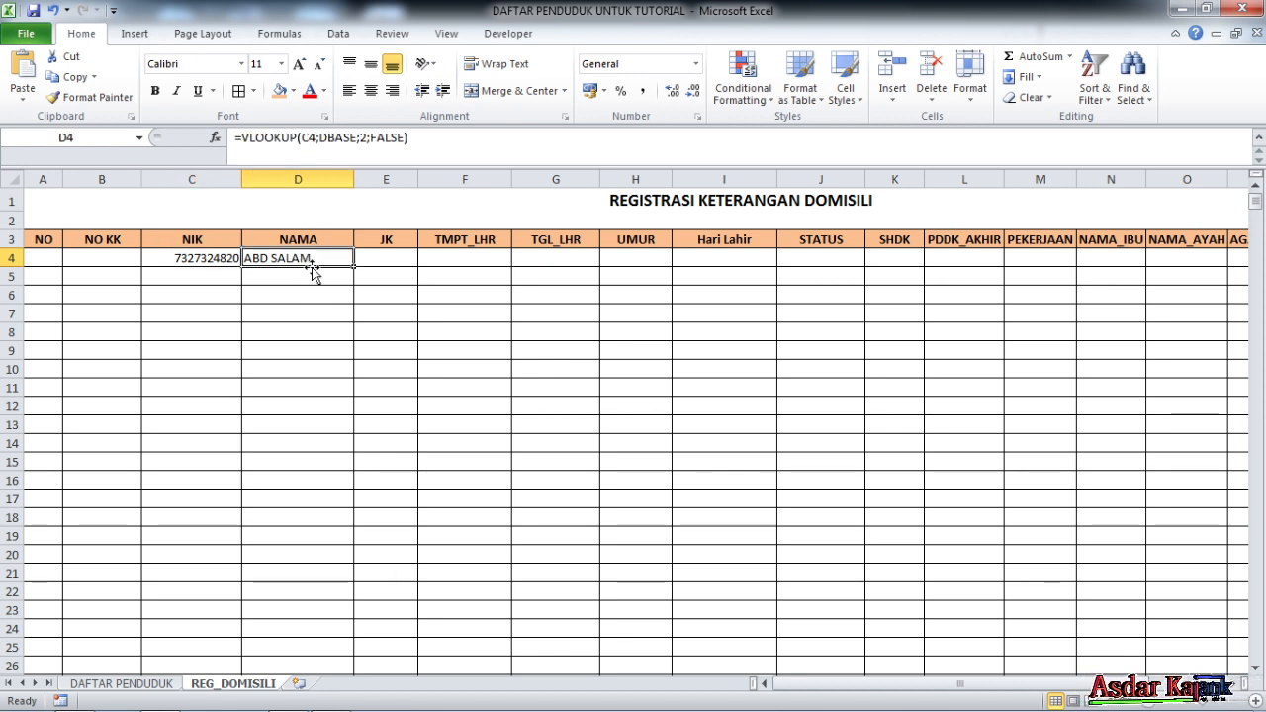
click(222, 259)
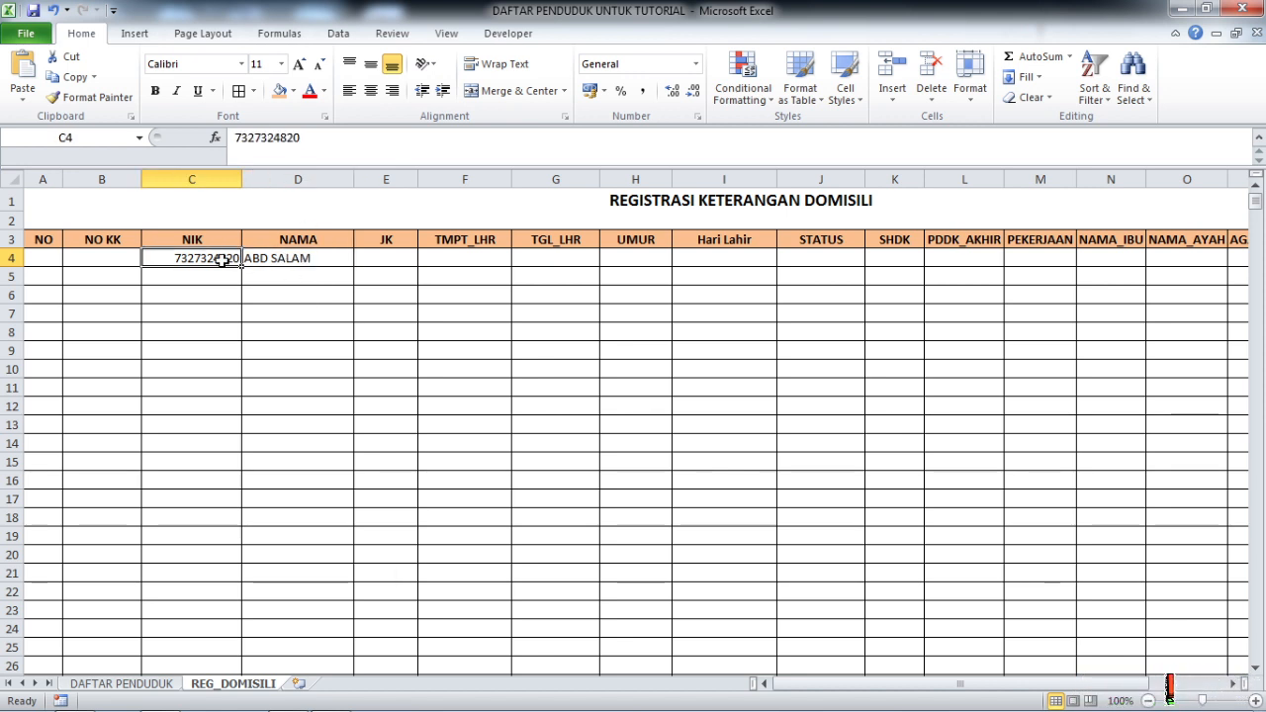
click(278, 259)
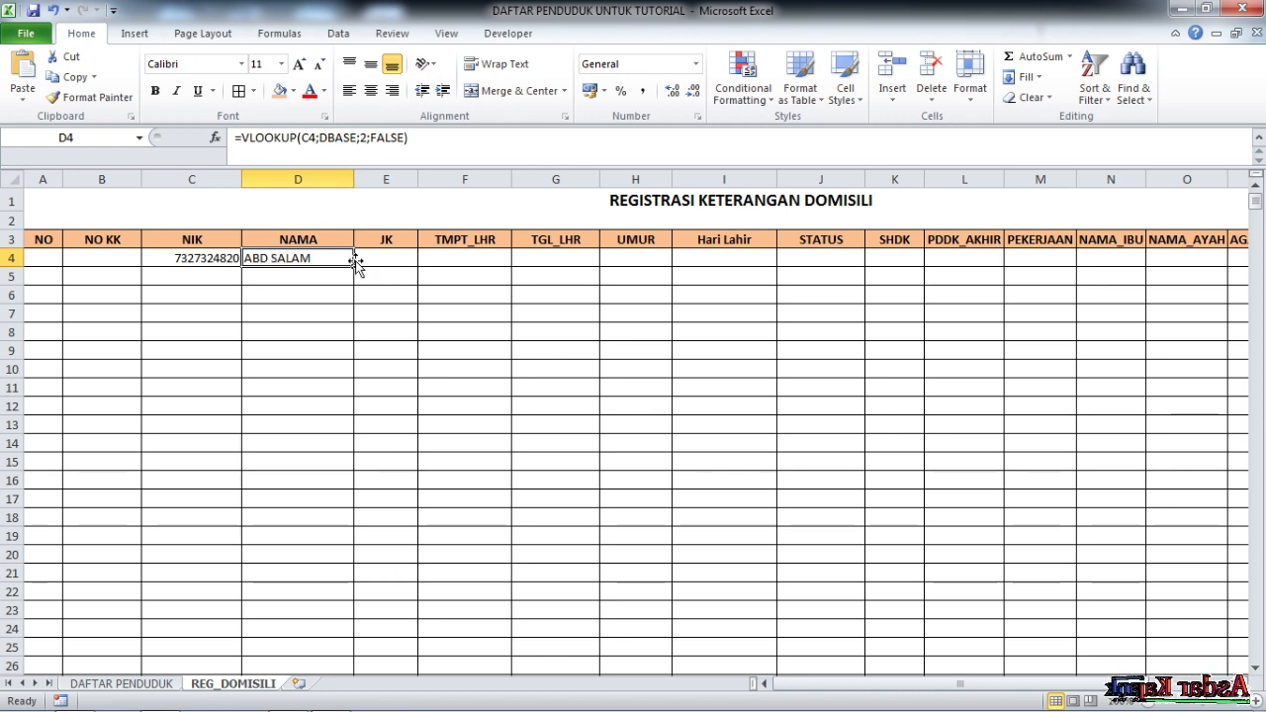
Fill D4 down to D5, clear the resulting #N/A, and reopen D4's formula
drag(357, 268, 357, 286)
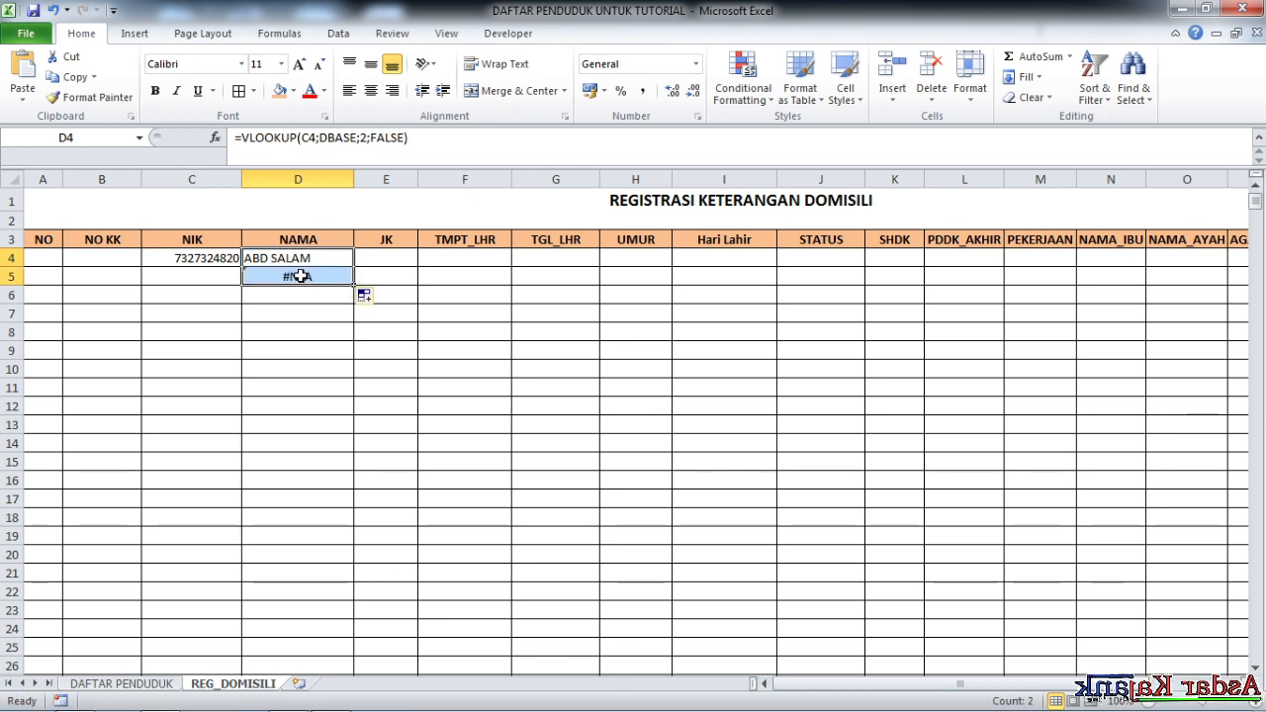
click(339, 277)
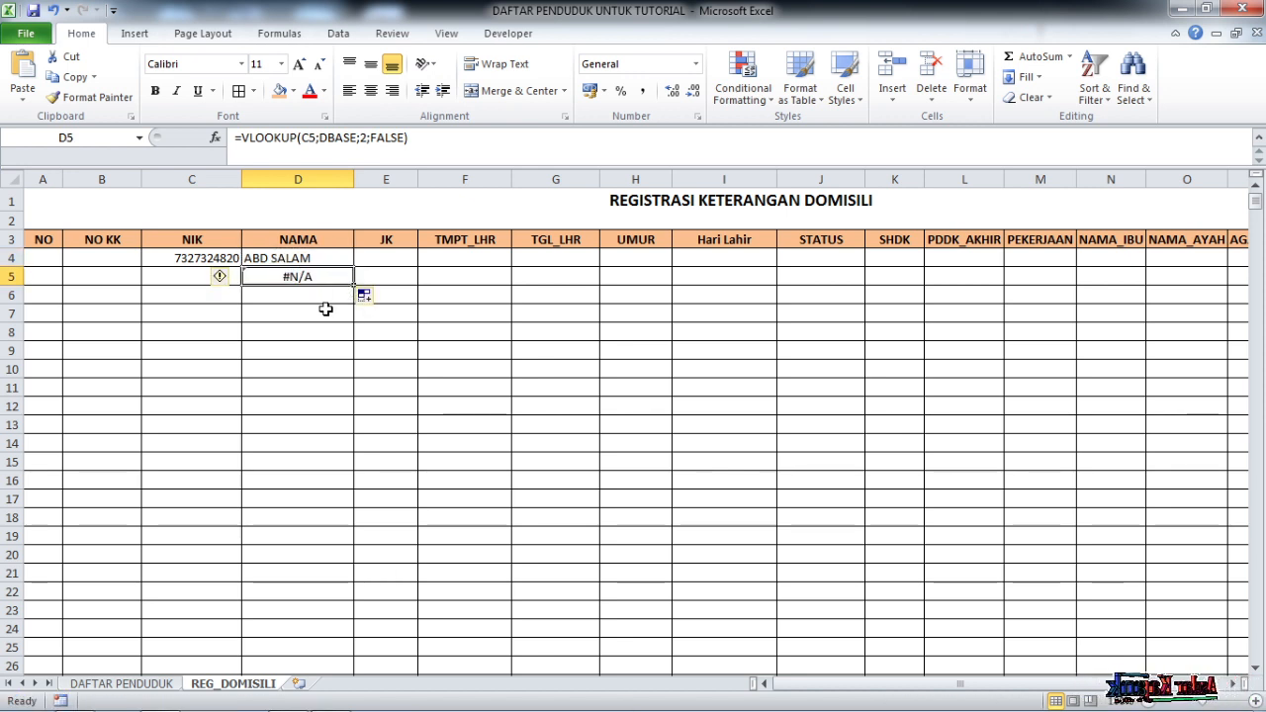
key(Delete)
click(311, 257)
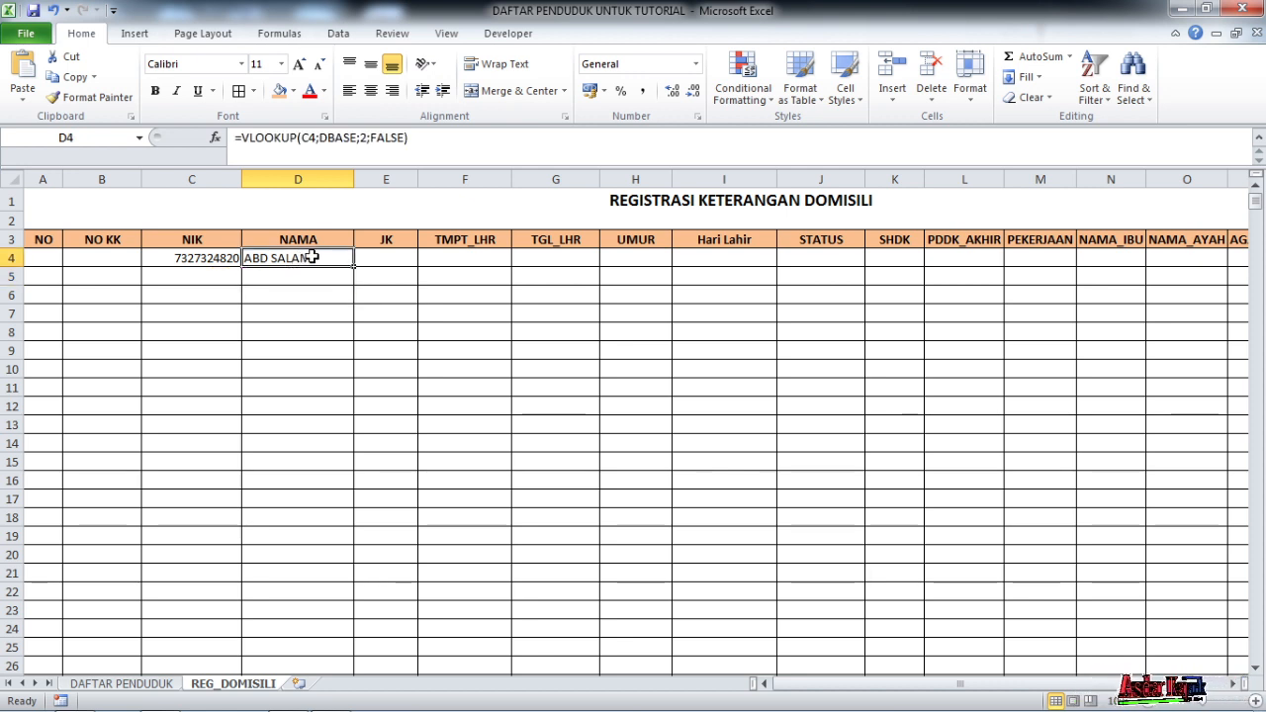
click(238, 137)
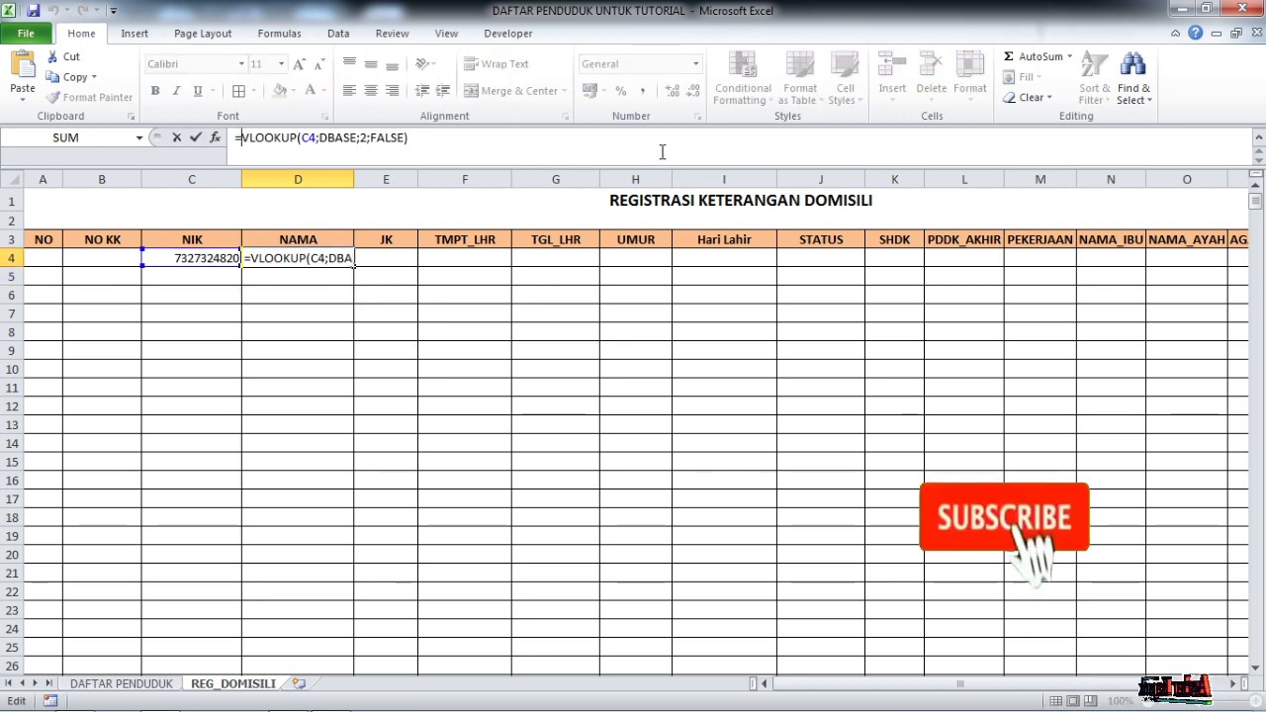
Rewrite D4 as =IF(C4<>"";VLOOKUP(C4;DBASE;2;FALSE);"") so an empty NIK gives blank
text(IF)
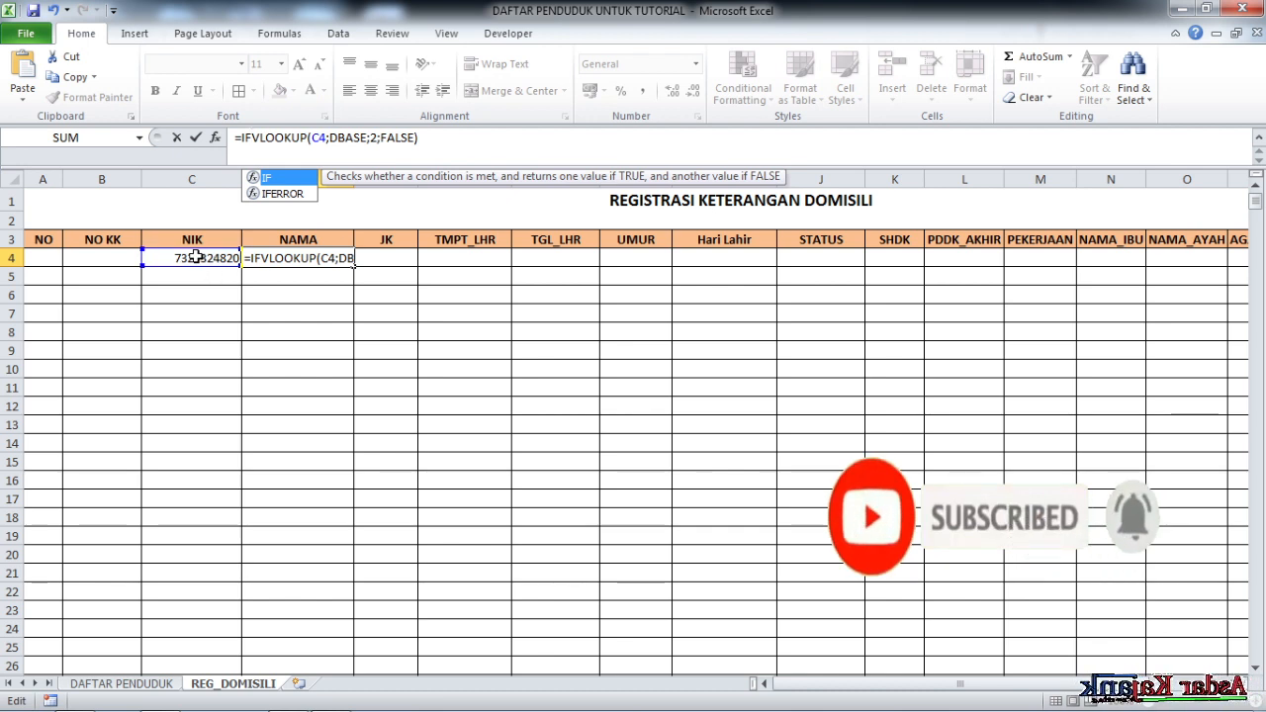
click(196, 256)
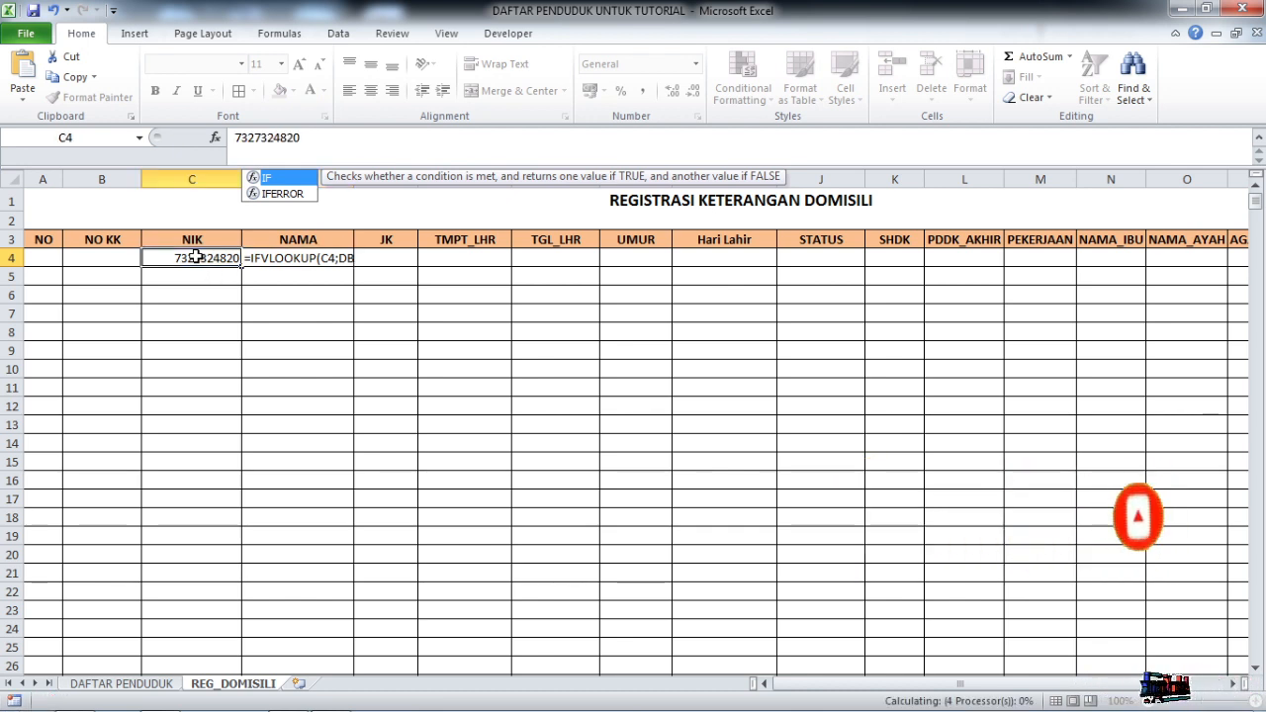
click(257, 261)
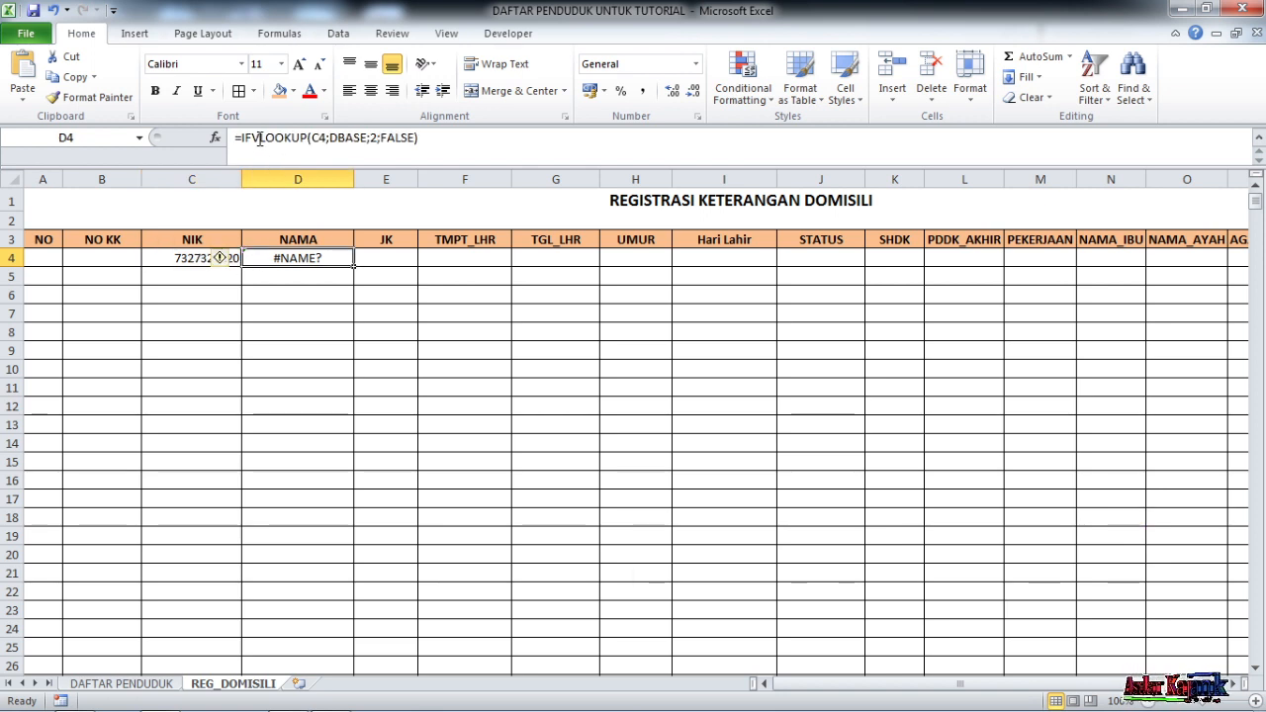
click(259, 139)
text(()
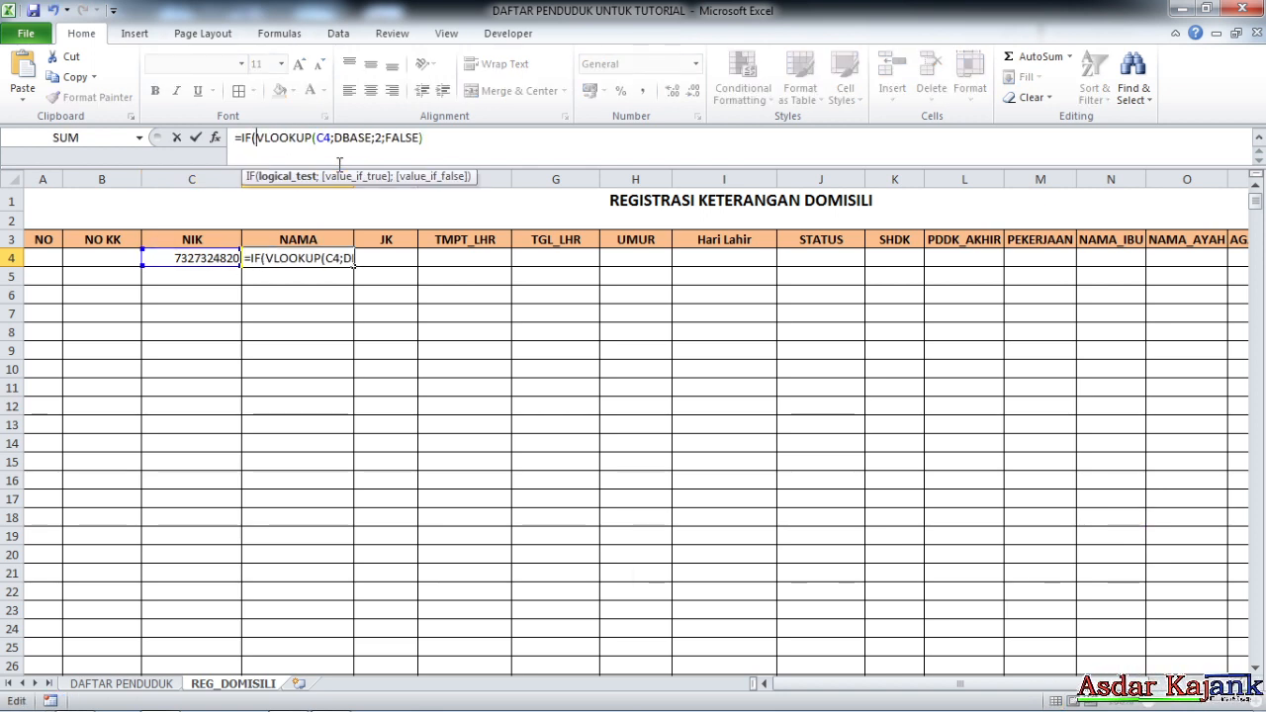
click(210, 255)
text(<>)
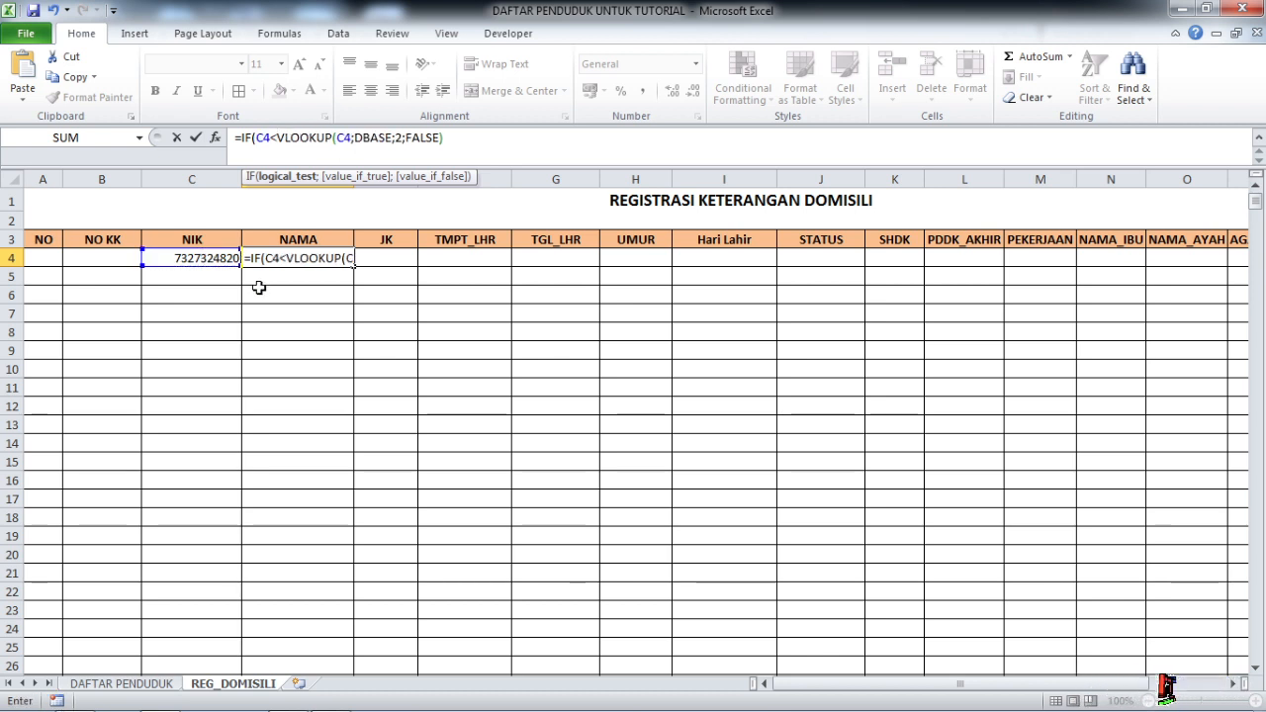
text("")
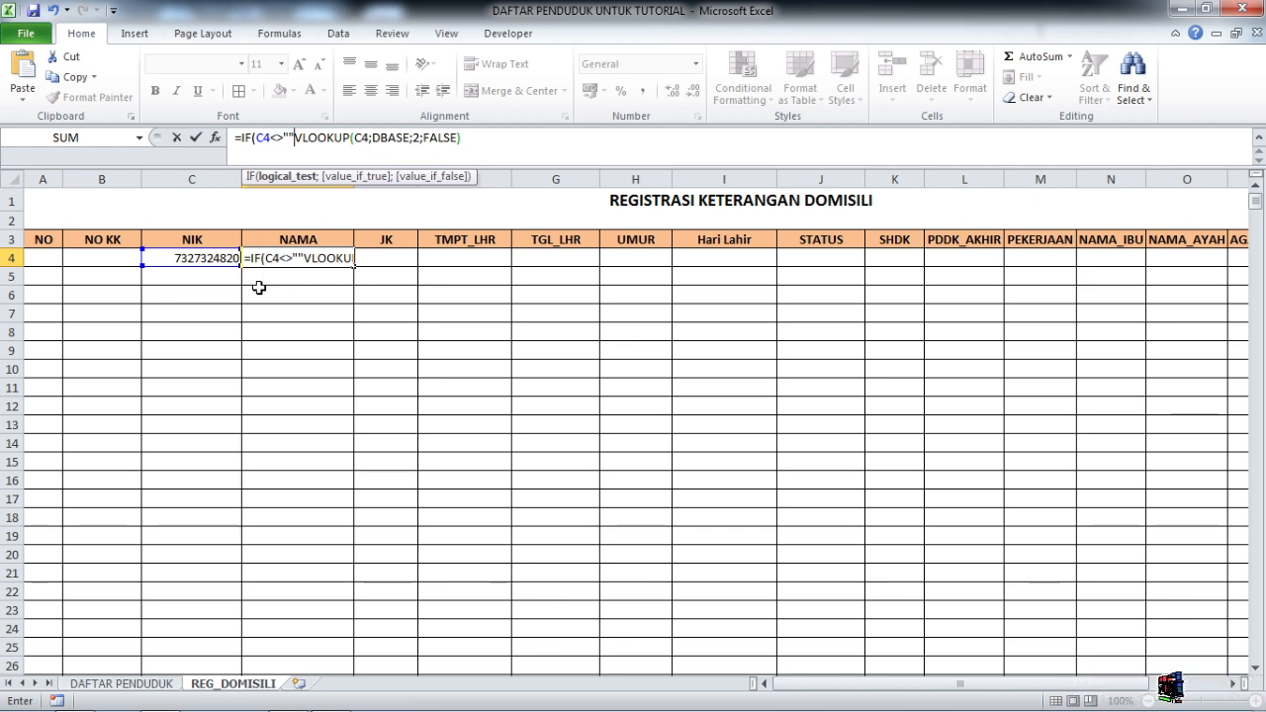
text(;)
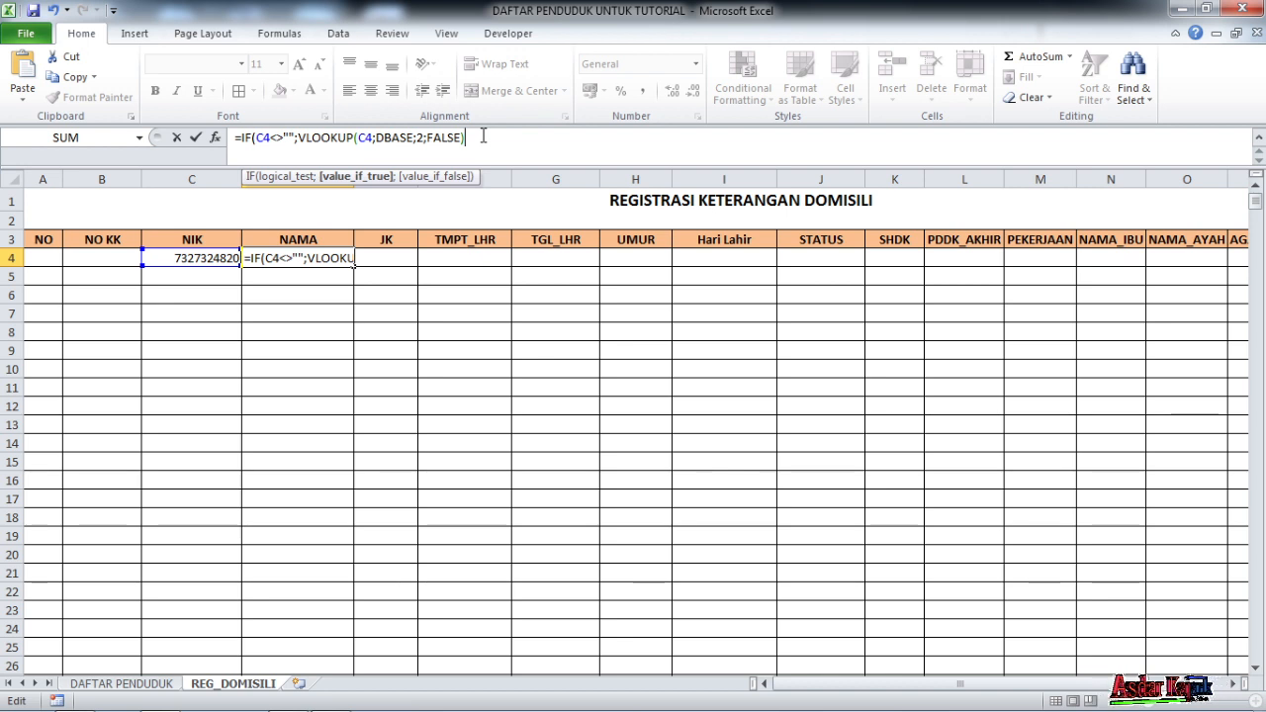
text(;)
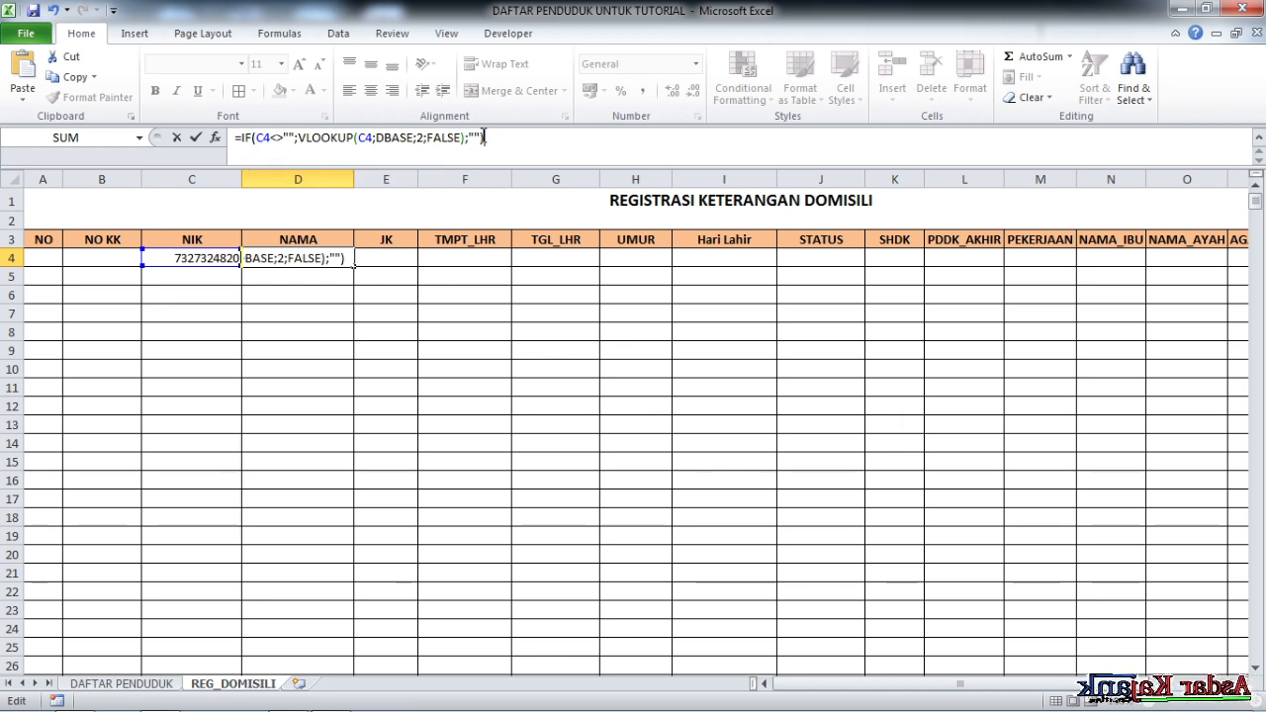
text(""))
key(Return)
Fill the IF-guarded name formula from D4 down to D5, which stays blank
click(307, 255)
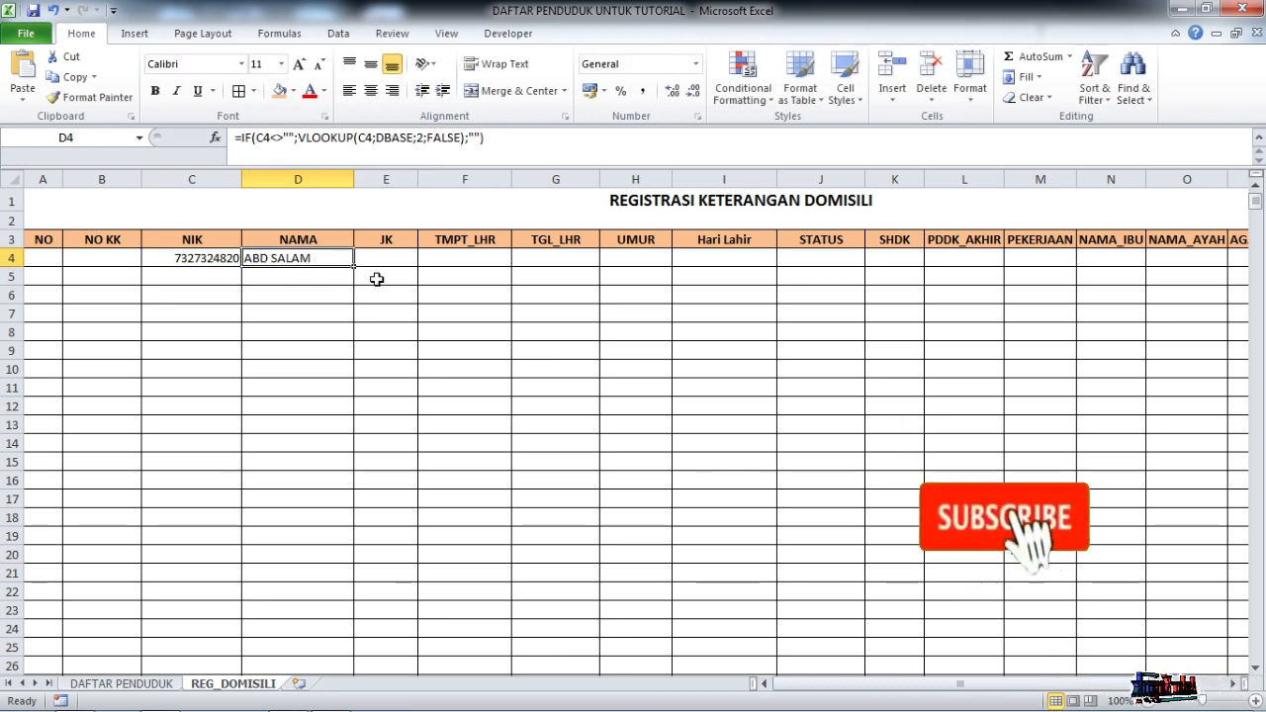
drag(351, 265, 353, 288)
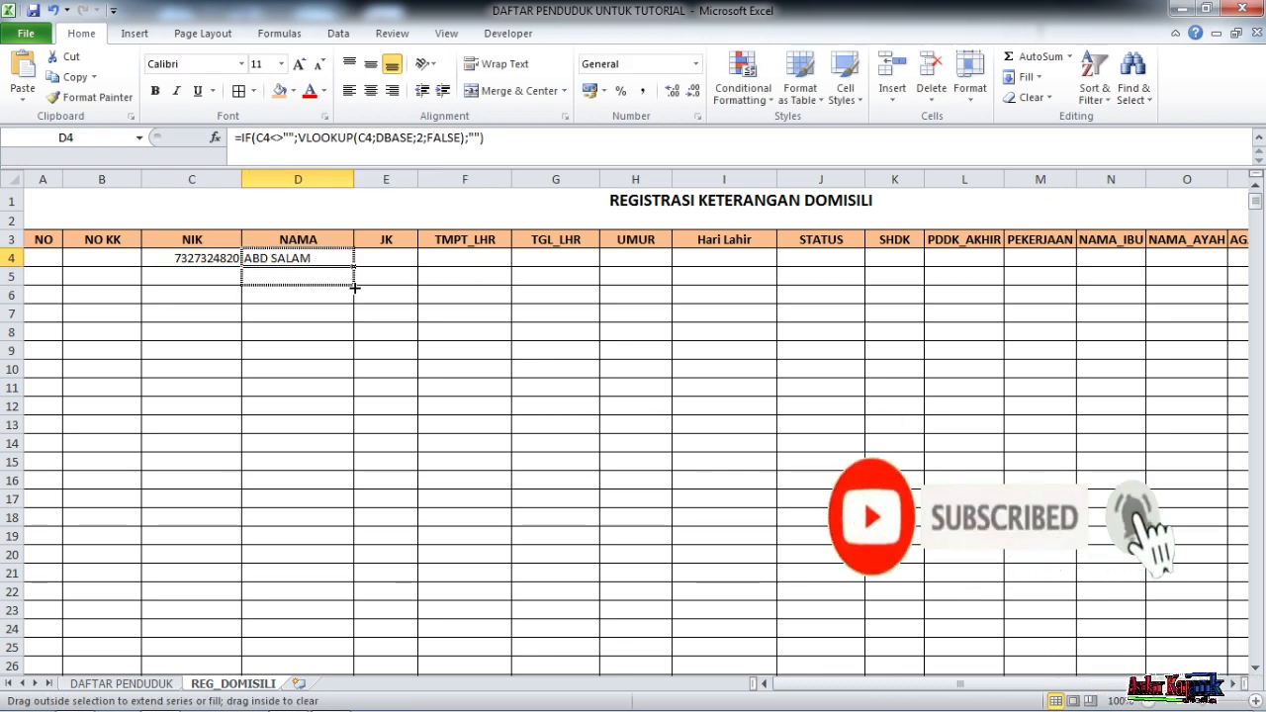
click(332, 279)
click(333, 255)
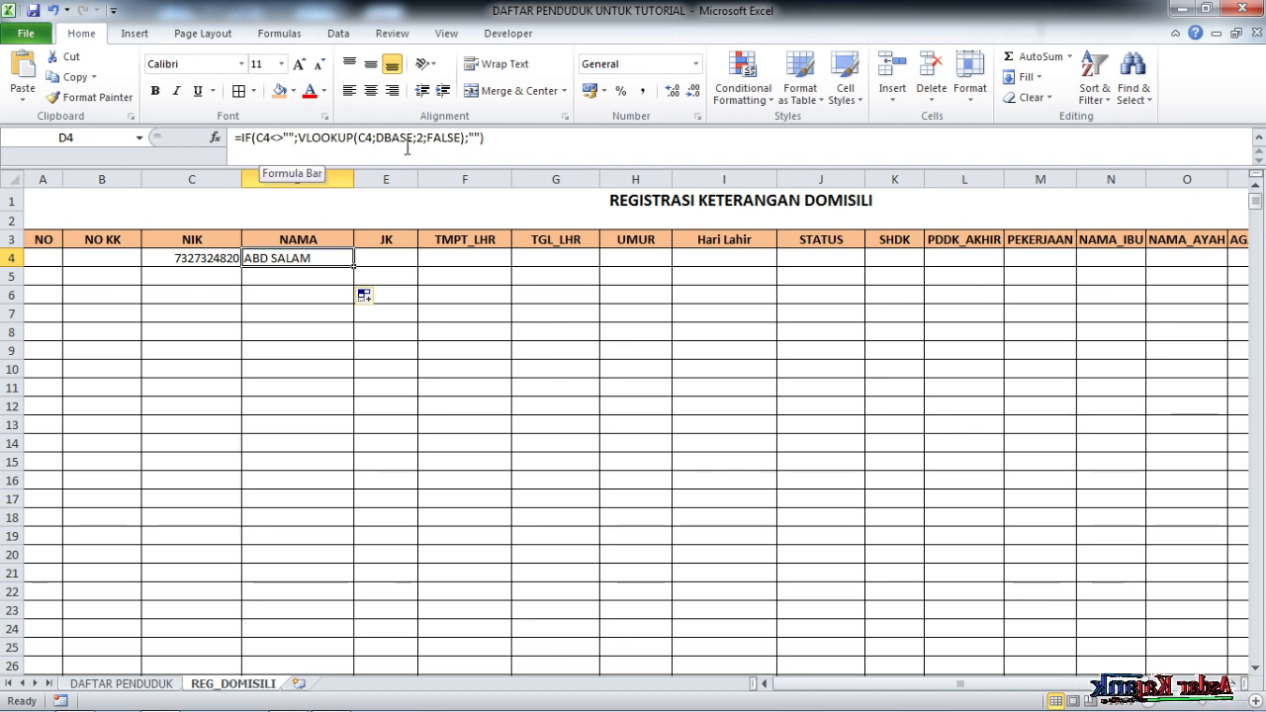
Copy D4's formula into E4, widen column E, and change the column index so it shows L
click(508, 140)
drag(508, 140, 186, 136)
key(ctrl+c)
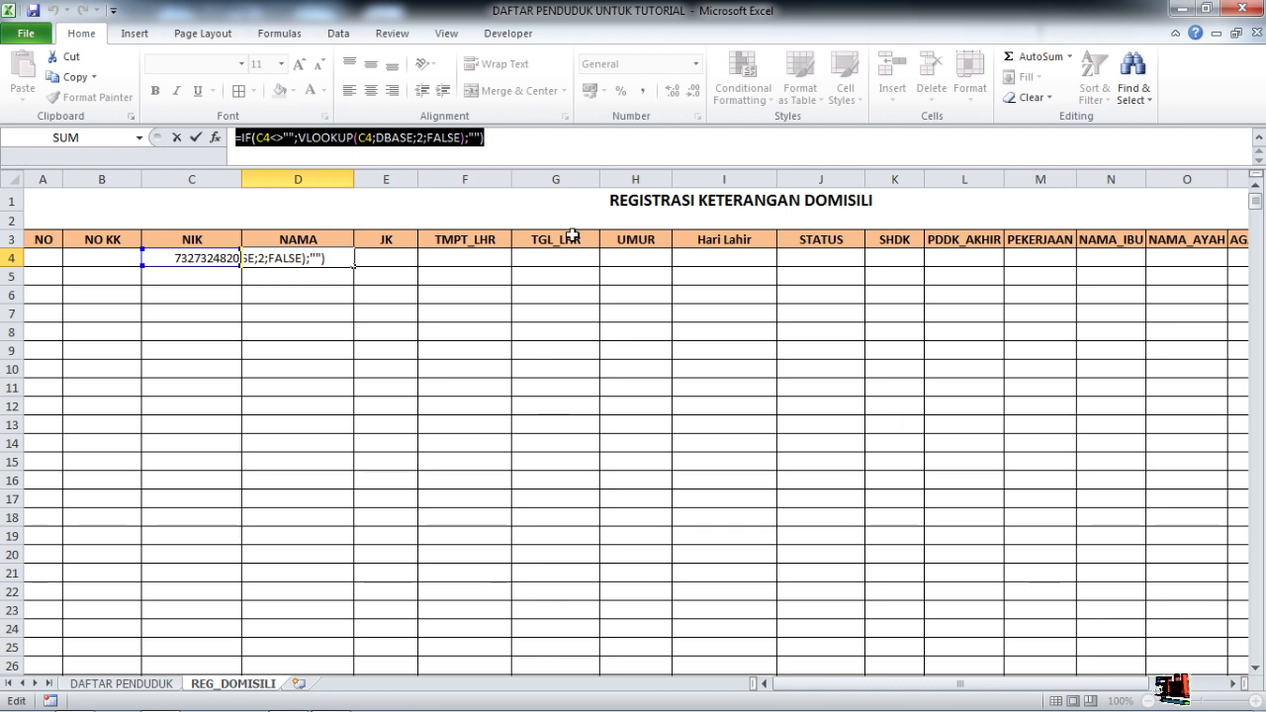
key(Tab)
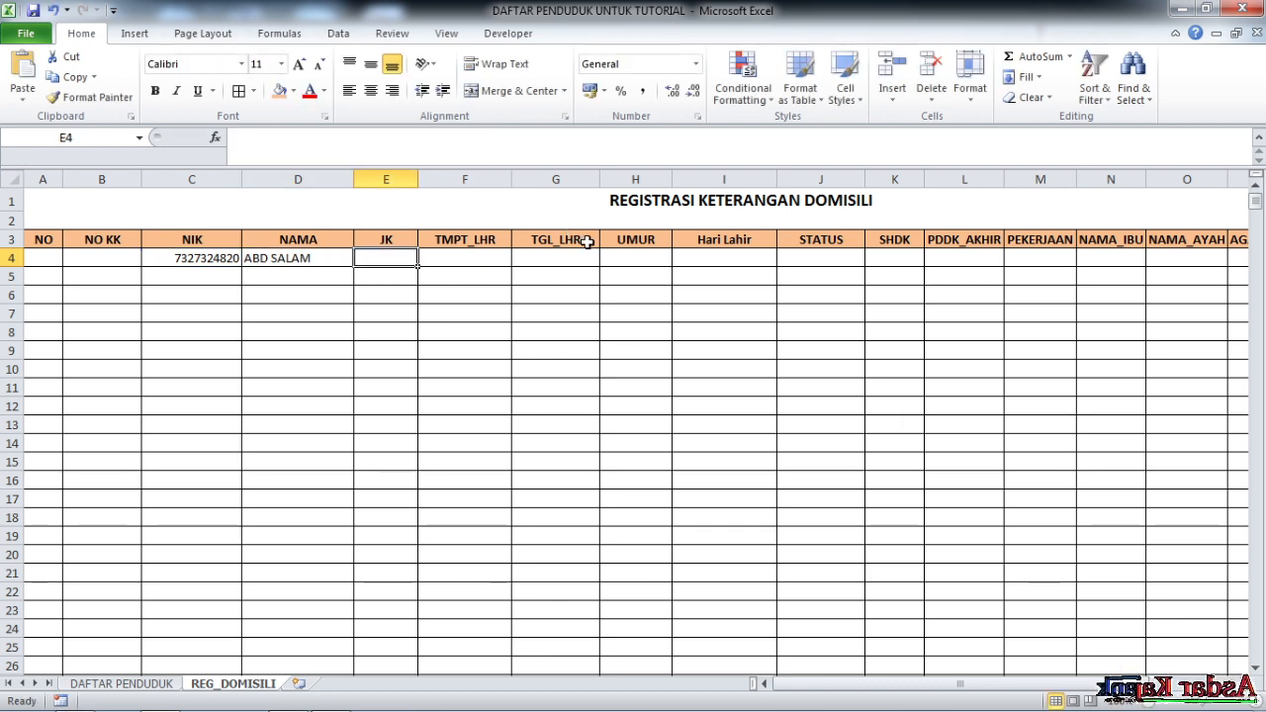
click(262, 140)
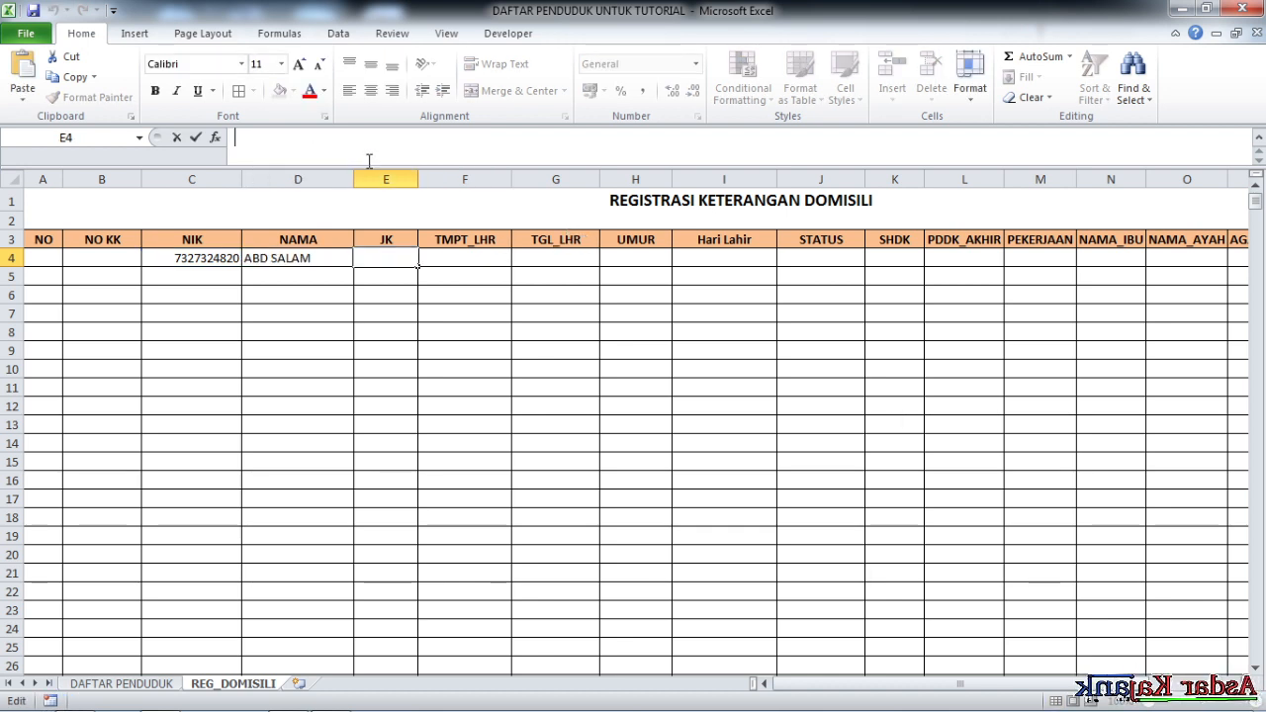
key(ctrl+v)
click(408, 257)
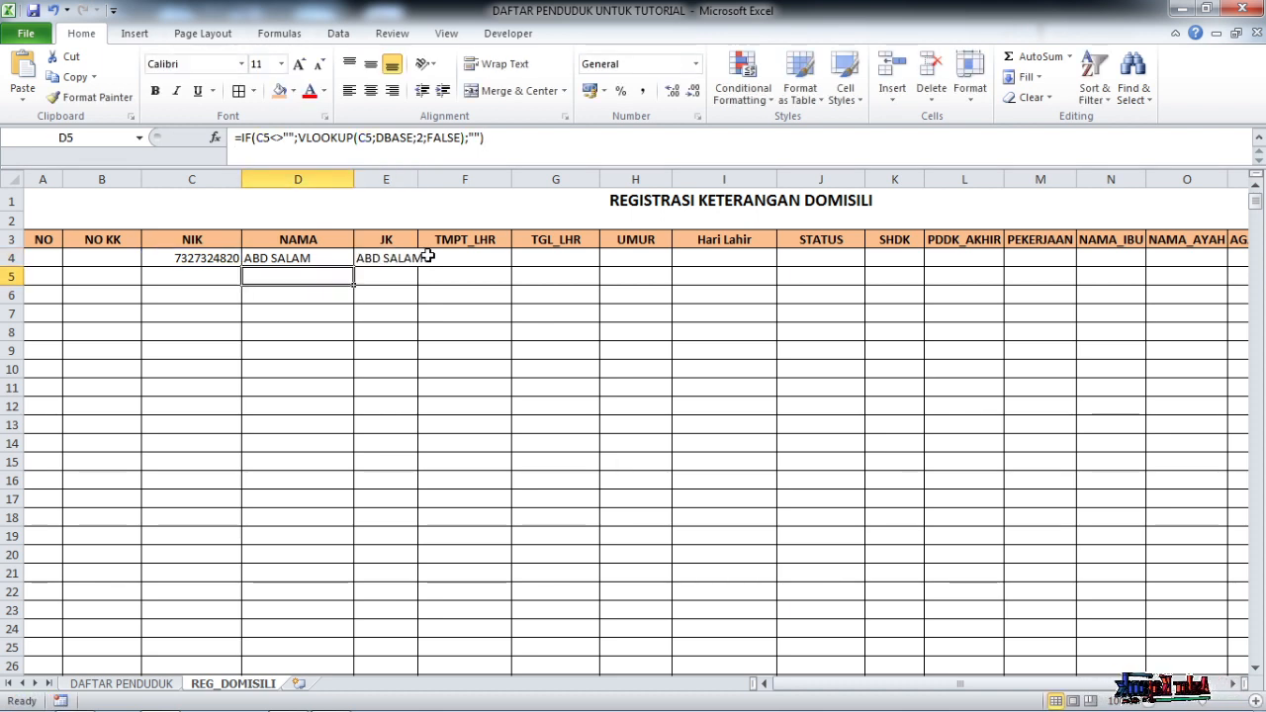
drag(417, 179, 427, 179)
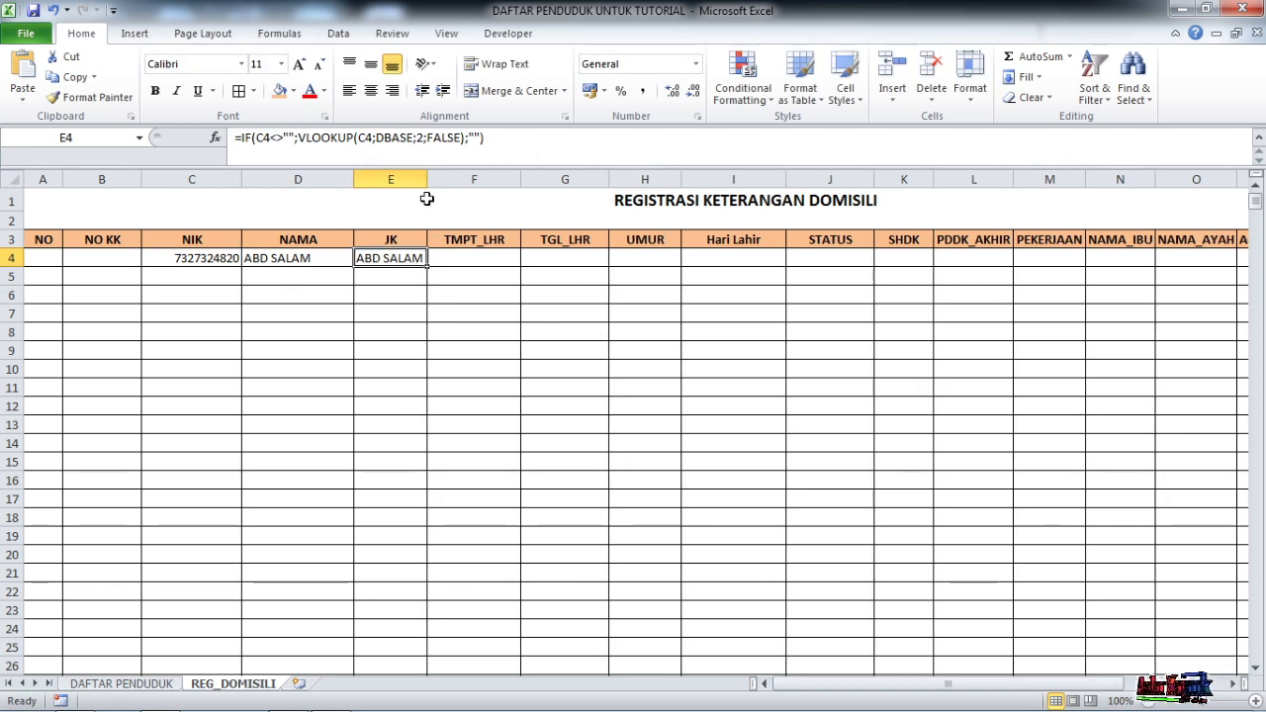
click(425, 137)
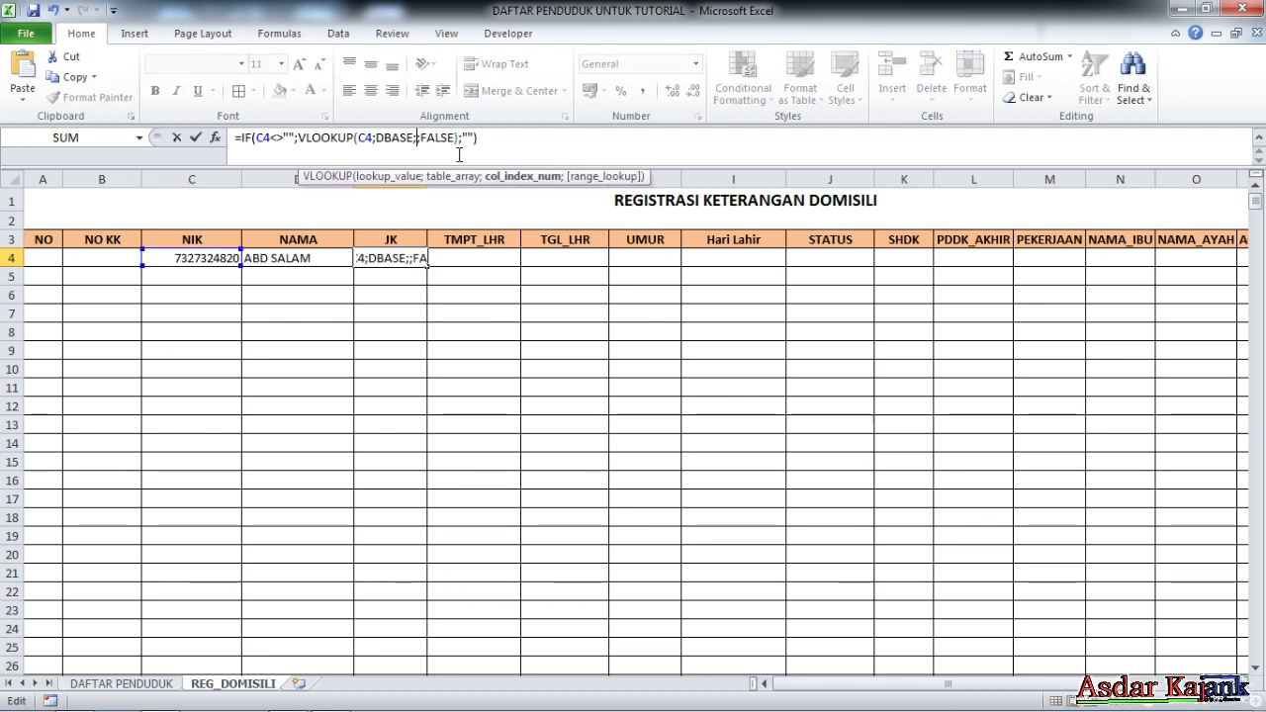
key(Return)
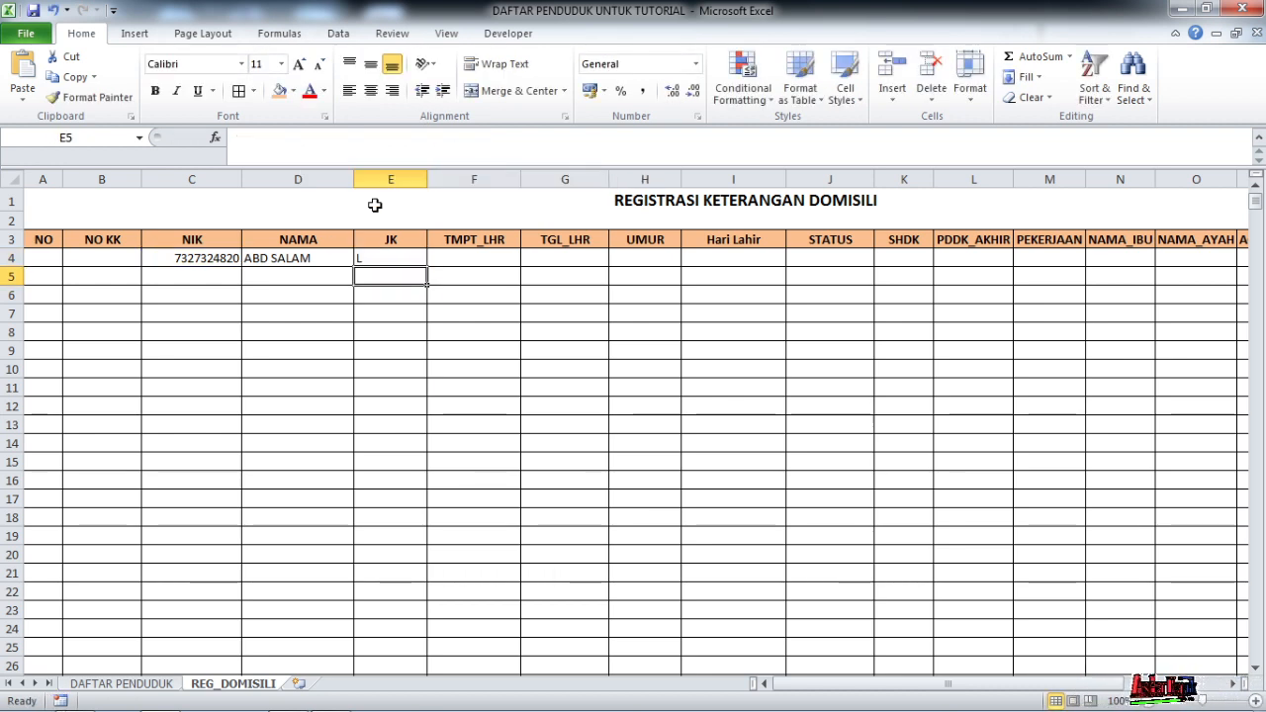
Paste the lookup into F4 with column index 4, showing birthplace TAMPALISU
click(415, 256)
double_click(456, 259)
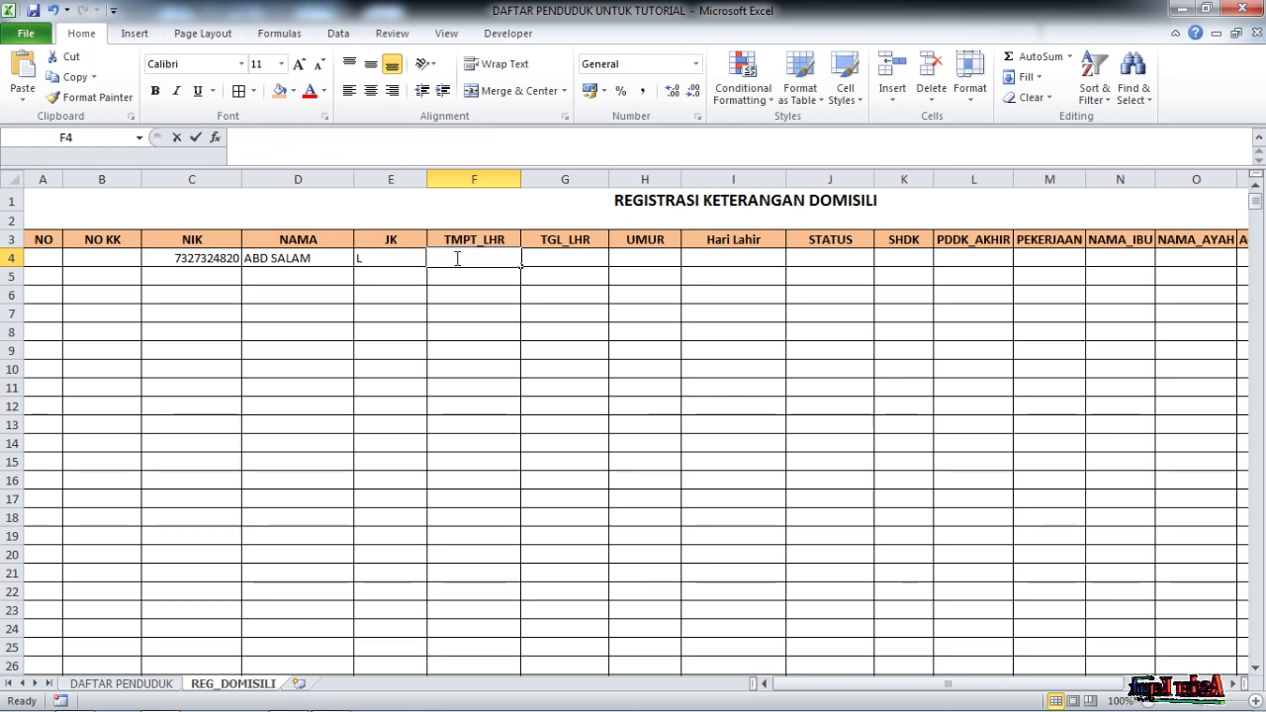
key(ctrl+v)
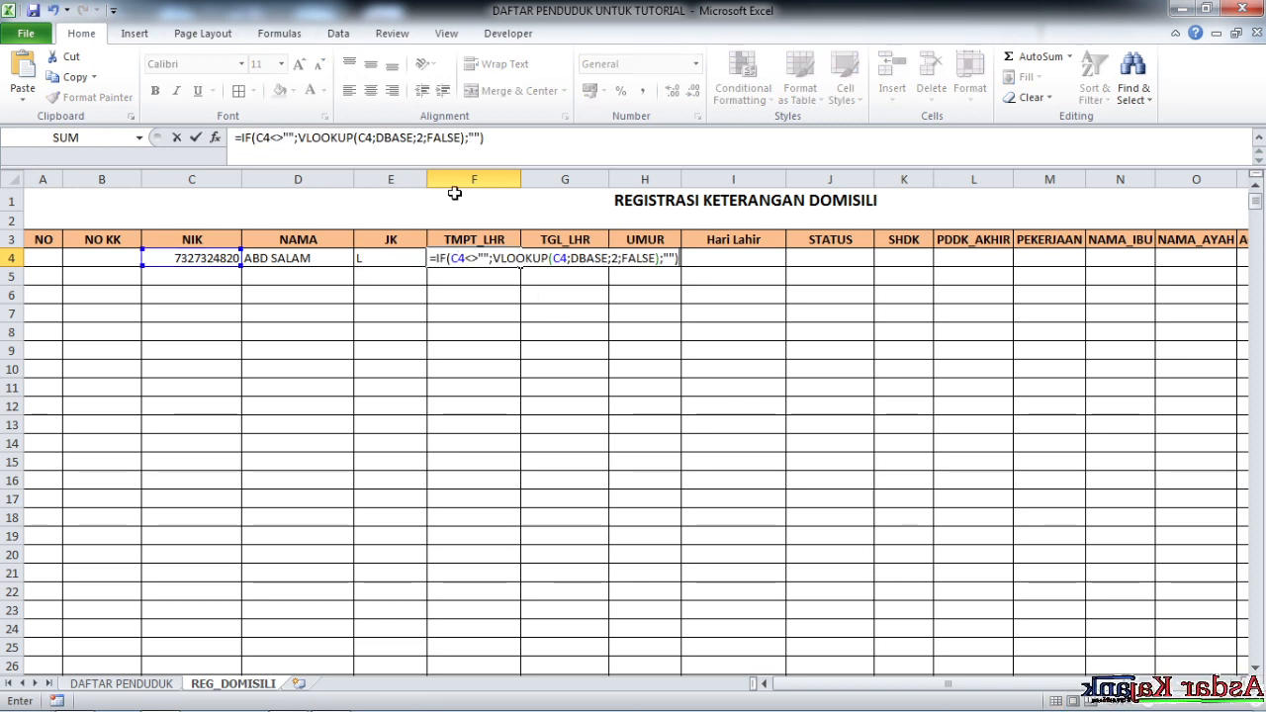
key(Return)
click(492, 261)
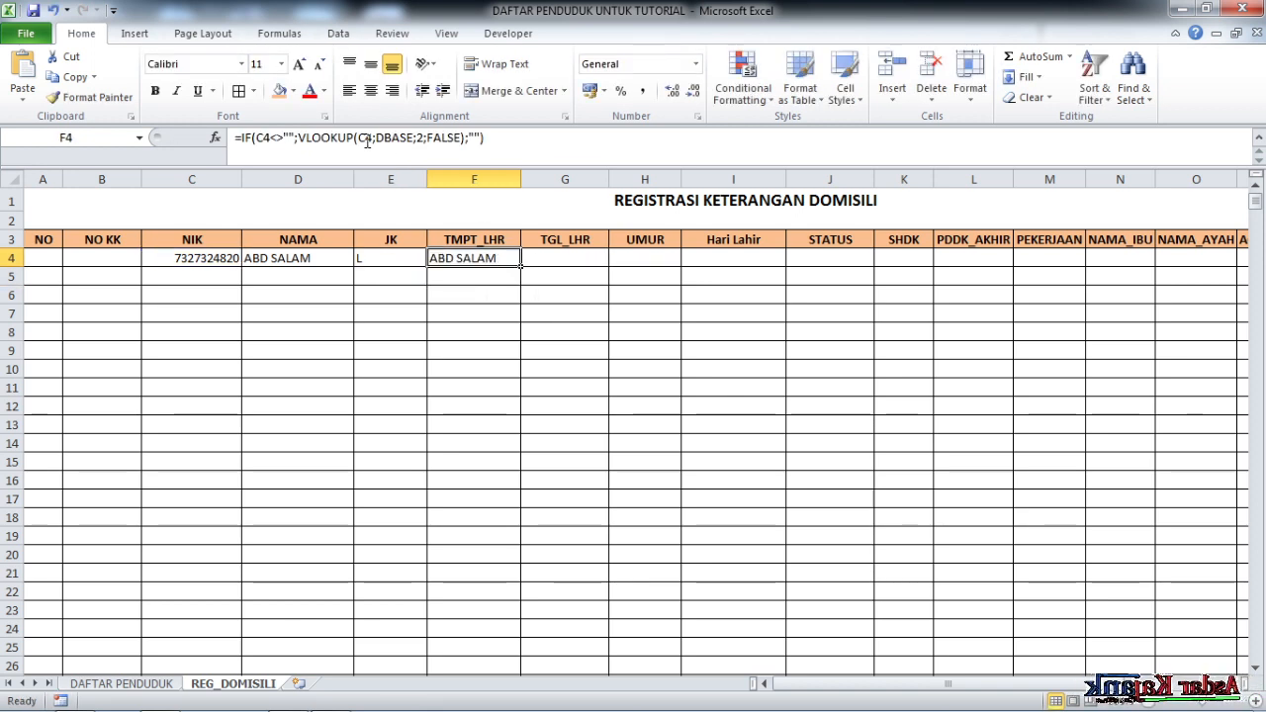
double_click(419, 137)
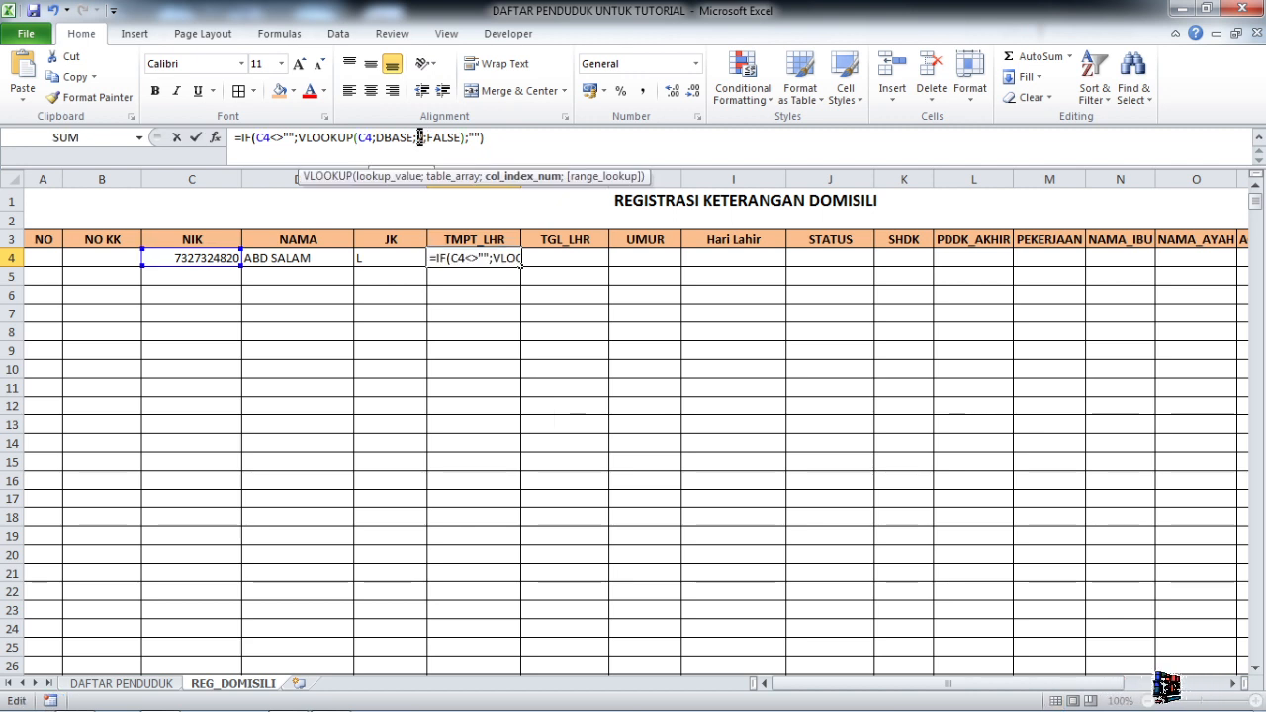
text(4)
key(Tab)
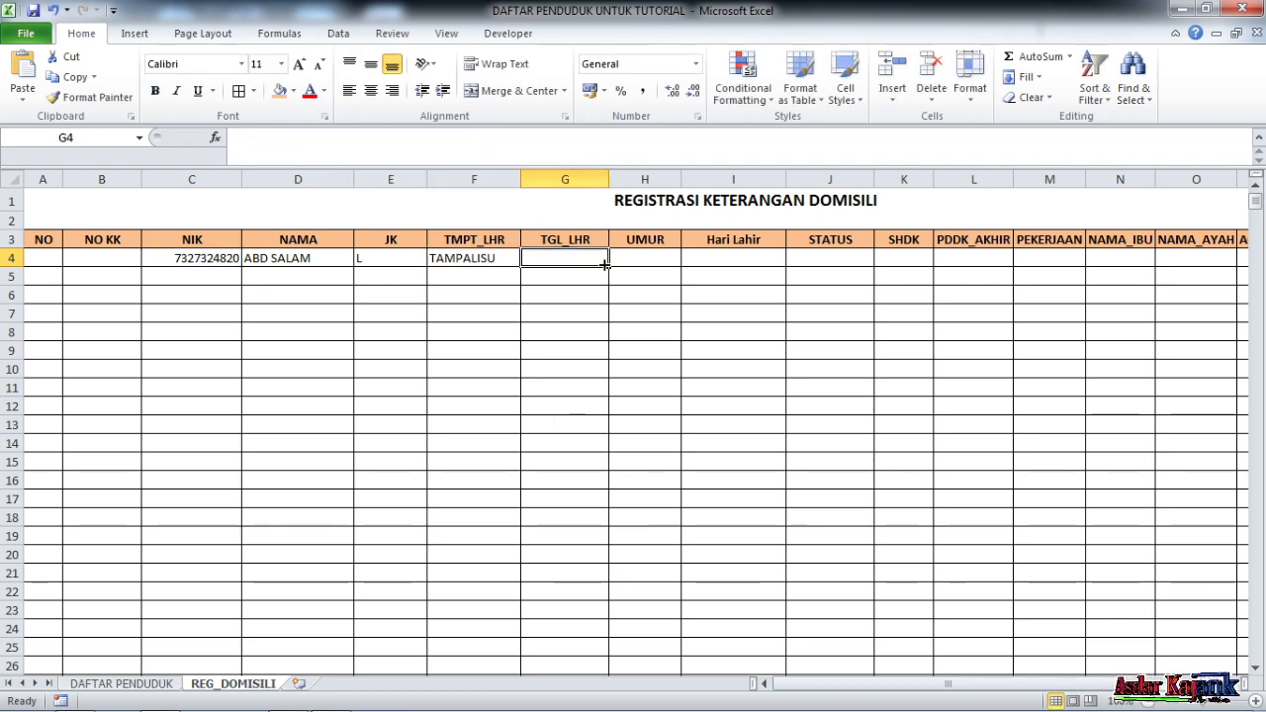
Paste the lookup into G4 with column index 5, returning the birth-date value 17898
click(353, 138)
key(ctrl+v)
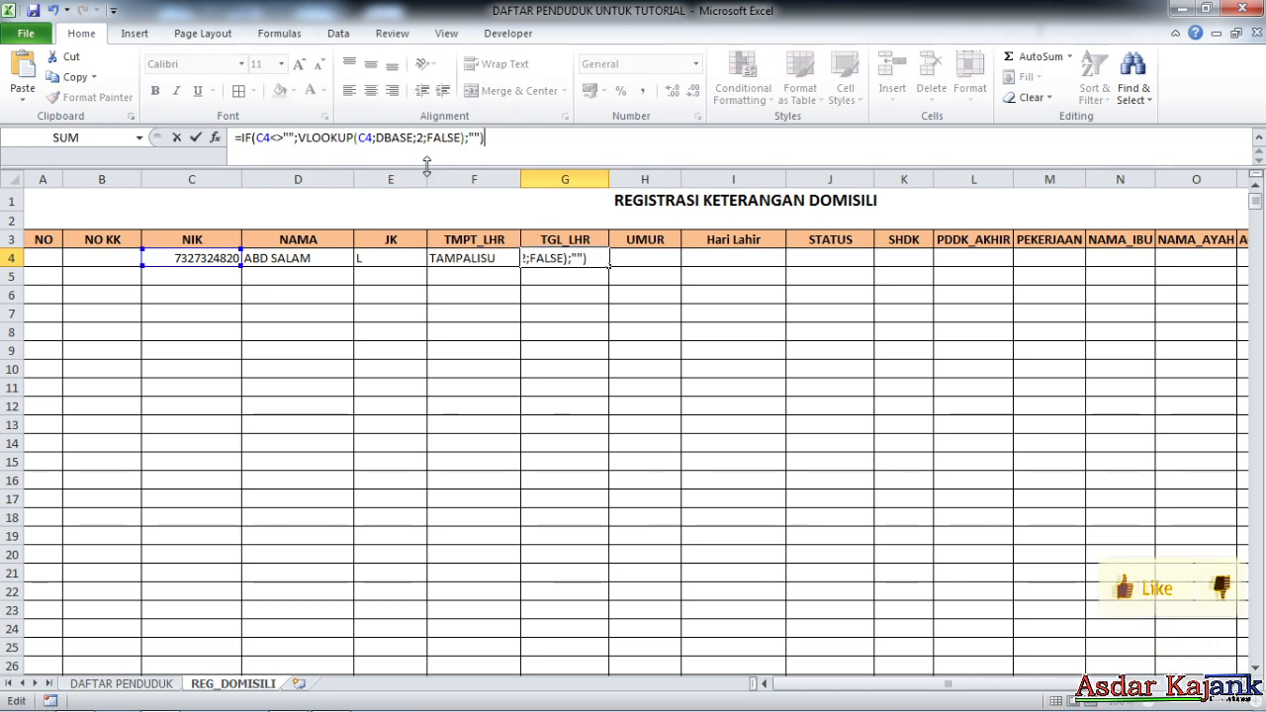
key(Return)
click(548, 256)
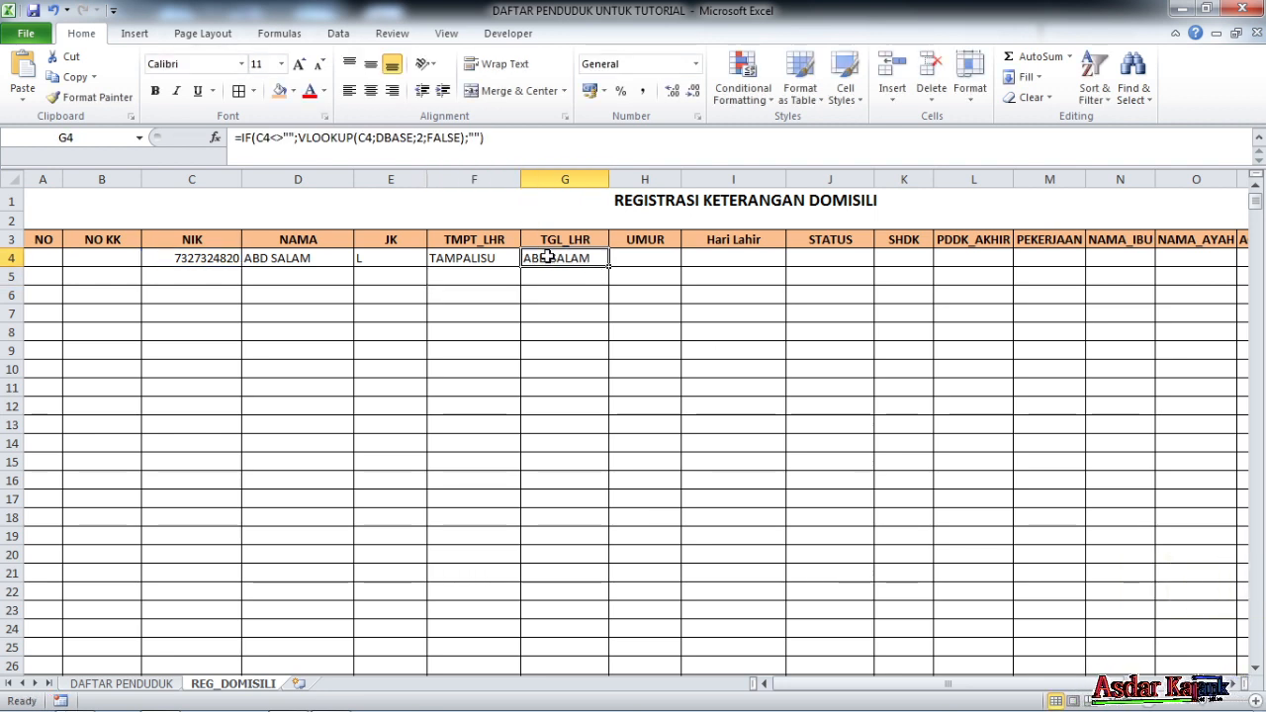
click(423, 138)
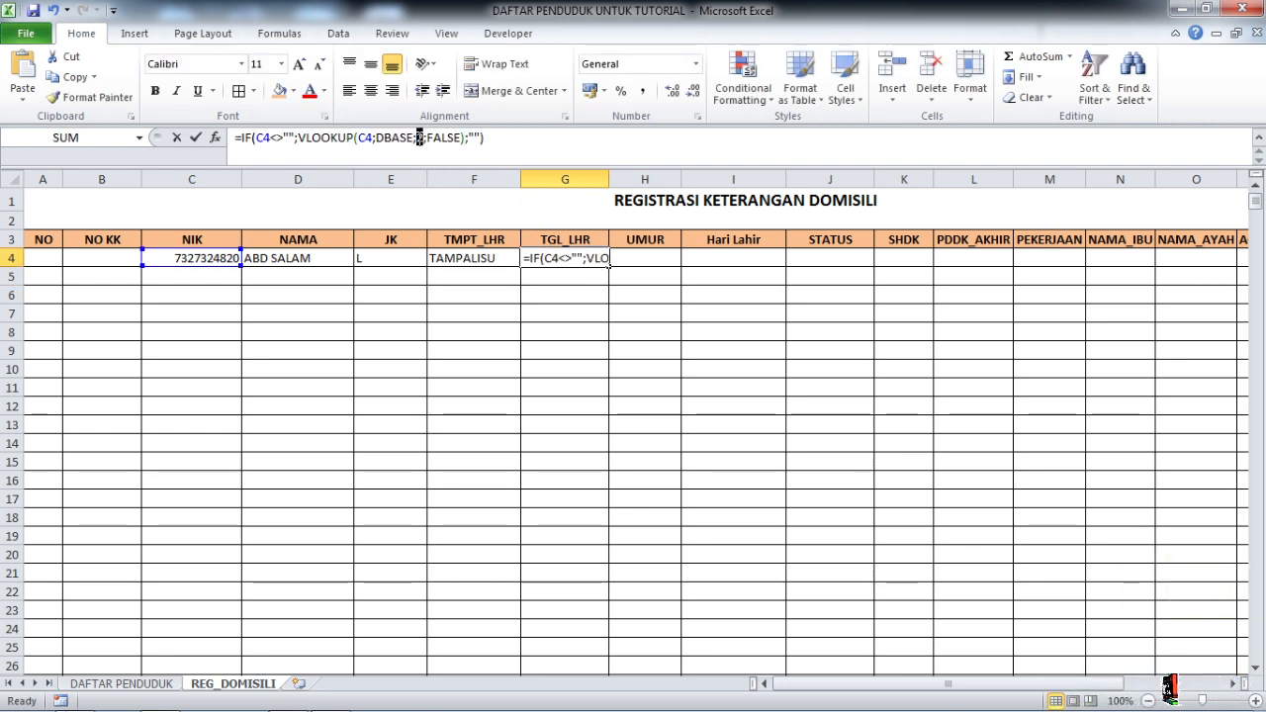
text(5)
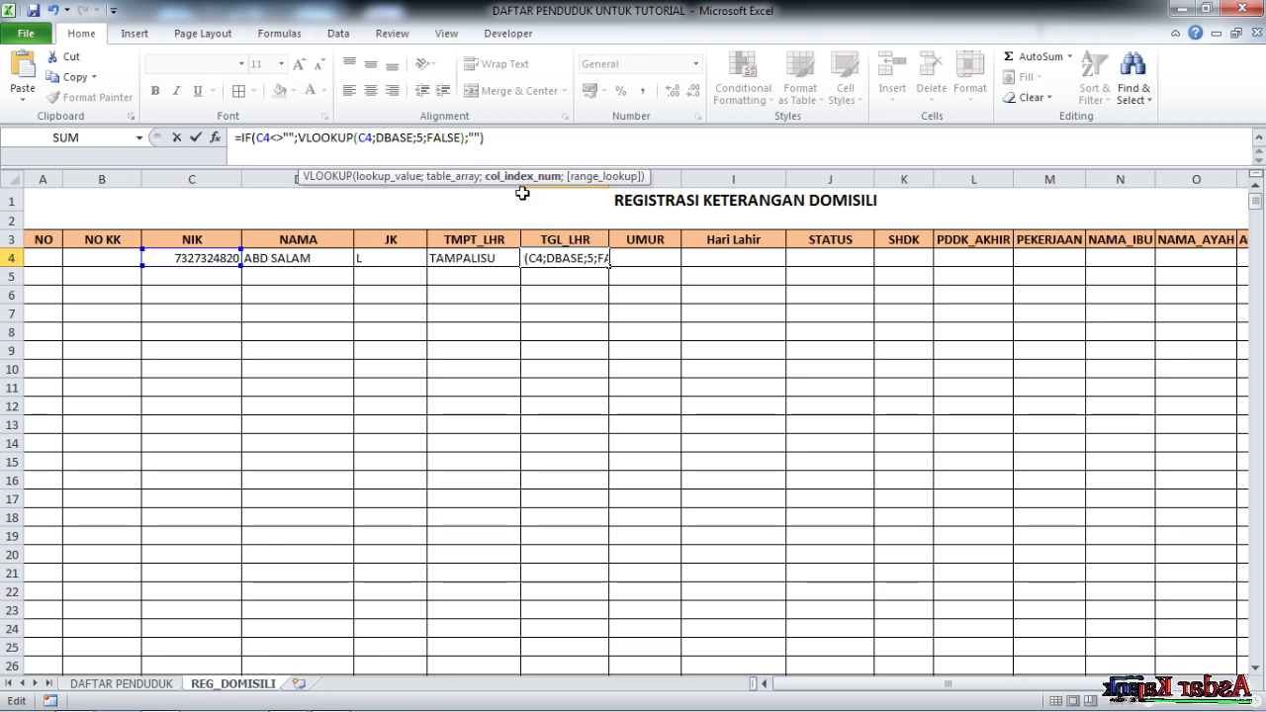
key(Return)
click(582, 256)
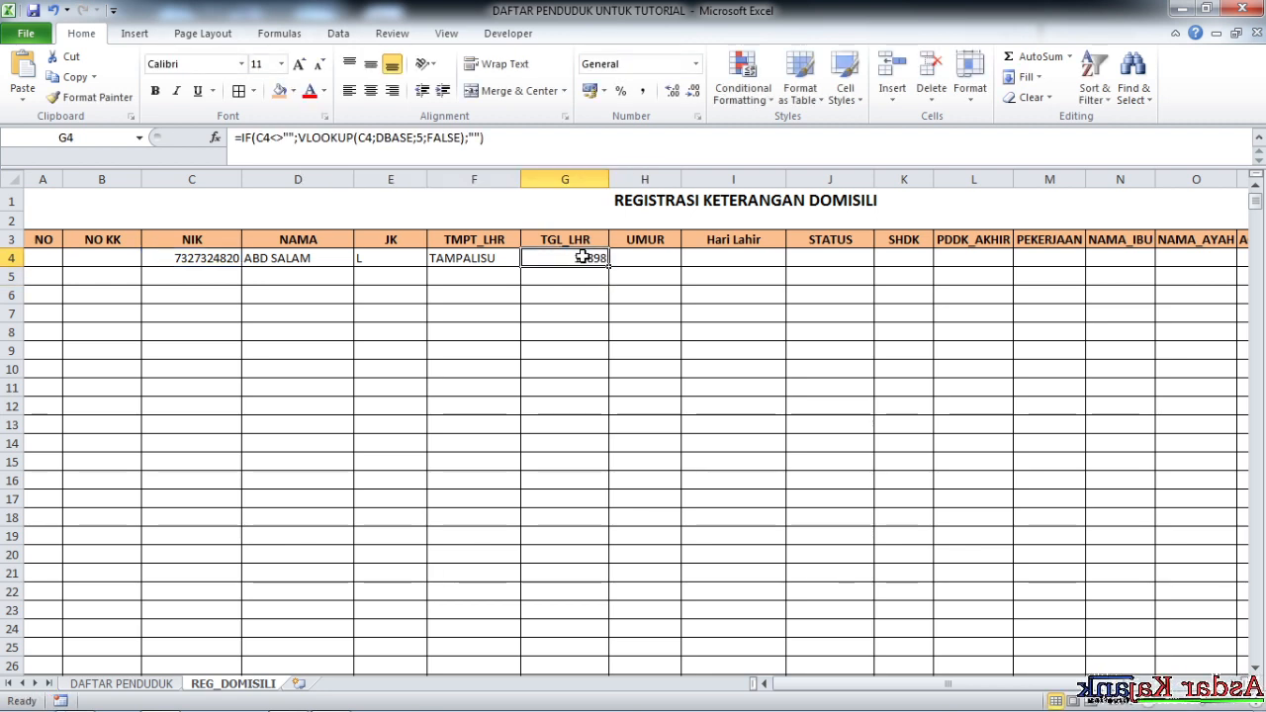
click(584, 175)
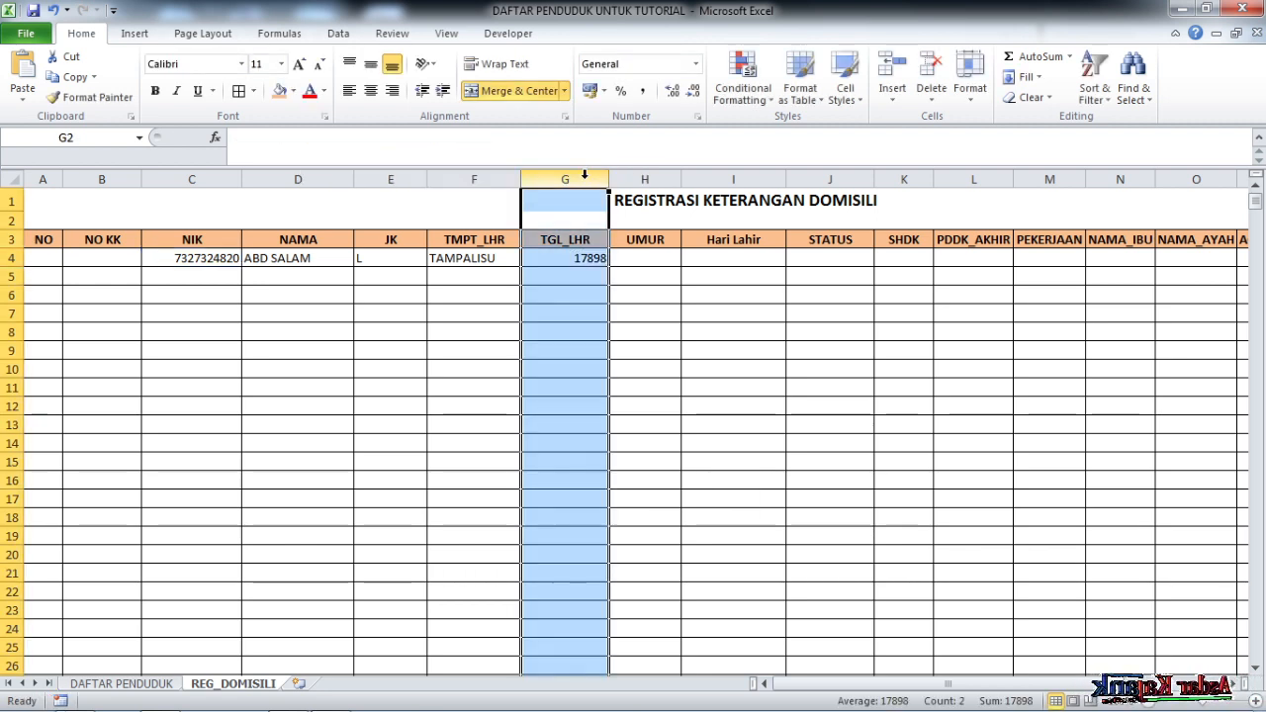
Extend a selection from G4's birth-date formula down column G to the sheet's last row
click(574, 263)
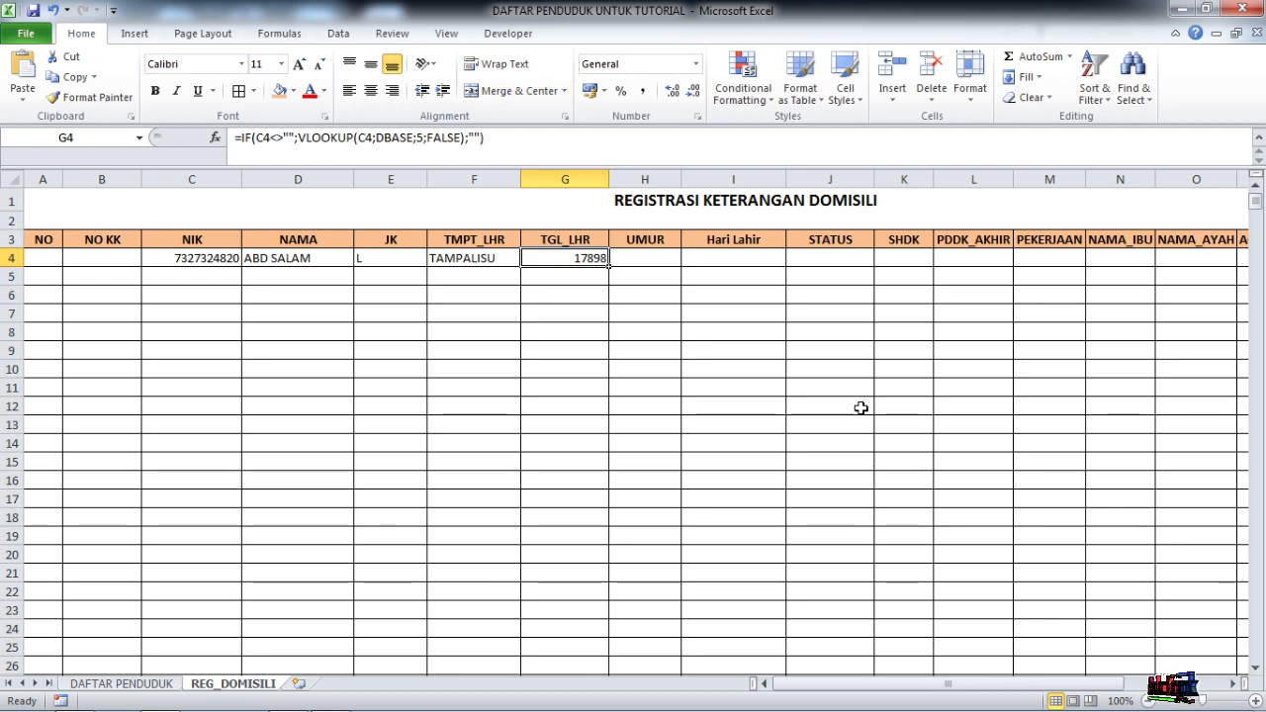
click(690, 438)
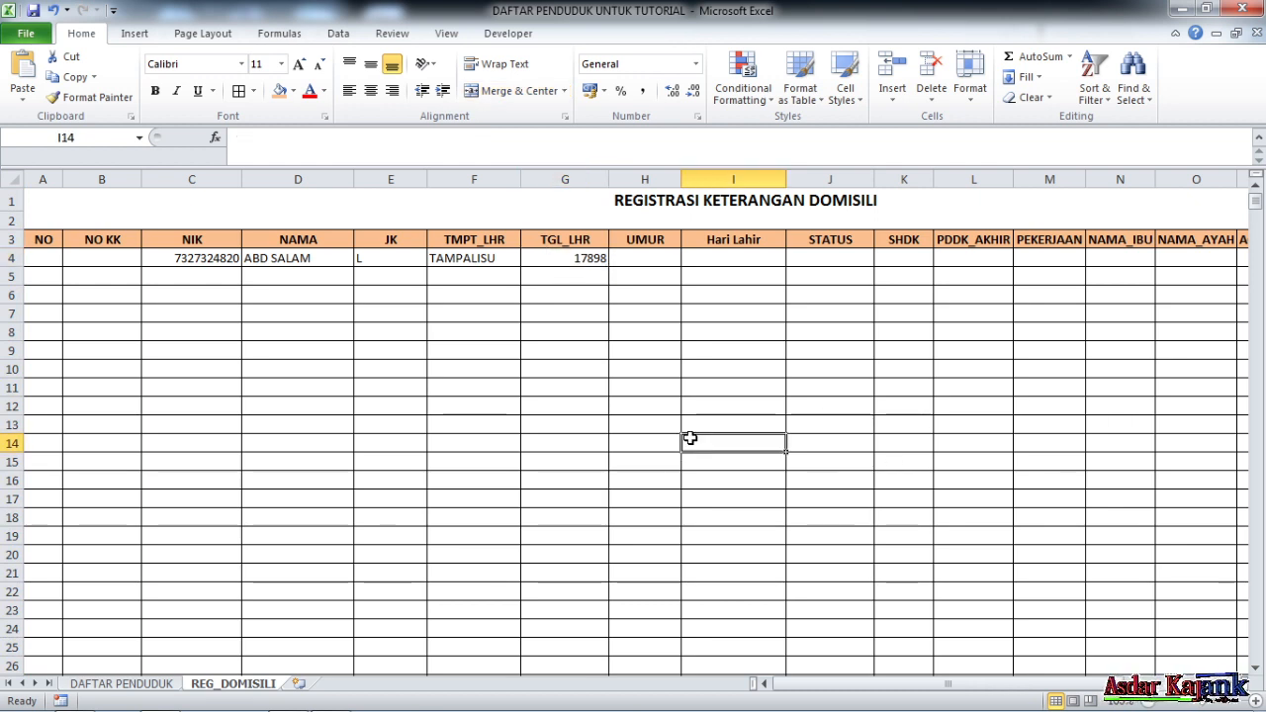
click(577, 255)
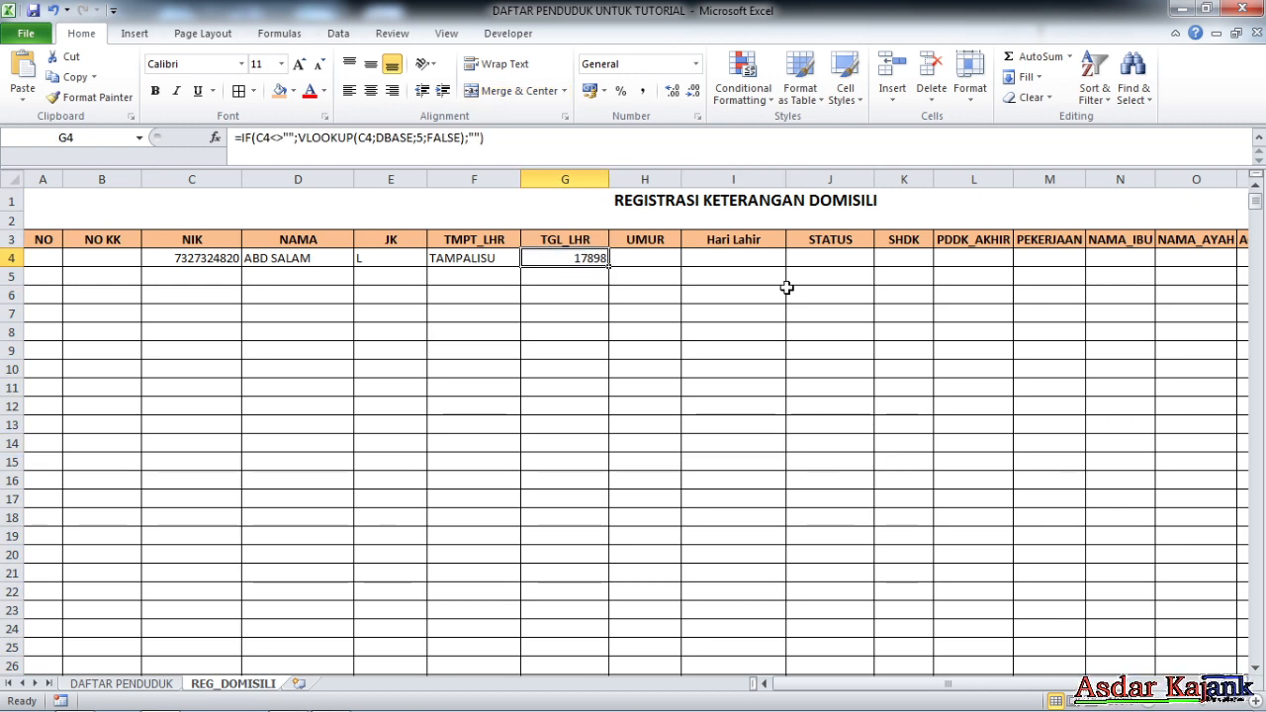
key(ctrl+shift+Down)
key(ctrl+shift+Up)
key(ctrl+shift+Down)
key(ctrl+shift+Up)
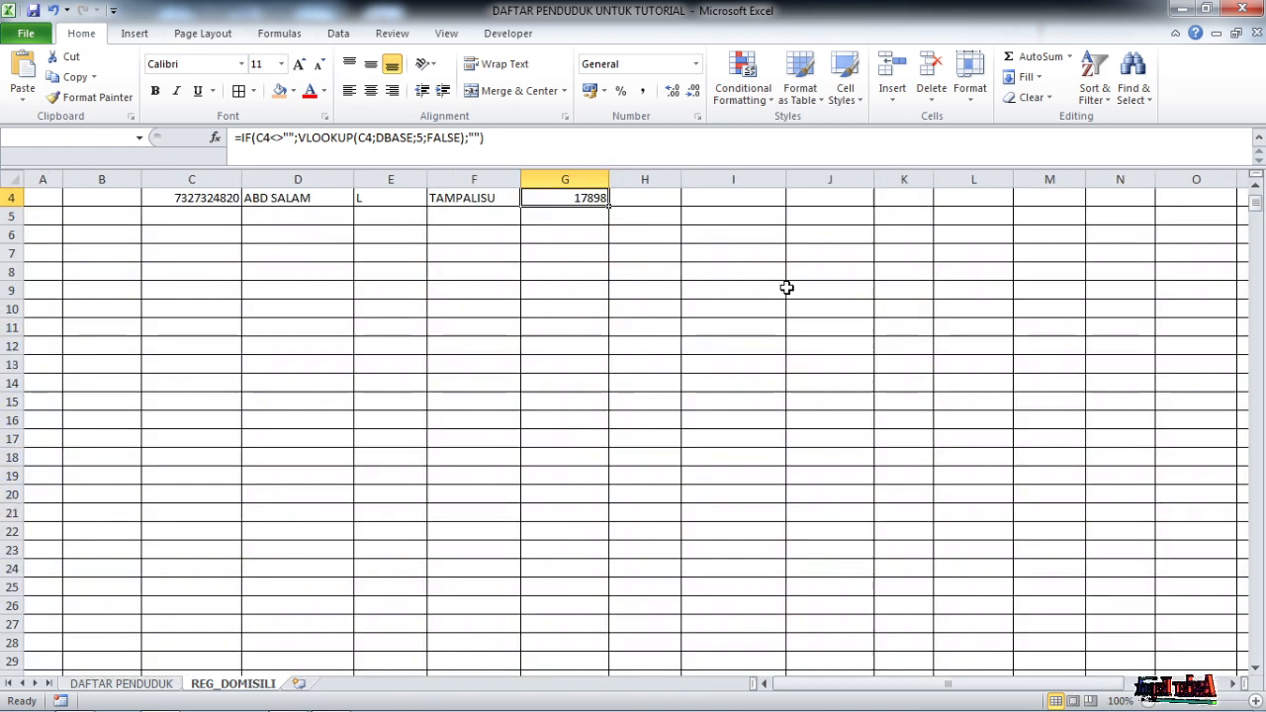
key(shift+Down)
key(shift+Down)
key(shift+Down)
key(shift+Down)
key(shift+Down)
key(shift+Down)
key(shift+Down)
key(shift+Down)
key(shift+Down)
key(shift+Down)
key(shift+Down)
key(shift+Down)
key(shift+Down)
key(shift+Down)
key(shift+Down)
key(shift+Down)
key(shift+Down)
key(shift+Down)
key(shift+Down)
key(shift+Down)
key(shift+Down)
key(shift+Down)
key(shift+Down)
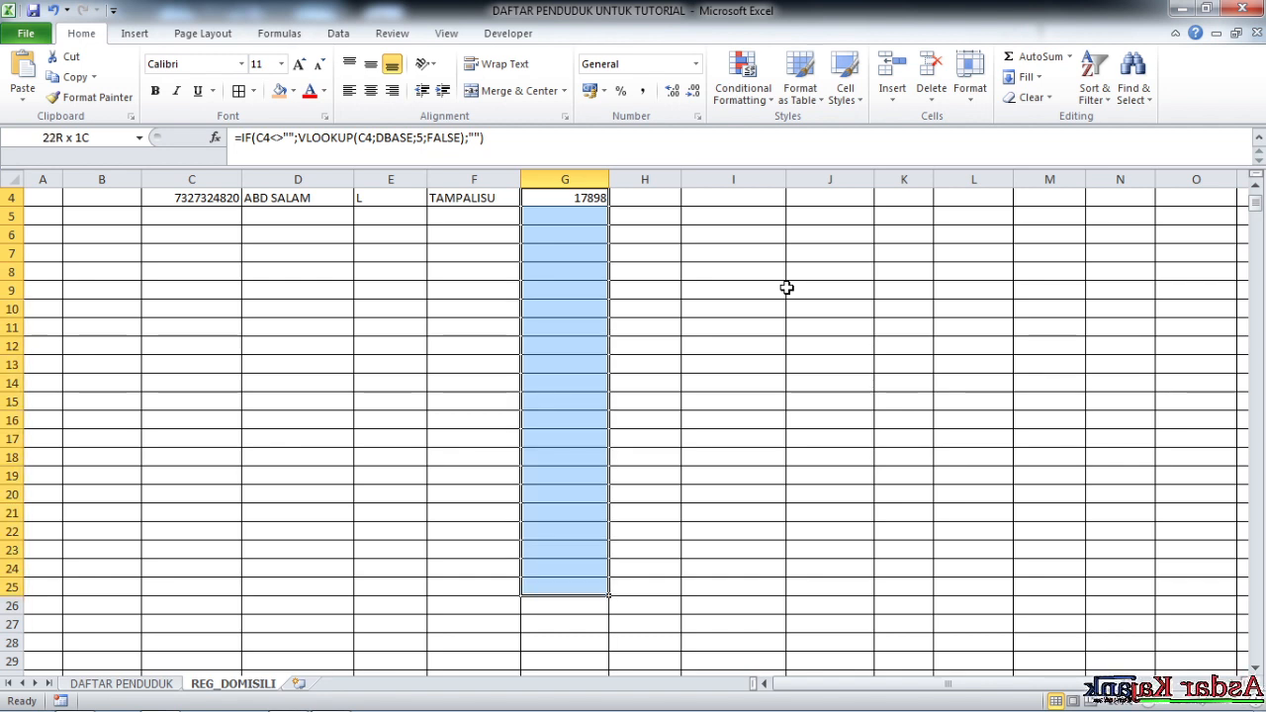
key(shift+Down)
key(shift+Down)
key(shift+Down)
key(shift+Down)
key(shift+Down)
key(shift+Down)
key(shift+Down)
key(shift+Down)
key(shift+Down)
key(shift+Down)
key(shift+Down)
key(shift+Down)
key(shift+Down)
key(shift+Down)
key(shift+Down)
key(shift+Down)
key(shift+Down)
key(shift+Down)
key(shift+Down)
key(shift+Down)
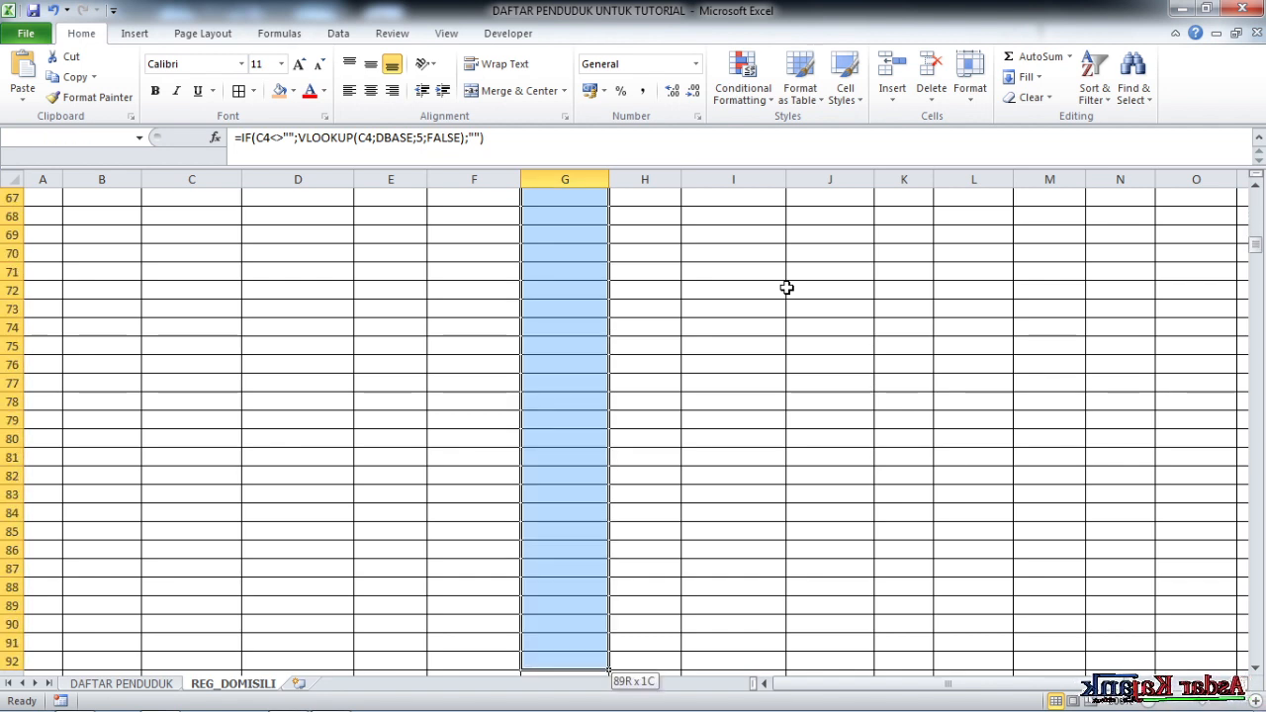
key(shift+Down)
key(shift+Down)
key(shift+Down)
key(shift+Down)
key(shift+Down)
key(shift+Down)
key(shift+Down)
key(shift+Down)
key(shift+Down)
key(shift+Down)
key(shift+Down)
key(shift+Down)
key(shift+Down)
key(shift+Down)
key(shift+Down)
key(shift+Down)
key(shift+Down)
key(shift+Down)
key(shift+Down)
key(shift+Down)
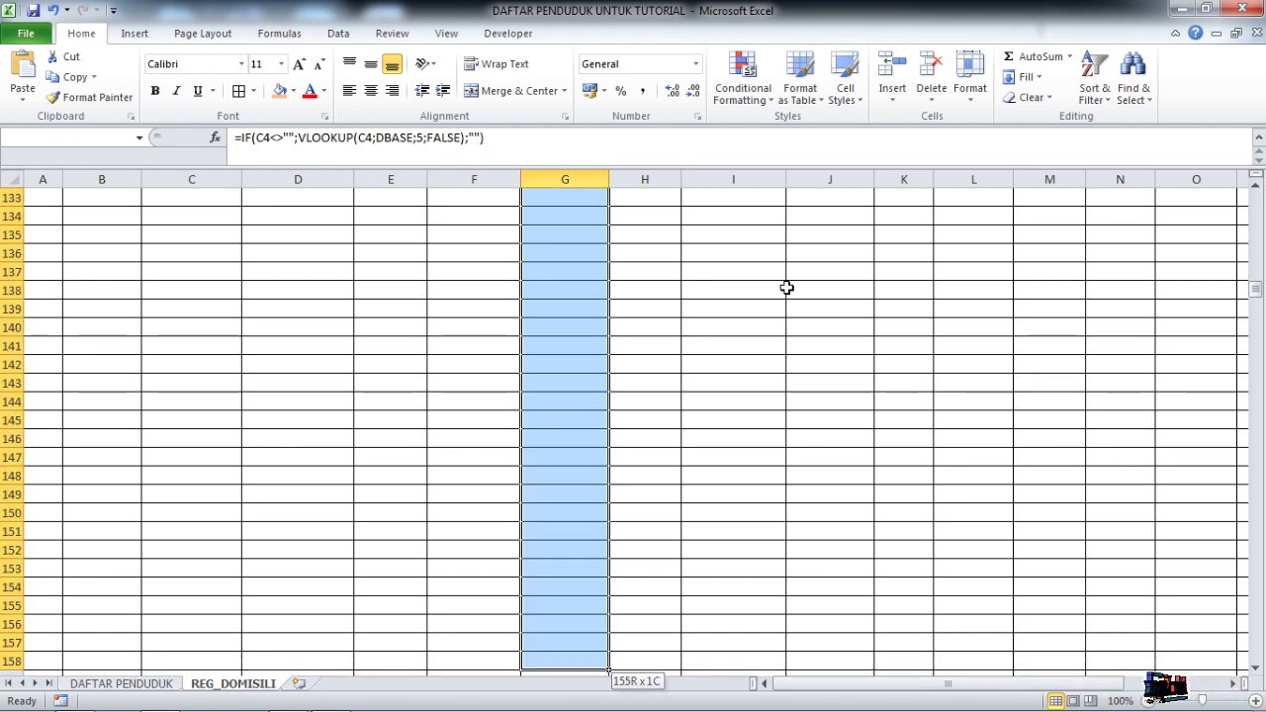
key(shift+Down)
key(shift+Down)
key(shift+Down)
key(shift+Down)
key(shift+Down)
key(shift+Down)
key(shift+Down)
key(shift+Down)
key(shift+Down)
key(shift+Down)
key(shift+Down)
key(shift+Down)
key(shift+Down)
key(shift+Down)
key(shift+Down)
key(shift+Down)
key(shift+Down)
key(shift+Down)
key(shift+Down)
key(shift+Down)
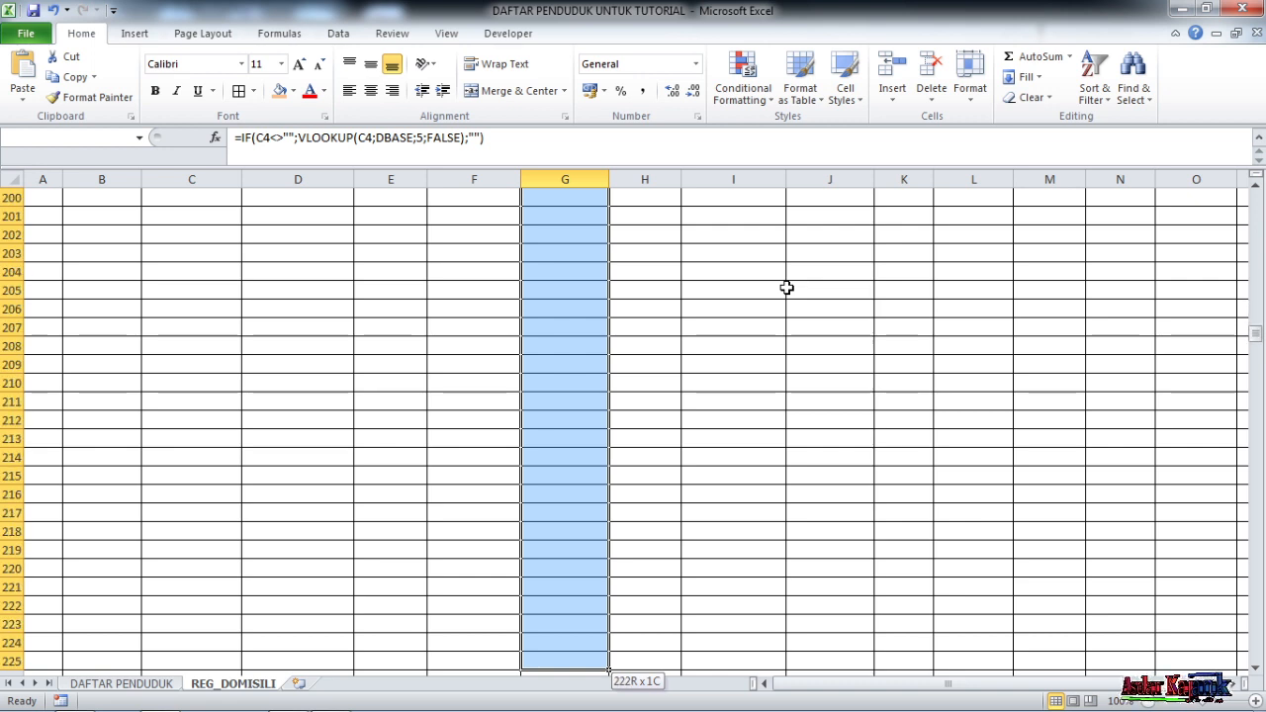
key(ctrl+shift+Down)
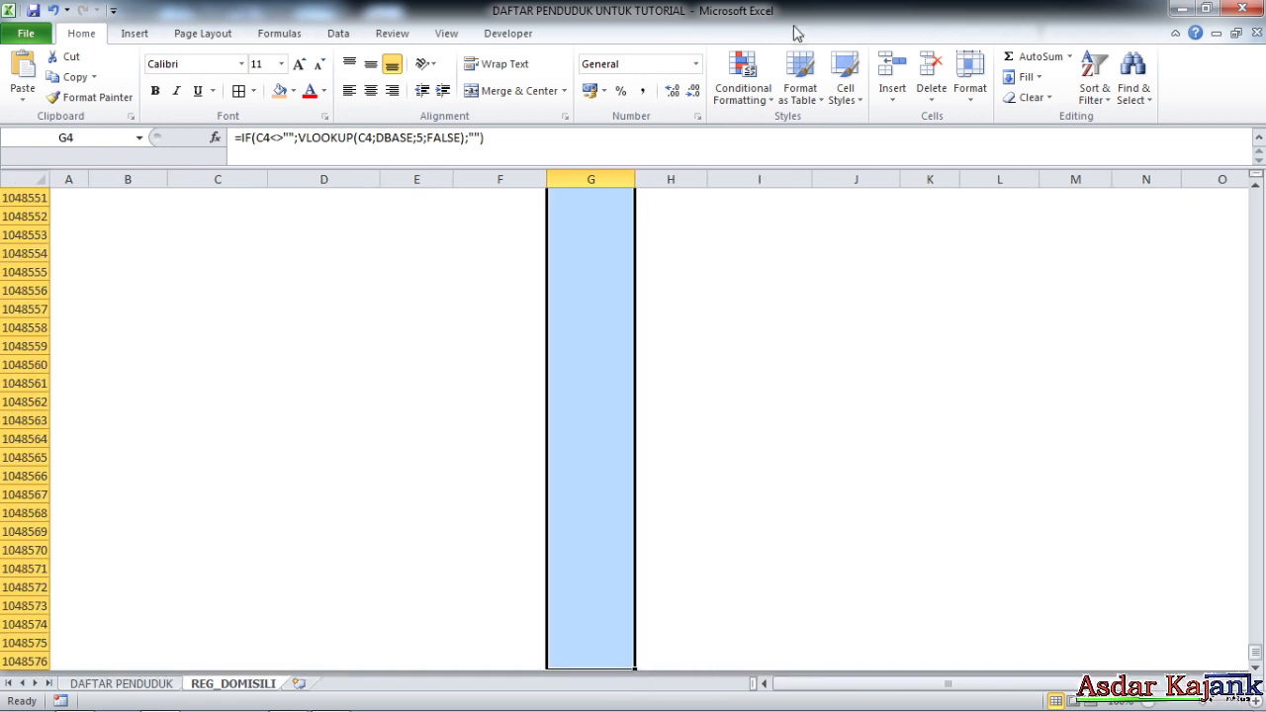
scroll(608, 303, up, 8)
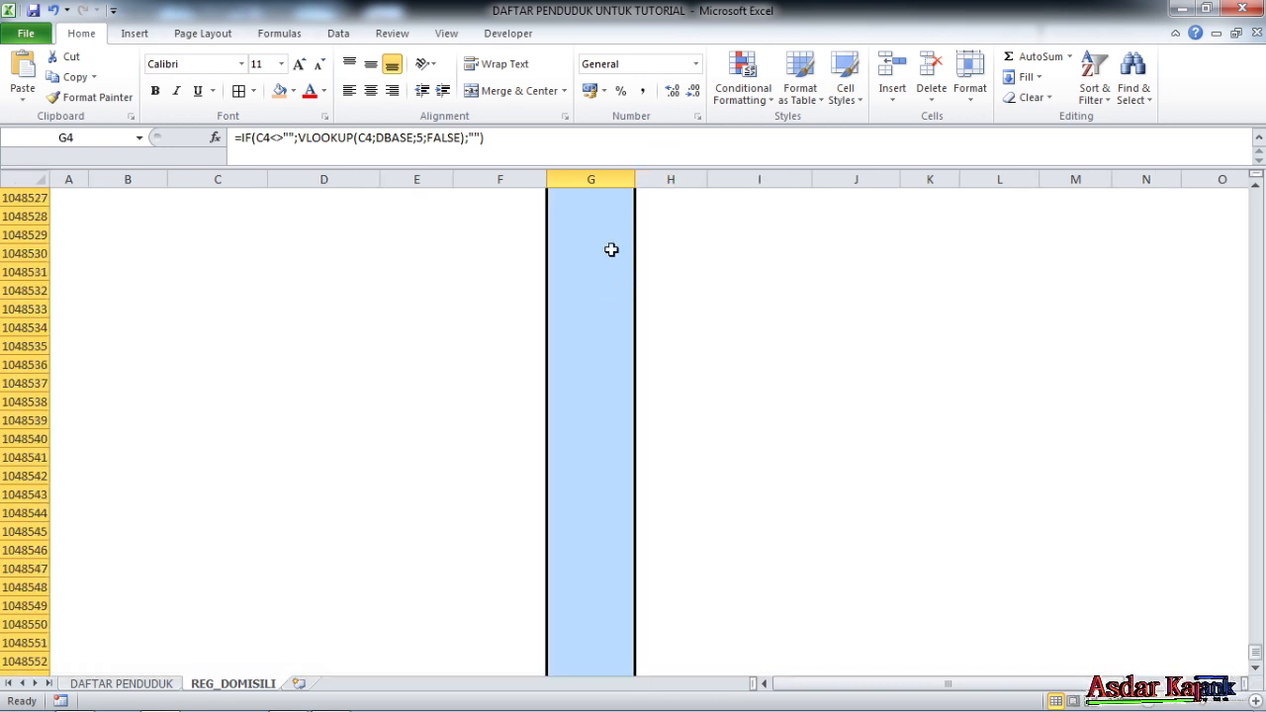
Give the selected TGL_LHR cells a custom DD-MM-YYYY format so G4 shows 31-12-1948
right_click(611, 249)
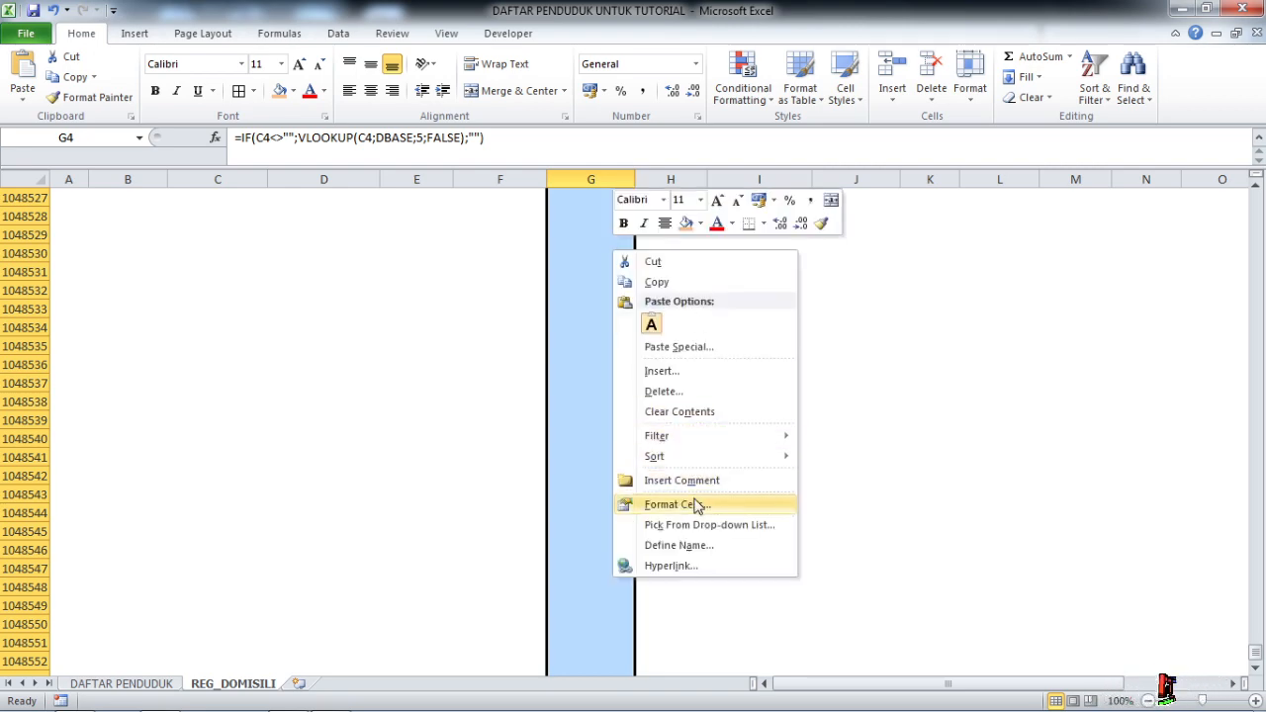
click(695, 504)
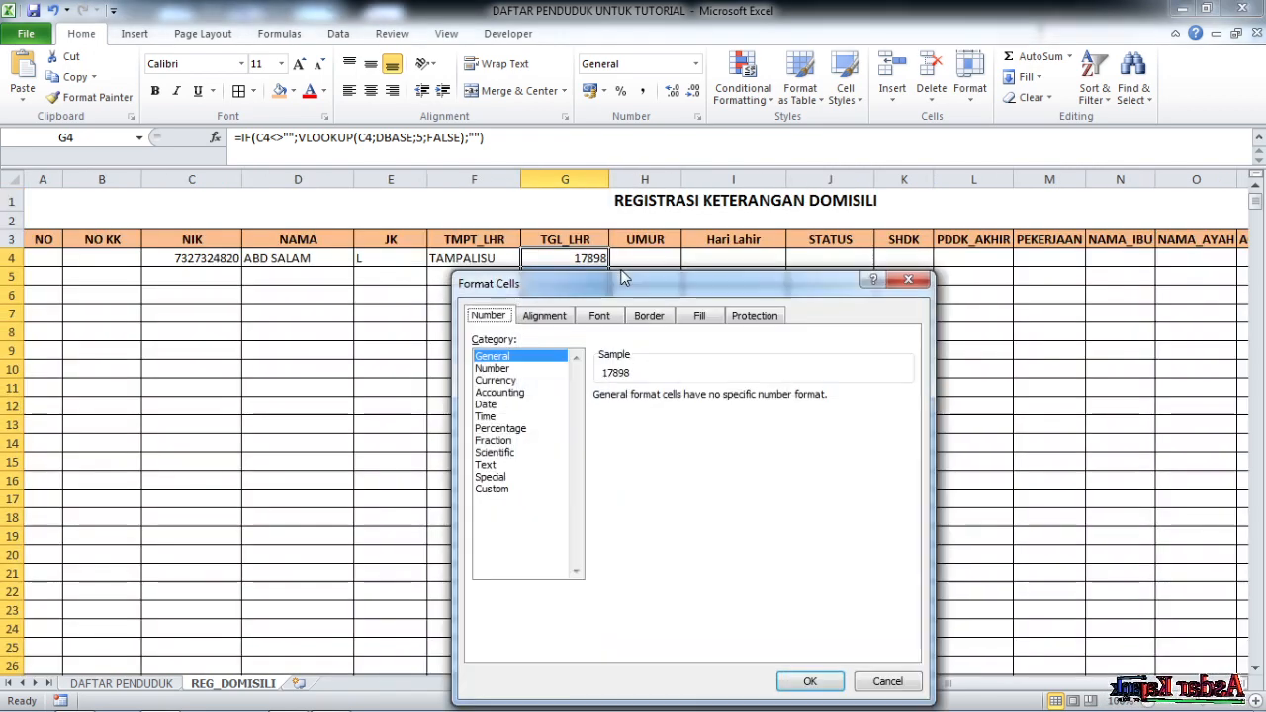
click(493, 488)
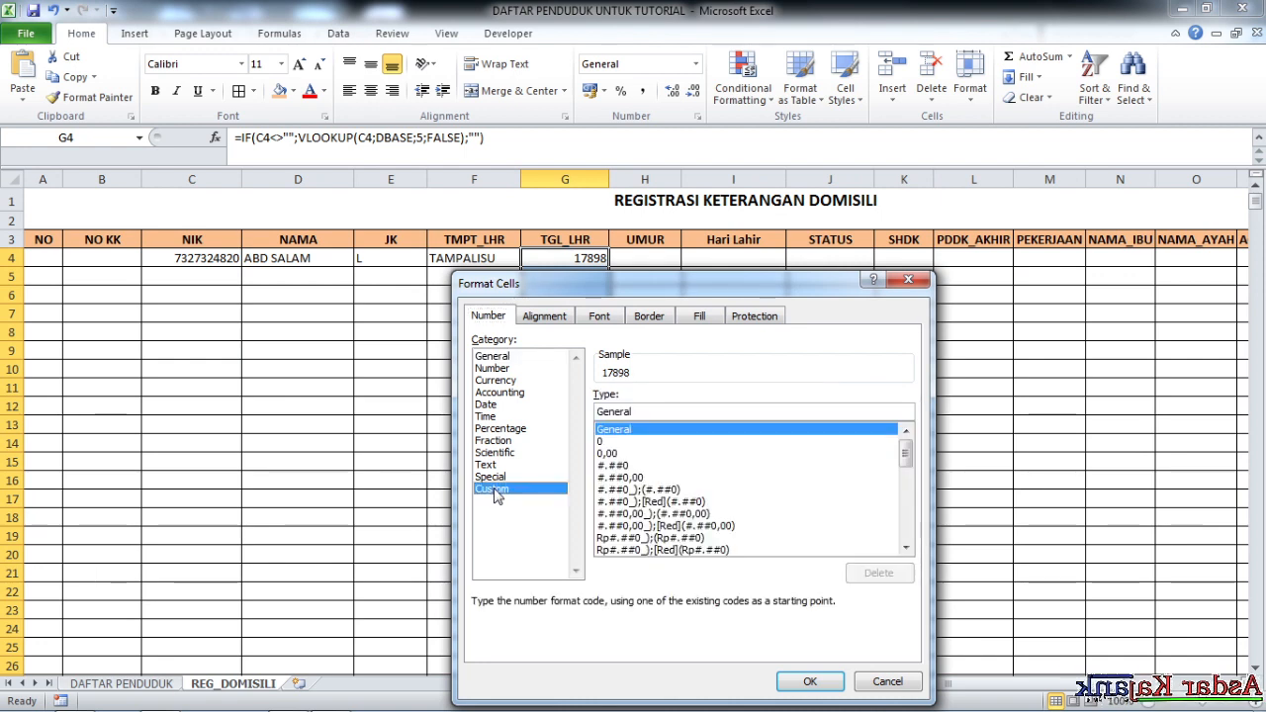
double_click(638, 411)
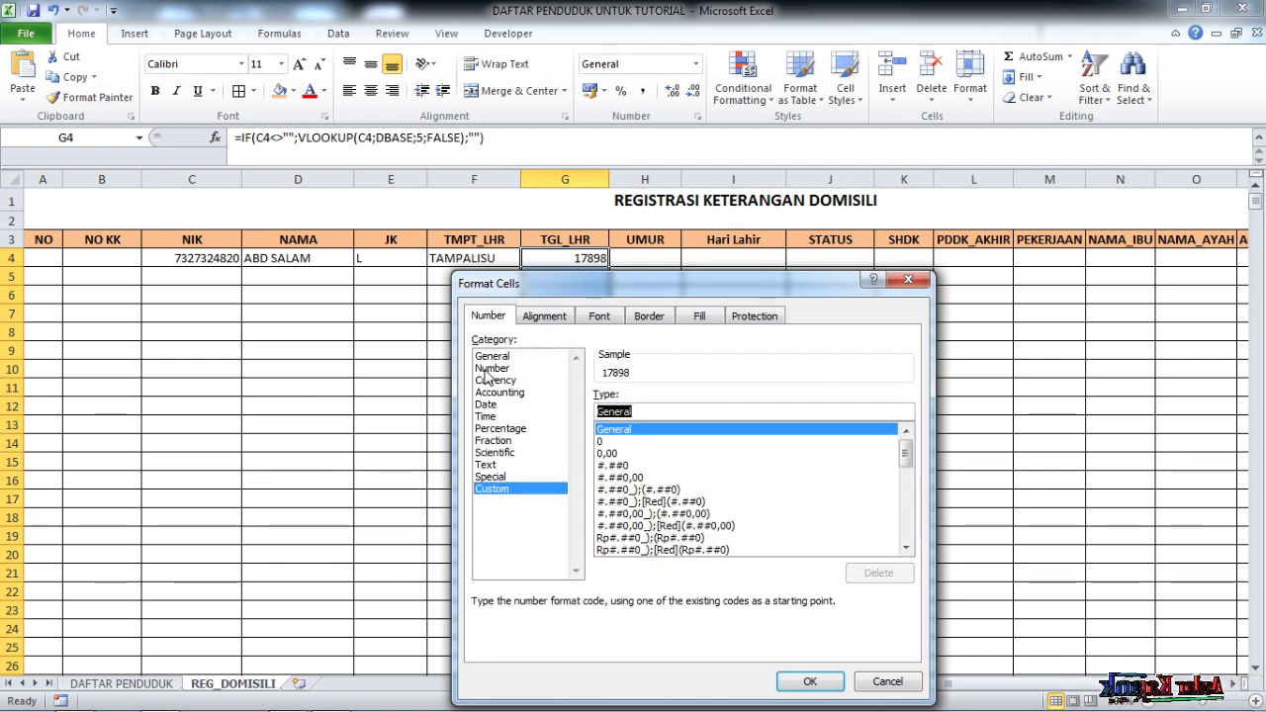
text(DD-MM-YYYY)
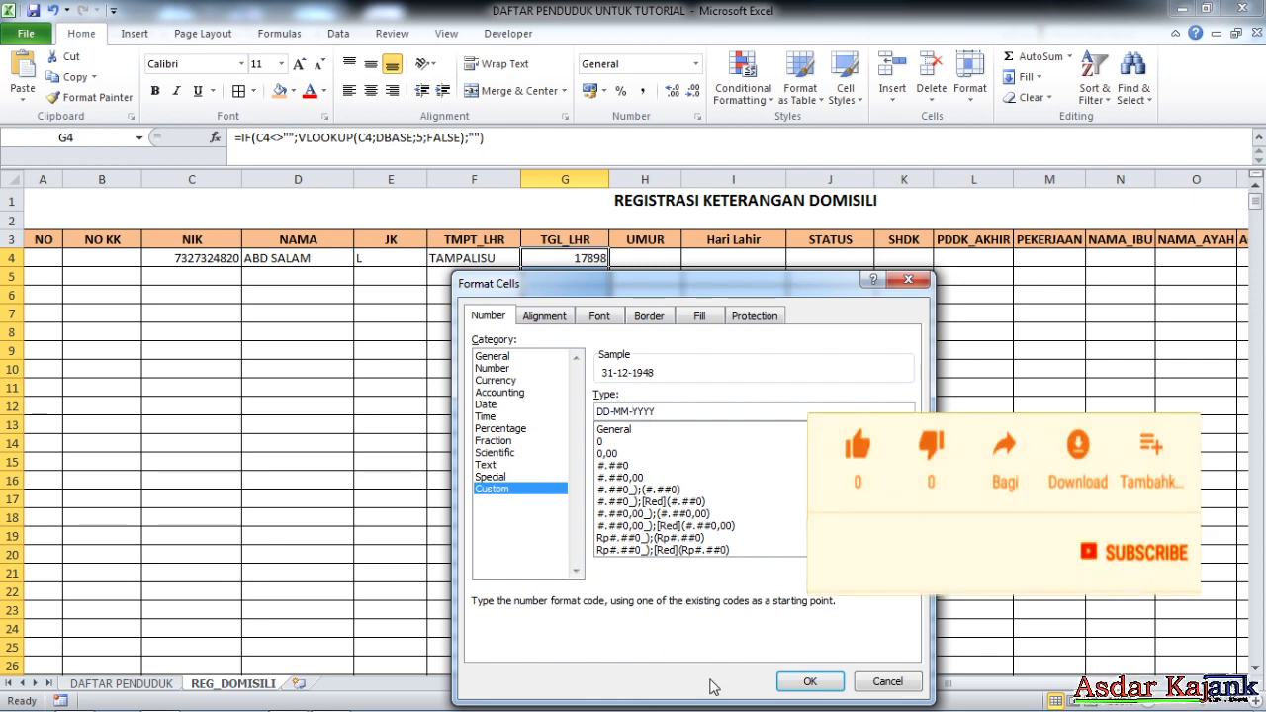
click(809, 681)
click(670, 332)
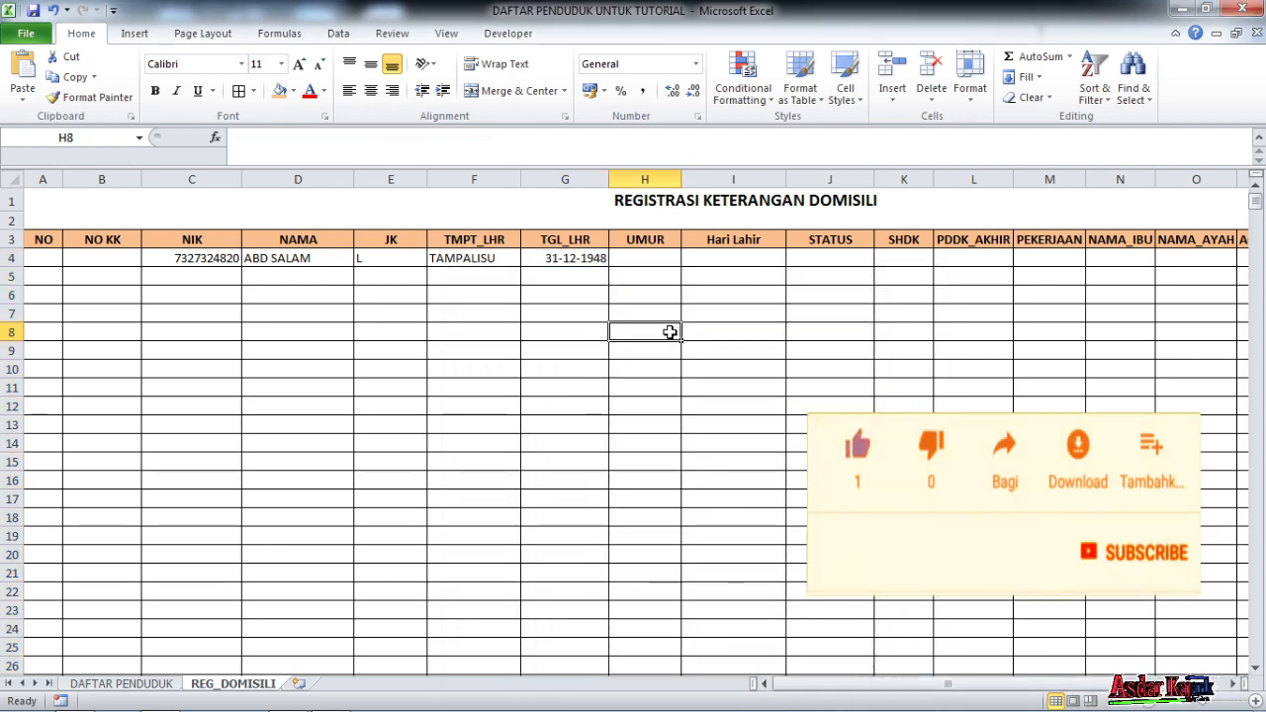
click(586, 258)
click(624, 294)
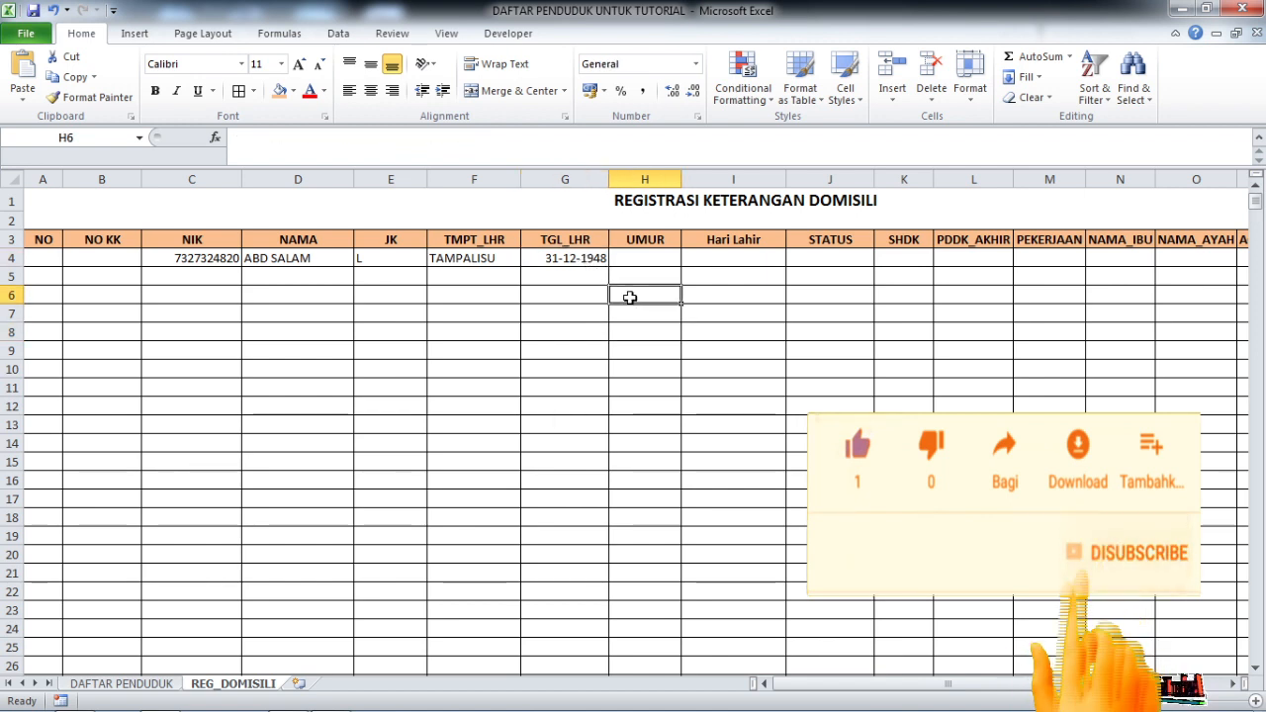
Apply the Short Date number format to the whole TGL_LHR column G
click(576, 259)
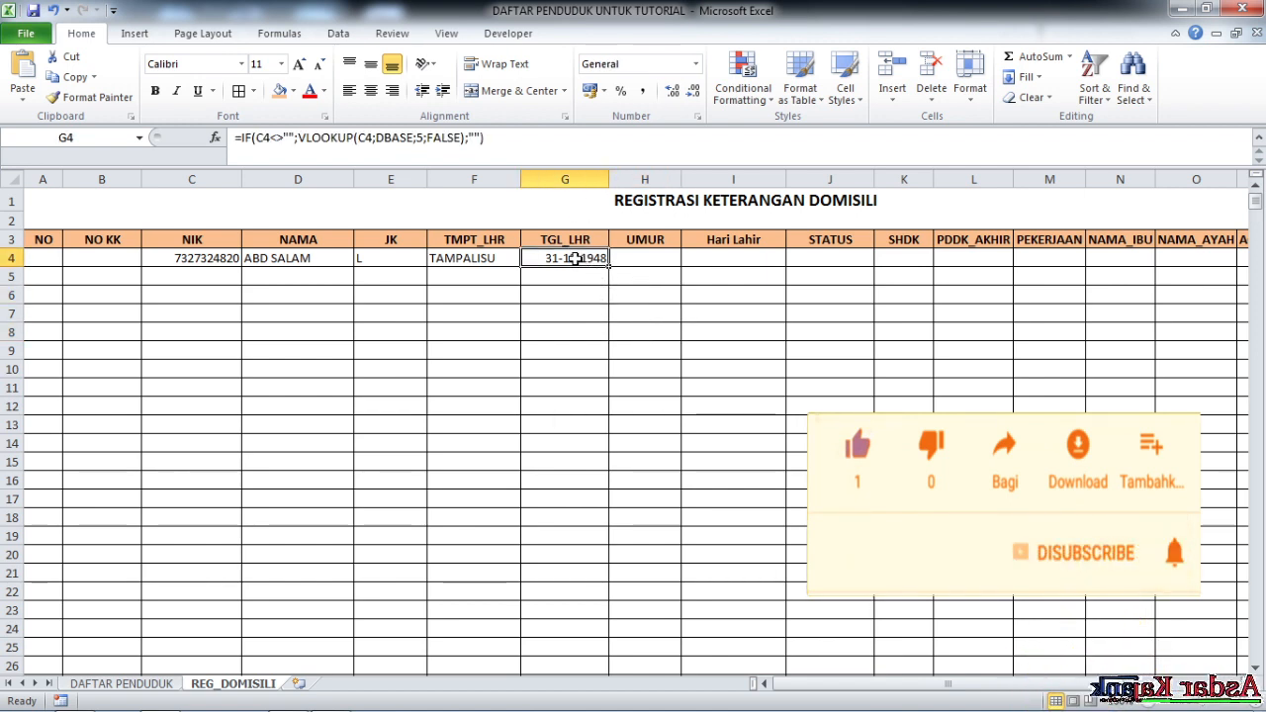
click(565, 179)
click(698, 63)
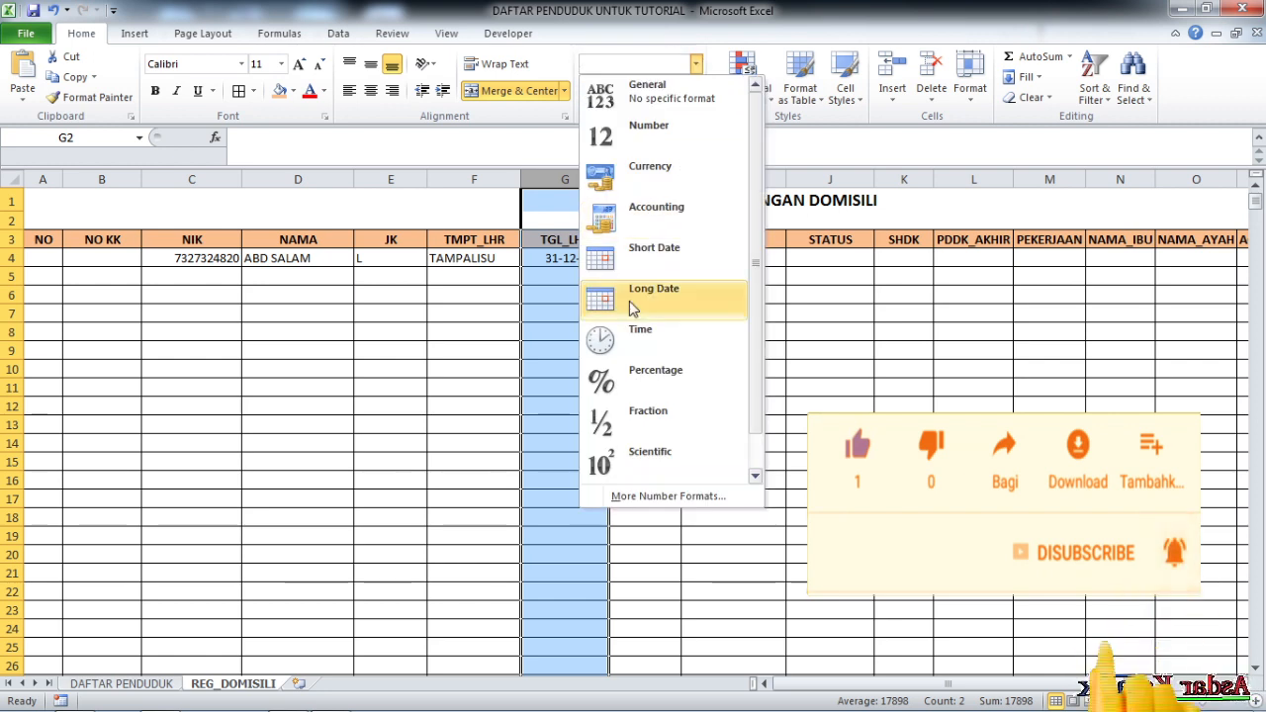
click(655, 254)
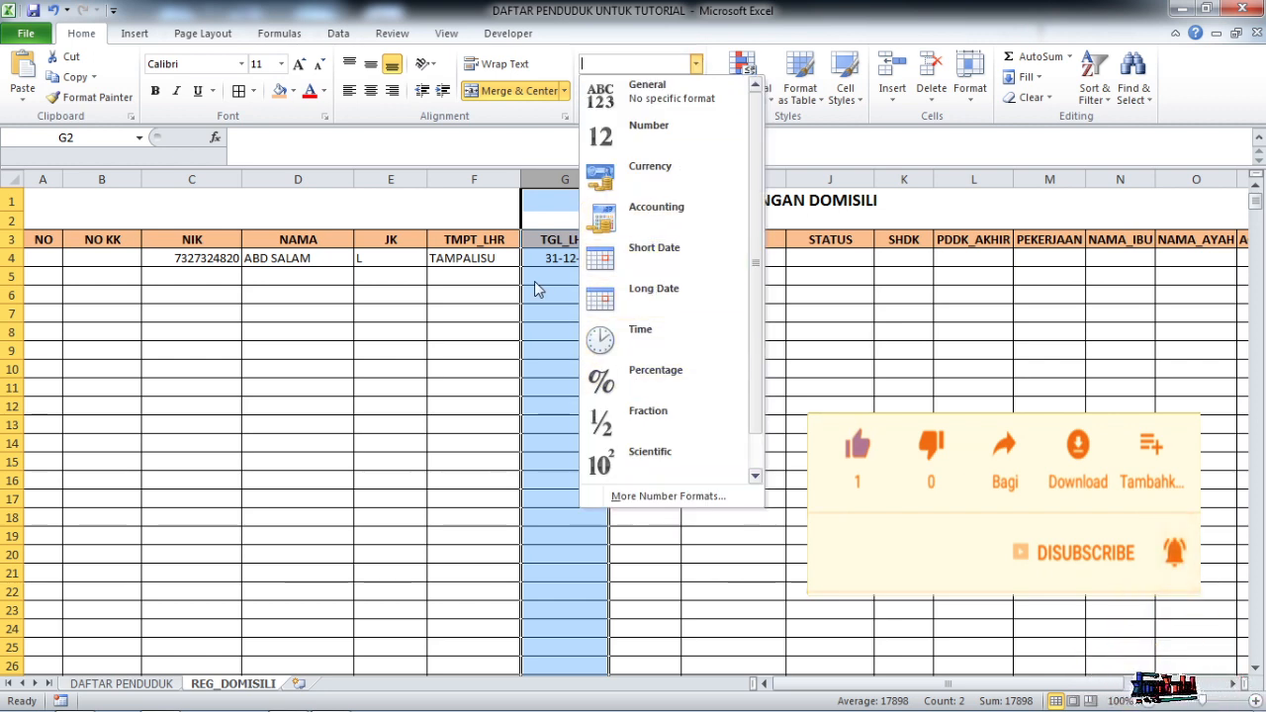
click(645, 293)
click(729, 292)
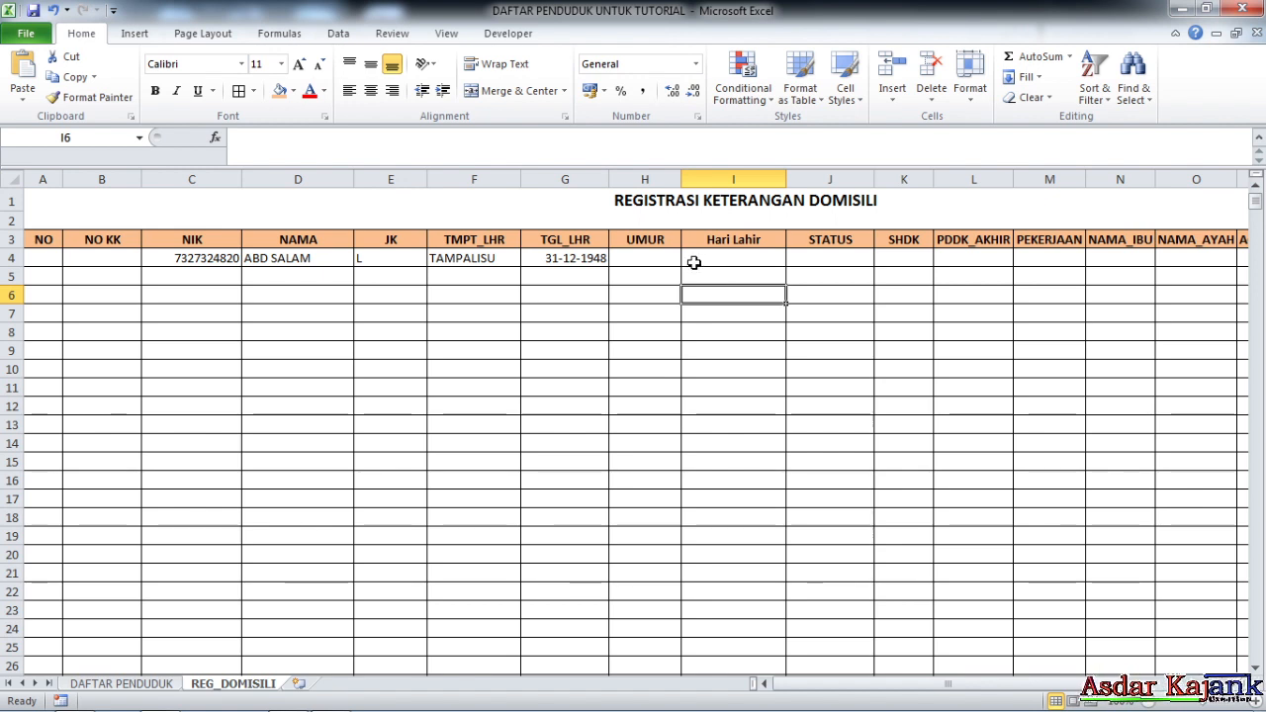
Delete columns H and I (UMUR and Hari Lahir) from the REG_DOMISILI sheet
click(732, 256)
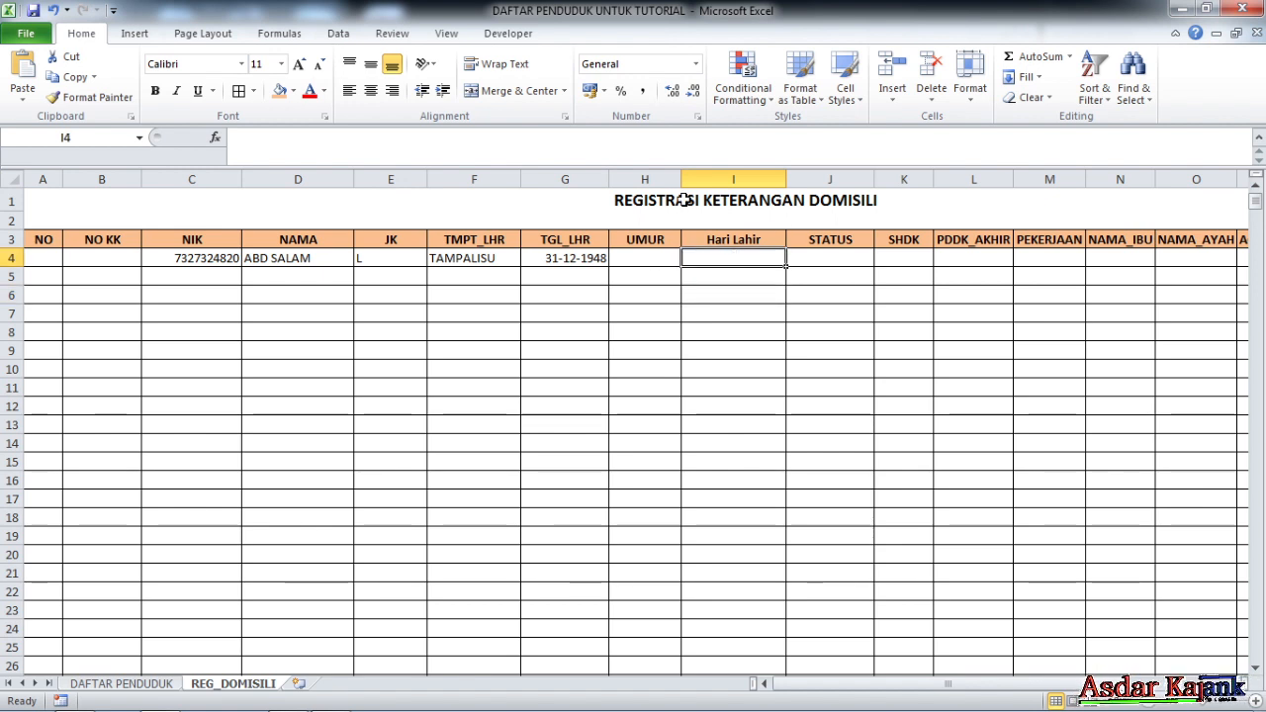
drag(645, 179, 705, 173)
click(703, 330)
right_click(706, 179)
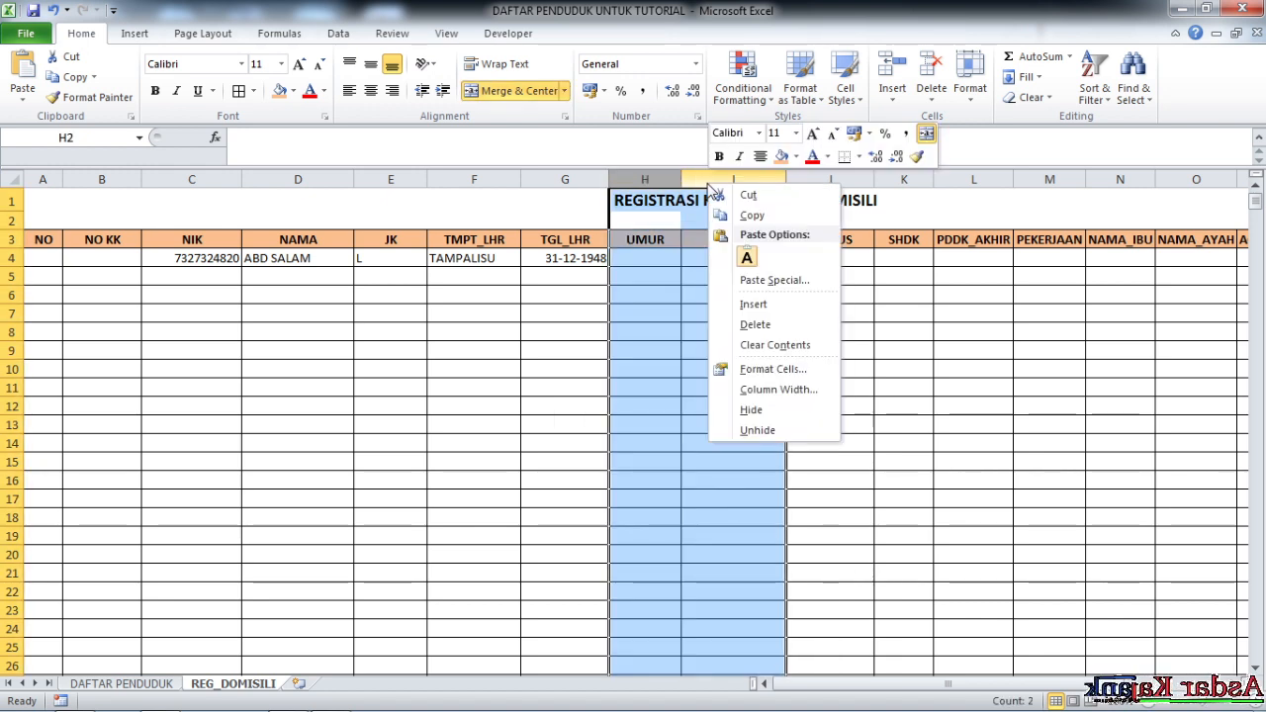
click(737, 330)
click(671, 318)
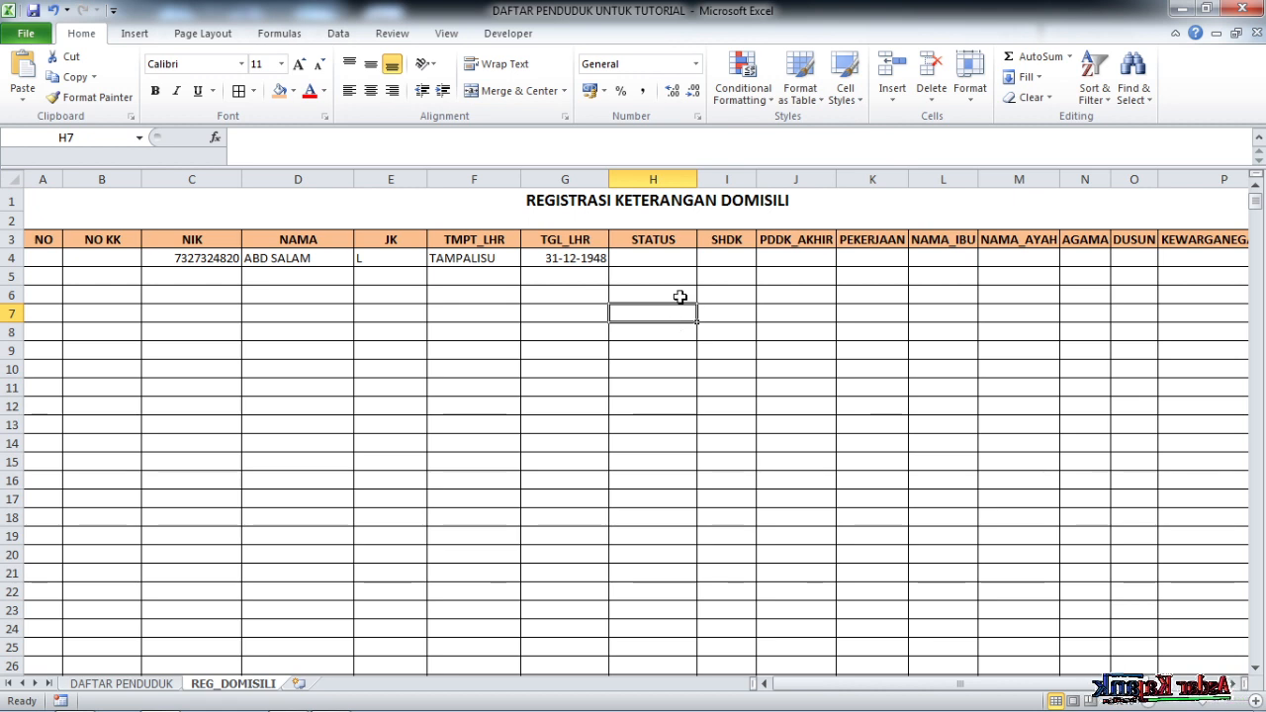
click(663, 257)
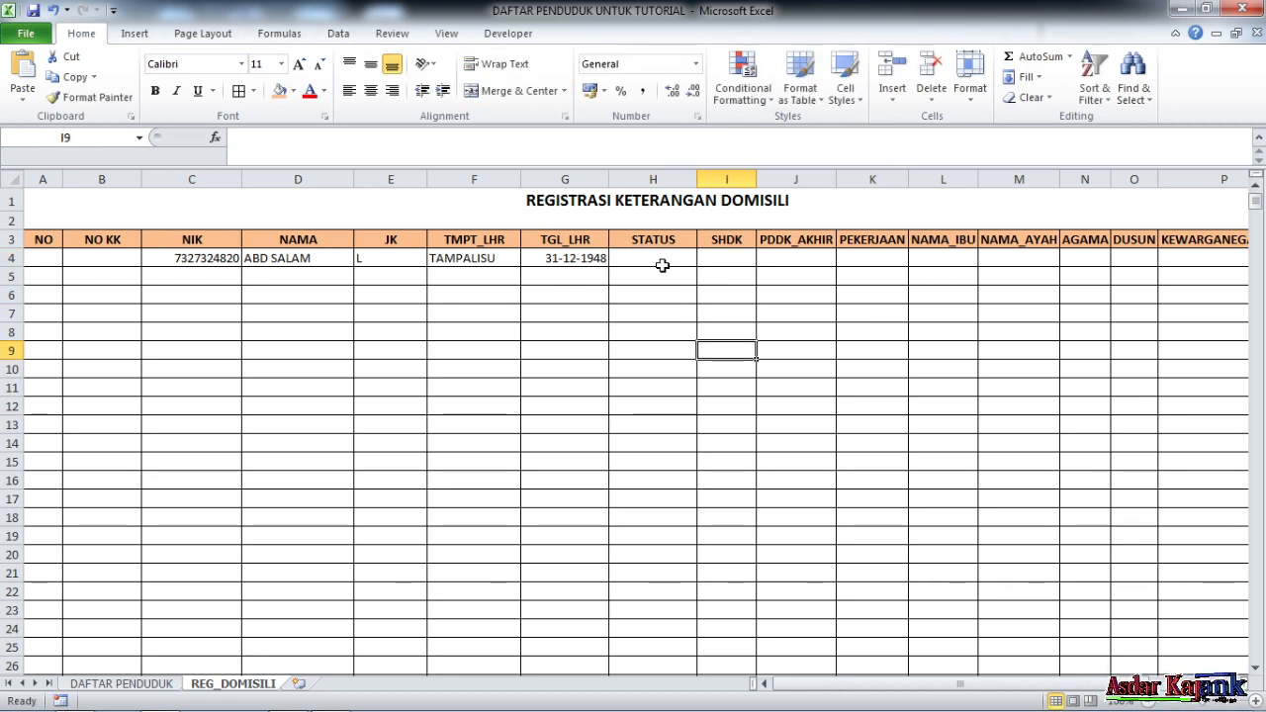
Paste the lookup formula into STATUS cell H4 with column index 6, showing KAWIN
click(296, 142)
text(=IF(C4<>"";VLOOKUP(C4;DBASE;2;FALSE);""))
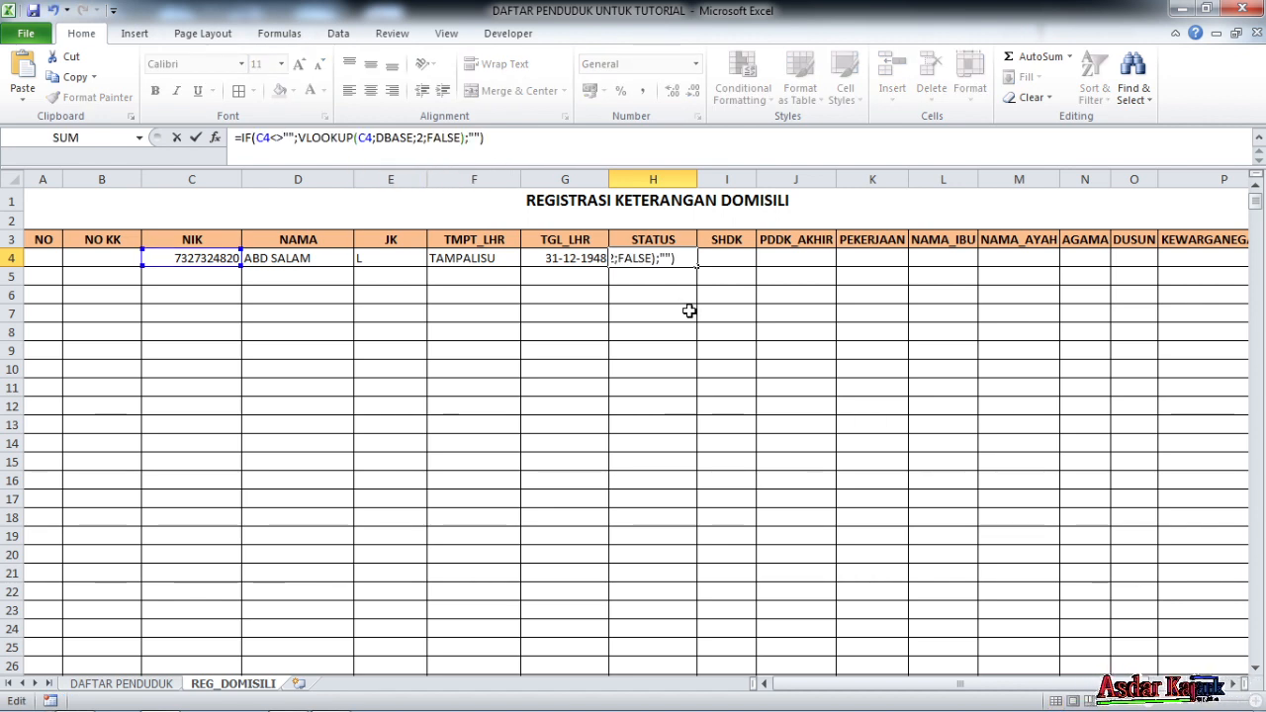
click(662, 258)
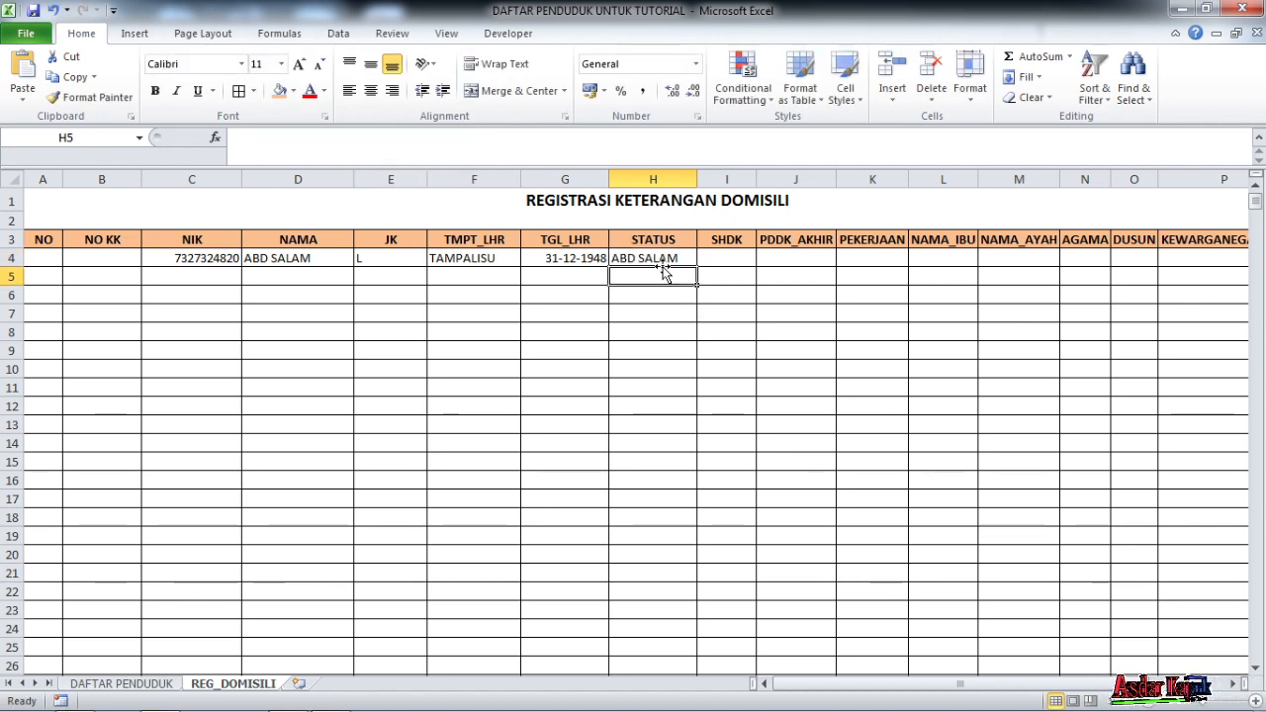
click(426, 139)
key(BackSpace)
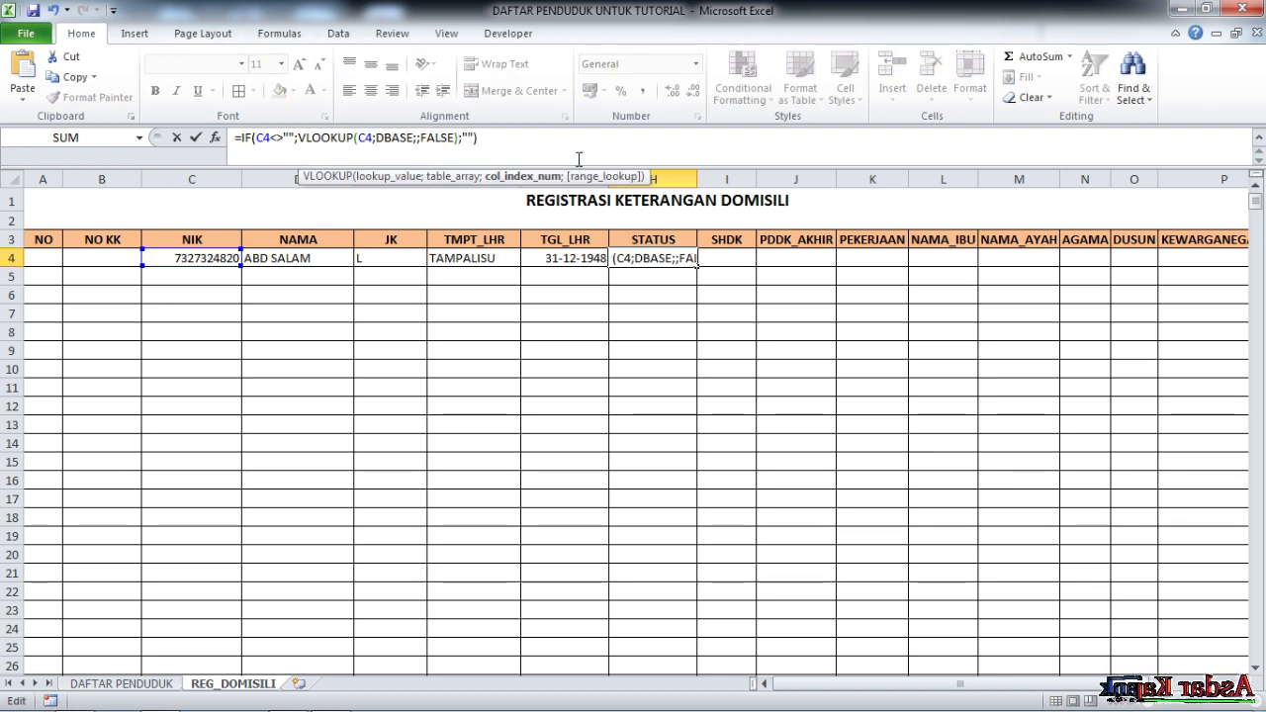
text(6)
key(Return)
click(687, 255)
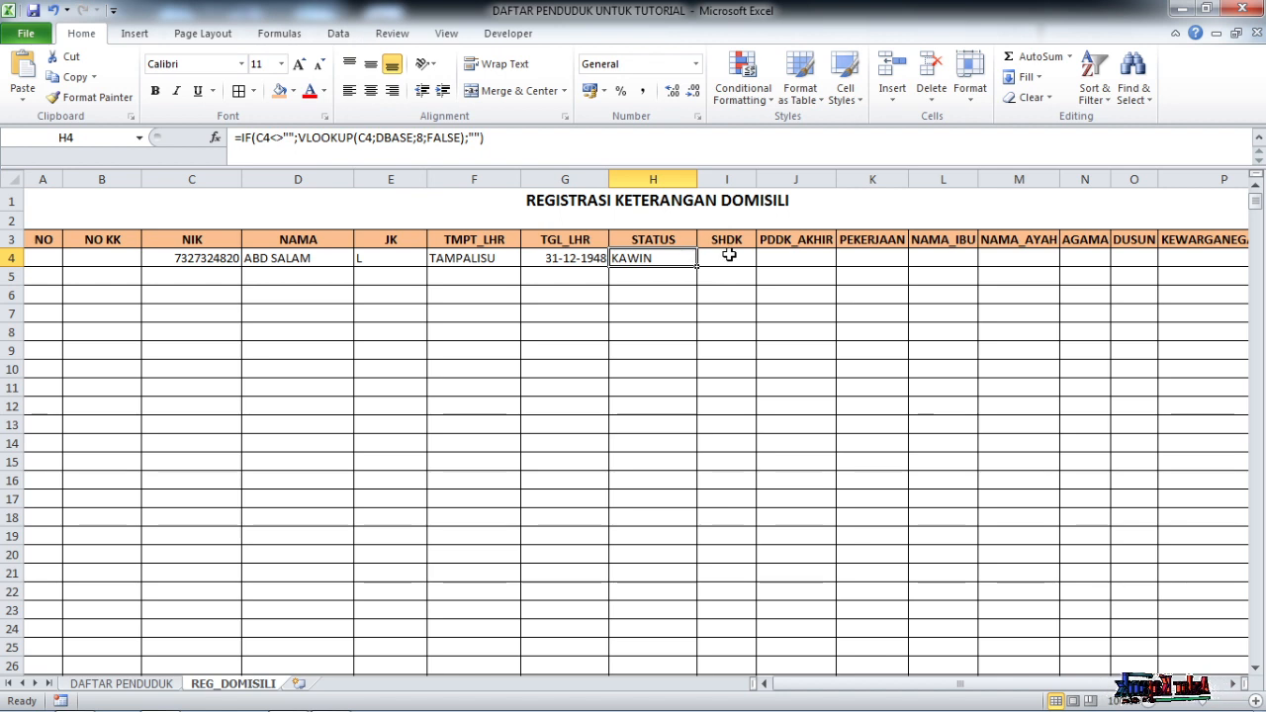
Paste the lookup into SHDK cell I4 with column index 9 and autofit column I
click(740, 256)
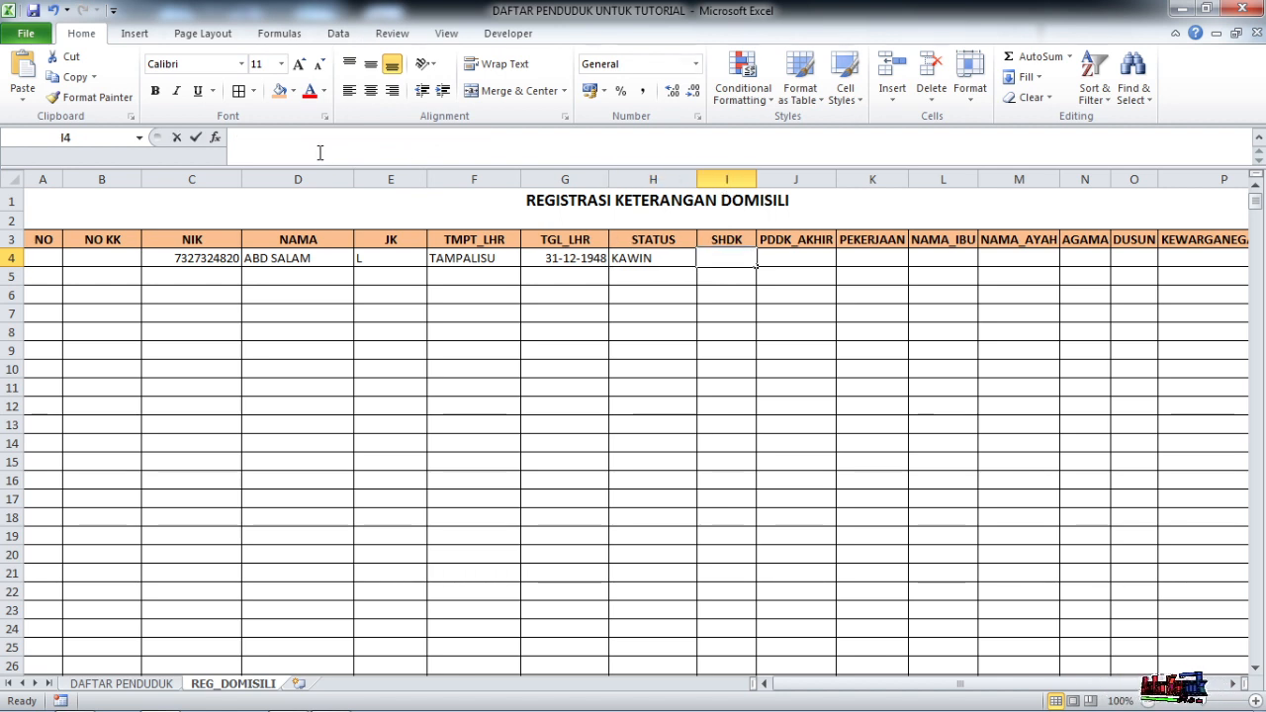
click(438, 142)
text(=IF(C4<>"";VLOOKUP(C4;DBASE;2;FALSE);""))
key(Return)
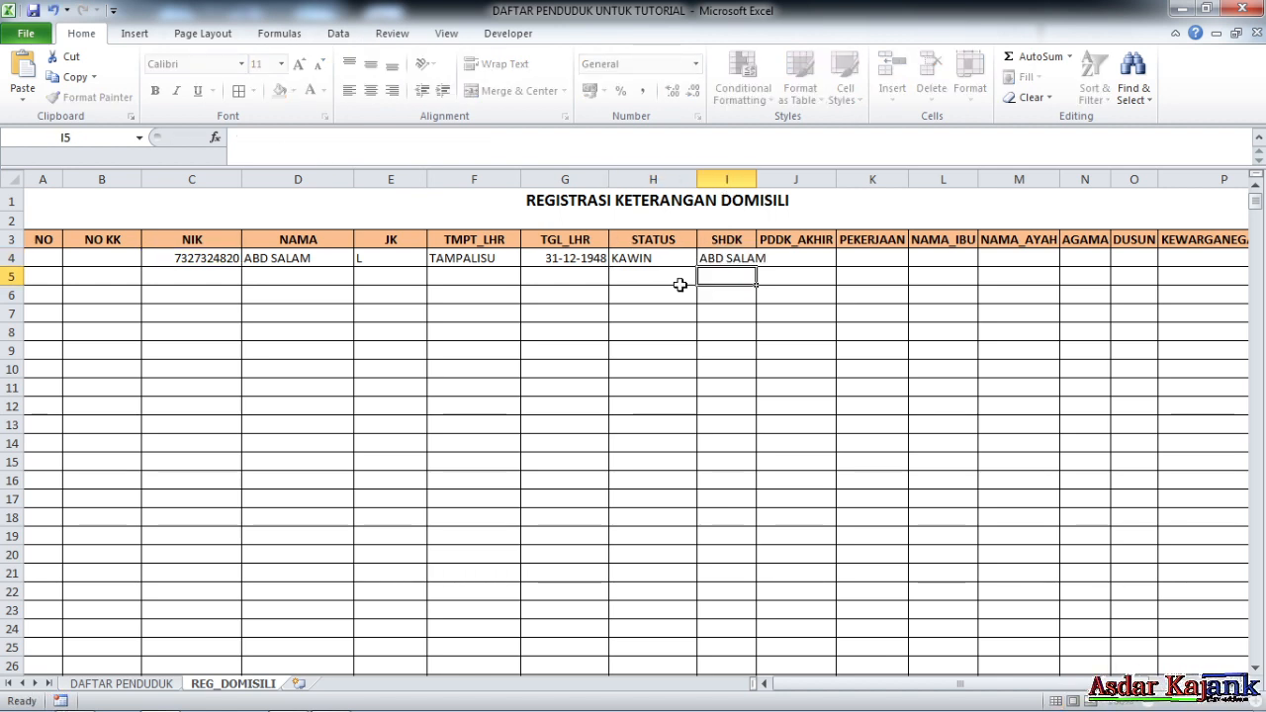
click(740, 256)
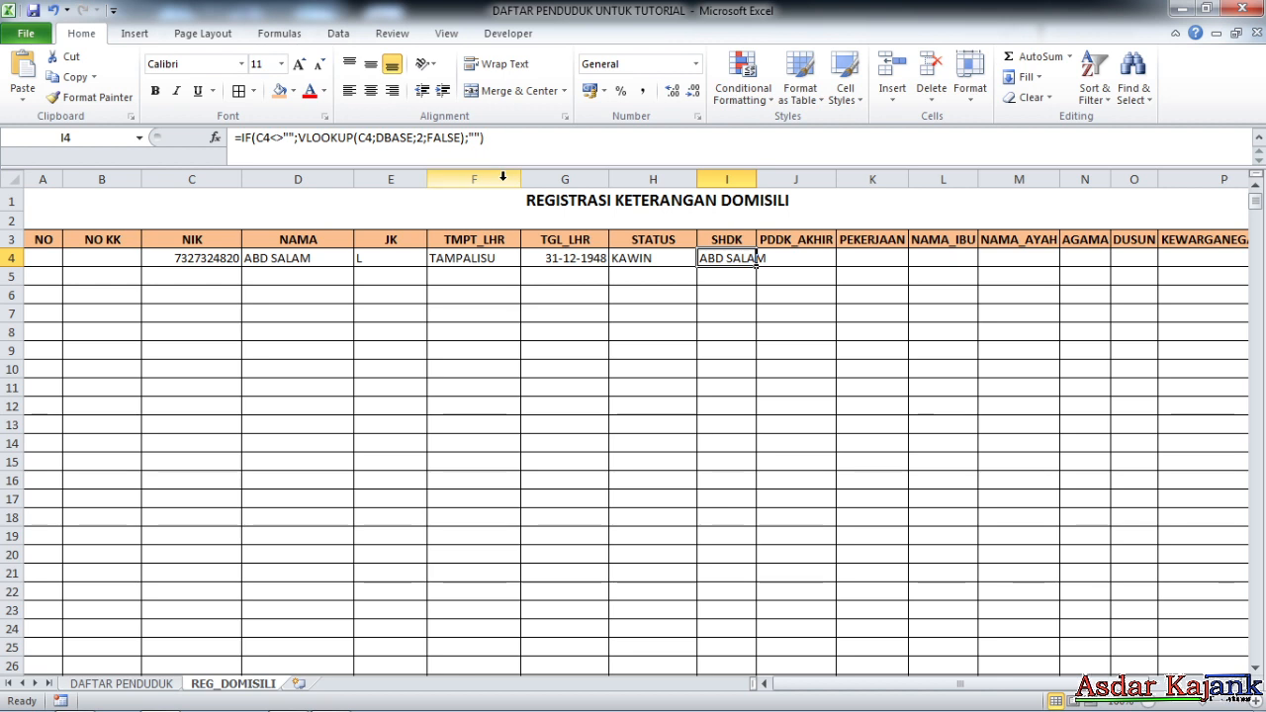
click(419, 138)
key(BackSpace)
text(9)
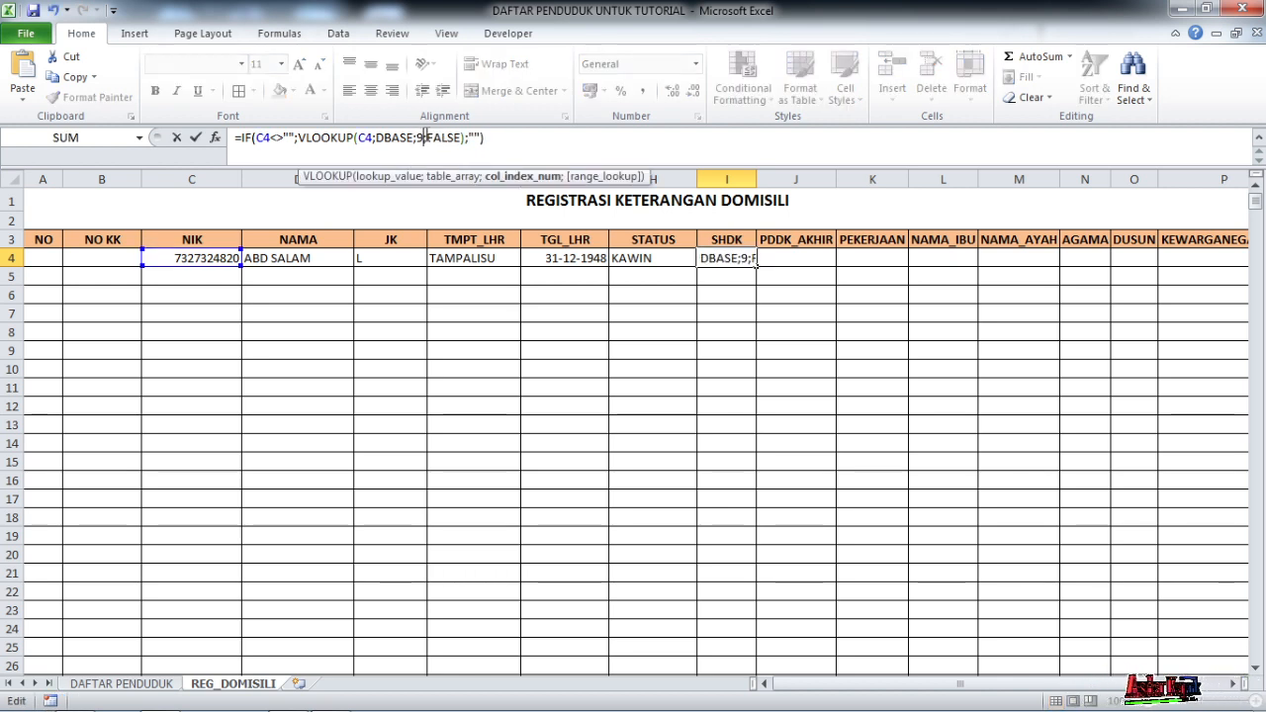
key(Return)
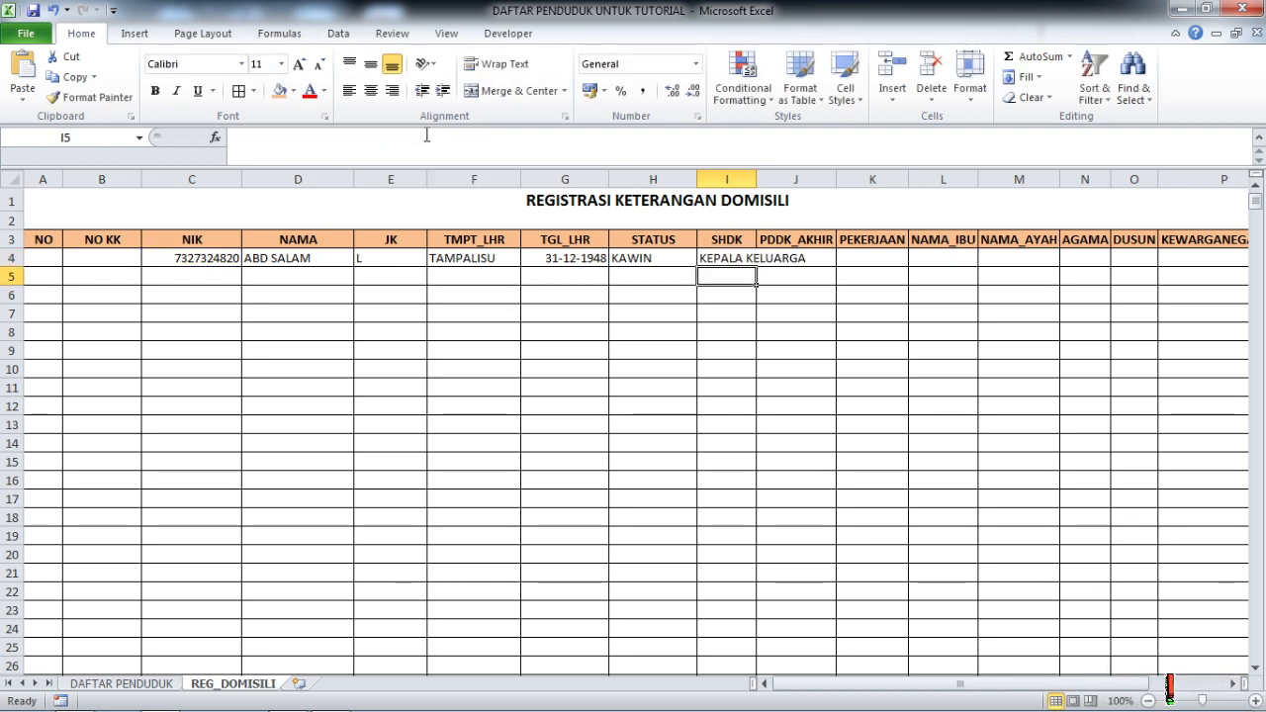
double_click(757, 178)
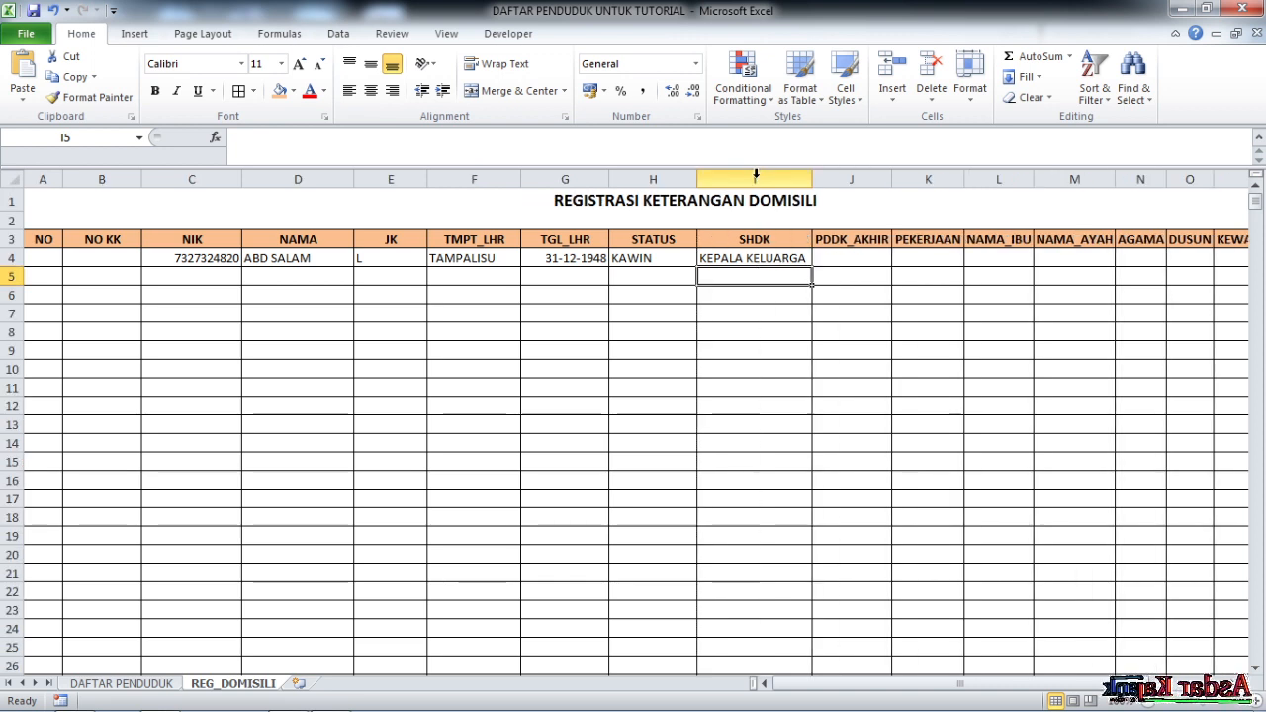
click(850, 260)
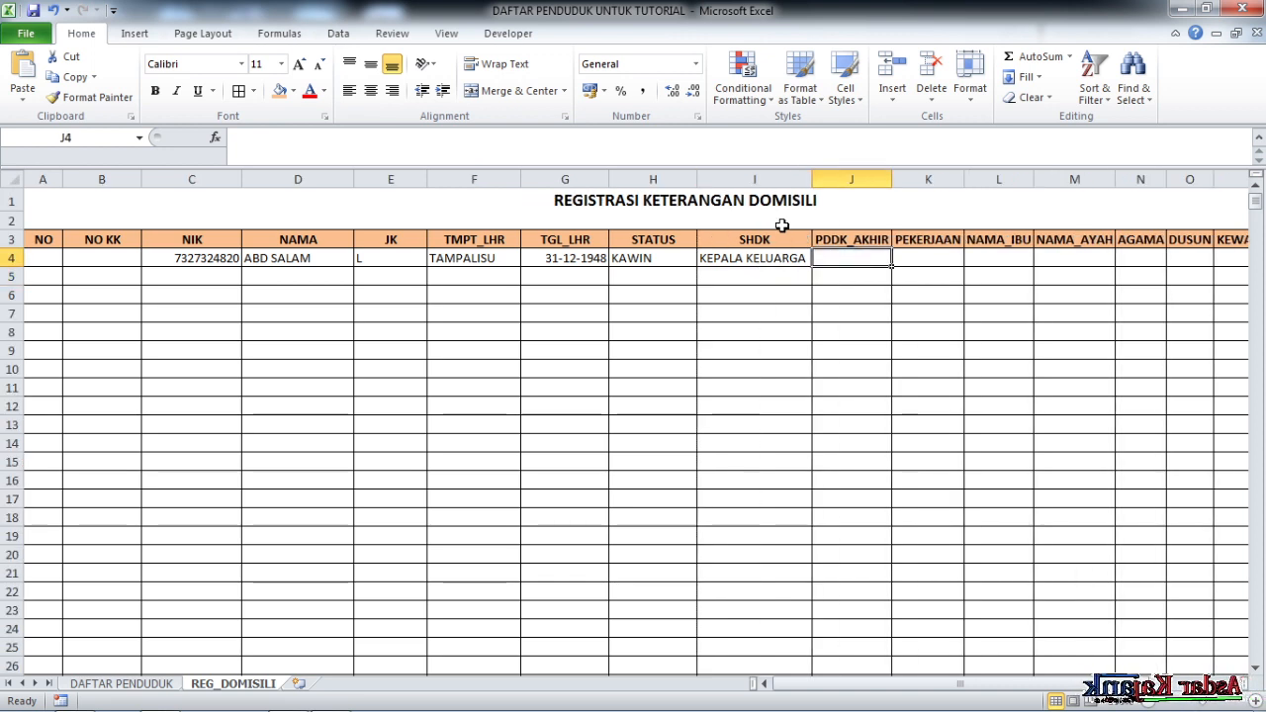
Fill J4 (PDDK_AKHIR, index 10, autofit) and K4 (PEKERJAAN, index 11) with the lookup
click(568, 148)
text(=IF(C4<>"";VLOOKUP(C4;DBASE;2;FALSE);""))
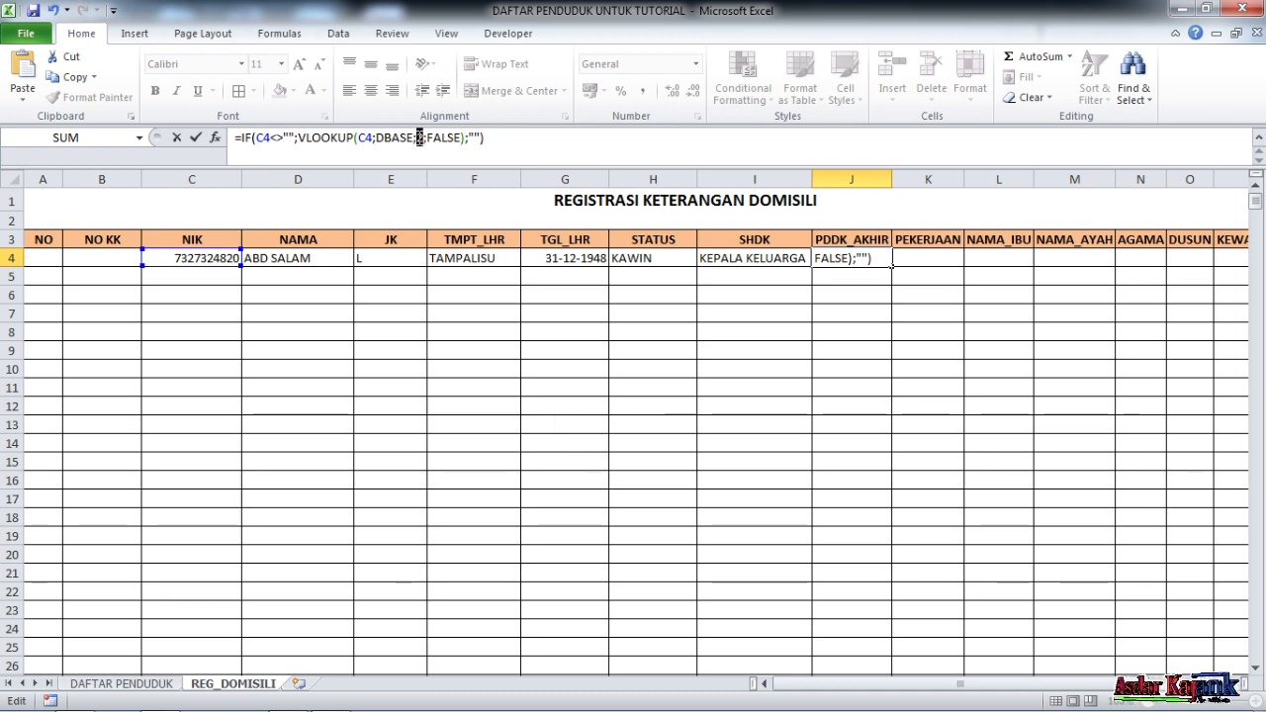
text(10)
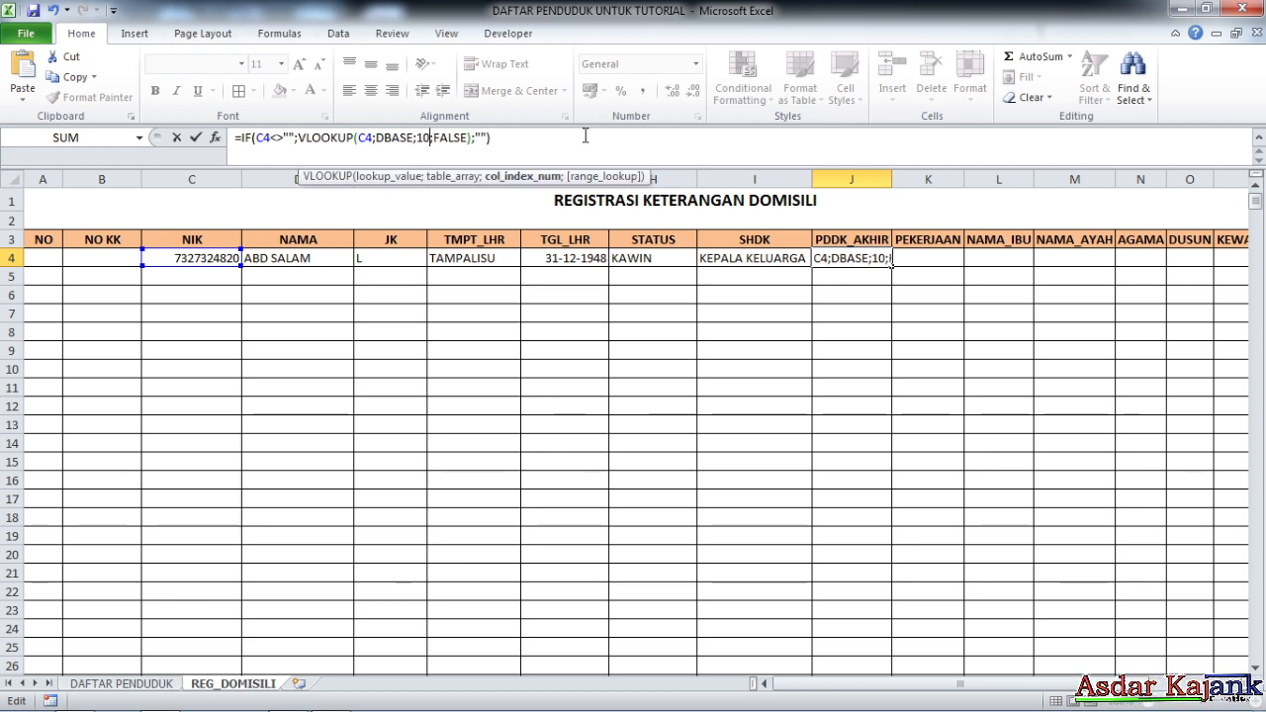
key(Tab)
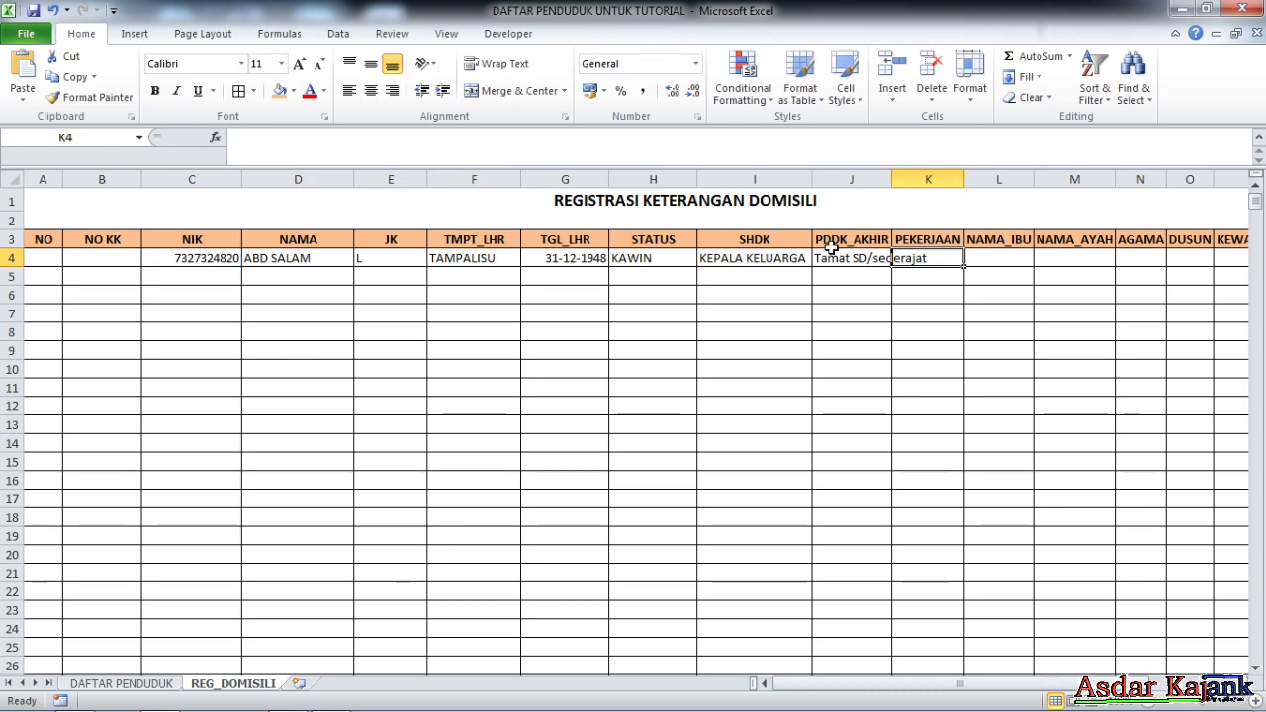
double_click(892, 179)
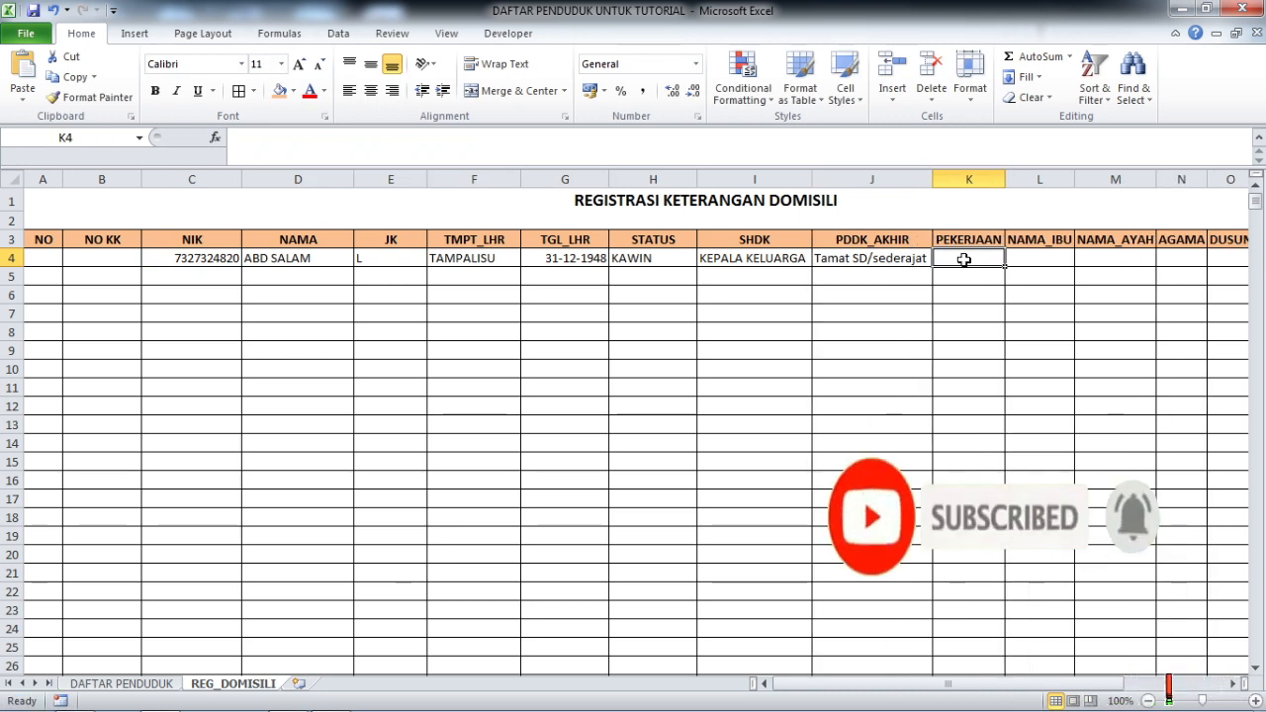
click(322, 138)
text(=IF(C4<>"";VLOOKUP(C4;DBASE;2;FALSE);""))
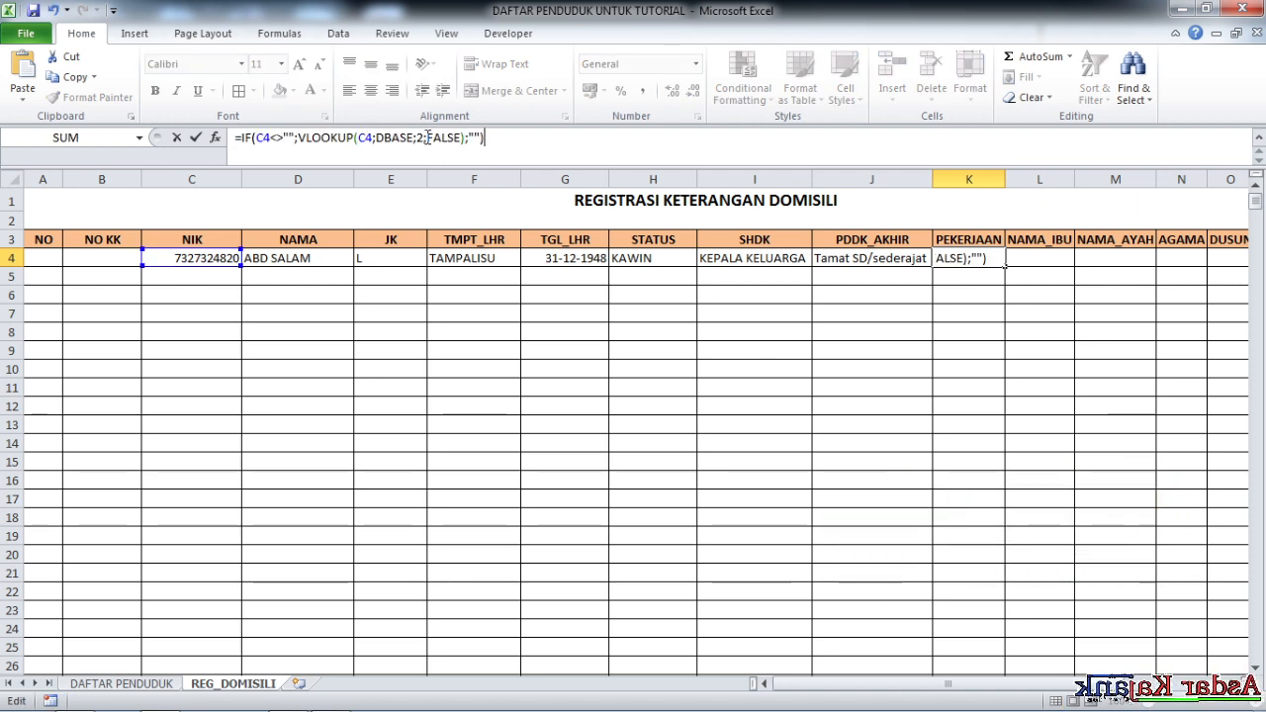
text(11)
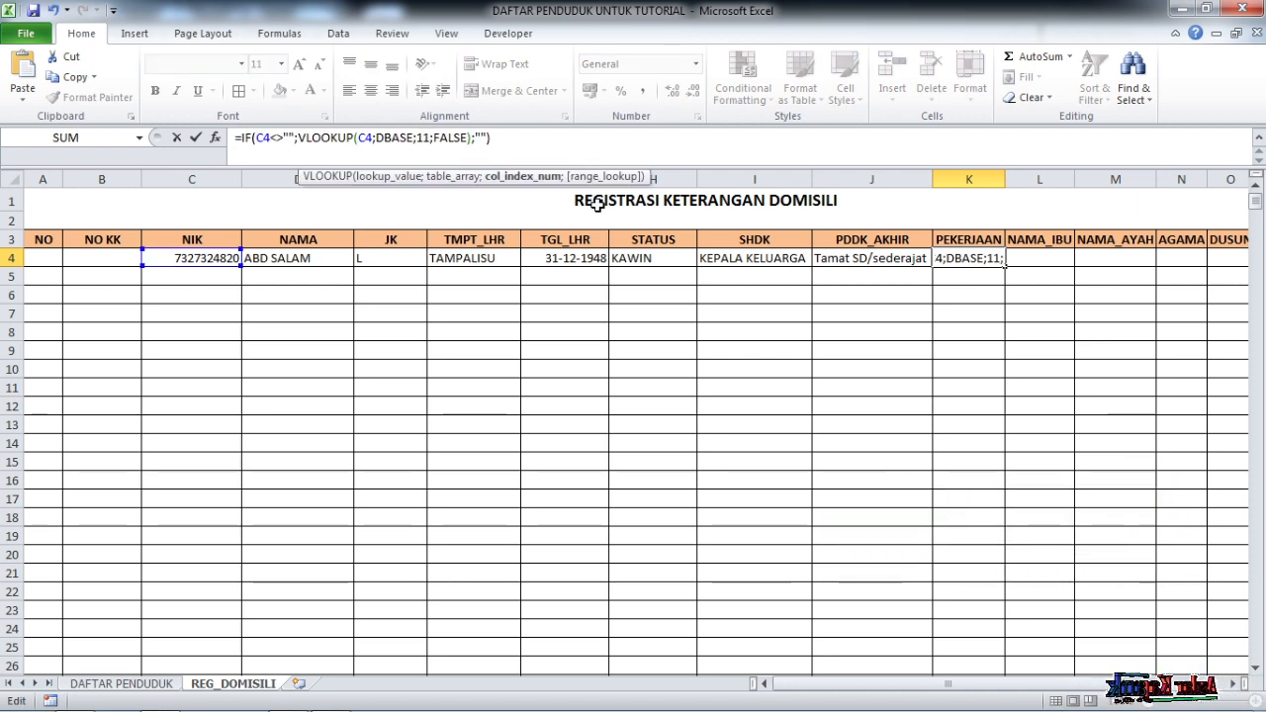
key(Tab)
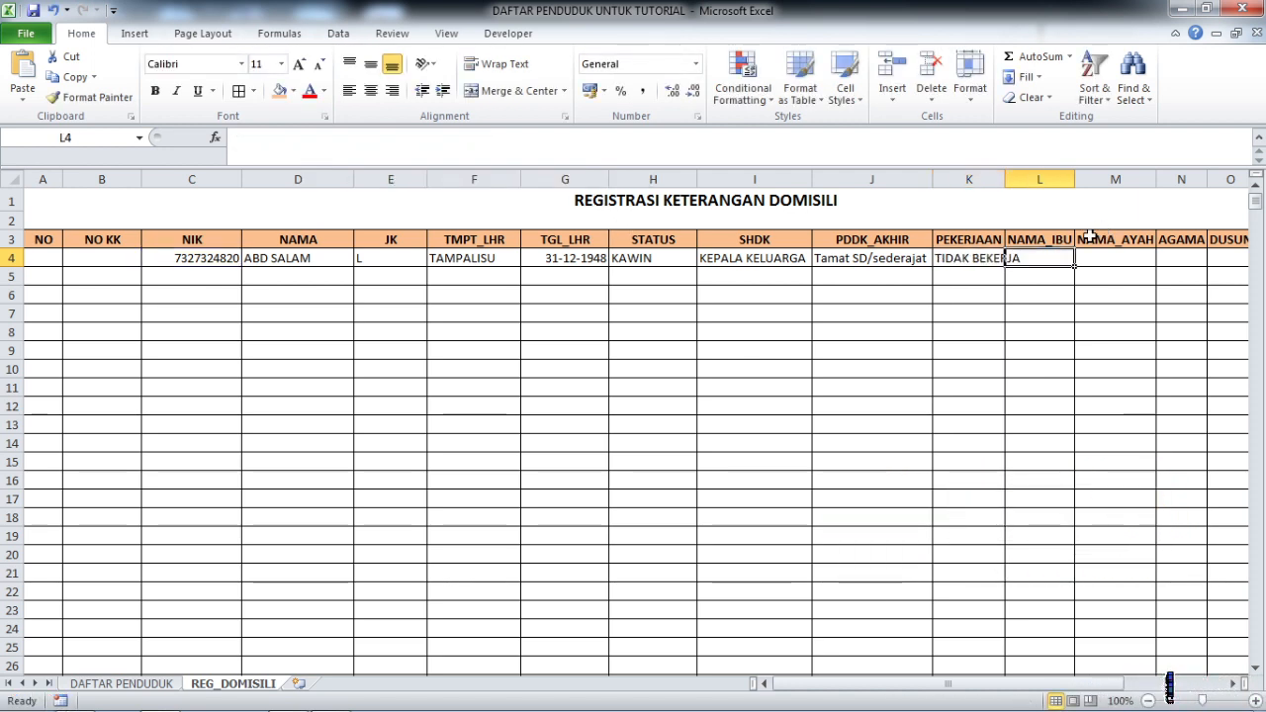
Fill L4 (NAMA_IBU) and M4 (NAMA_AYAH) with the lookup using column indexes 12 and 13
click(318, 138)
text(=IF(C4<>"";VLOOKUP(C4;DBASE;2;FALSE);""))
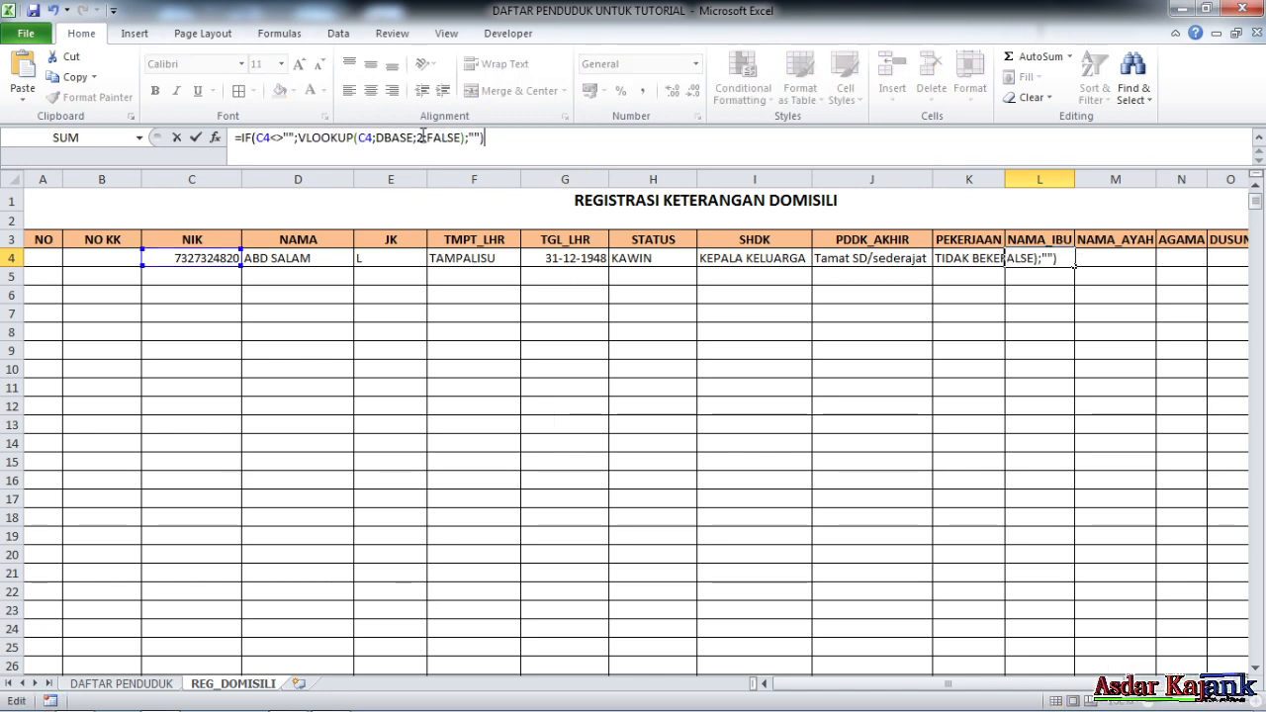
double_click(421, 138)
text(12)
key(Tab)
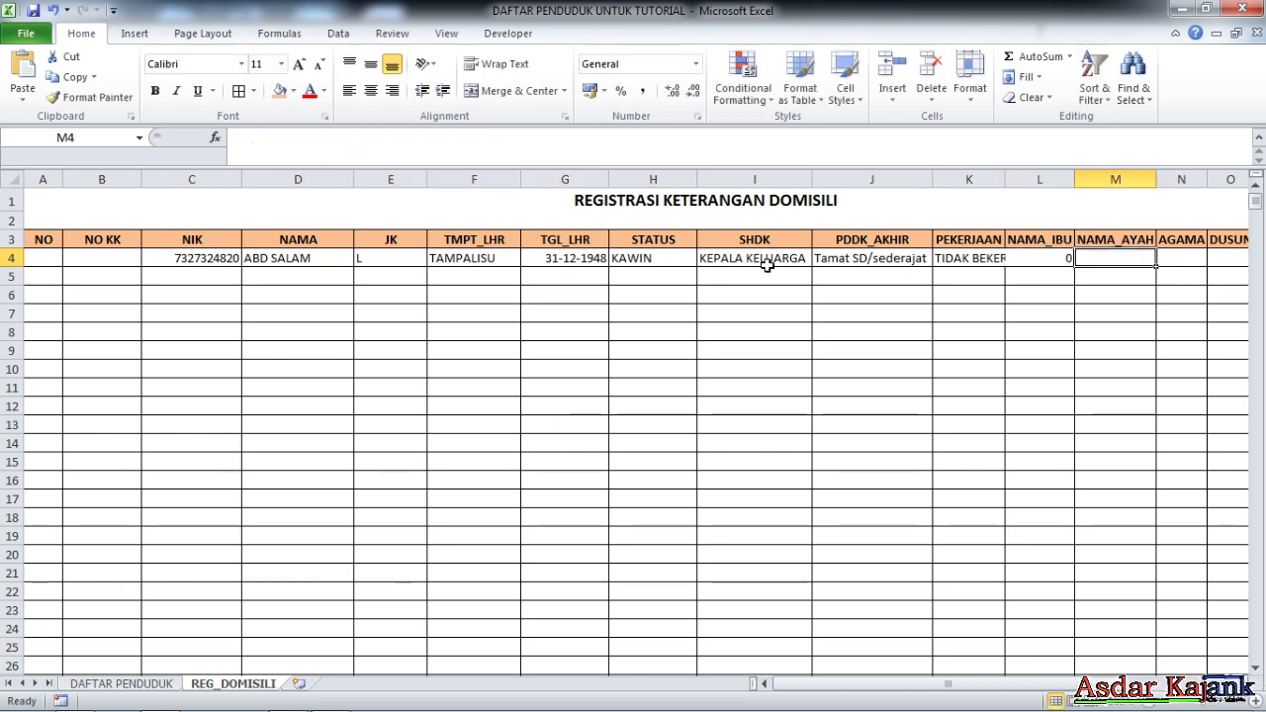
click(268, 139)
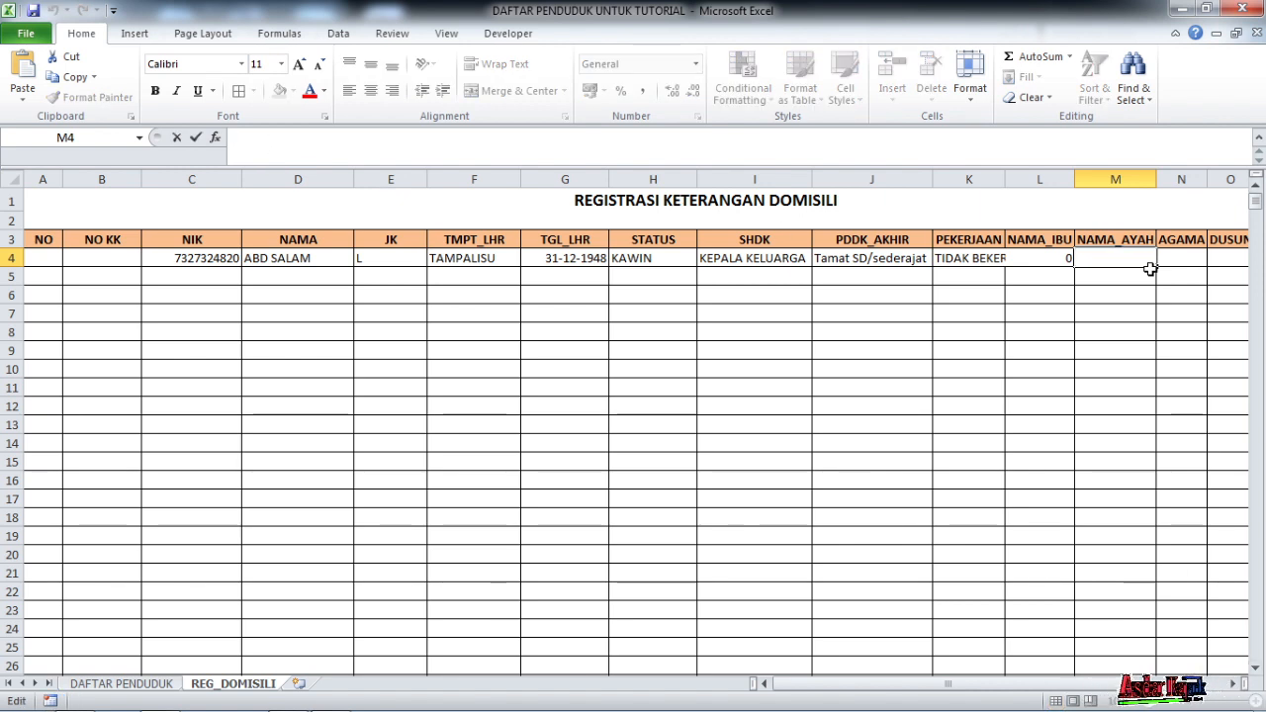
text(=IF(C4<>"";VLOOKUP(C4;DBASE;2;FALSE);""))
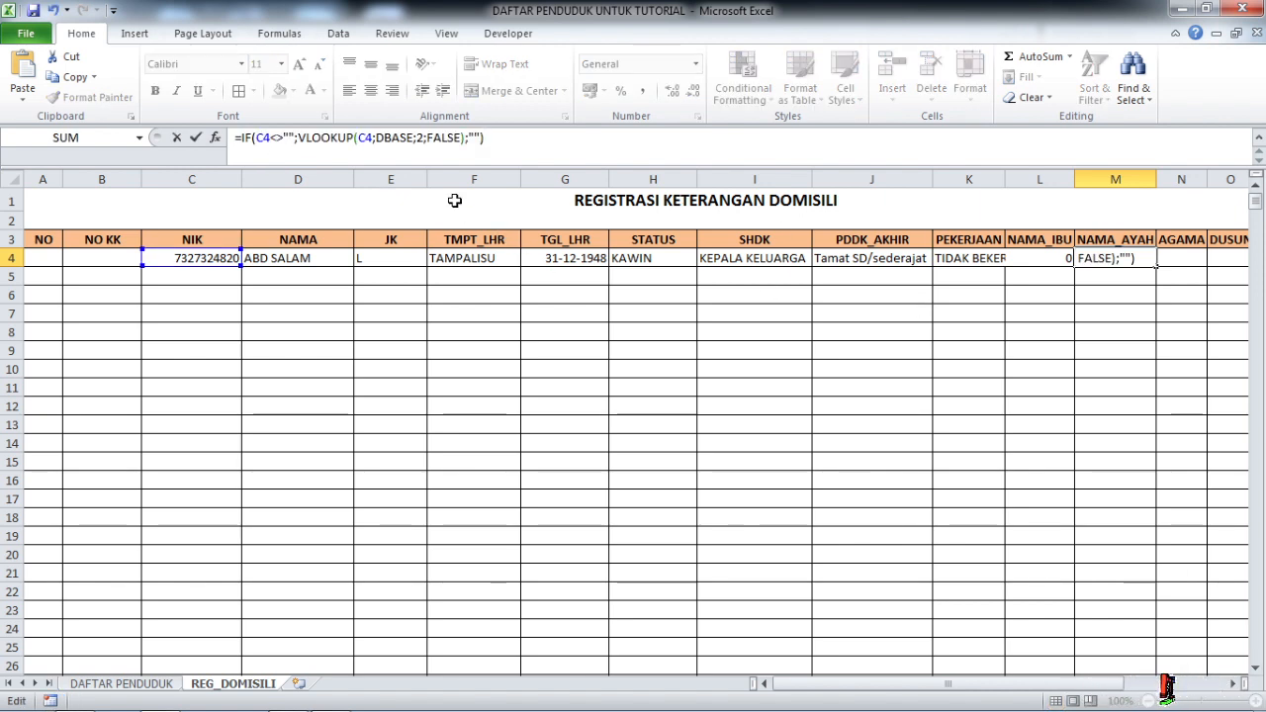
double_click(419, 138)
text(13)
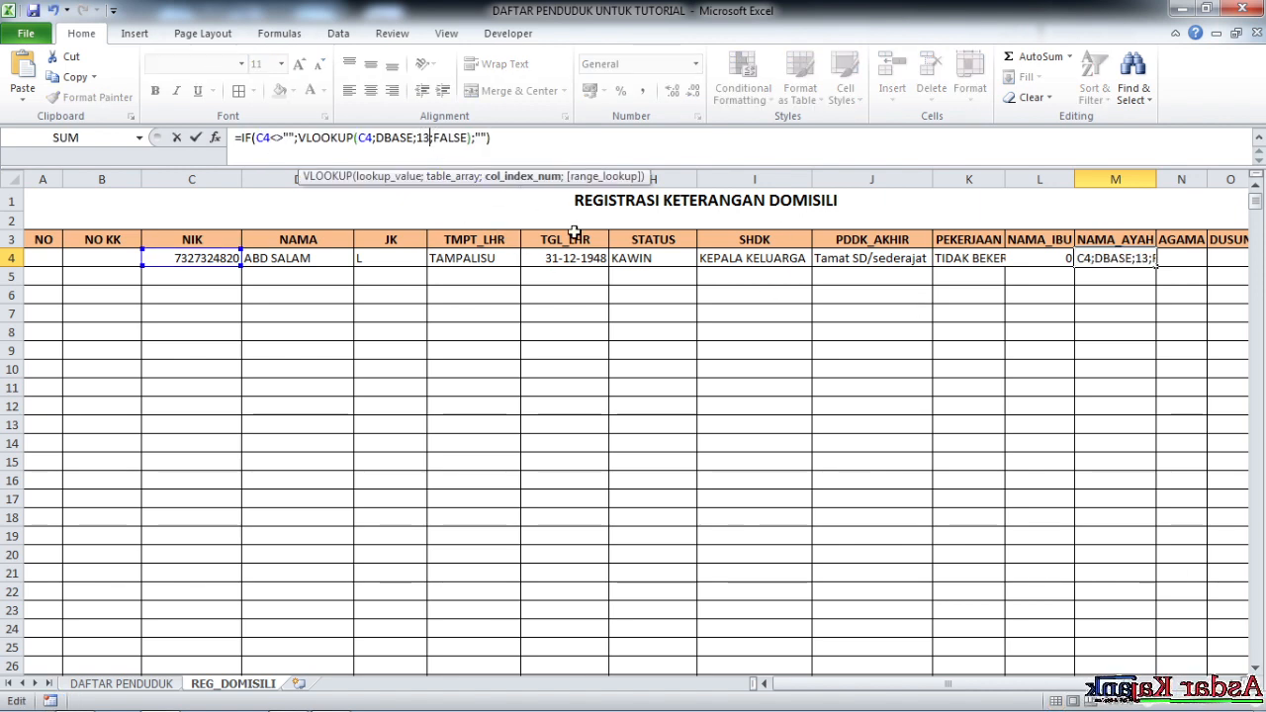
key(Tab)
Fill N4 (AGAMA) and O4 (DUSUN) with the lookup using column indexes 14 and 15
click(279, 137)
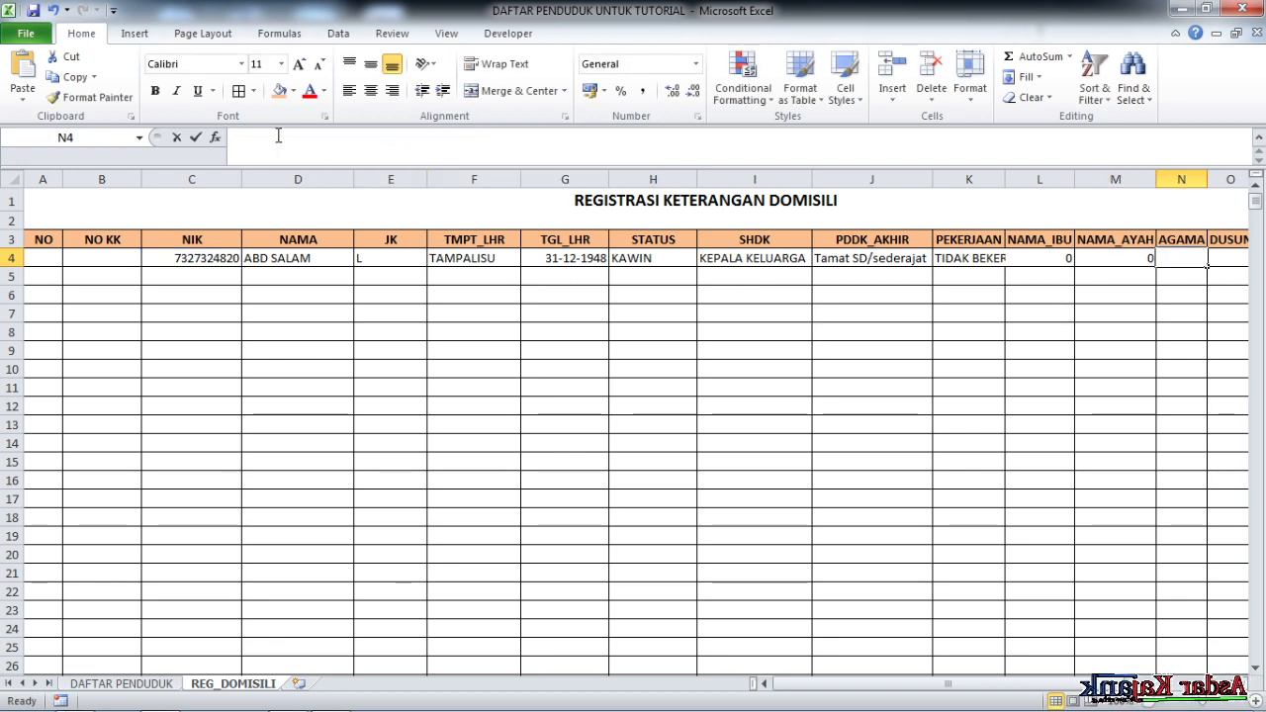
text(=IF(C4<>"";VLOOKUP(C4;DBASE;2;FALSE);""))
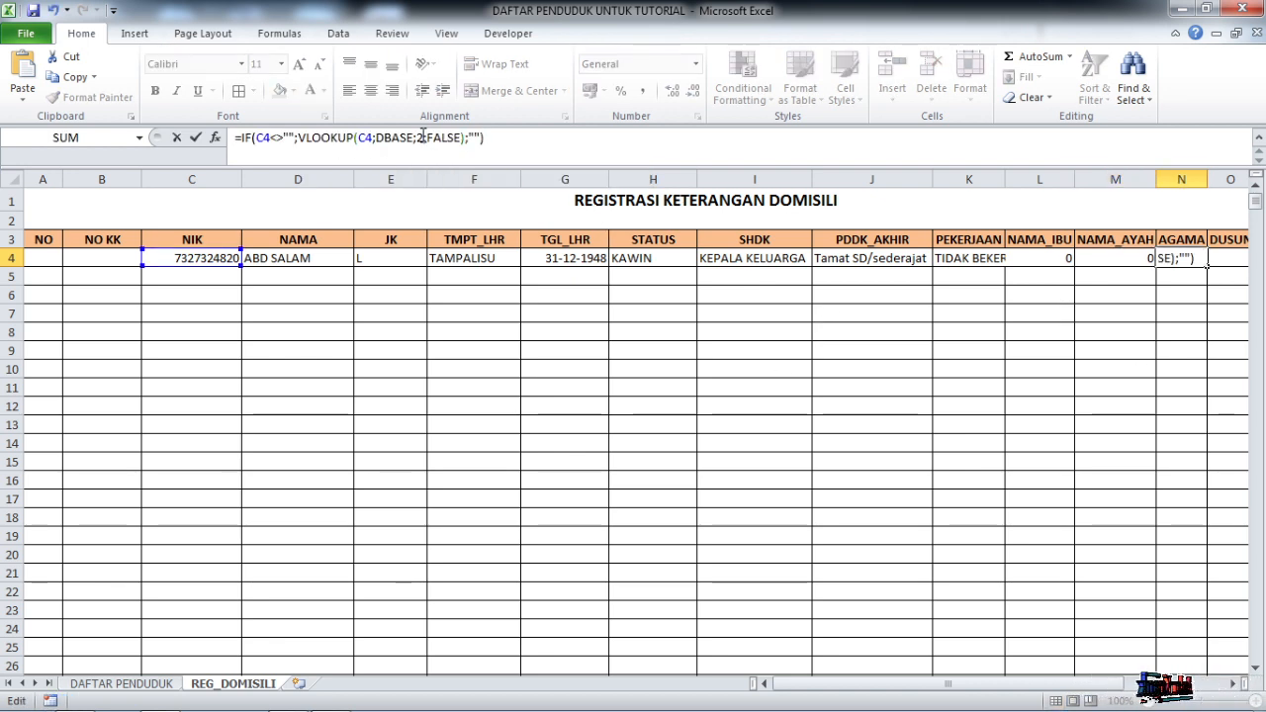
text(14)
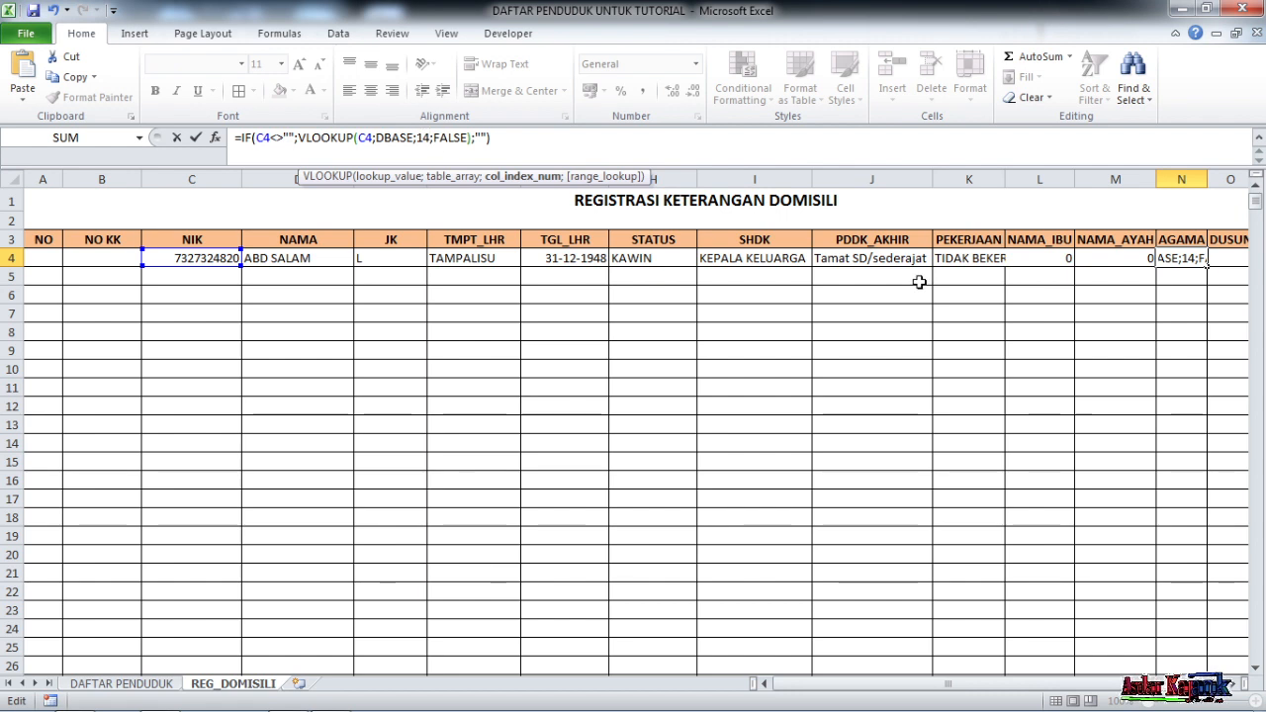
key(Tab)
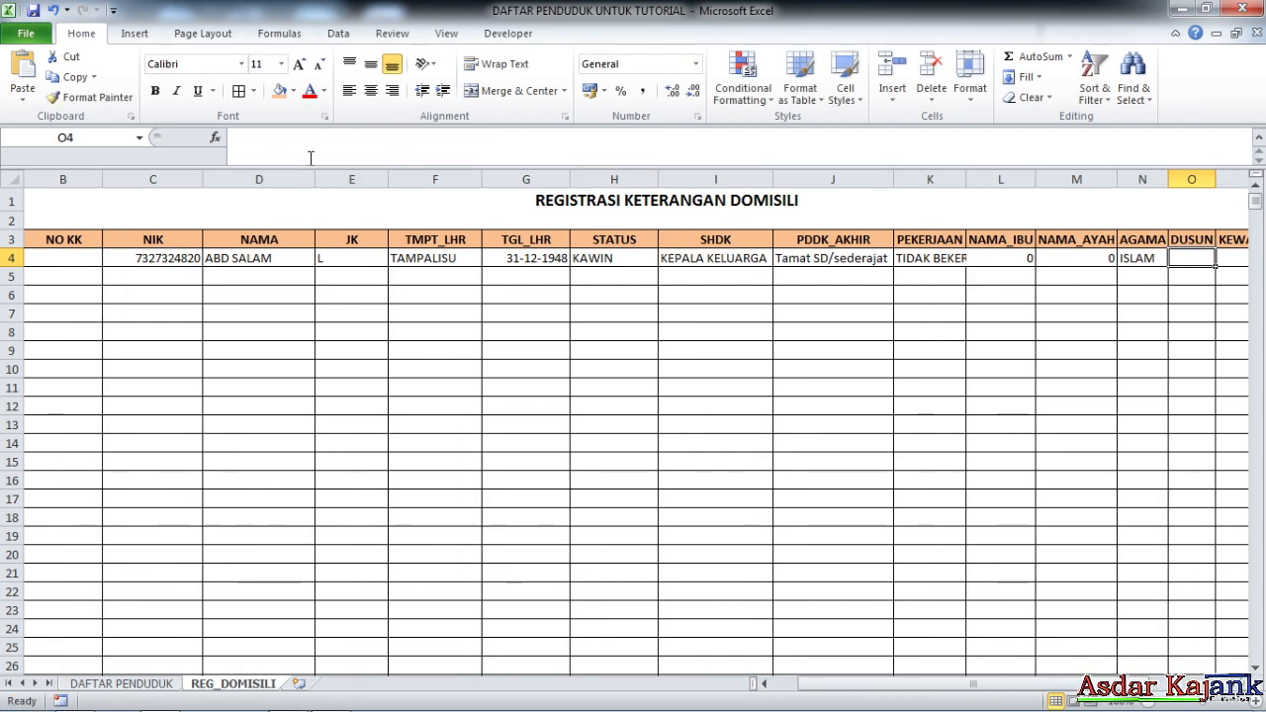
click(335, 161)
text(=IF(C4<>"";VLOOKUP(C4;DBASE;2;FALSE);""))
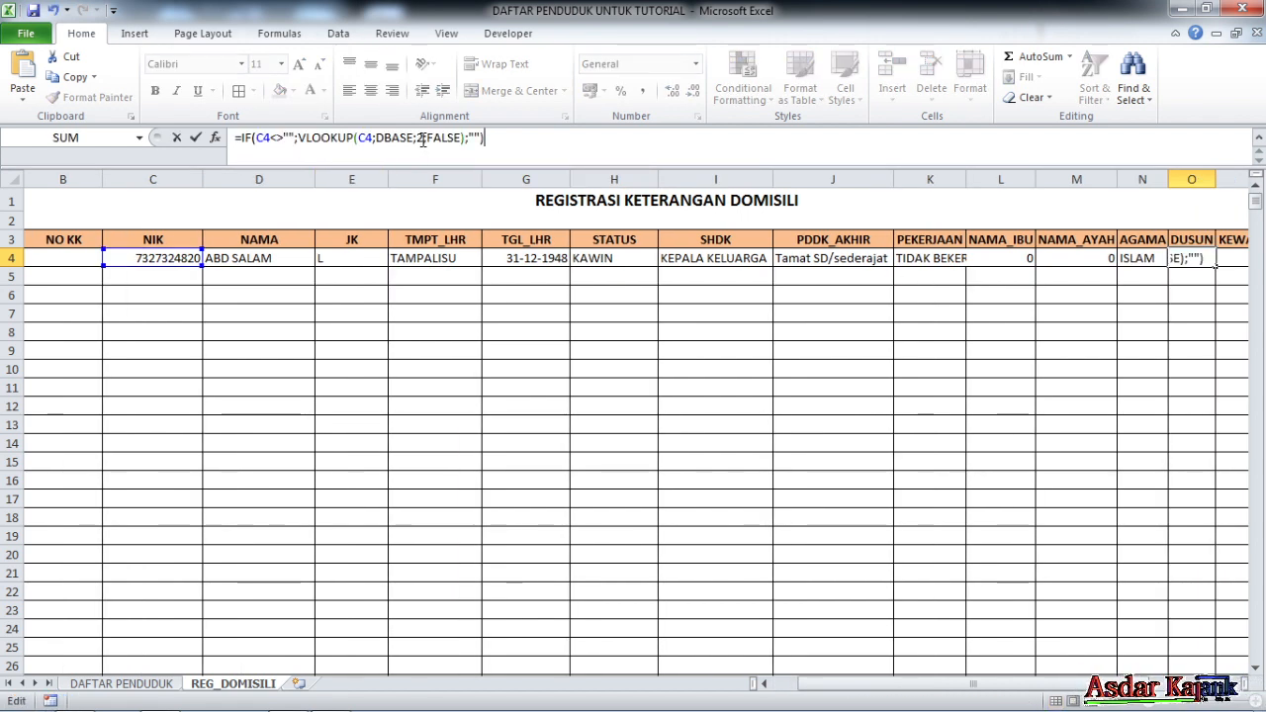
text(15)
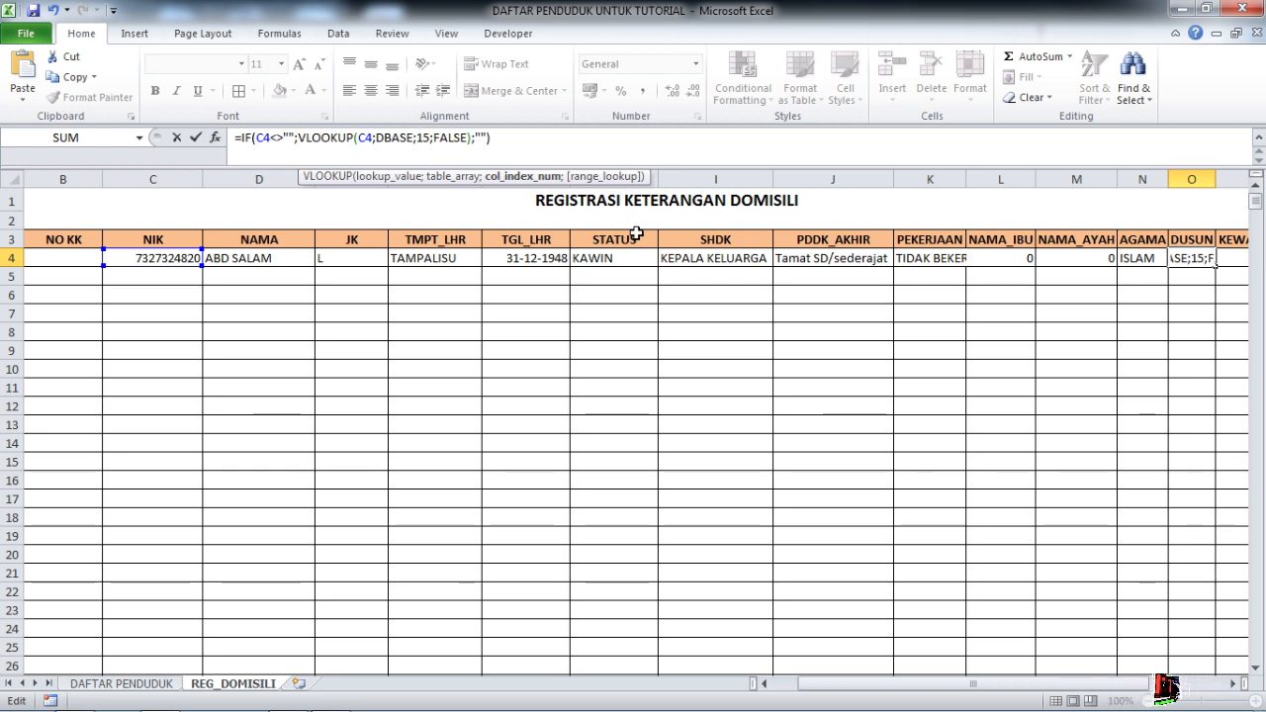
key(Tab)
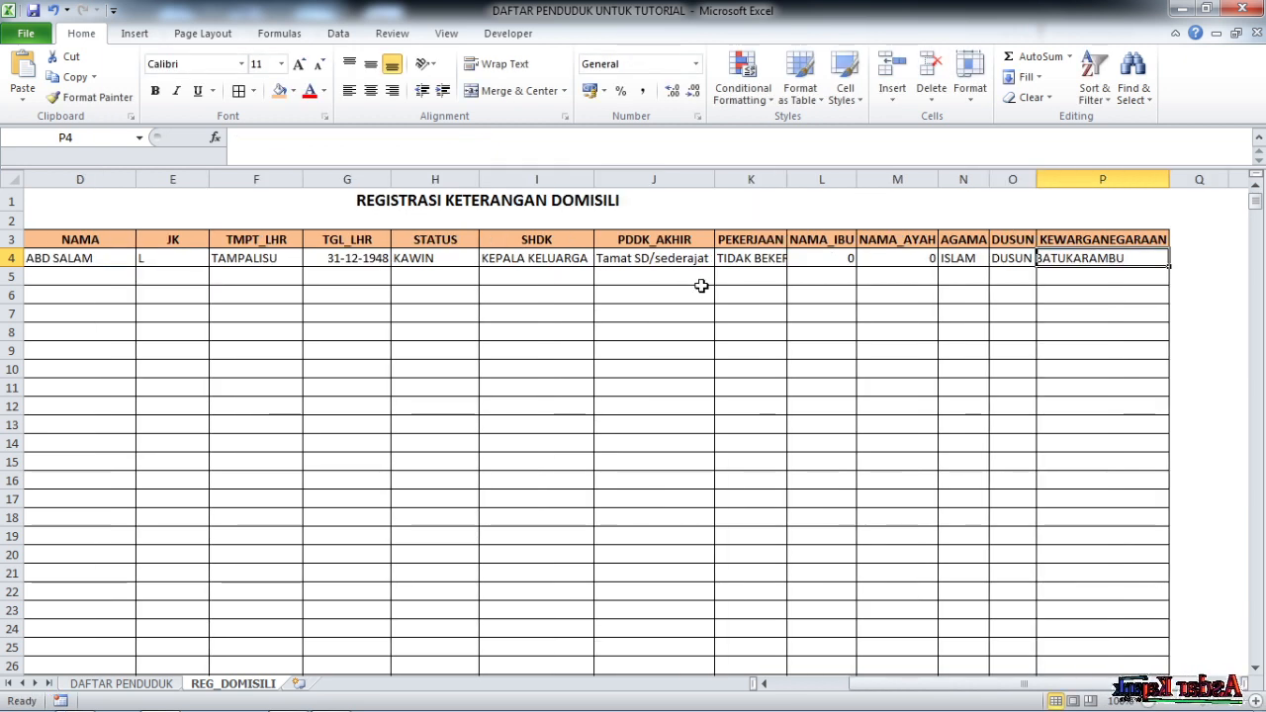
Replace P4 with the lookup formula using column index 16 so it shows WNI
key(BackSpace)
text(=IF(C4<>"";VLOOKUP(C4;DBASE;2;FALSE);""))
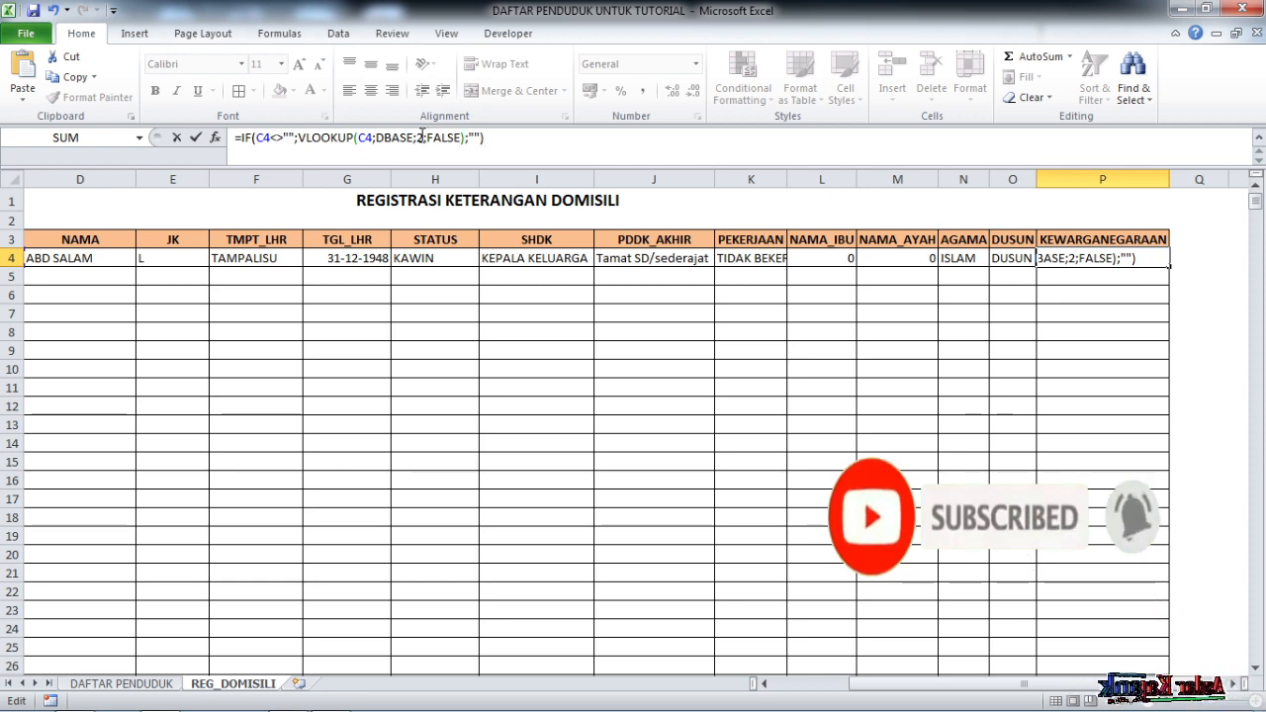
click(423, 138)
key(BackSpace)
text(16)
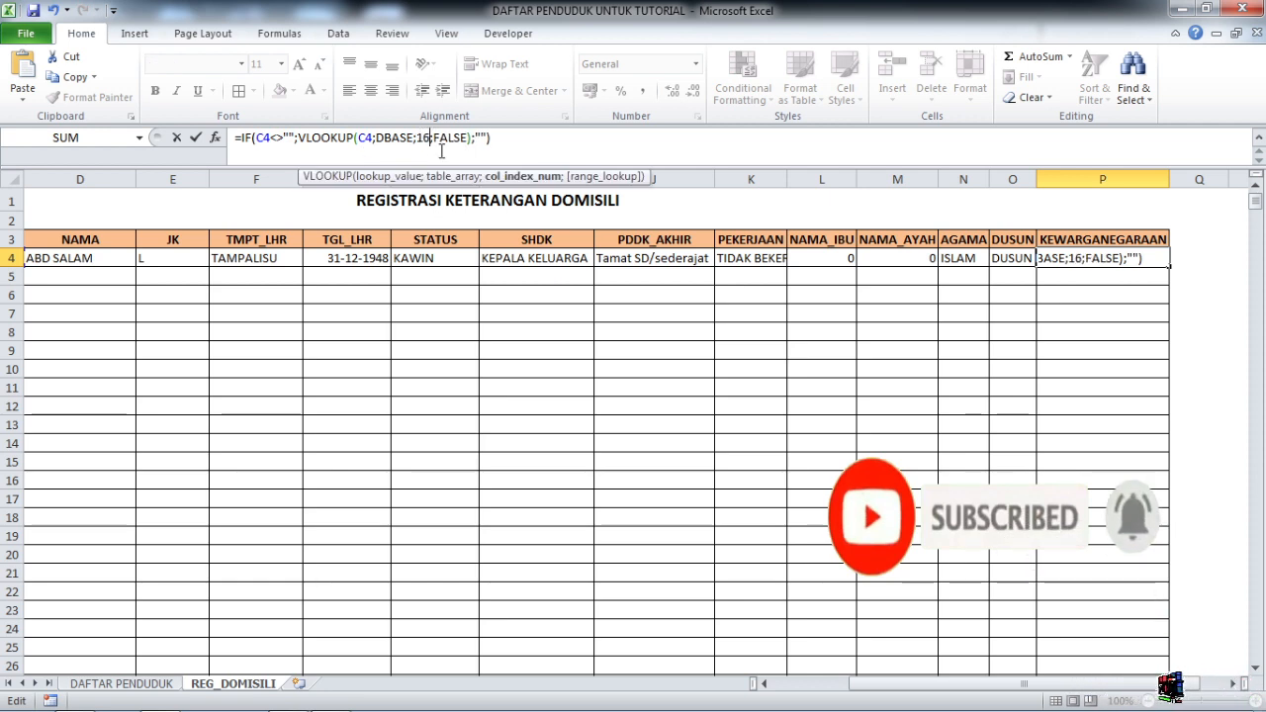
key(Return)
click(1132, 270)
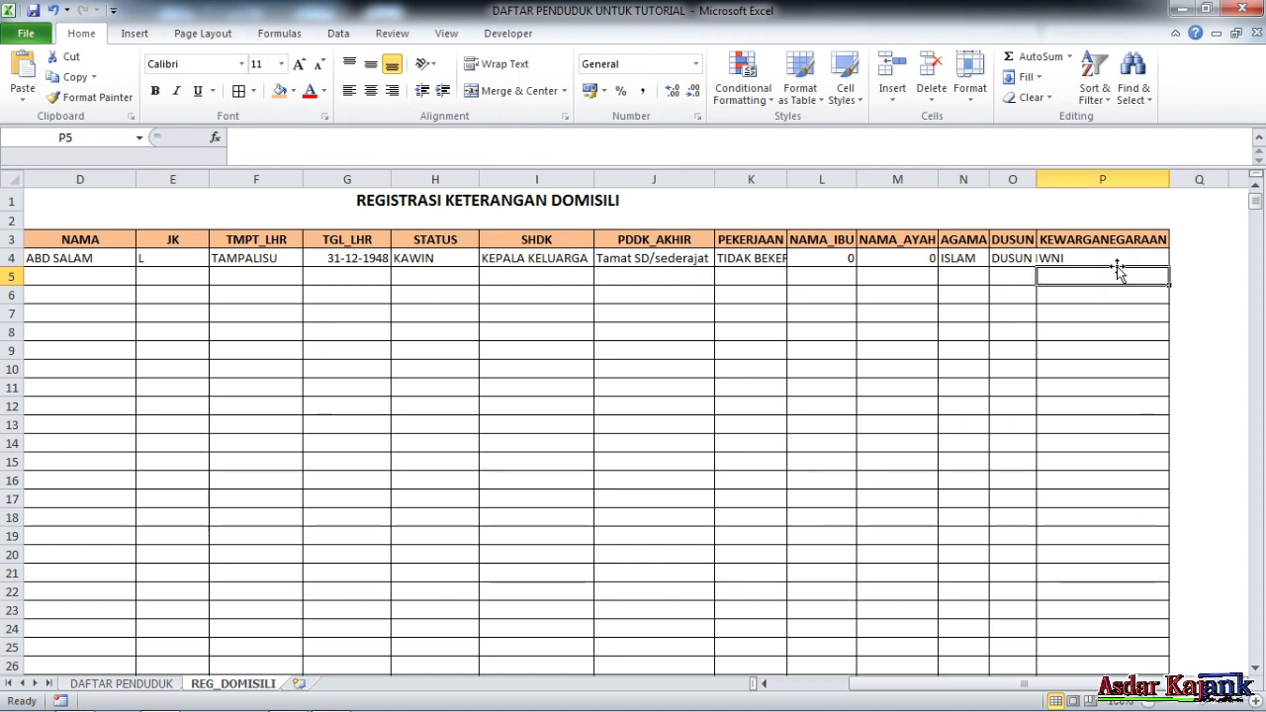
click(1098, 258)
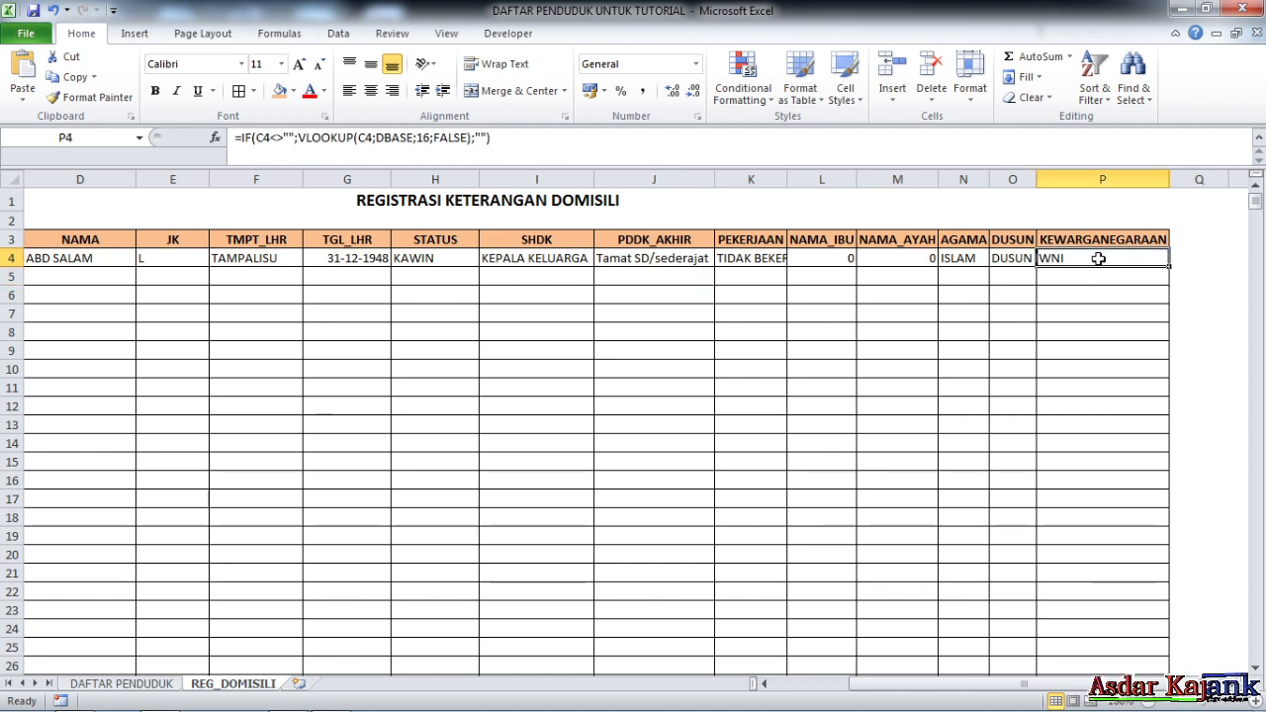
Autofit column O so DUSUN BATUKARAMBU fits
double_click(1036, 179)
click(1081, 308)
click(1152, 260)
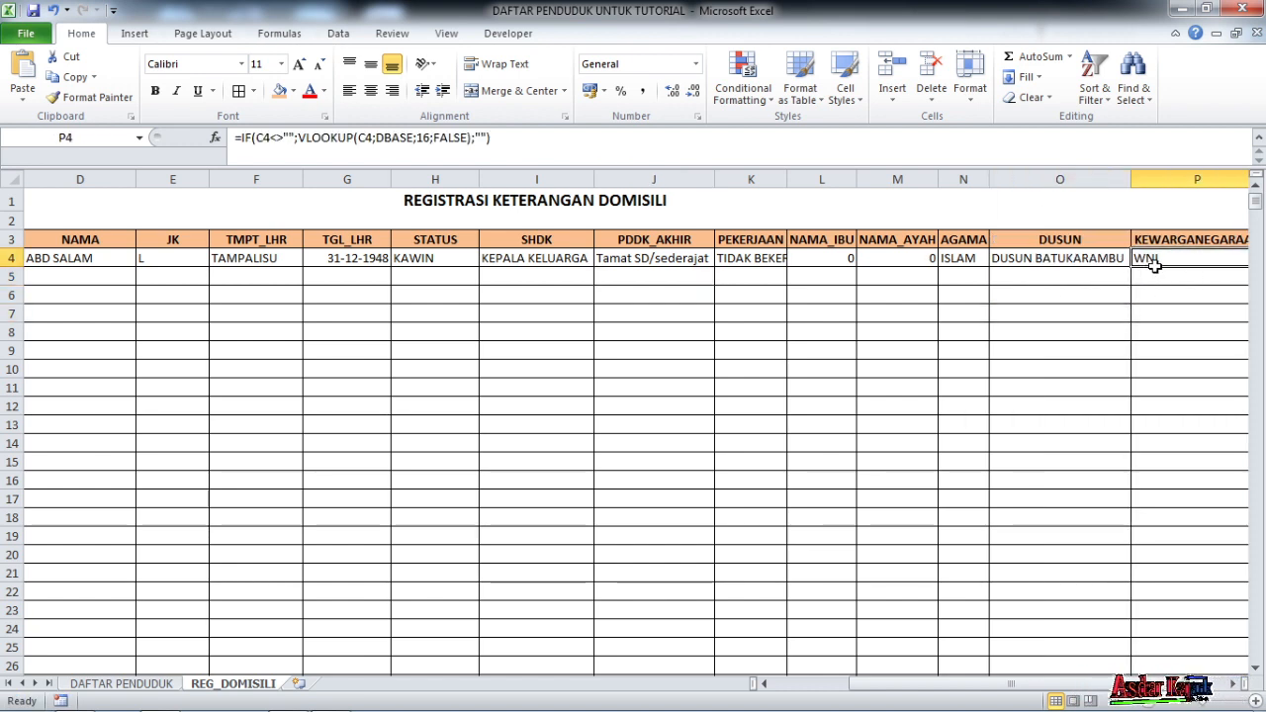
Delete the KEWARGANEGARAAN column P
click(1179, 179)
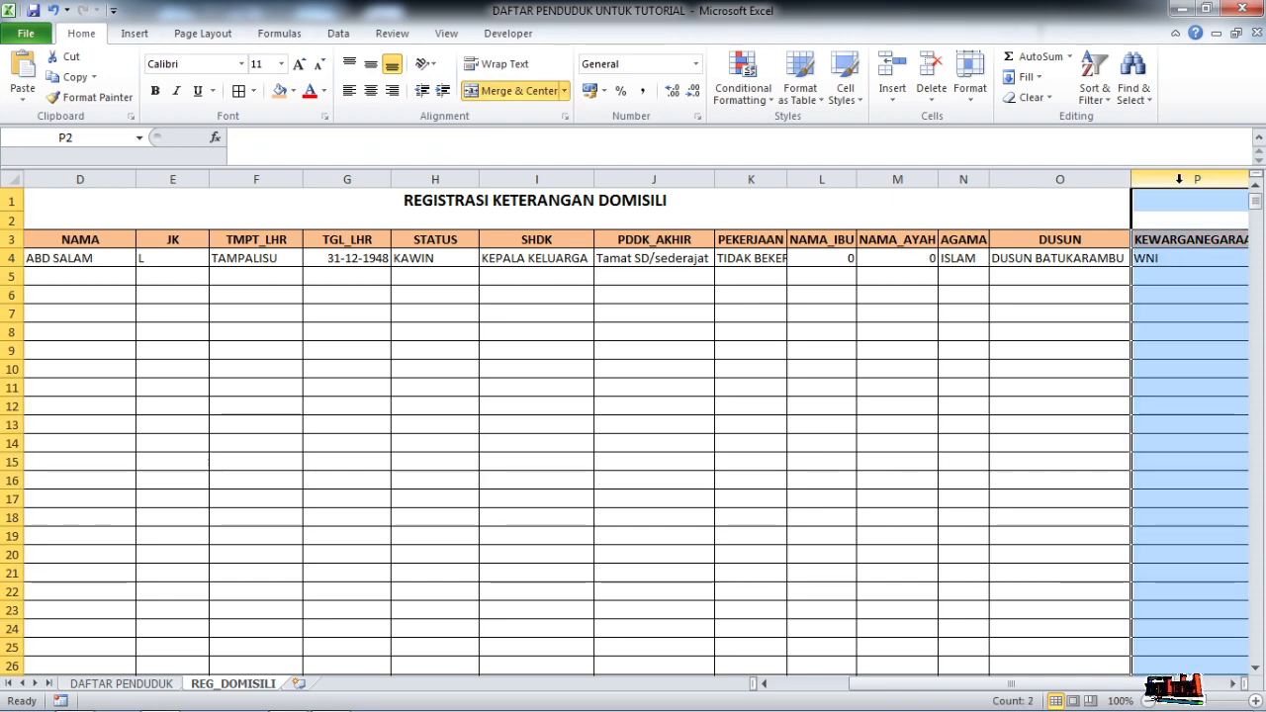
right_click(1179, 179)
click(1105, 324)
click(867, 331)
drag(1028, 683, 715, 673)
click(542, 414)
click(92, 256)
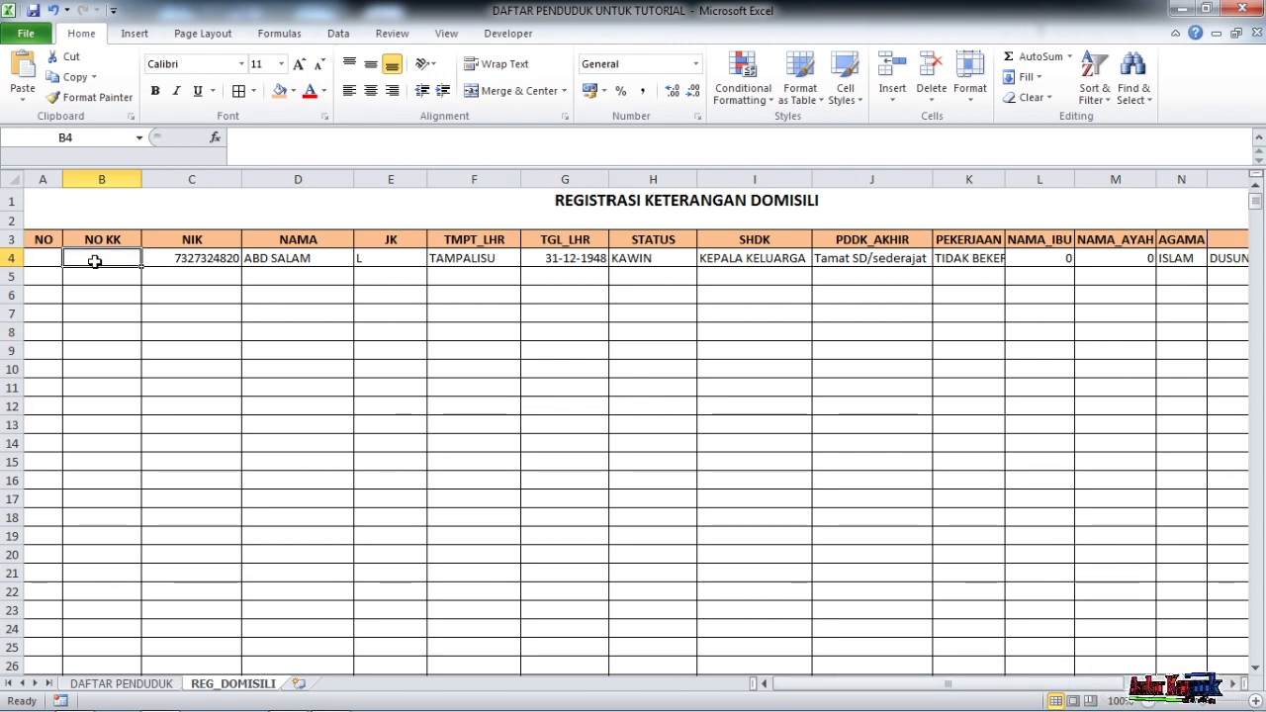
click(262, 136)
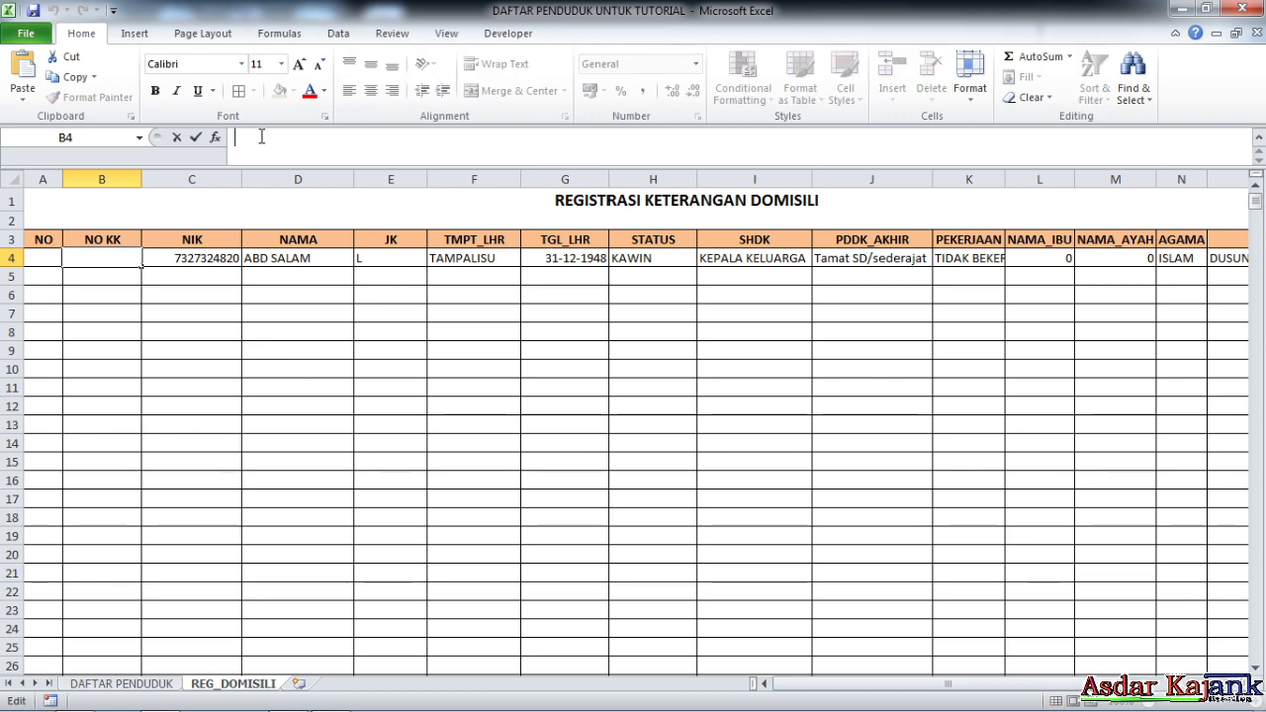
text(=IF(C4<>"";VLOOKUP(C4;DBASE;2;FALSE);""))
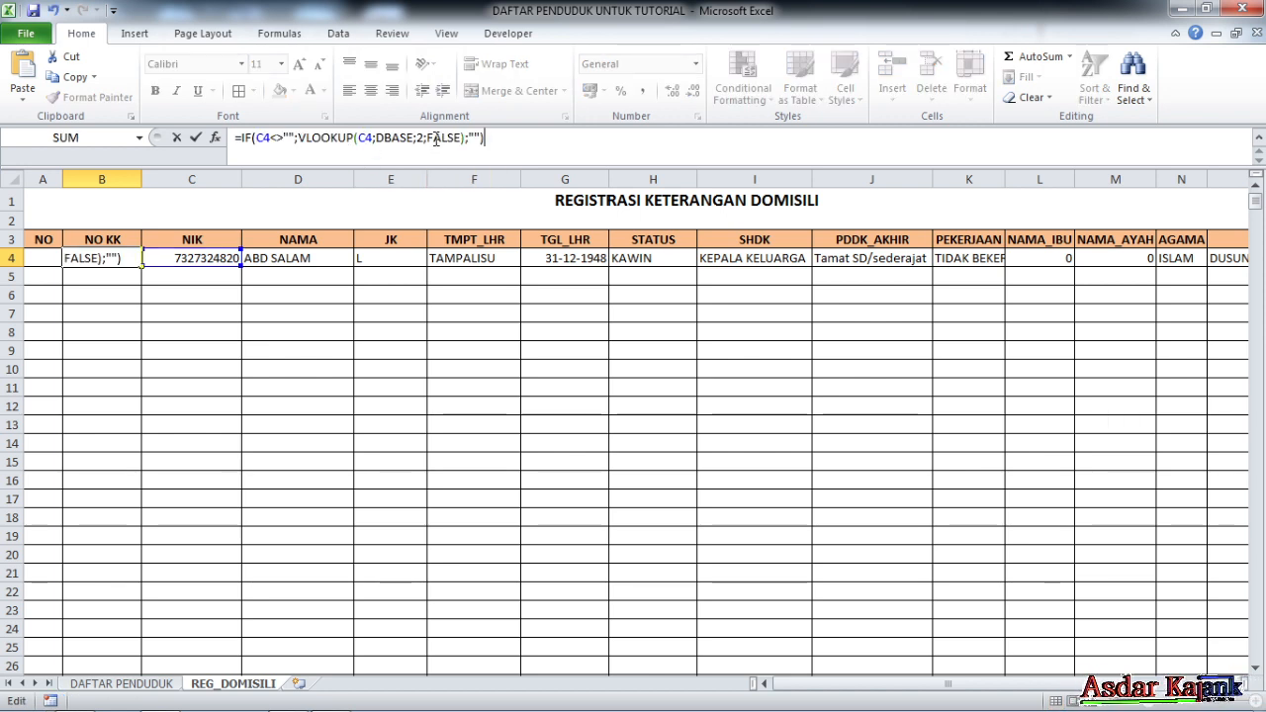
click(423, 137)
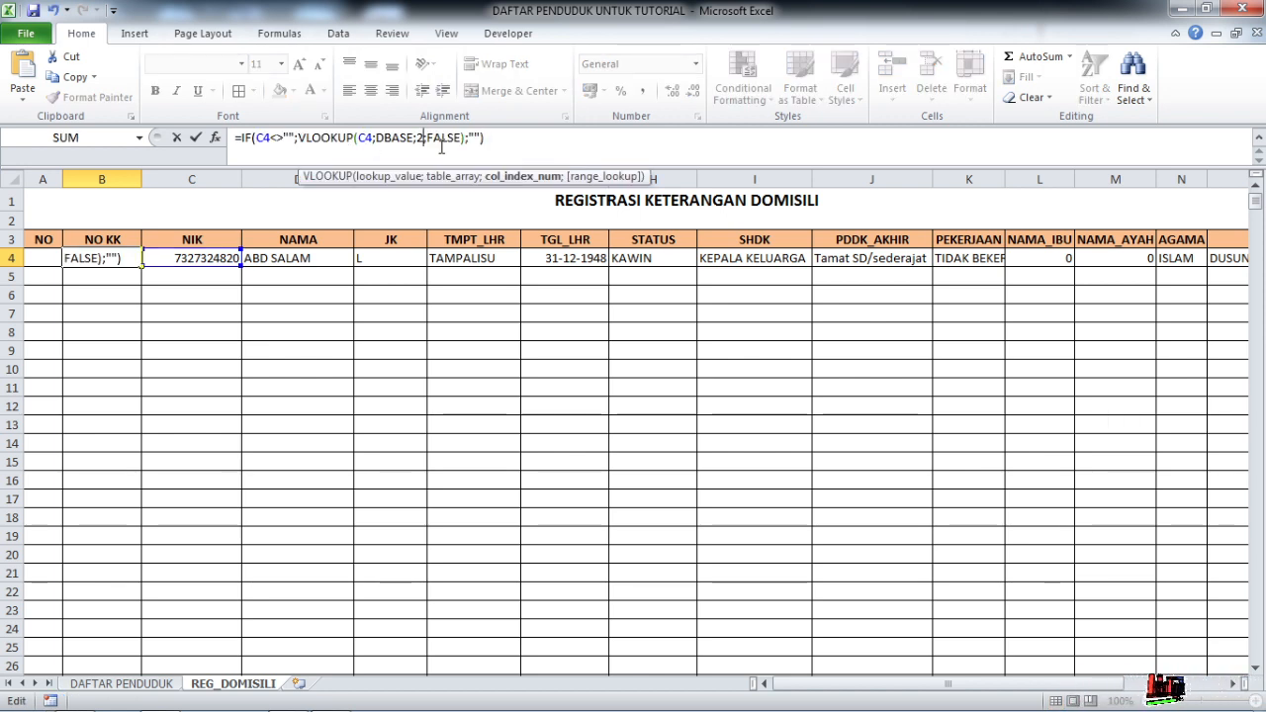
key(BackSpace)
text(1)
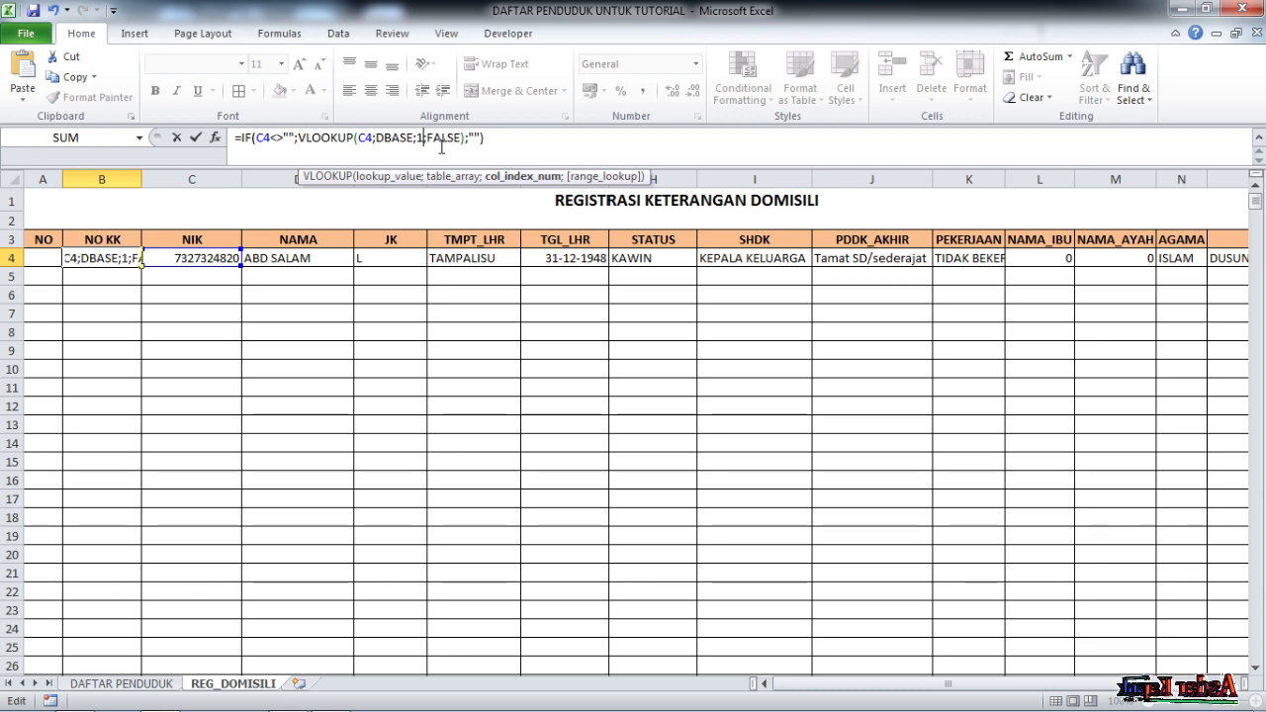
key(Return)
click(157, 311)
click(107, 257)
click(269, 313)
click(129, 259)
click(268, 388)
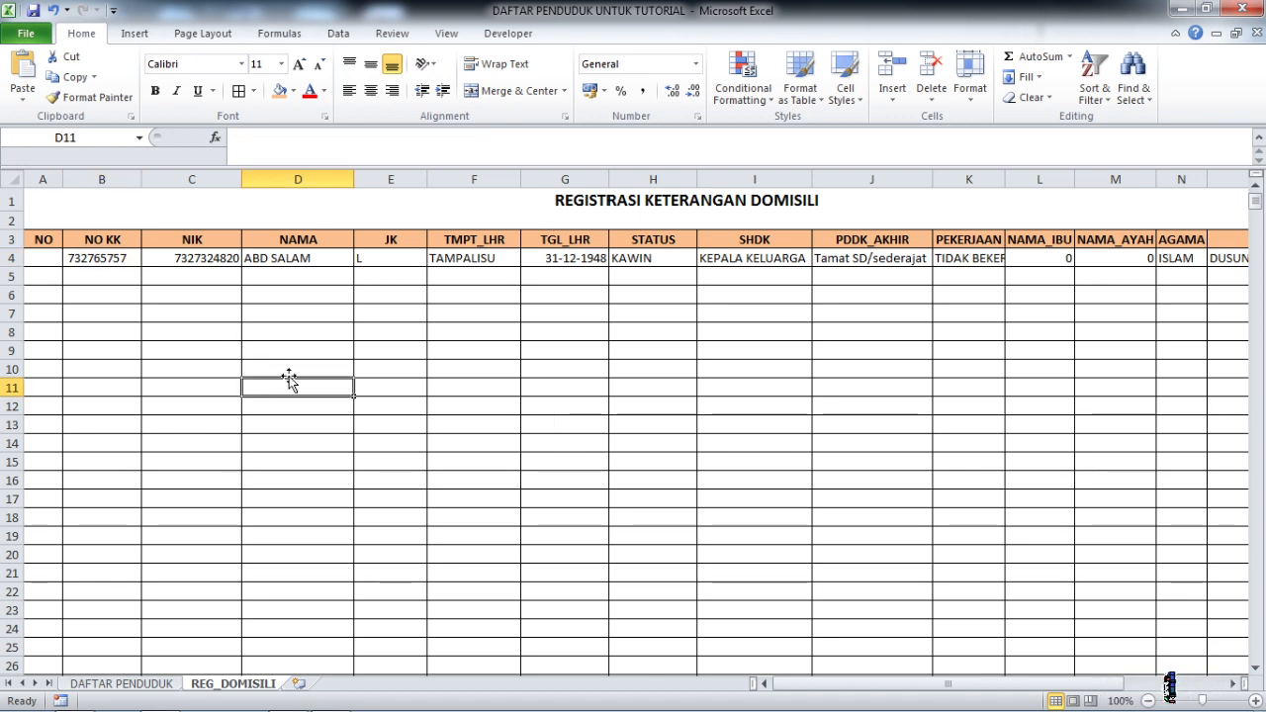
Zoom out and fill row 4's B4:O4 lookup formulas down to row 22
scroll(286, 374, down, 1)
scroll(286, 374, down, 1)
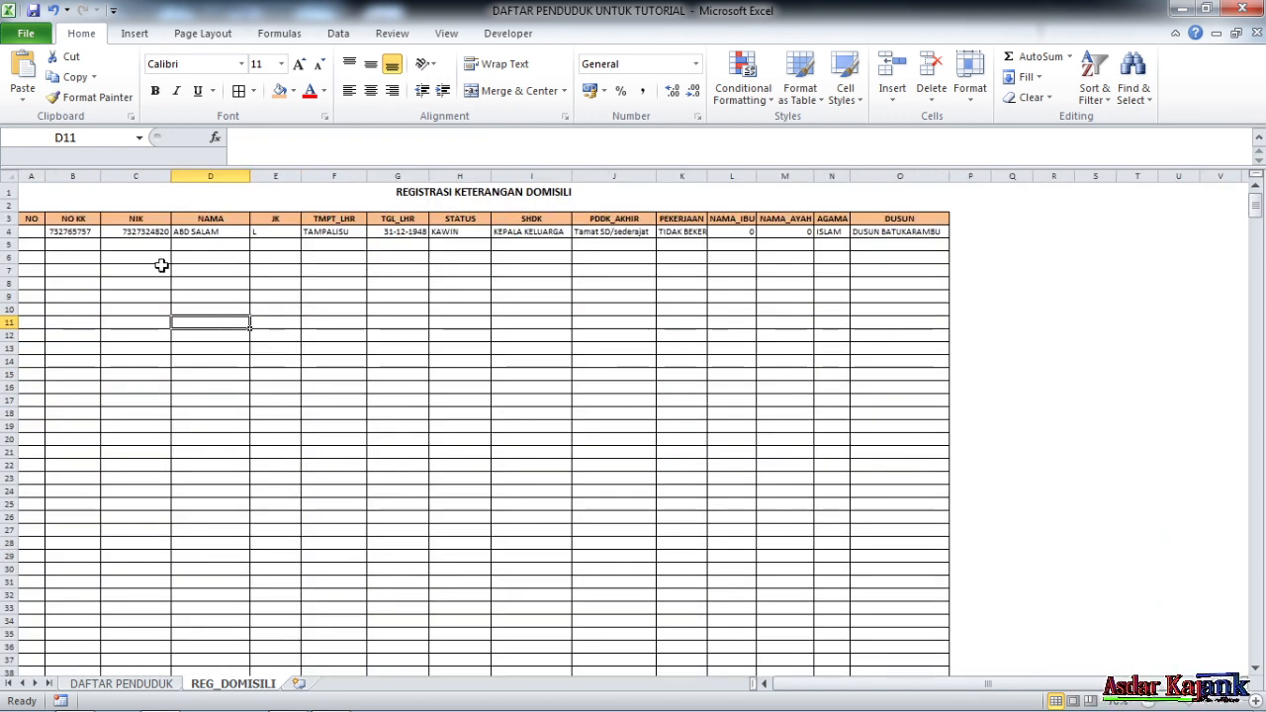
drag(90, 234, 999, 467)
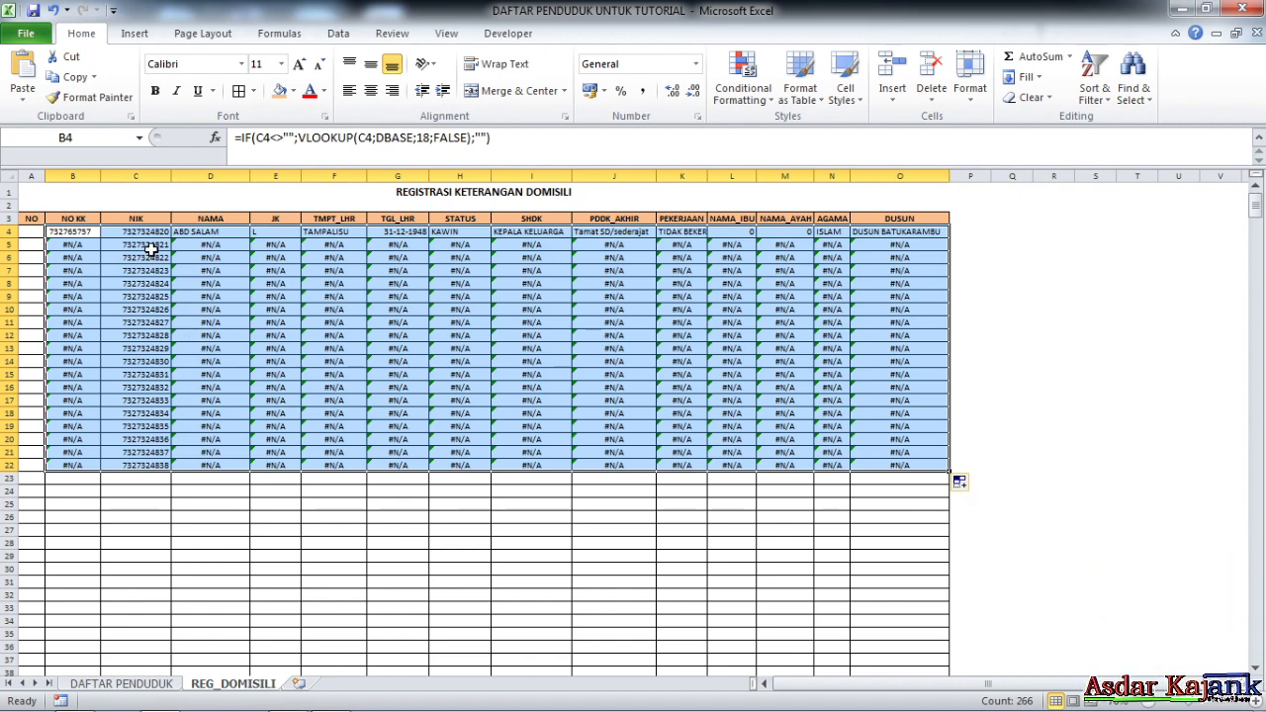
Clear the copied NIK numbers in C5:C22 so those rows stay blank
drag(148, 250, 140, 463)
key(Delete)
click(269, 386)
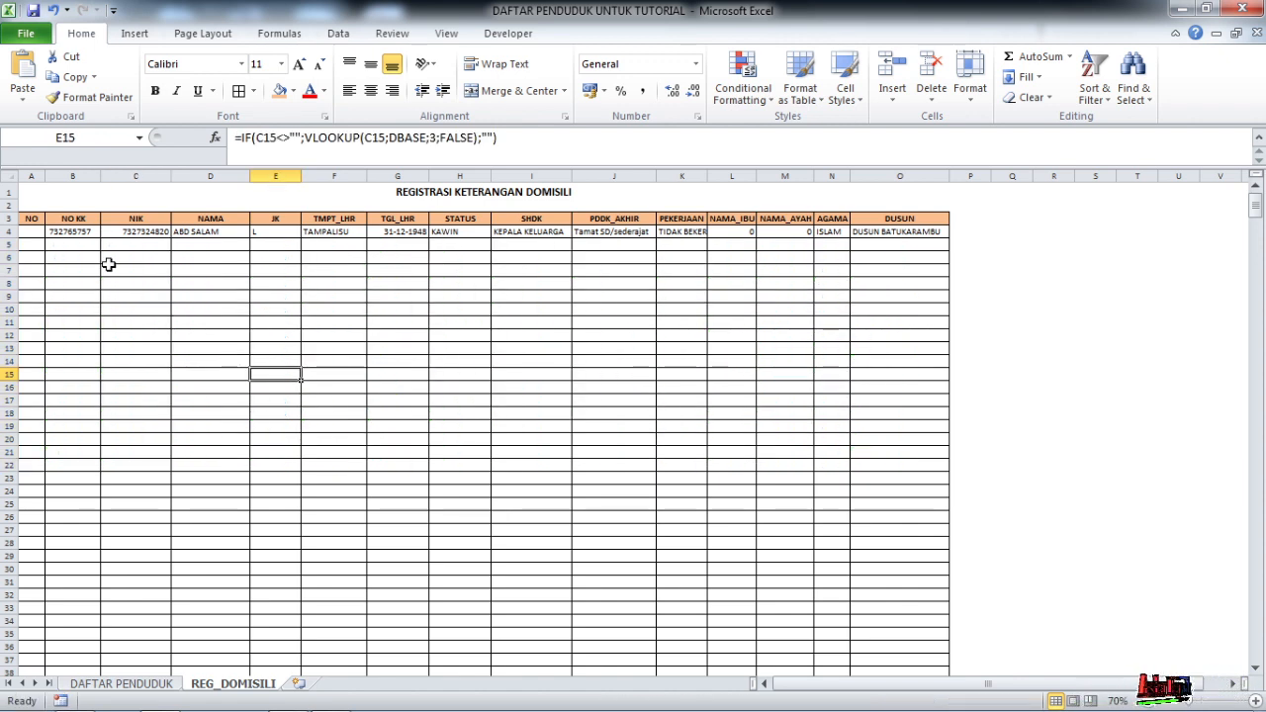
Fill the B4:O4 formulas down to row 703, then return to the top of the sheet
drag(79, 231, 927, 662)
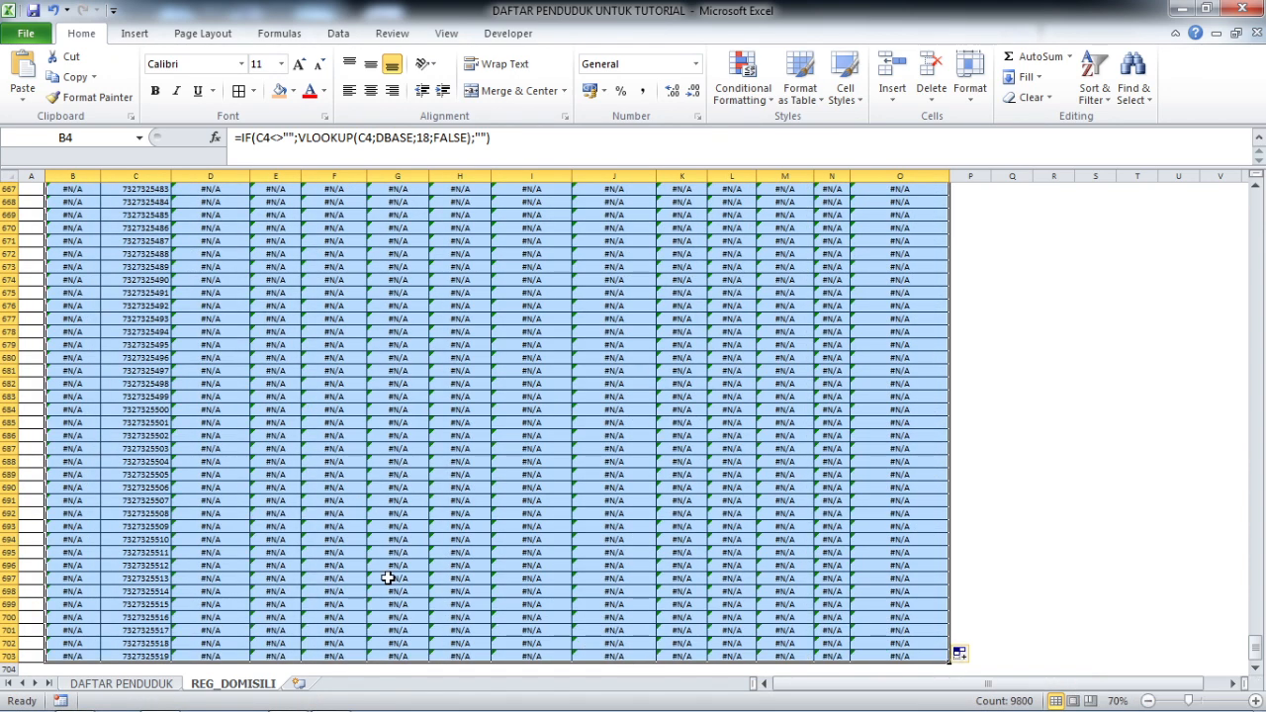
click(341, 539)
scroll(594, 494, up, 9)
drag(1258, 630, 1258, 196)
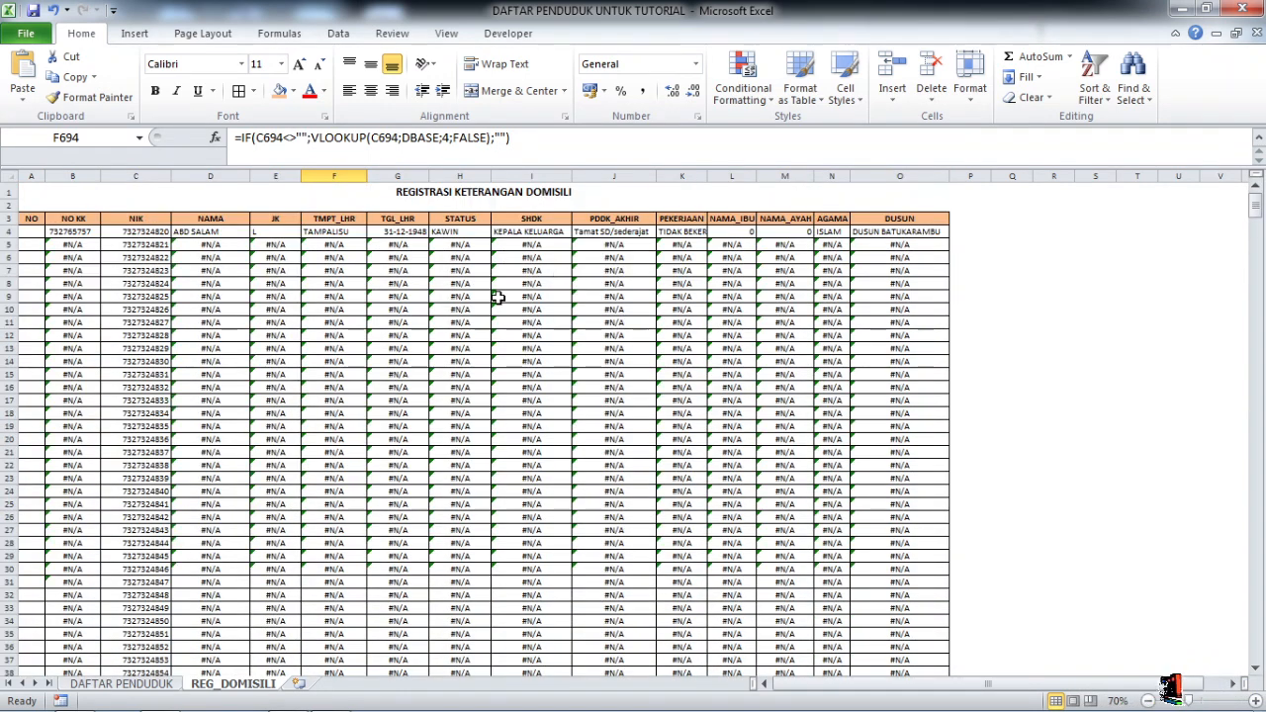
Re-enter D5's formula and review the #N/A lookup results in the filled block
click(213, 245)
click(307, 137)
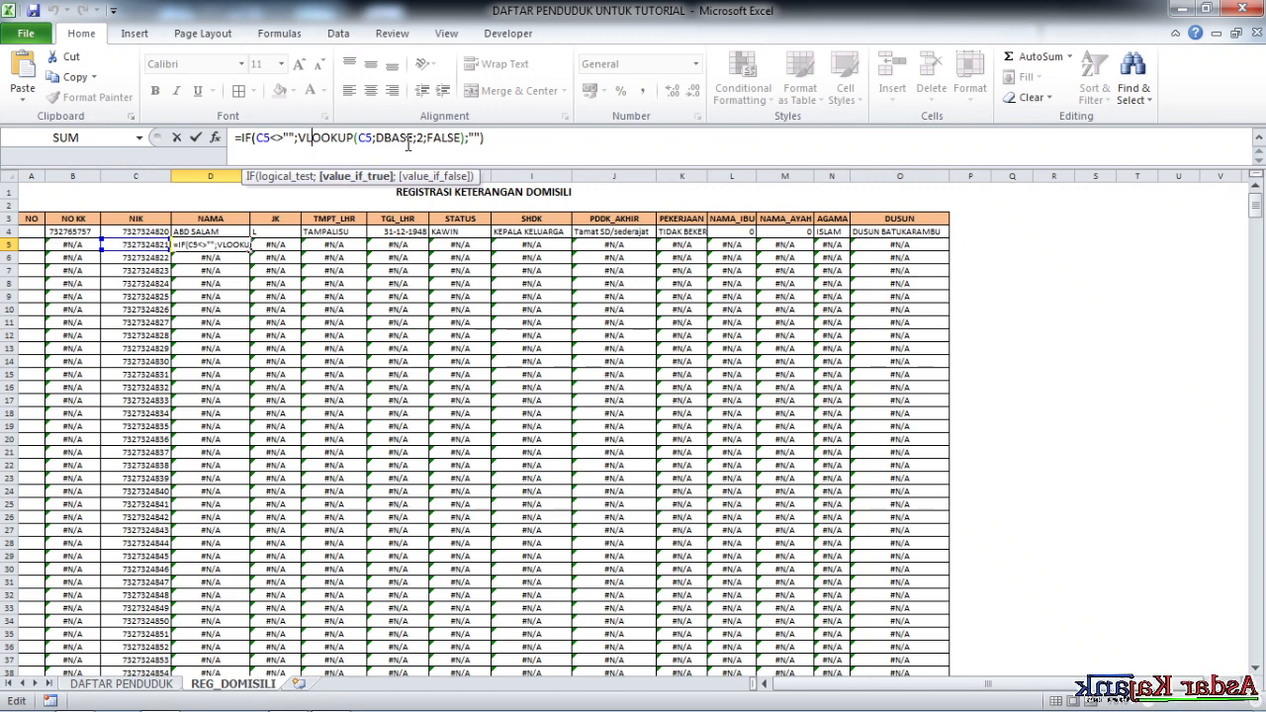
key(Return)
click(335, 320)
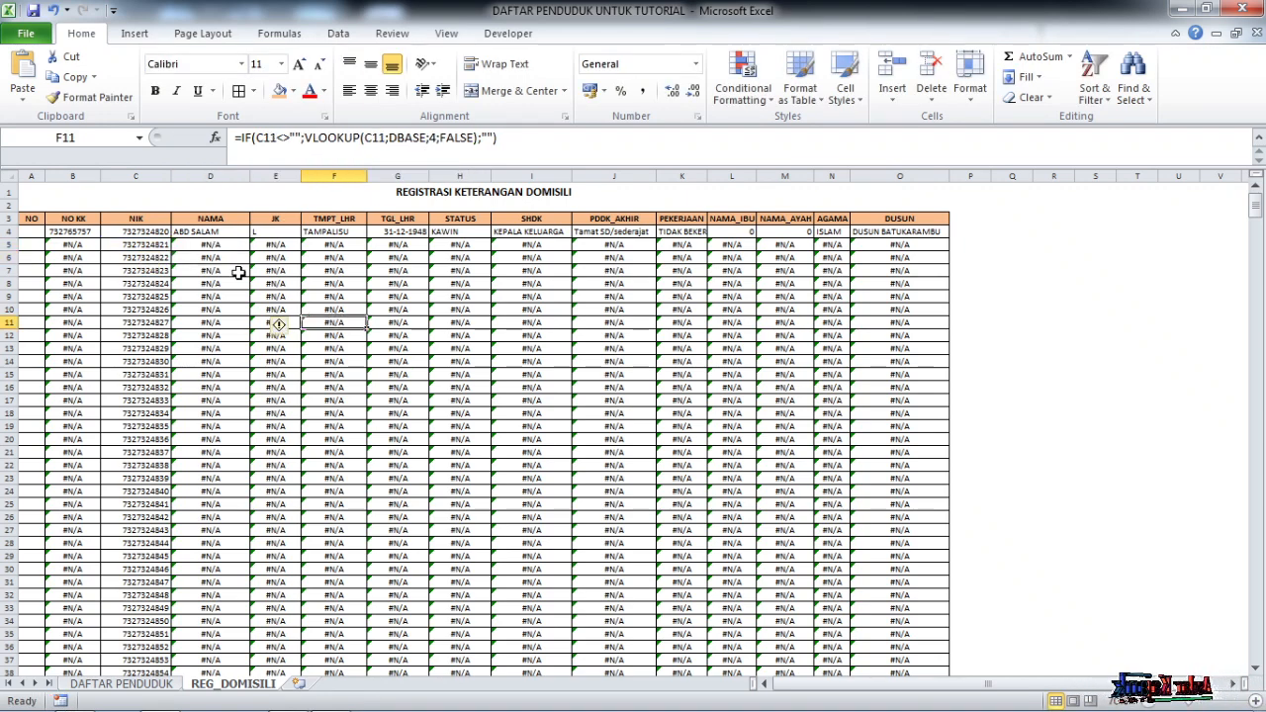
drag(225, 248, 924, 633)
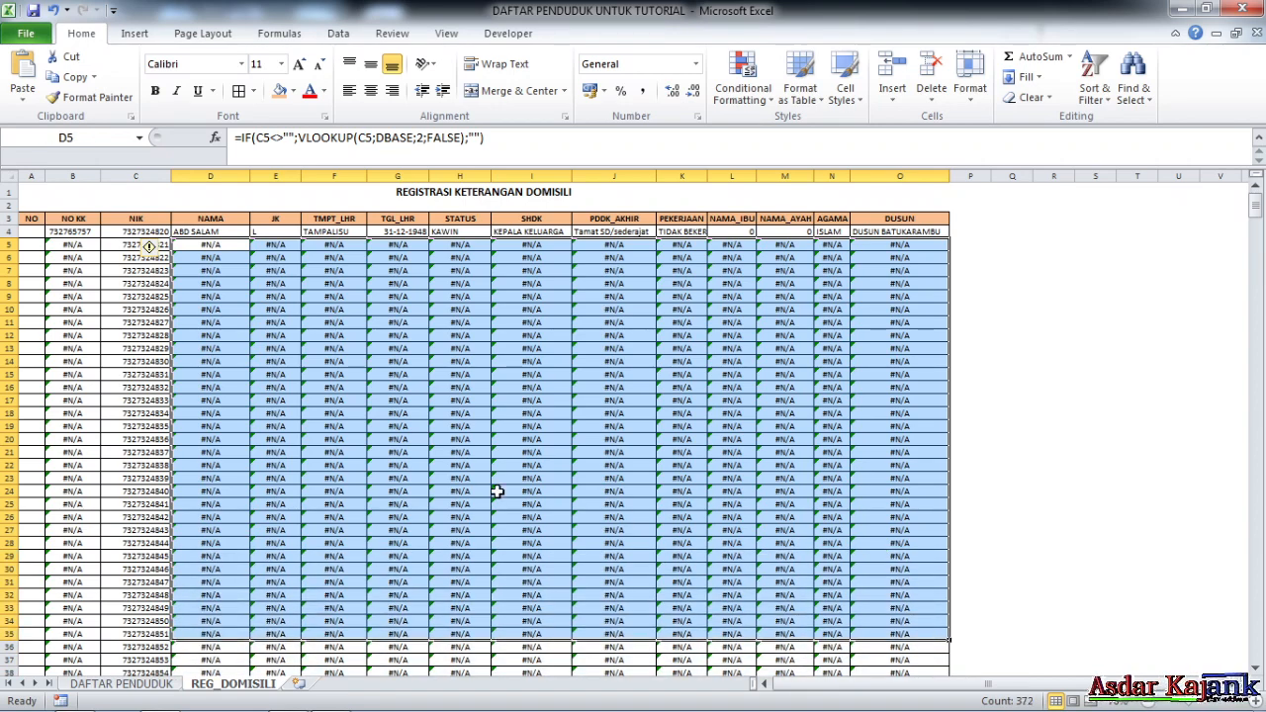
click(447, 438)
Select the auto-numbered NIK cells C5 through C703
click(136, 244)
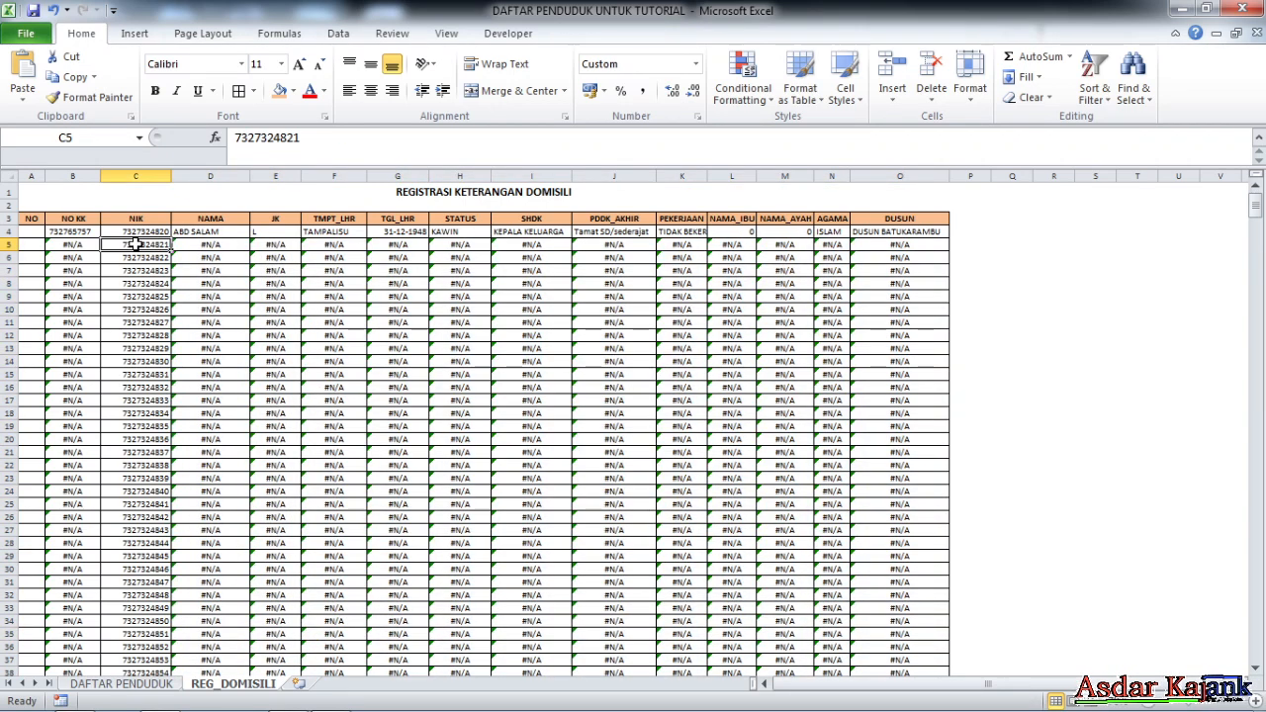
click(180, 321)
drag(134, 245, 136, 534)
click(143, 249)
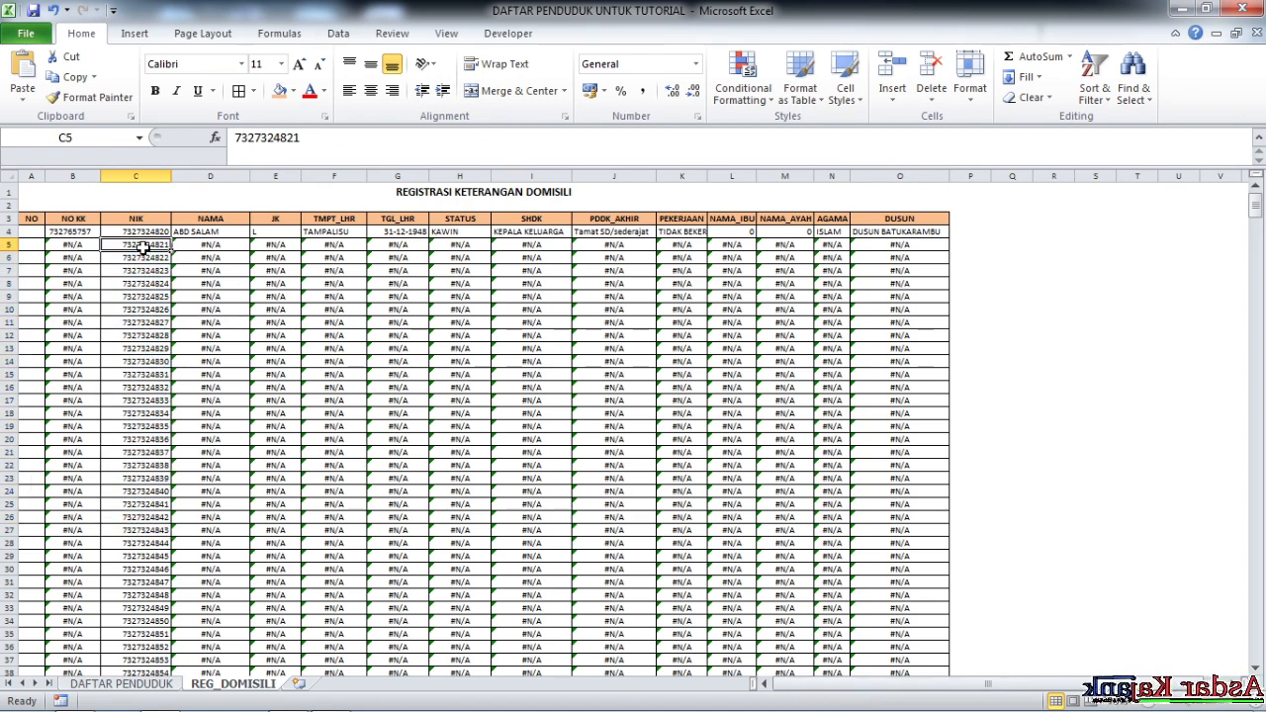
scroll(201, 278, up, 3)
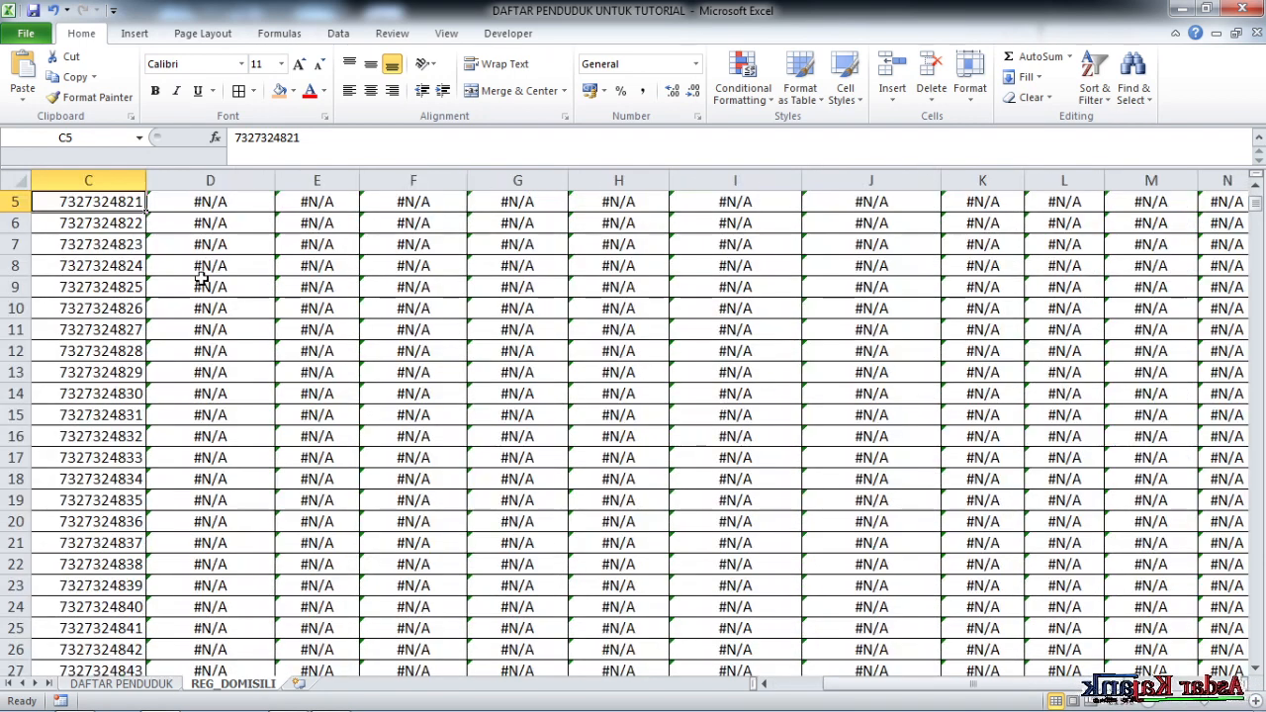
scroll(194, 289, up, 2)
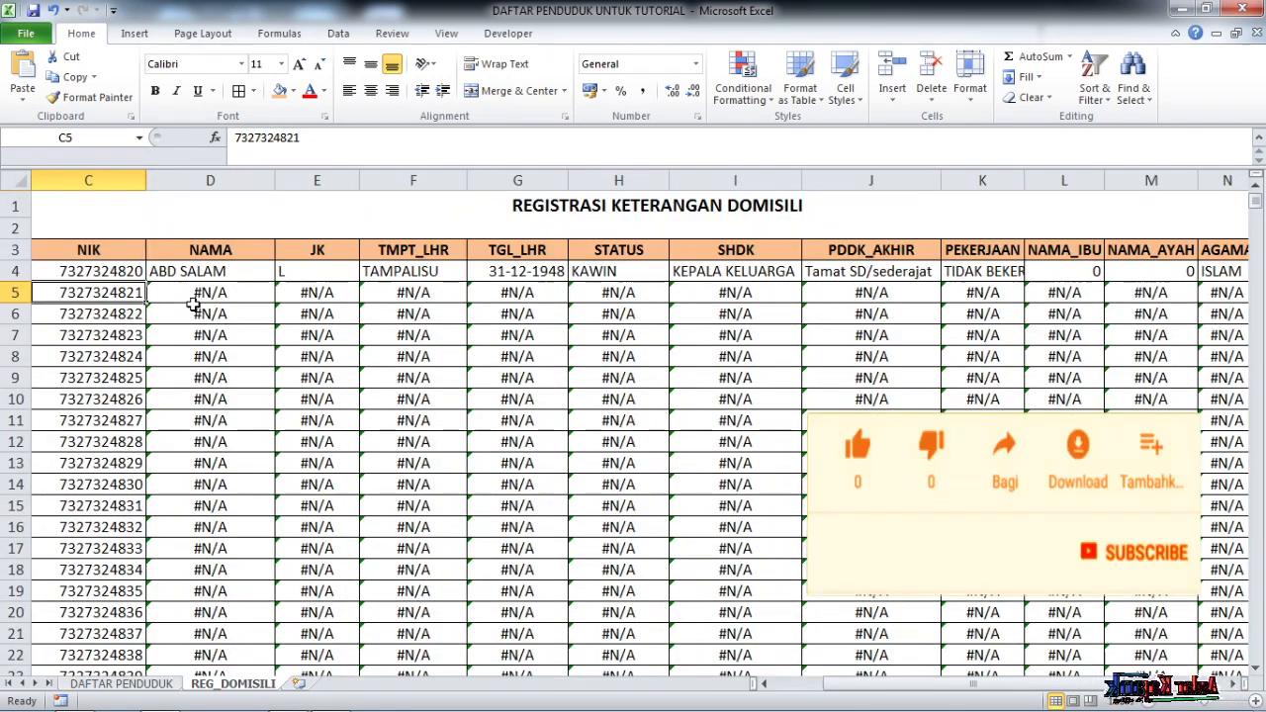
click(124, 315)
click(124, 335)
click(124, 420)
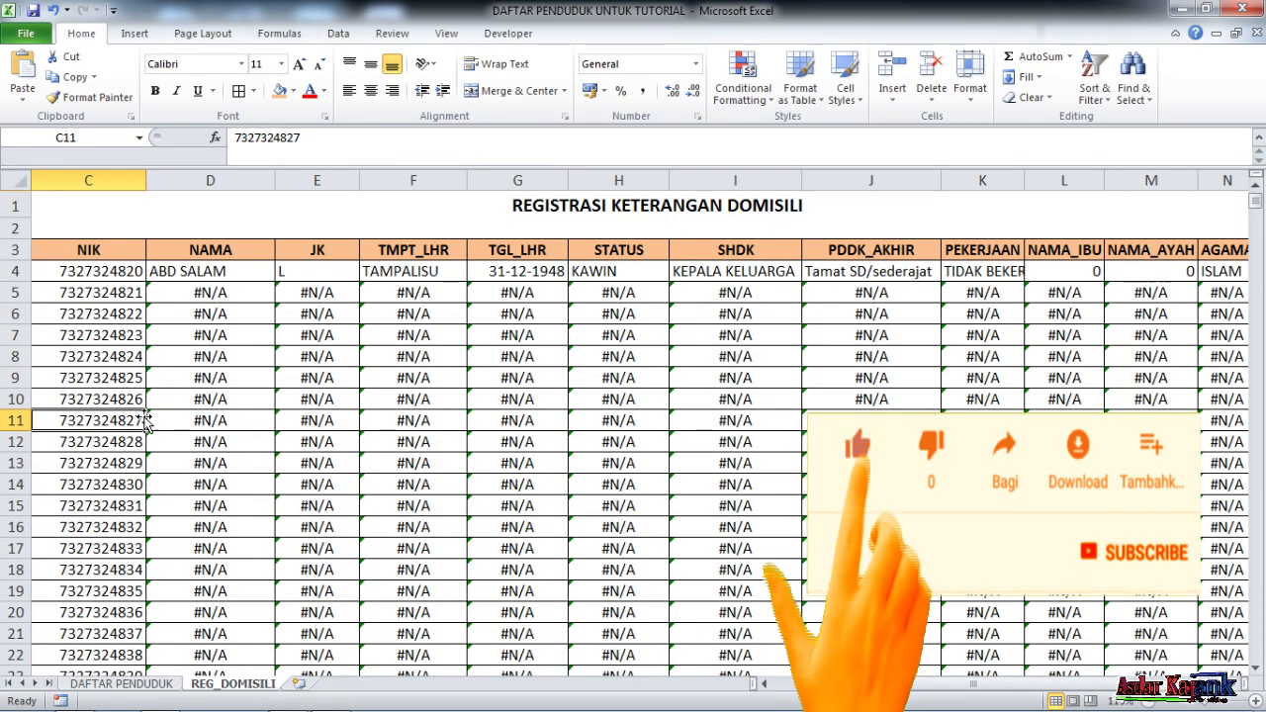
drag(127, 291, 117, 623)
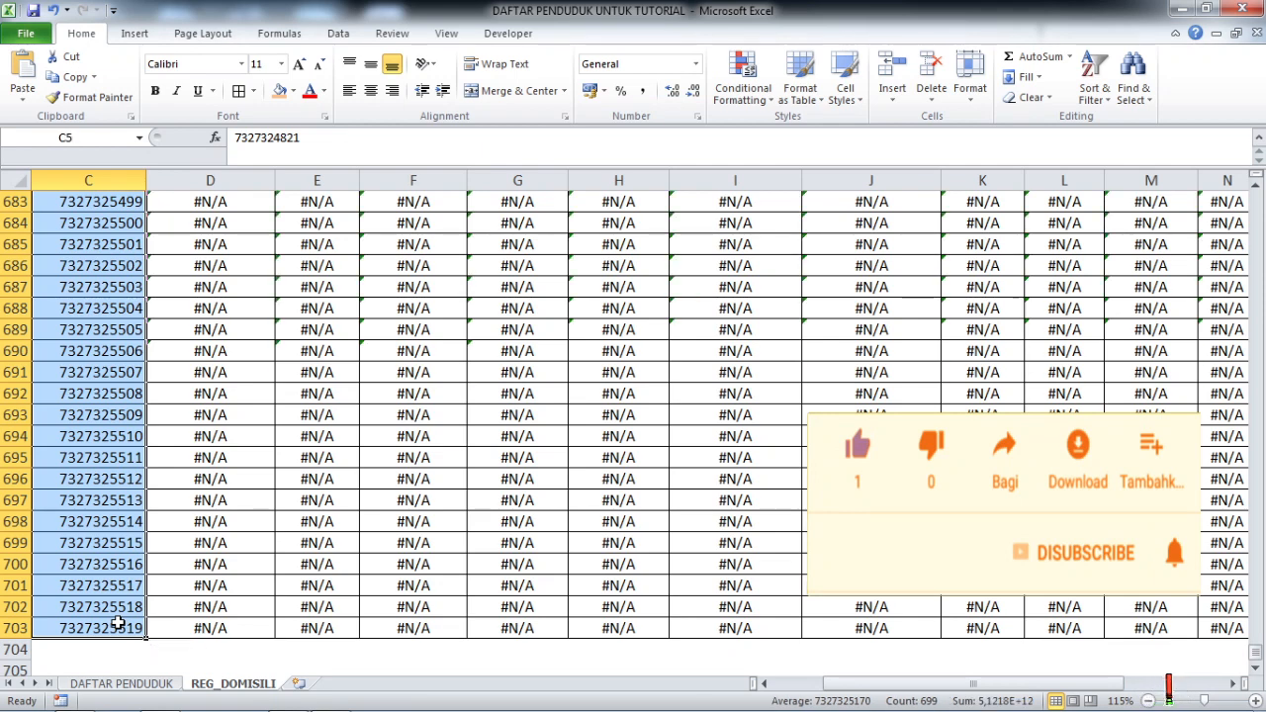
key(Delete)
click(303, 357)
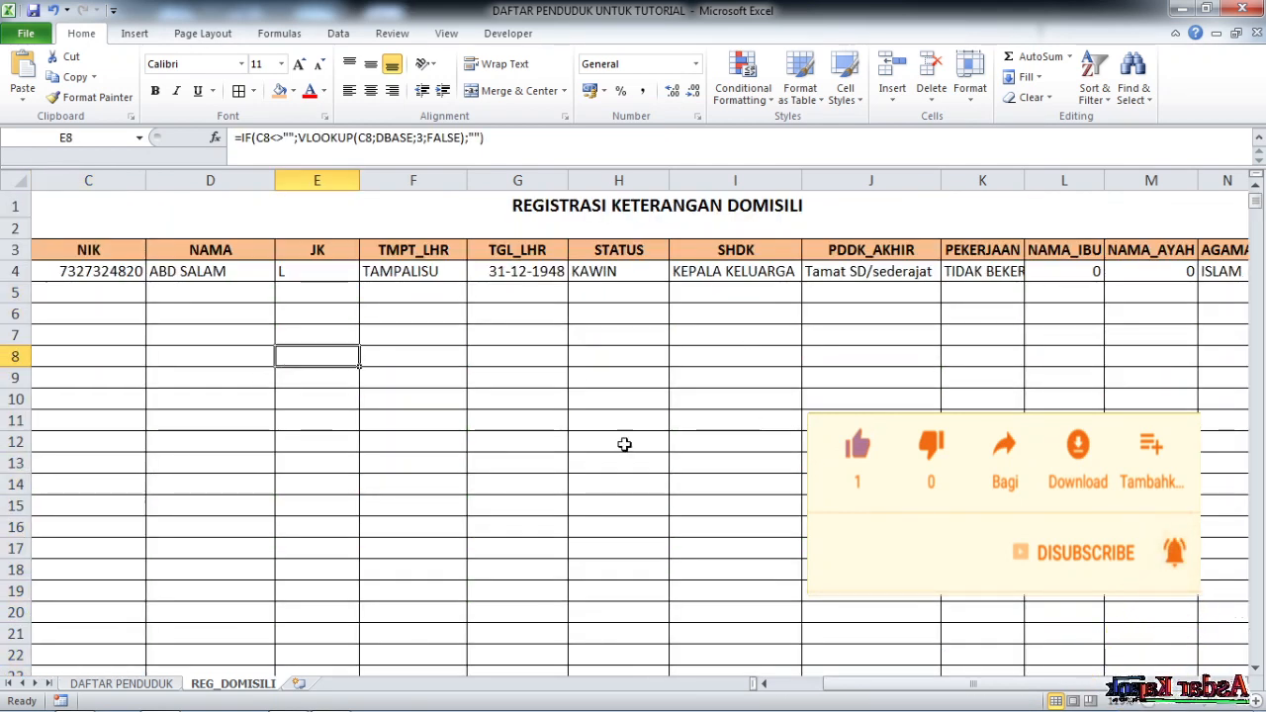
mouse_move(900, 692)
mouse_down()
mouse_move(821, 700)
mouse_move(1032, 701)
mouse_move(880, 699)
mouse_up()
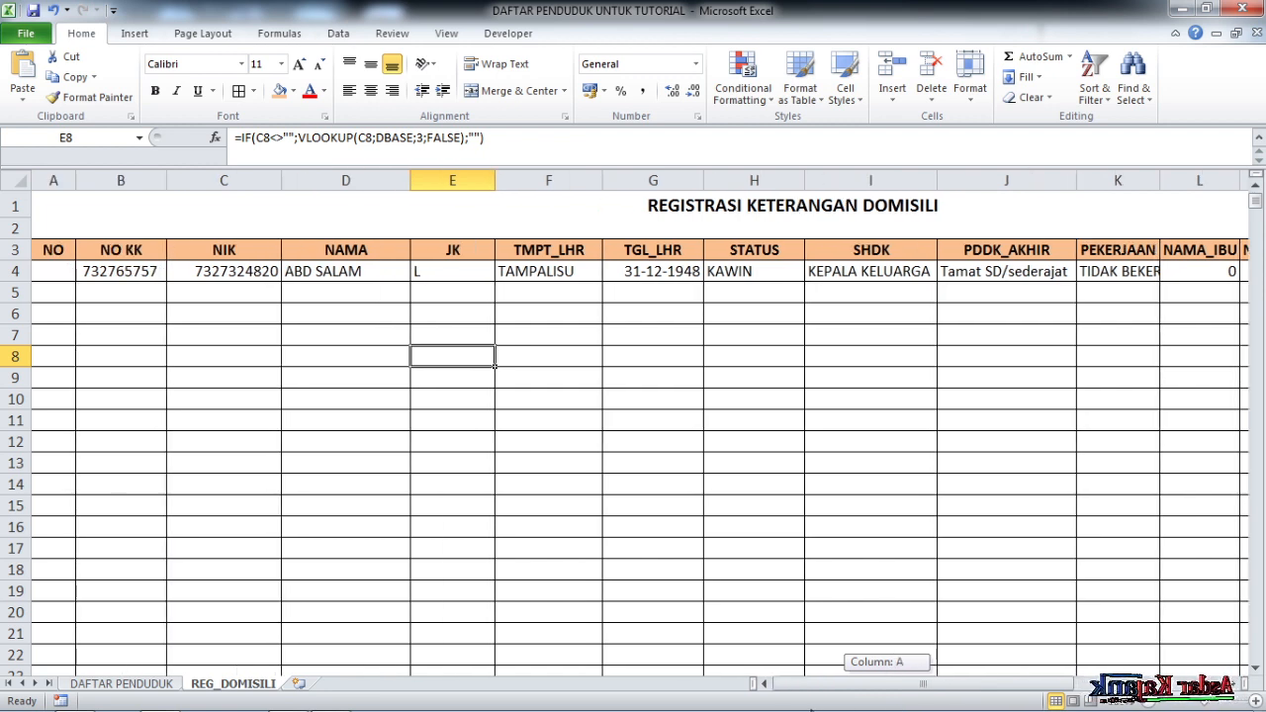
click(651, 448)
click(54, 271)
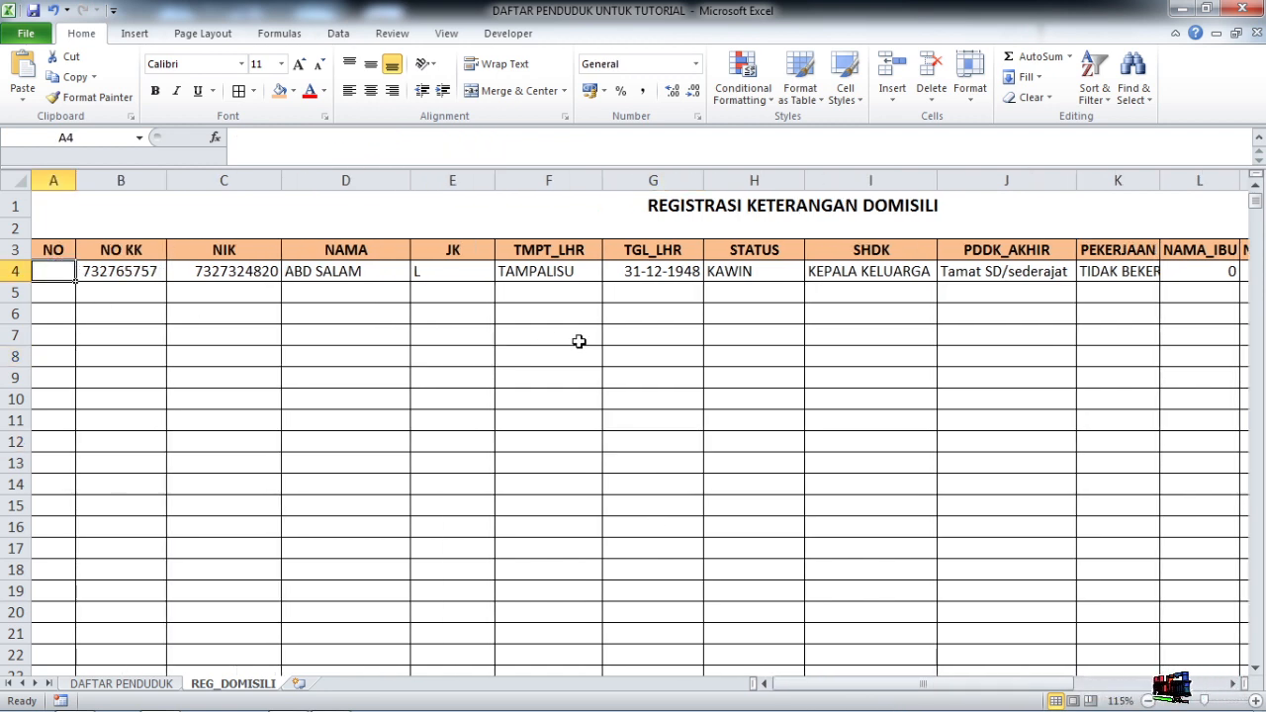
key(Right)
key(Left)
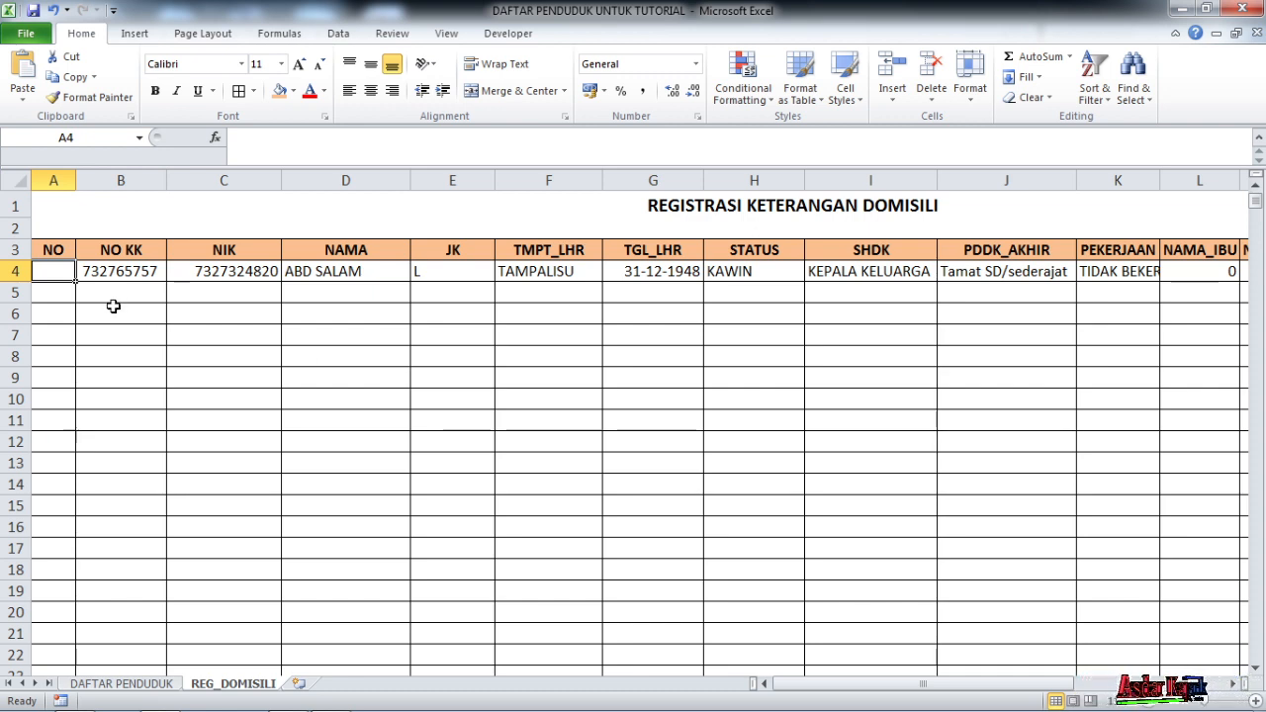
click(63, 353)
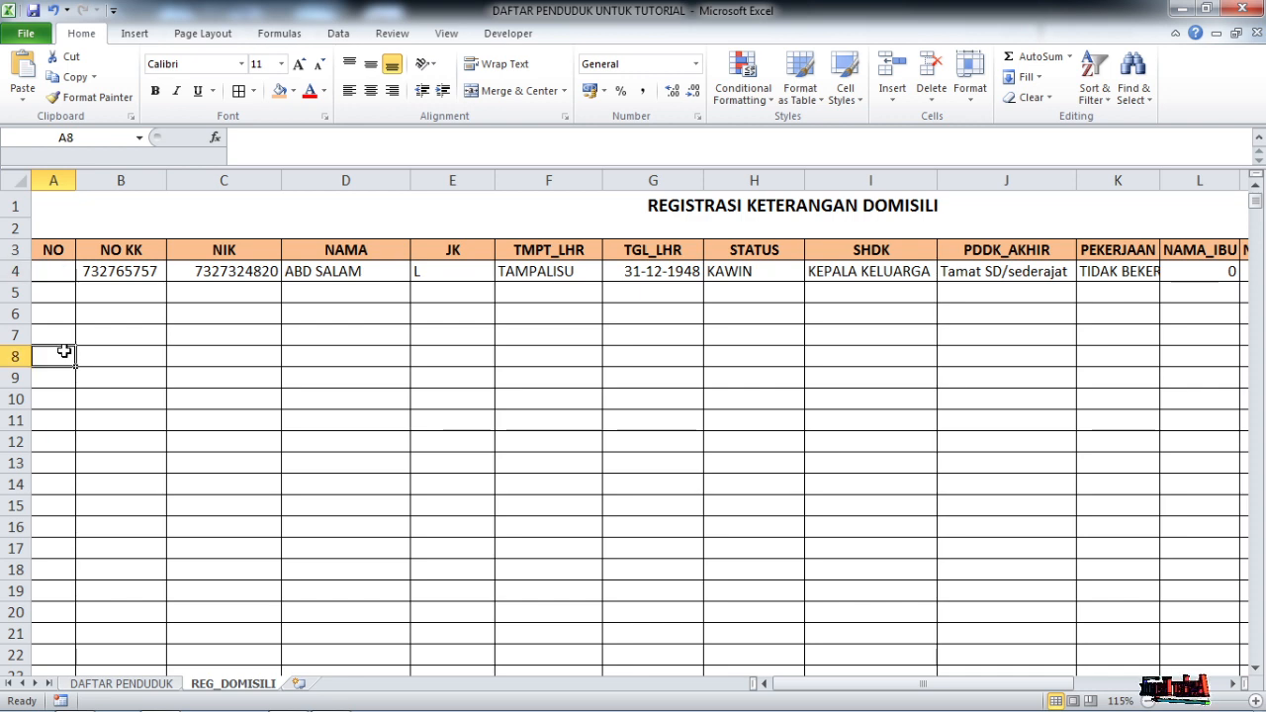
click(59, 291)
click(104, 291)
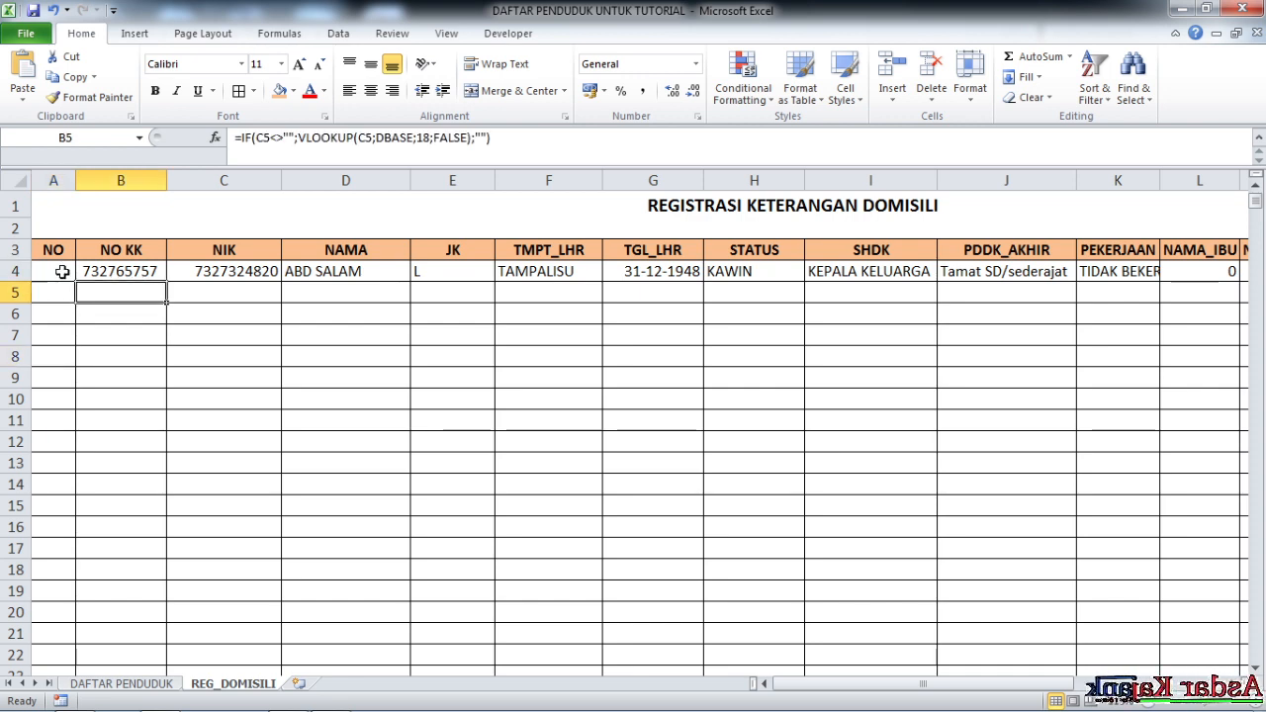
click(64, 272)
Enter =IF(D4<>"";COUNTA($D$4:D4);"") in A4 so the first resident is numbered 1
text(=)
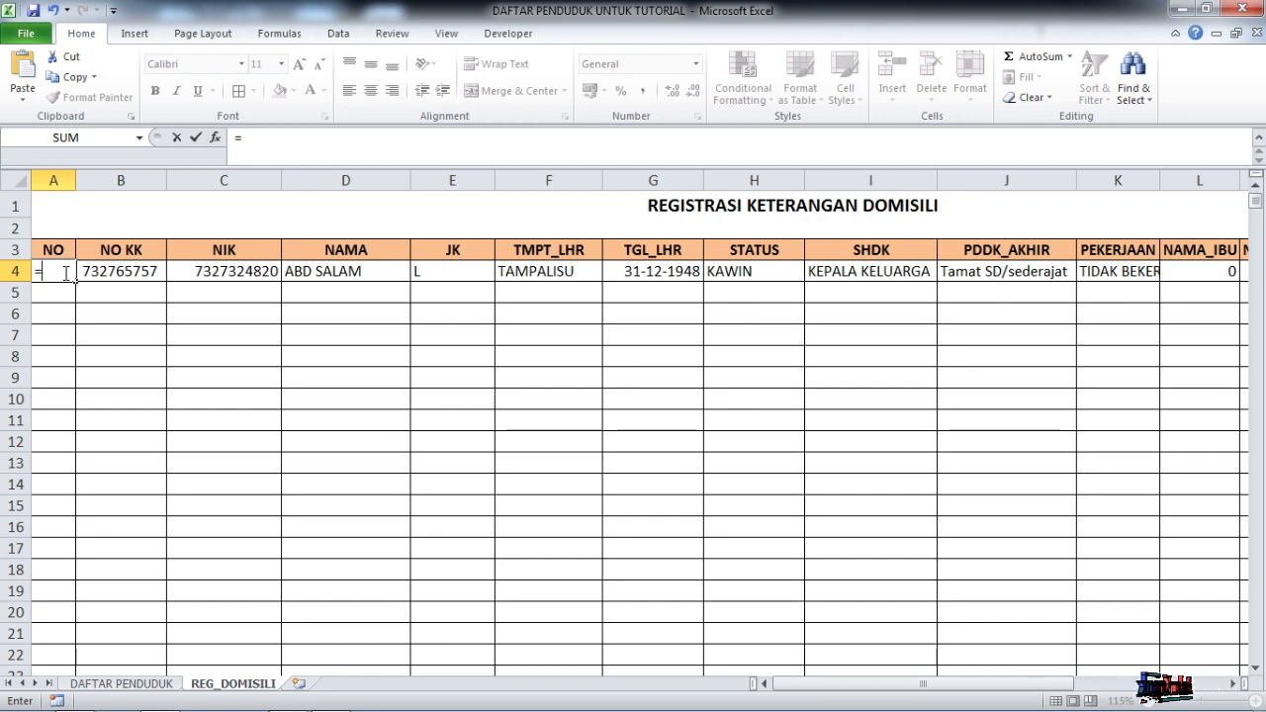
text(IF)
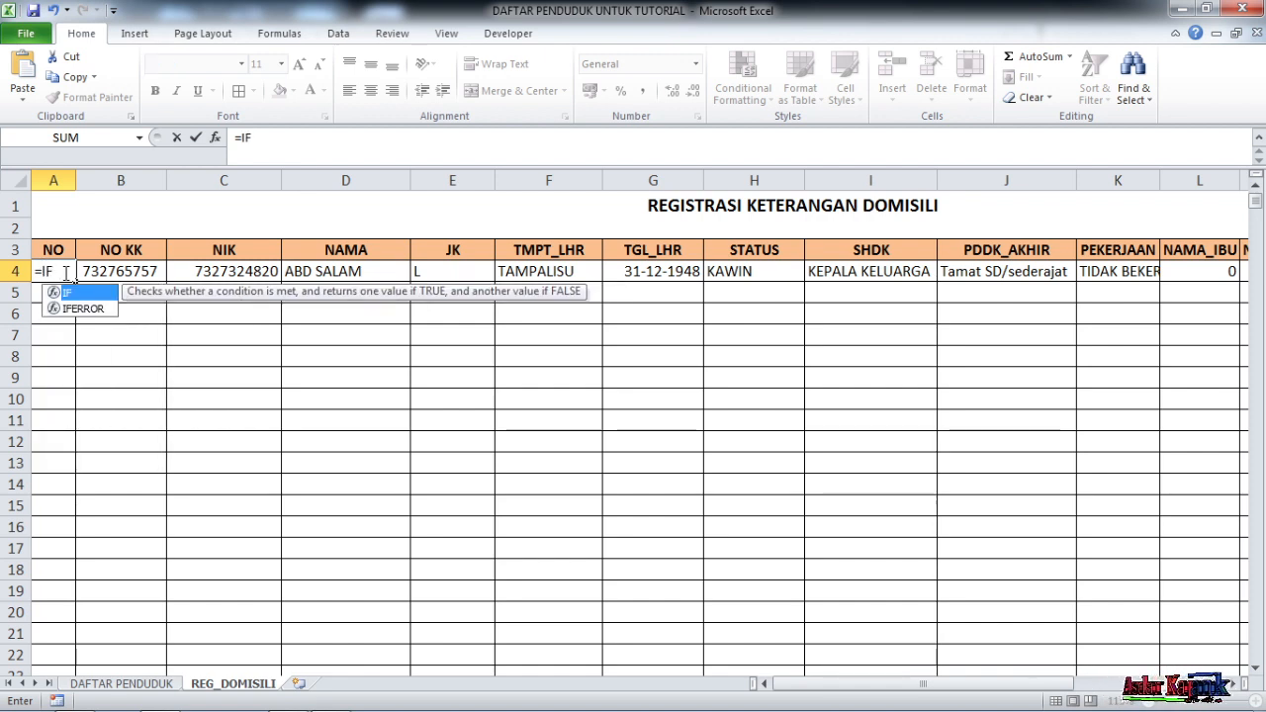
text(()
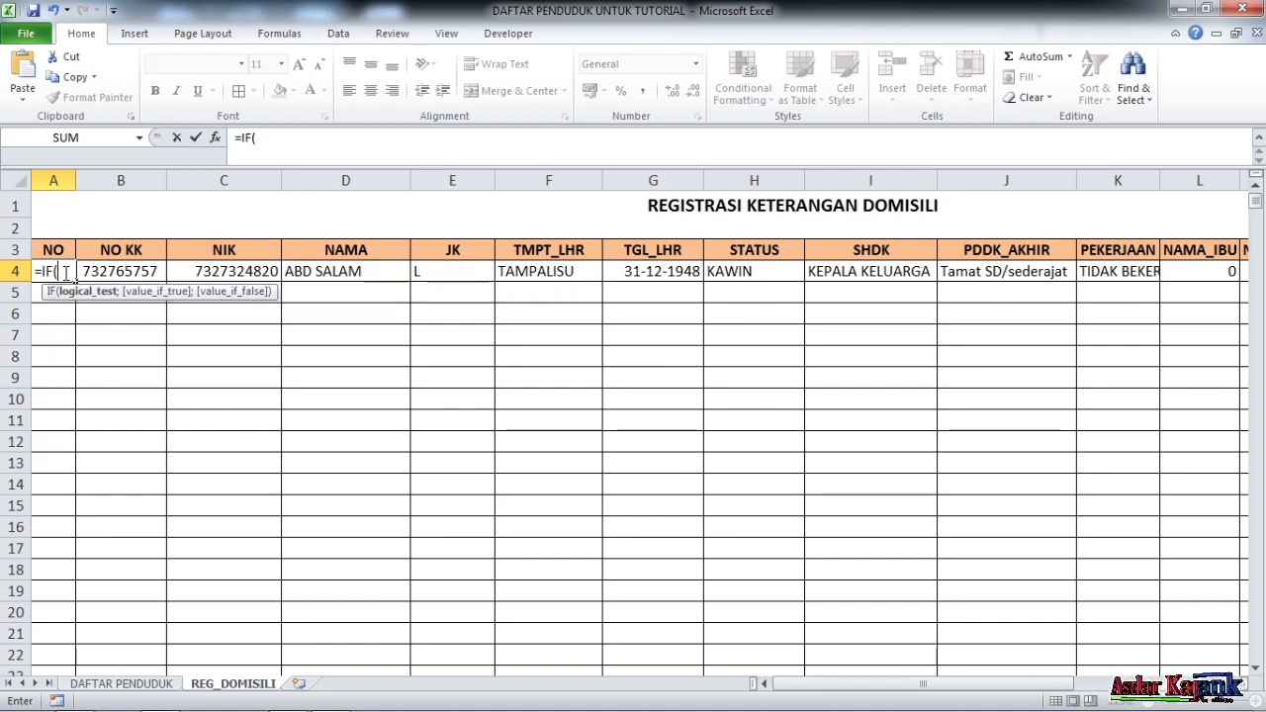
click(351, 271)
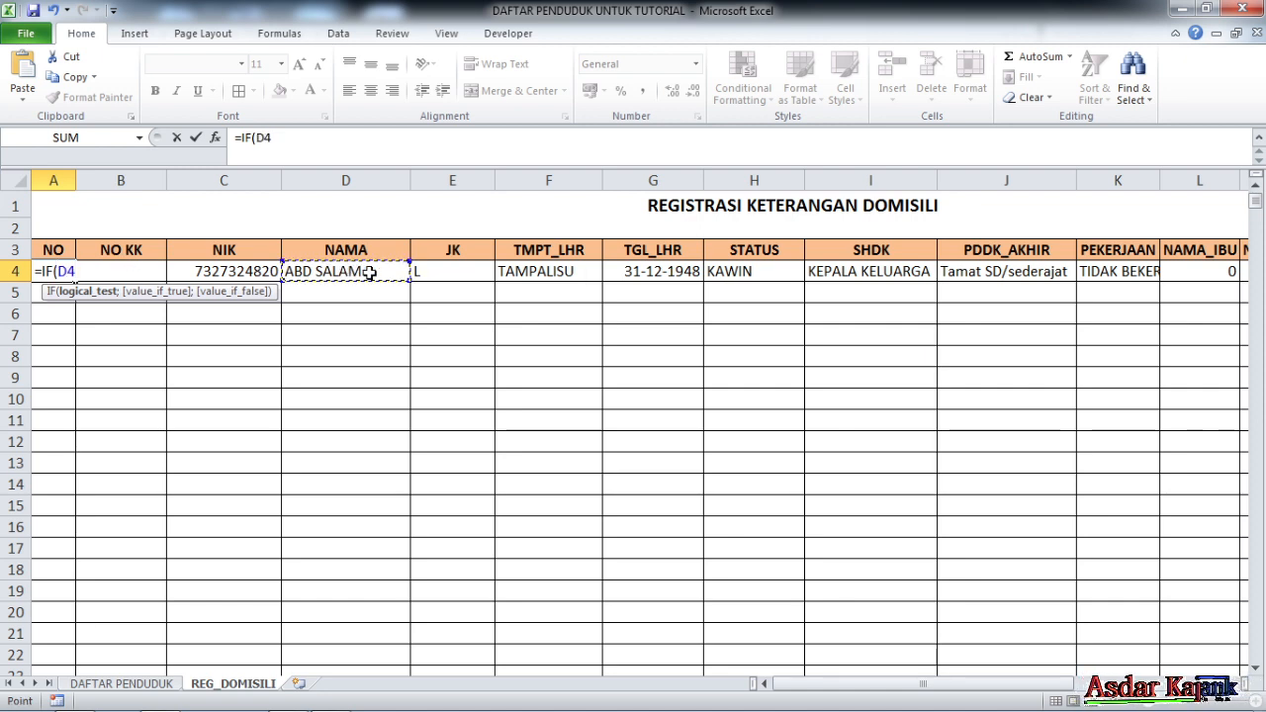
text(<)
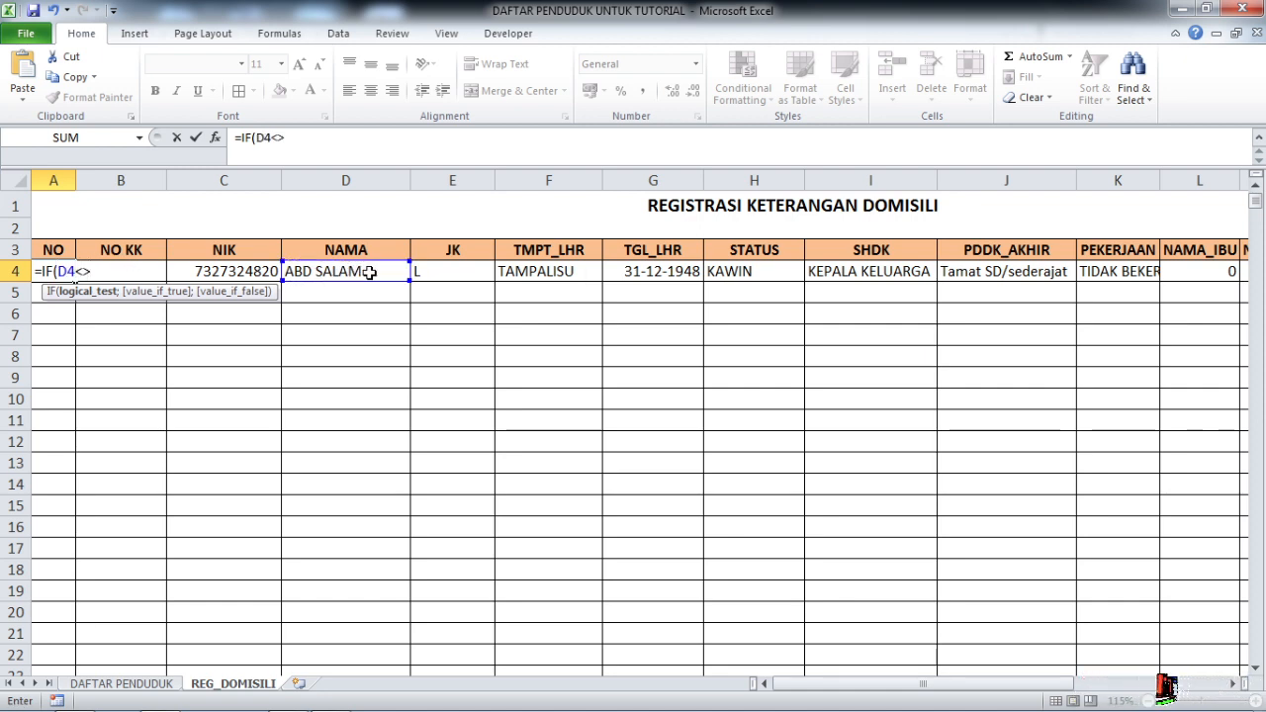
text(>"";)
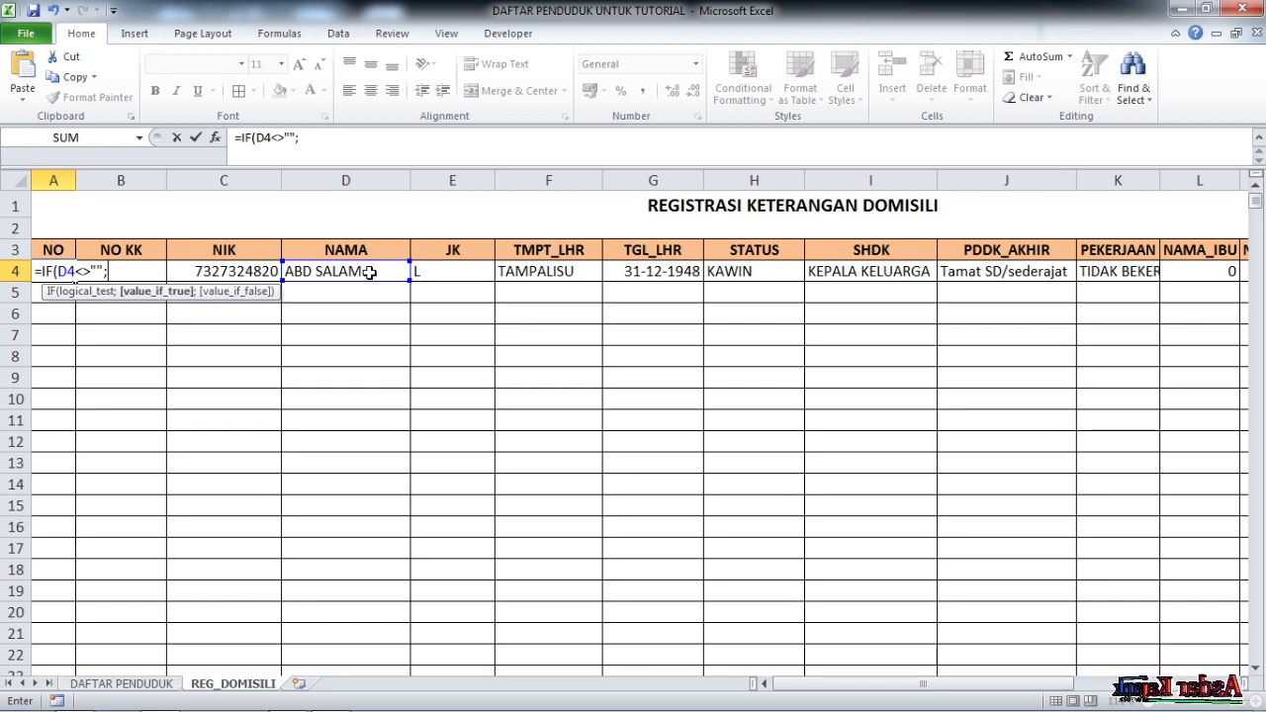
text(COUNTA)
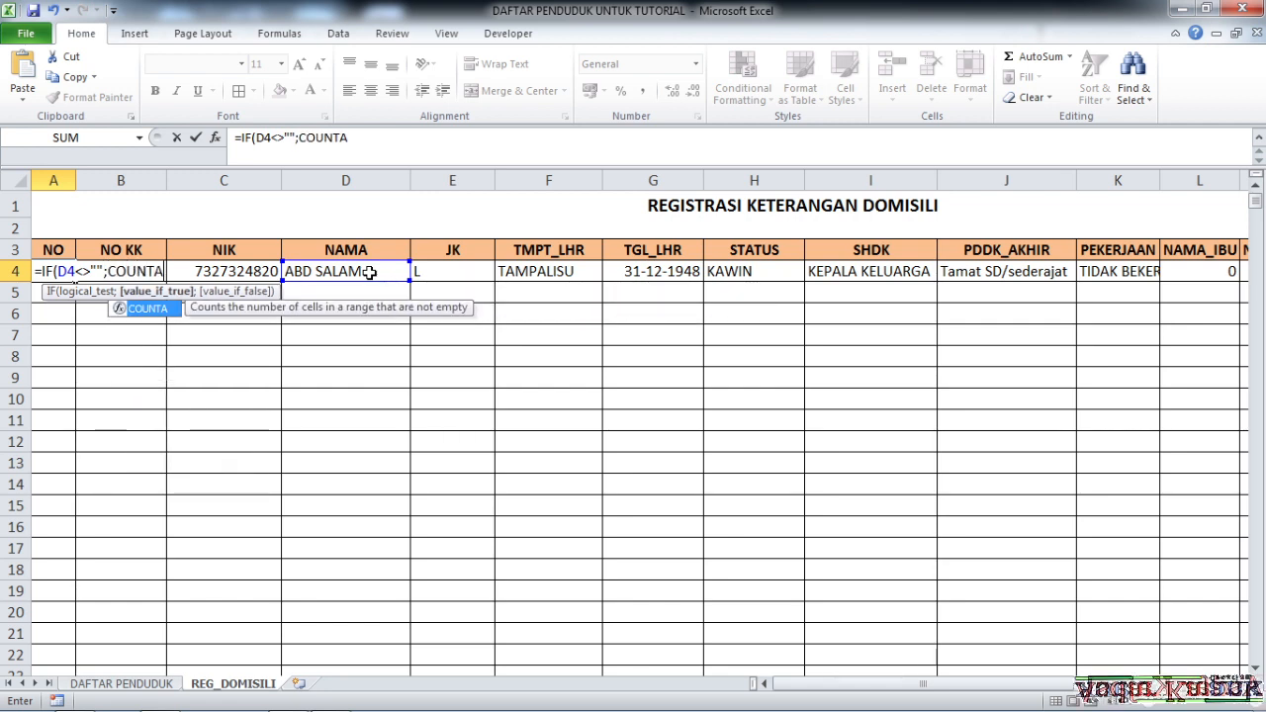
text(()
click(396, 271)
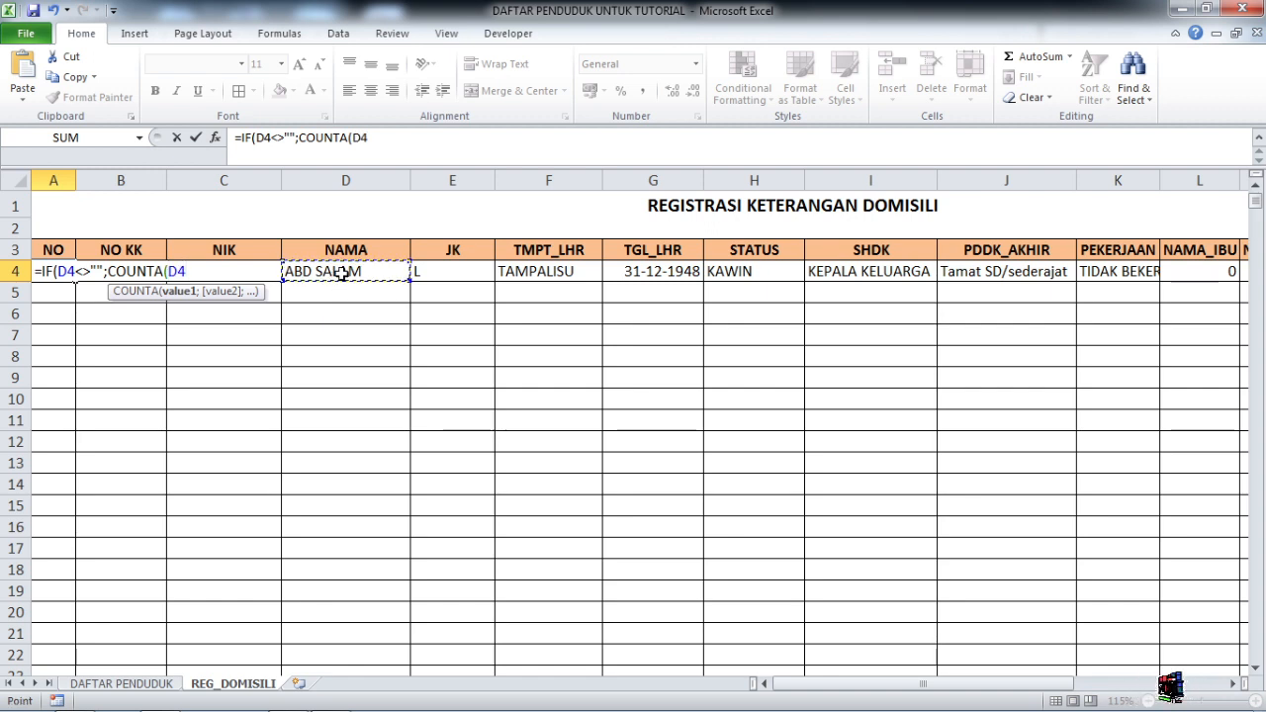
key(F8)
text())
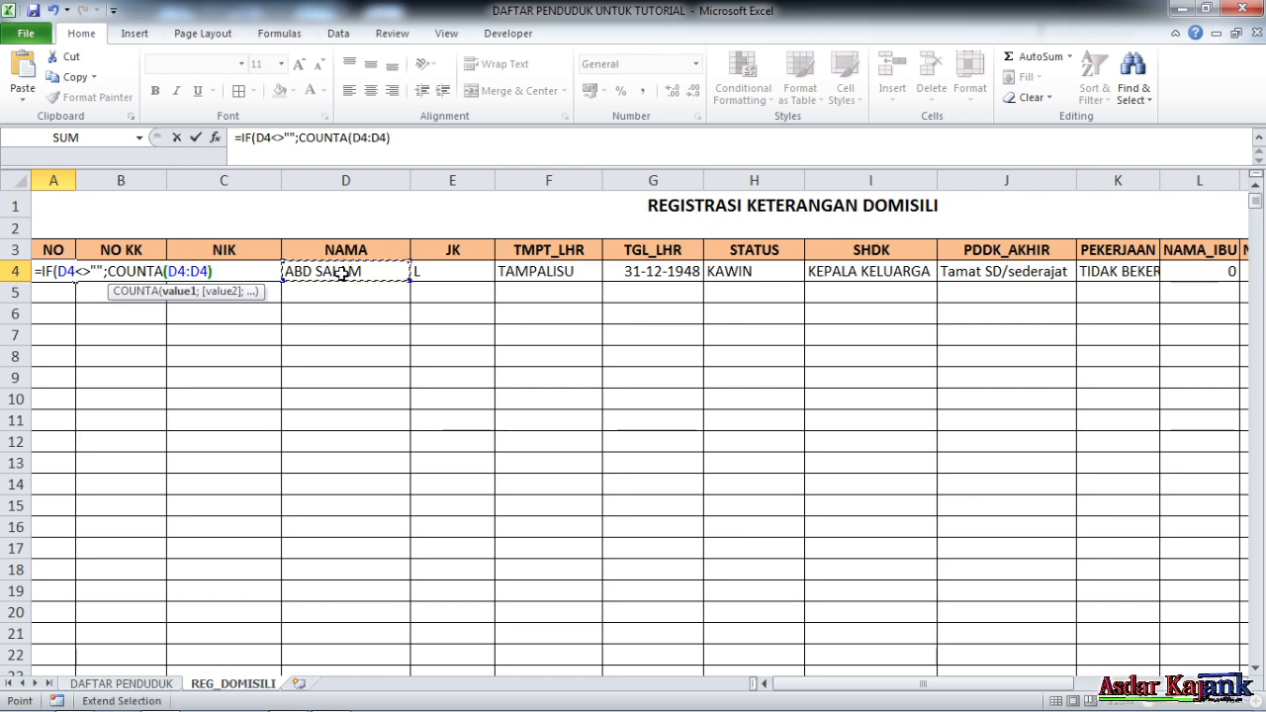
text(;)
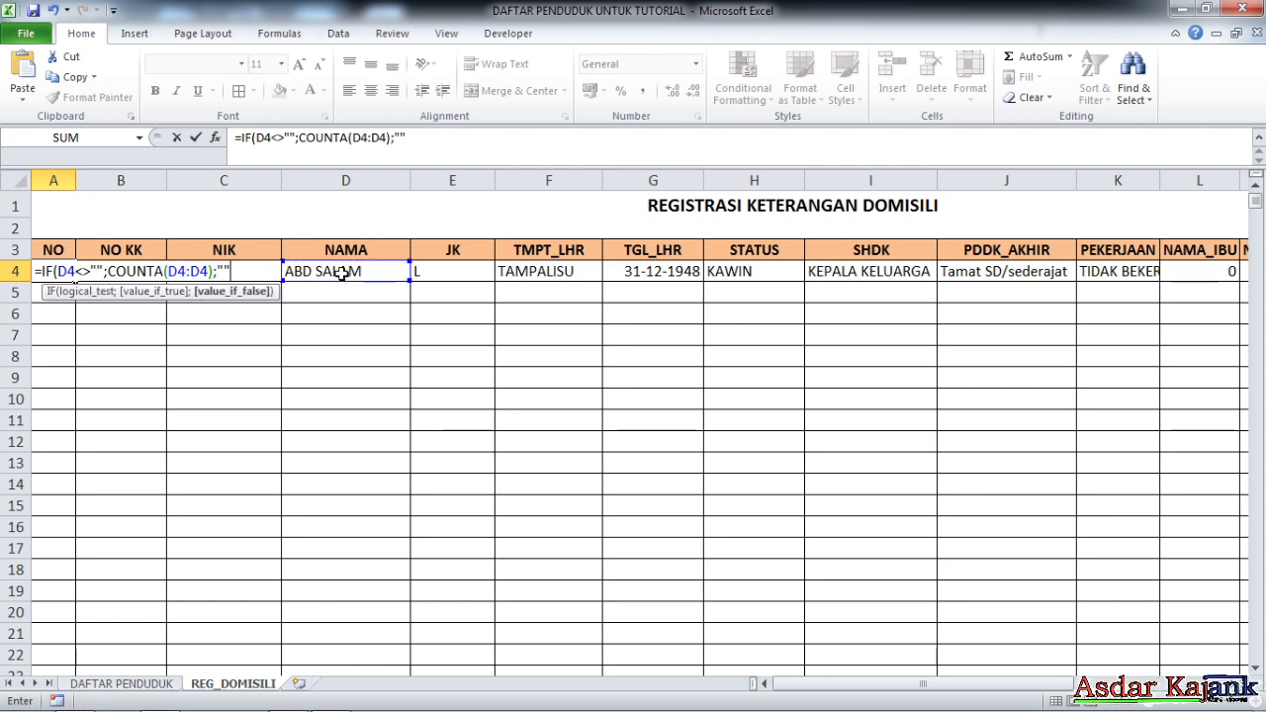
click(361, 137)
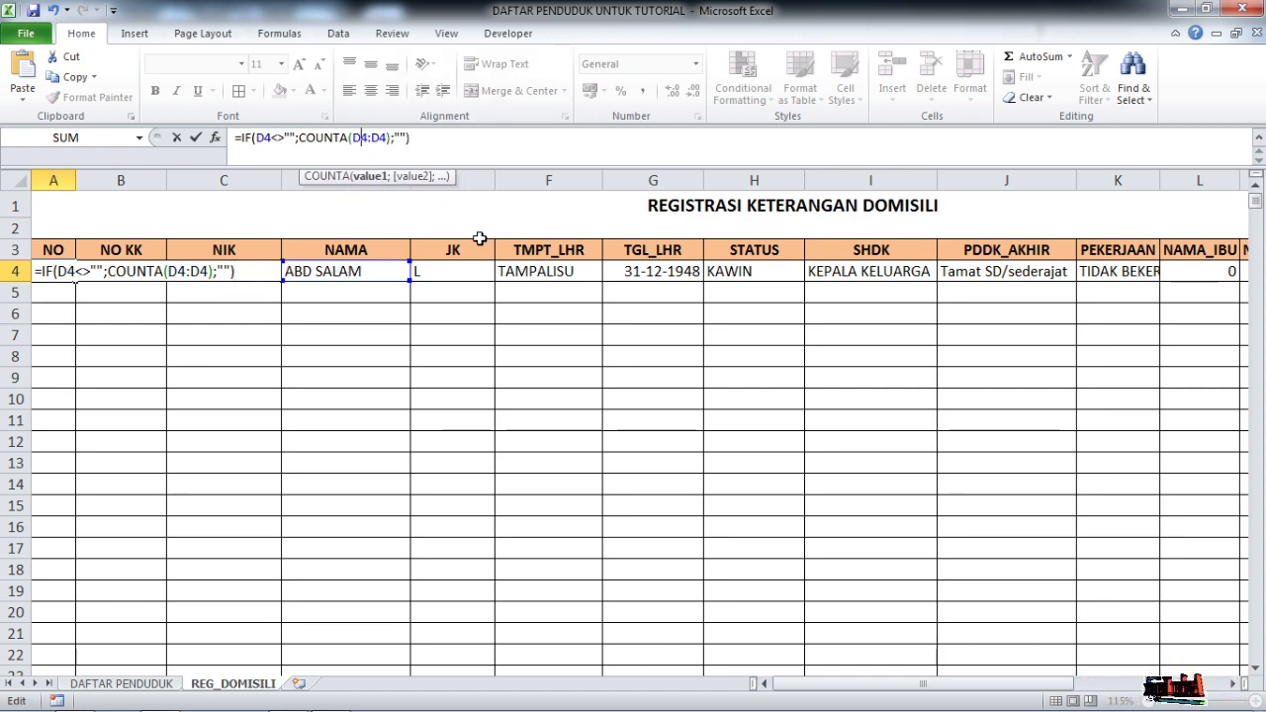
key(F4)
key(Return)
click(170, 380)
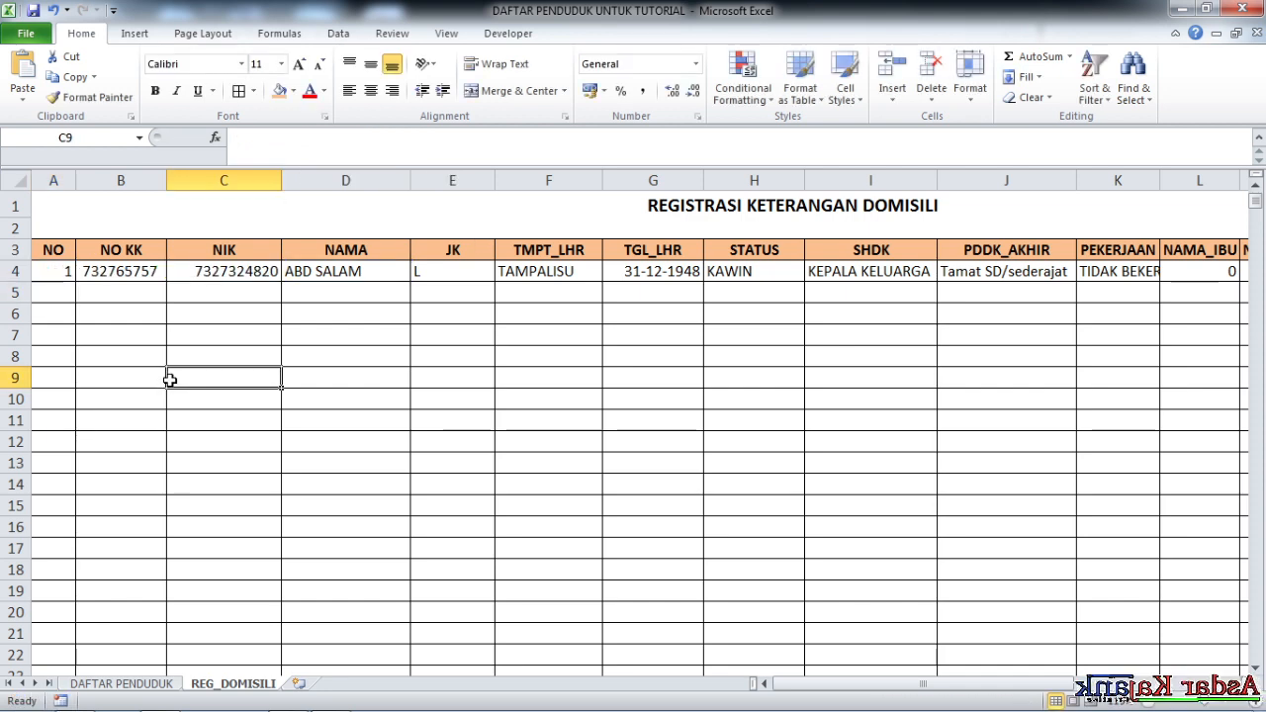
click(66, 273)
Fill the A4 numbering formula down column A through row 703
double_click(73, 280)
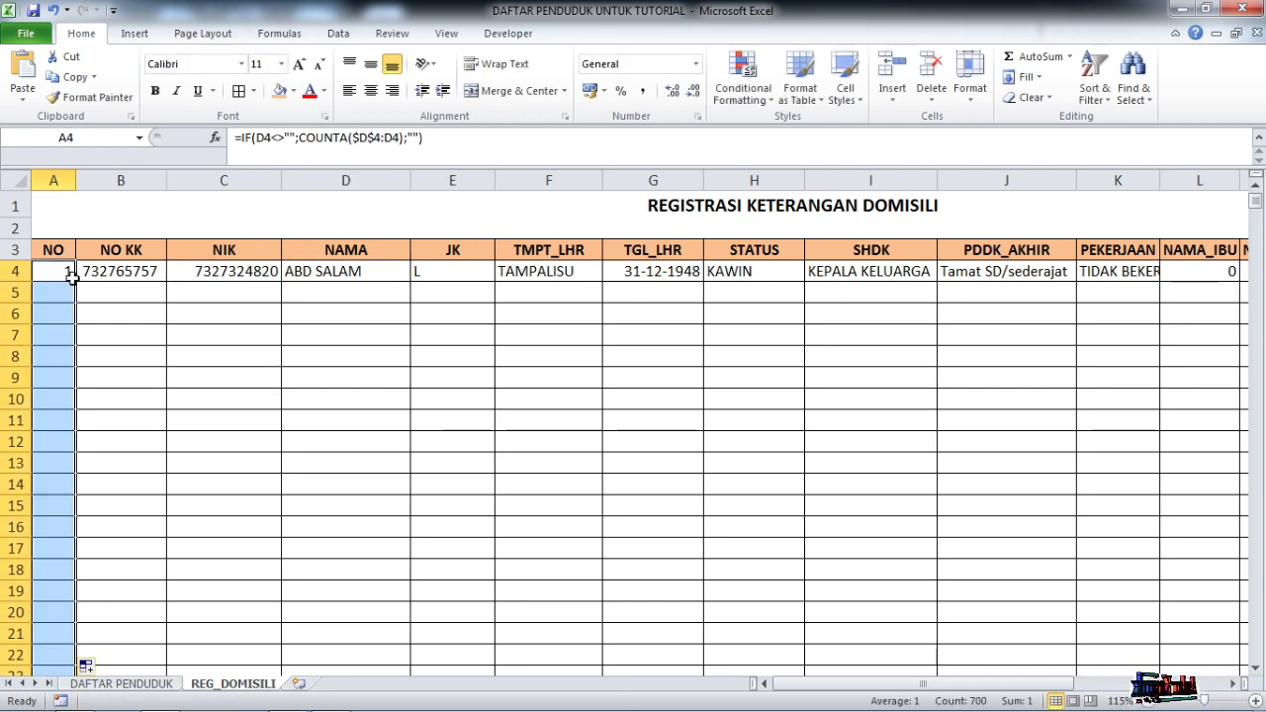
scroll(245, 473, down, 3)
scroll(277, 406, up, 3)
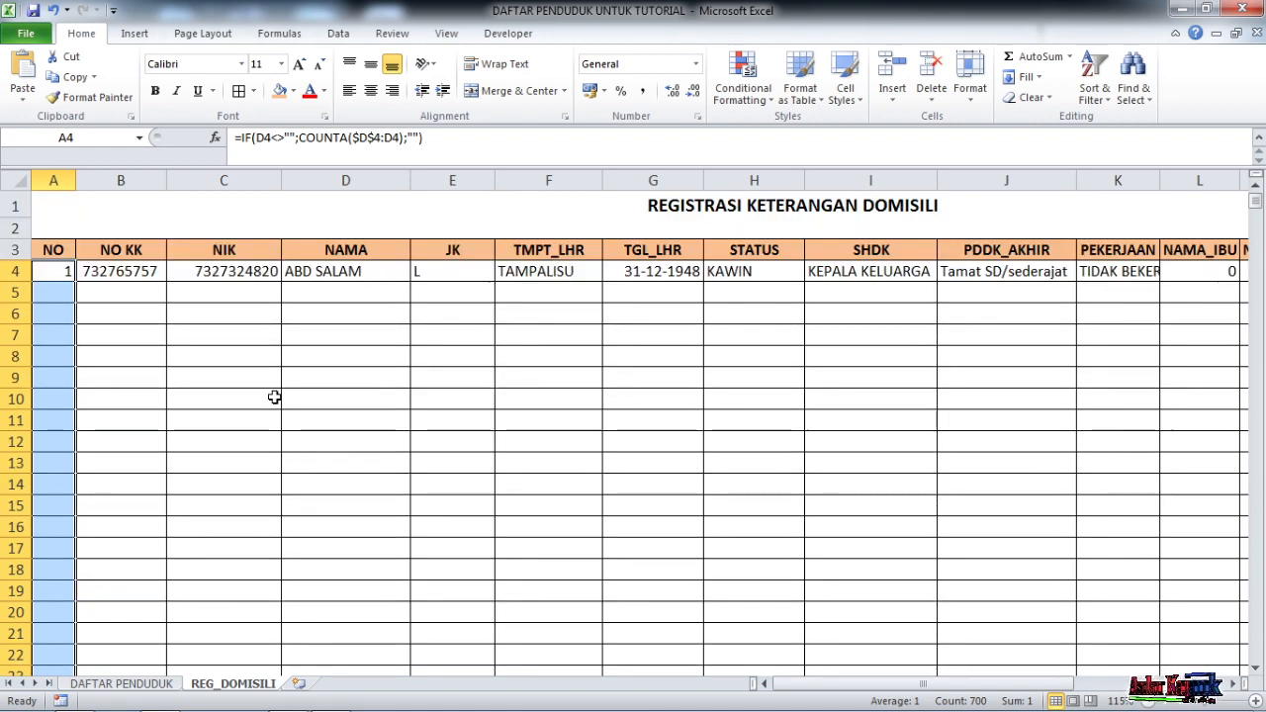
click(274, 397)
scroll(746, 367, down, 4)
scroll(565, 379, up, 4)
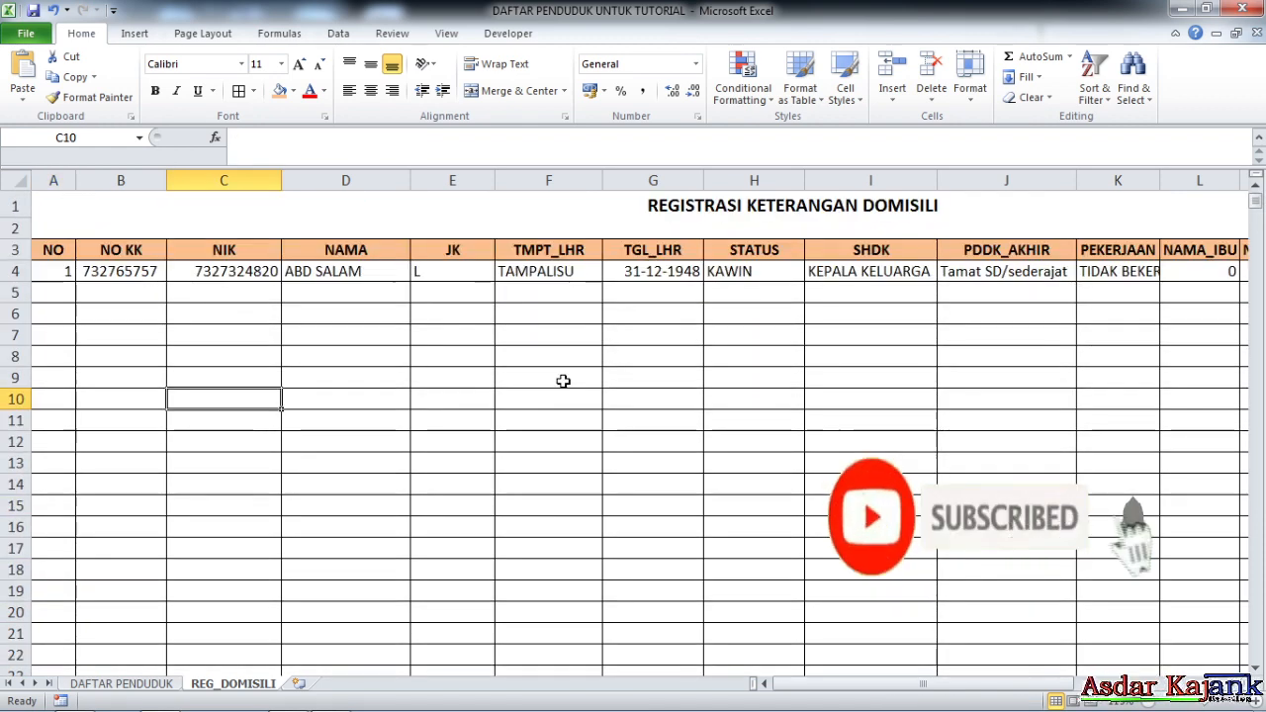
scroll(560, 388, down, 3)
scroll(560, 389, up, 2)
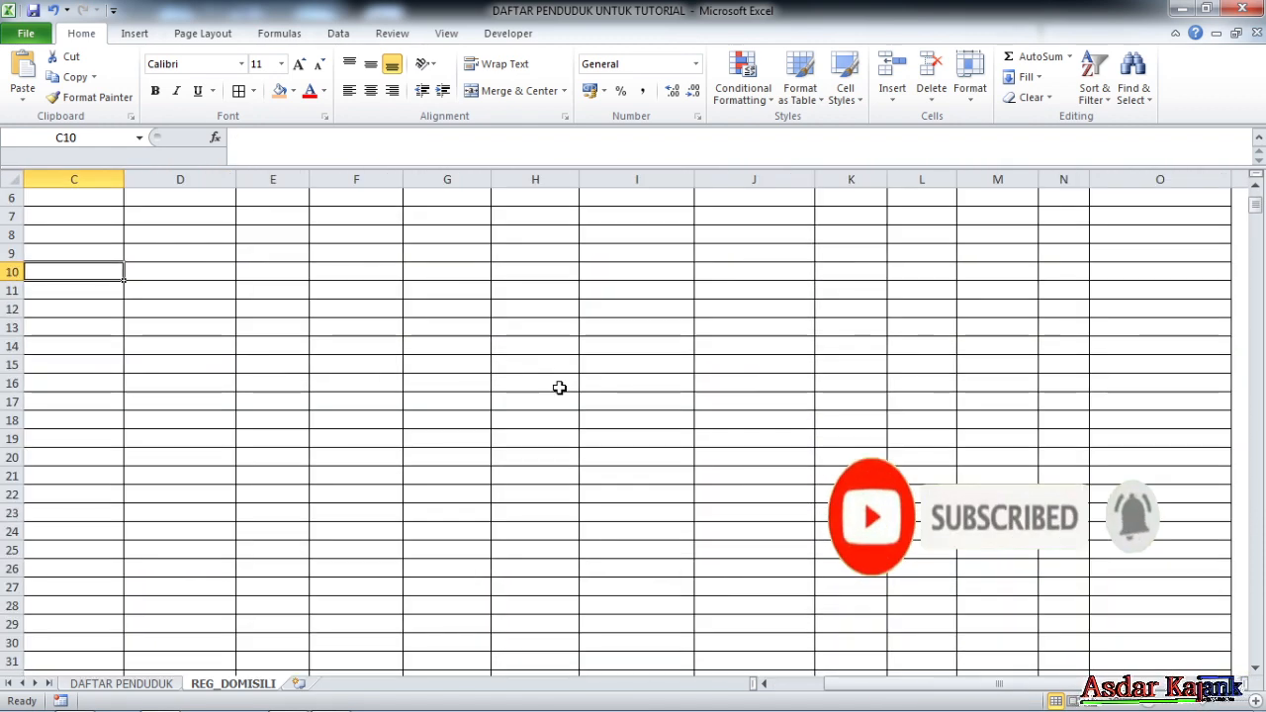
scroll(766, 507, down, 3)
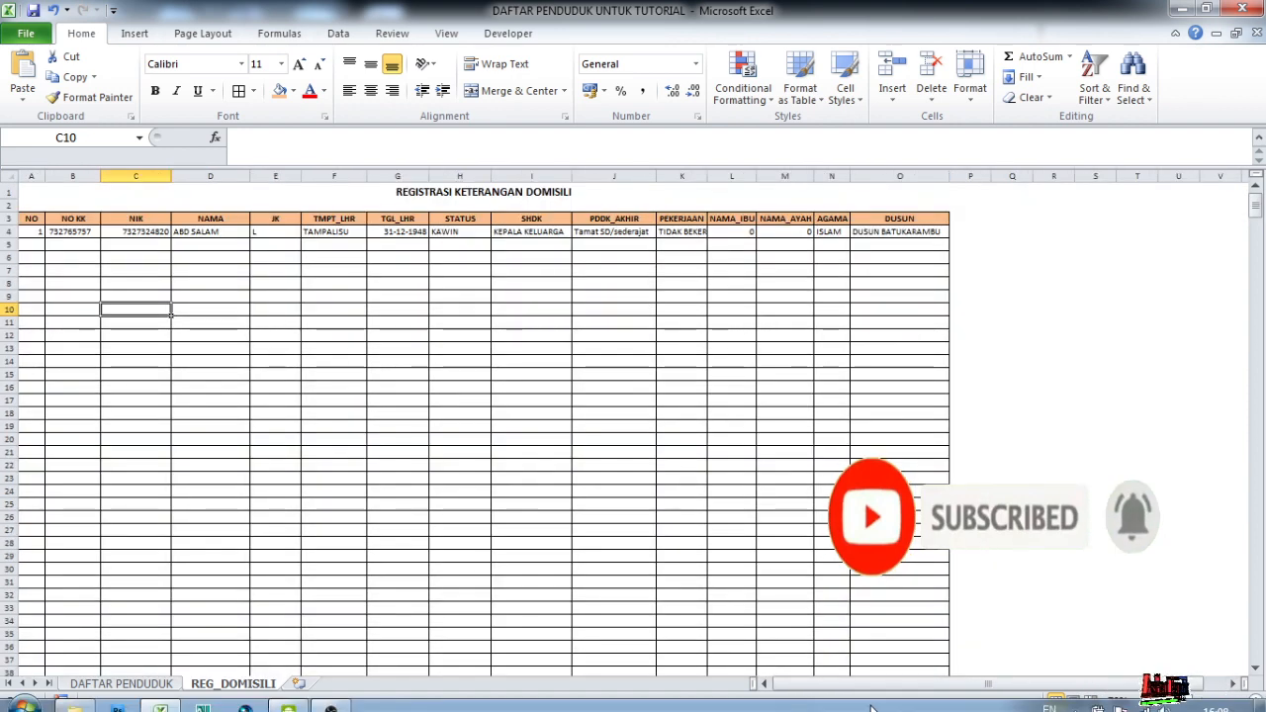
click(887, 619)
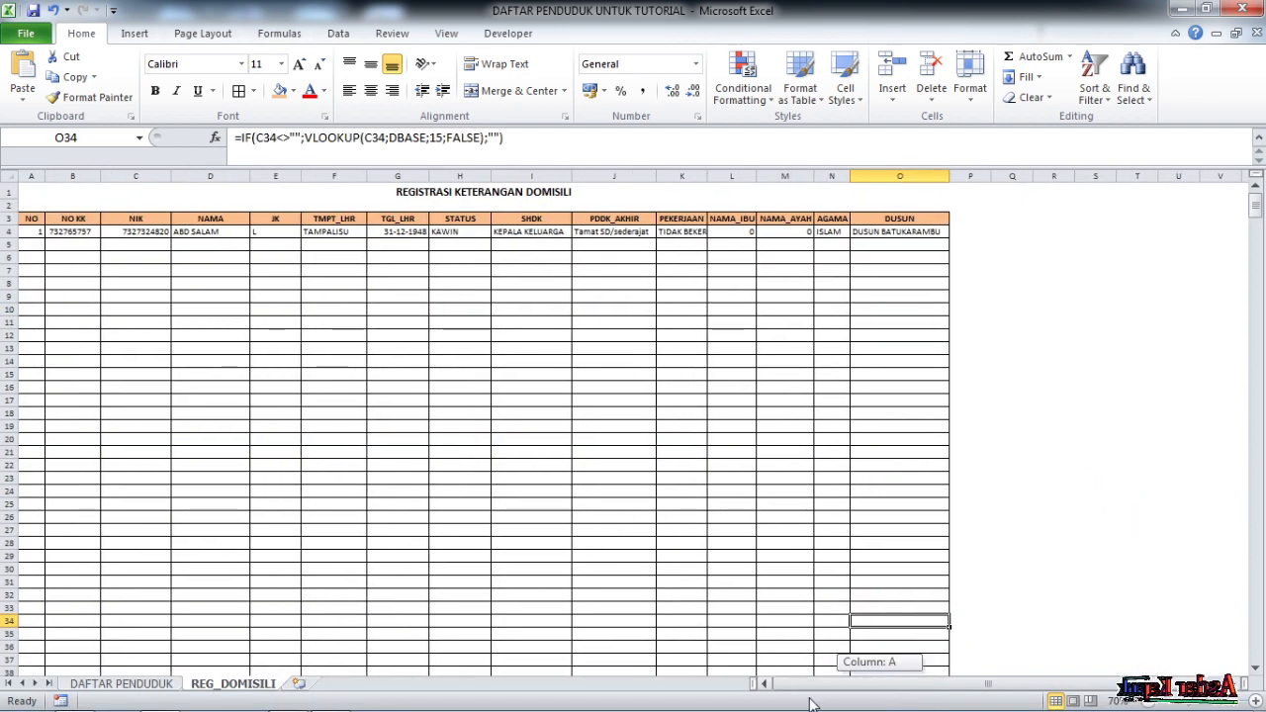
Inspect the VLOOKUP formulas in the PEKERJAAN, SHDK, TMPT_LHR and TGL_LHR columns
scroll(504, 401, down, 4)
scroll(500, 419, up, 4)
click(674, 270)
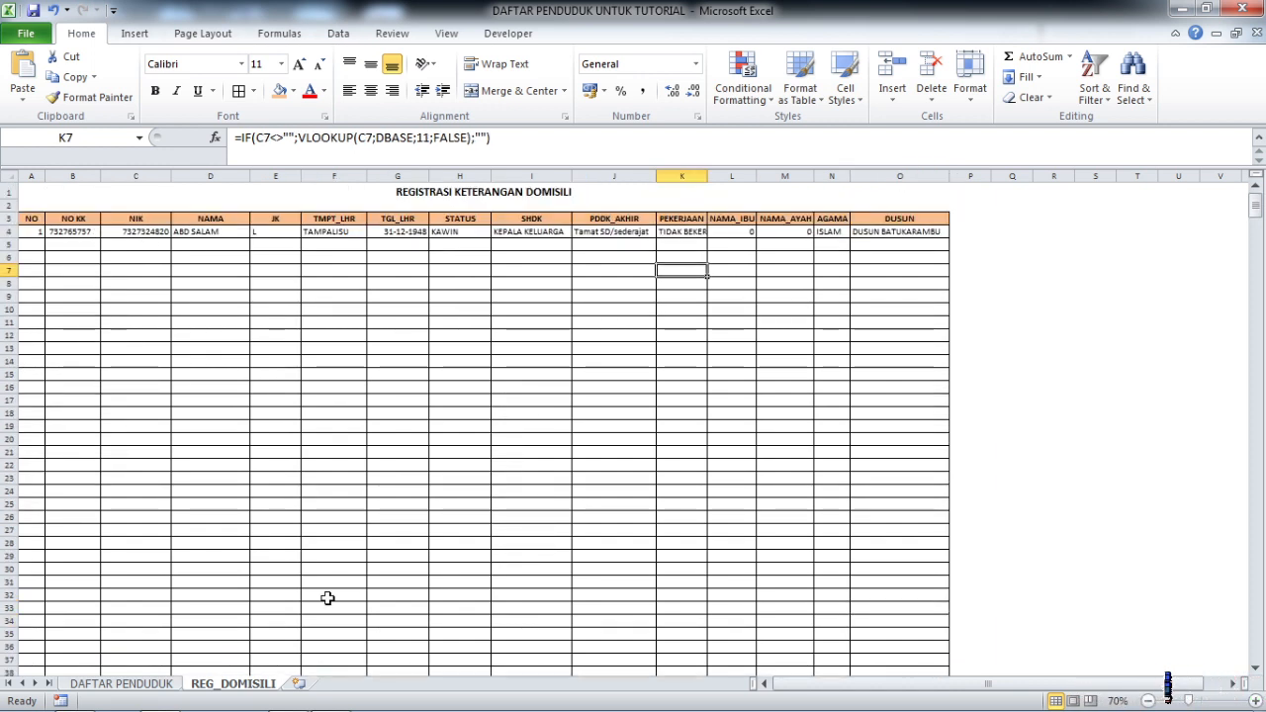
click(565, 427)
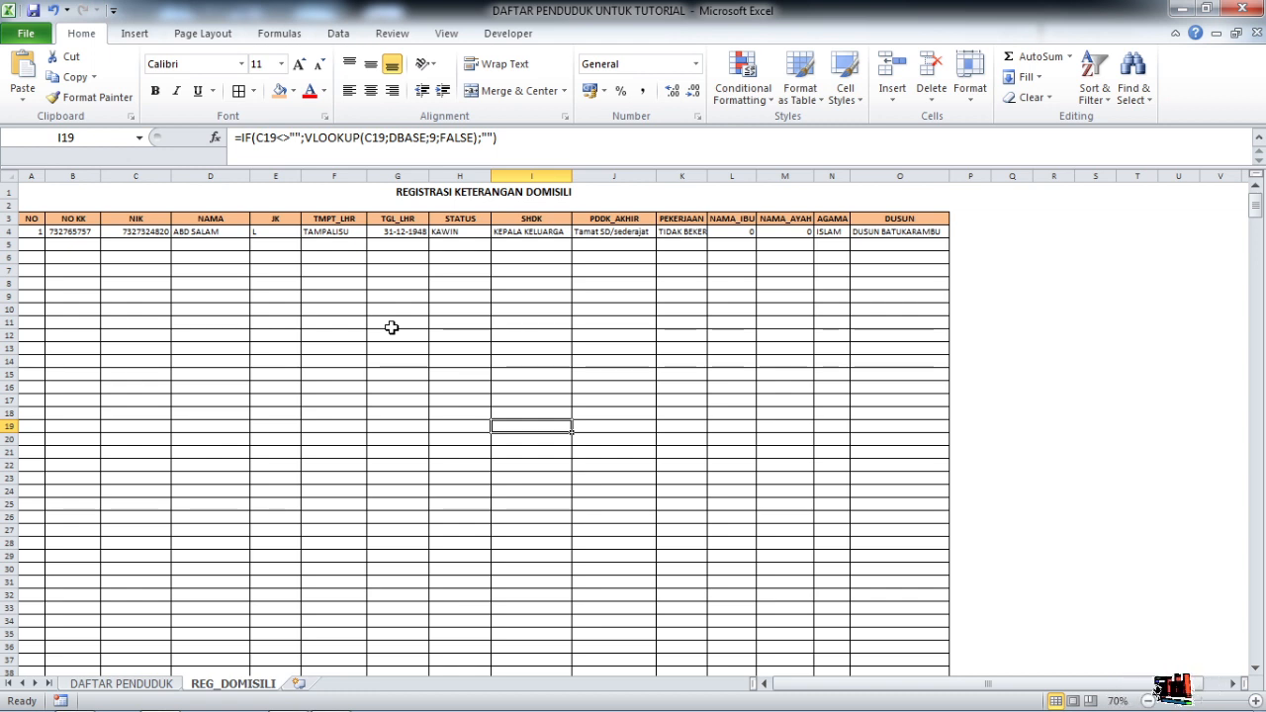
click(365, 351)
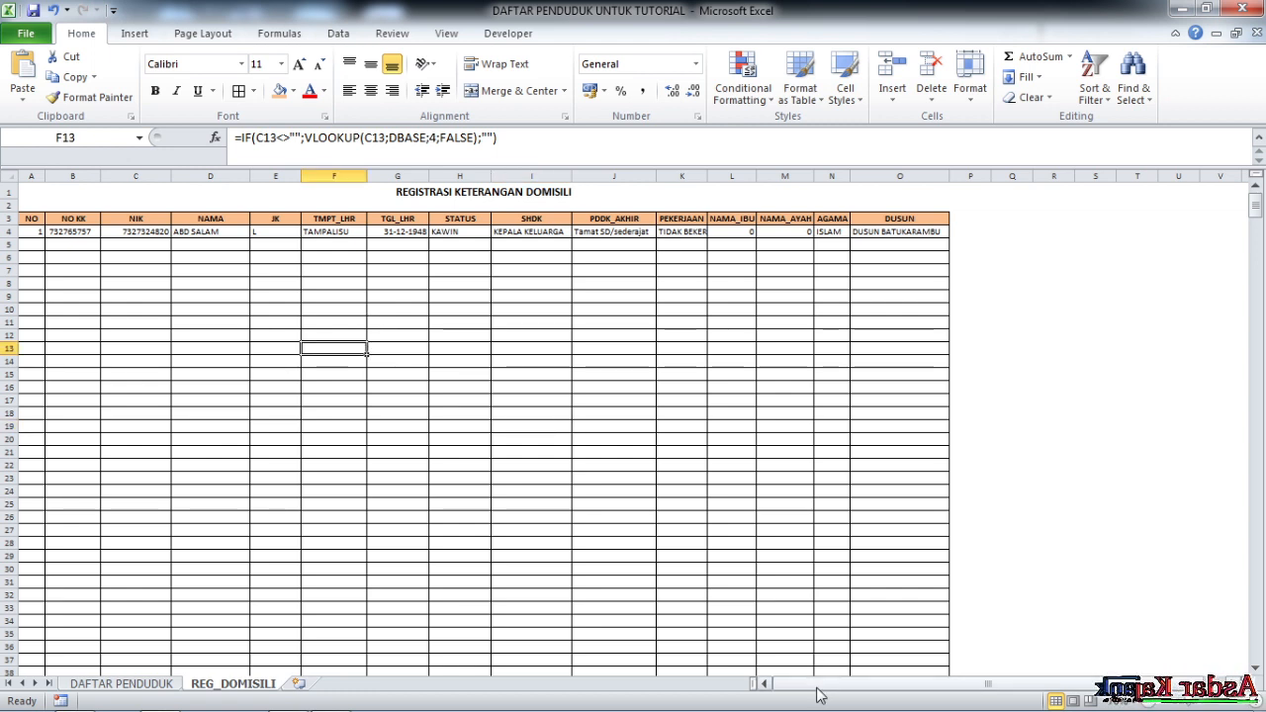
drag(821, 686, 865, 700)
click(638, 386)
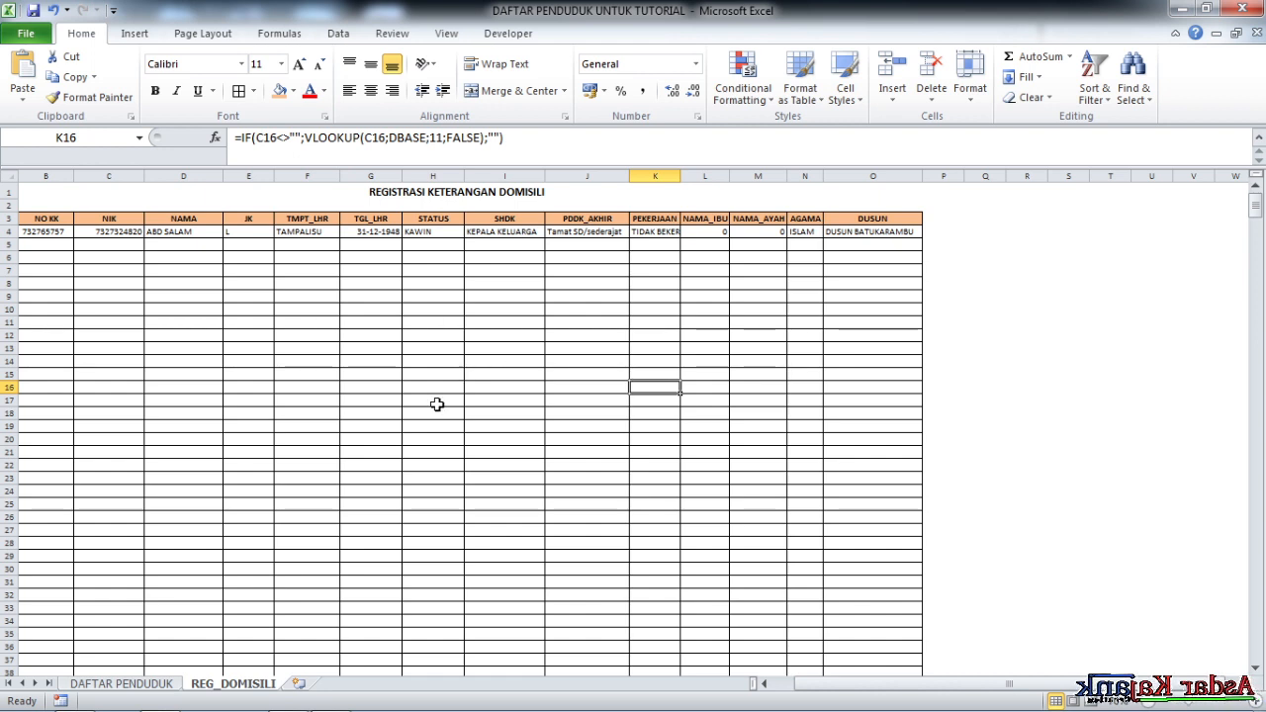
click(394, 334)
Confirm the NIK cells hold no formula, check the NAMA lookup, and go to DAFTAR PENDUDUK
drag(873, 683, 850, 683)
click(120, 257)
click(40, 219)
drag(154, 307, 134, 295)
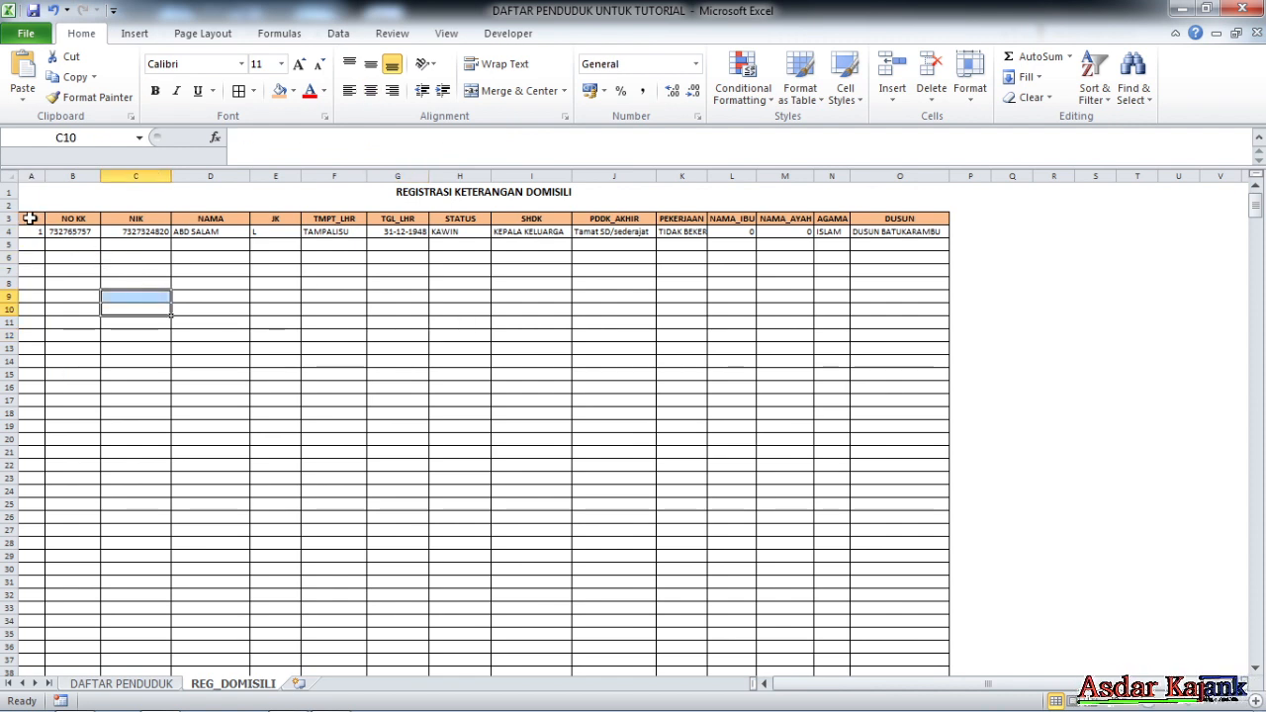
click(235, 272)
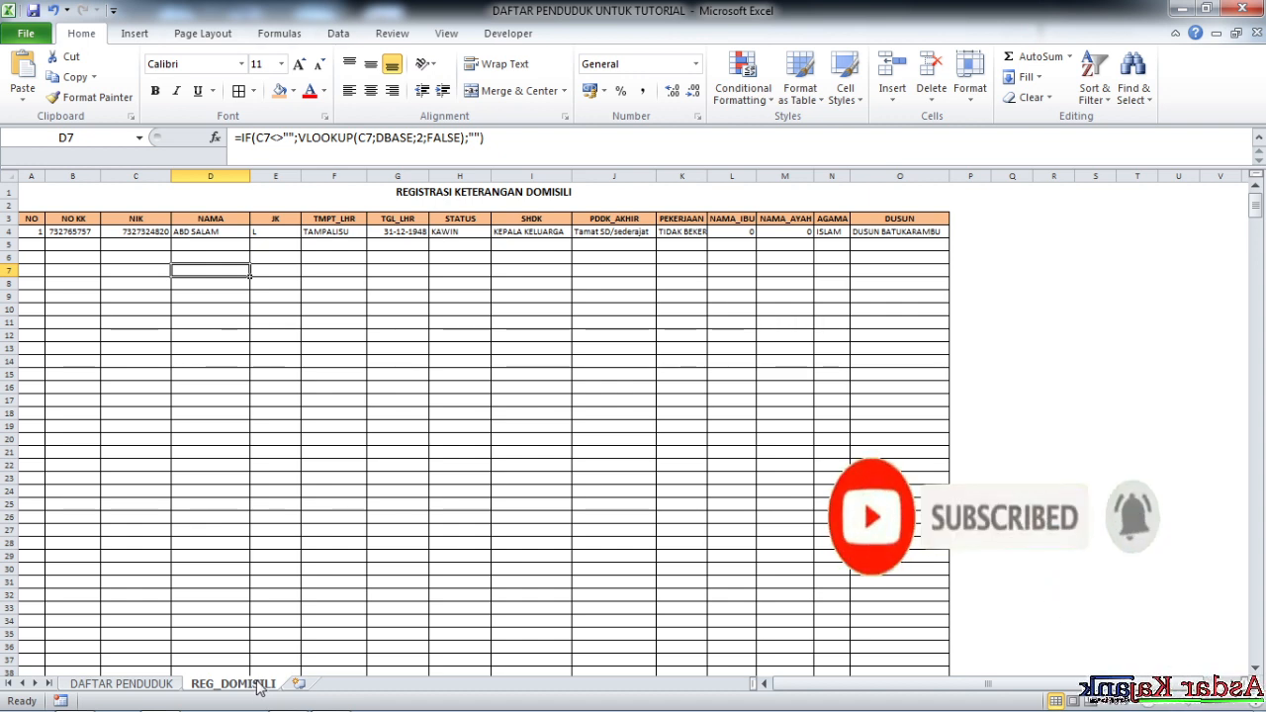
click(398, 438)
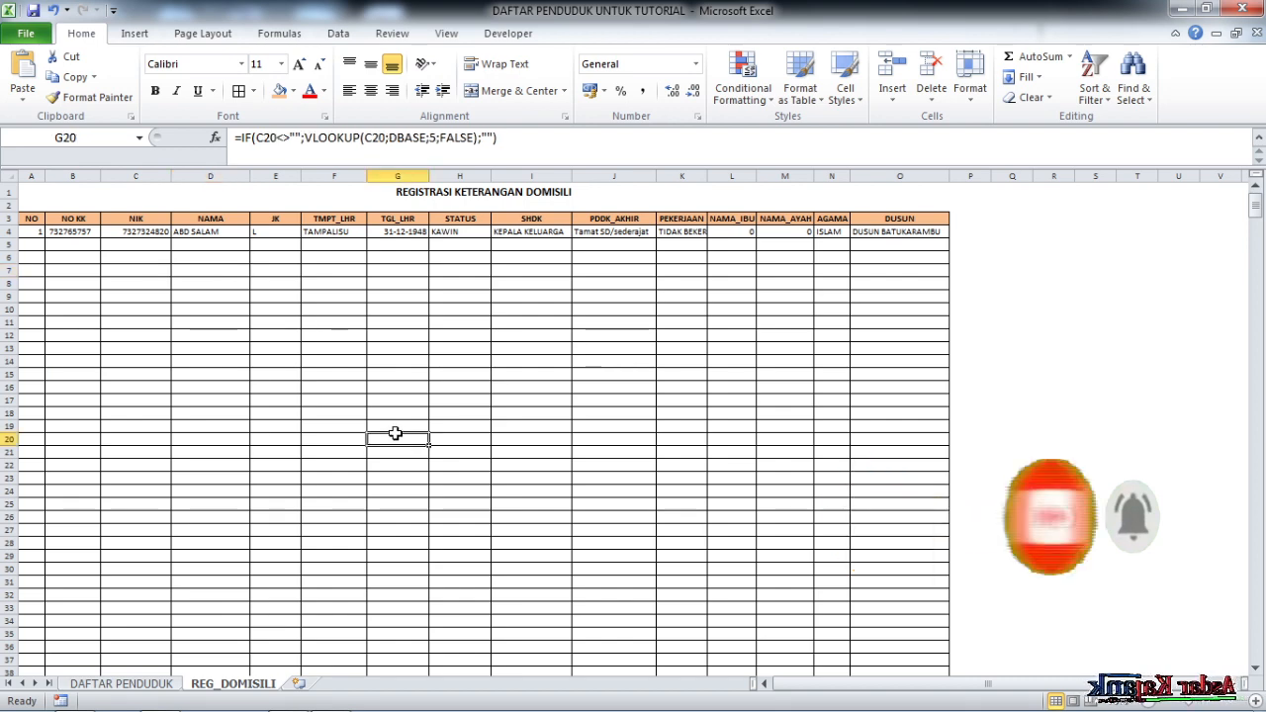
click(122, 683)
Copy a resident's NIK from cell C27 on the DAFTAR PENDUDUK sheet
scroll(198, 509, down, 3)
click(164, 483)
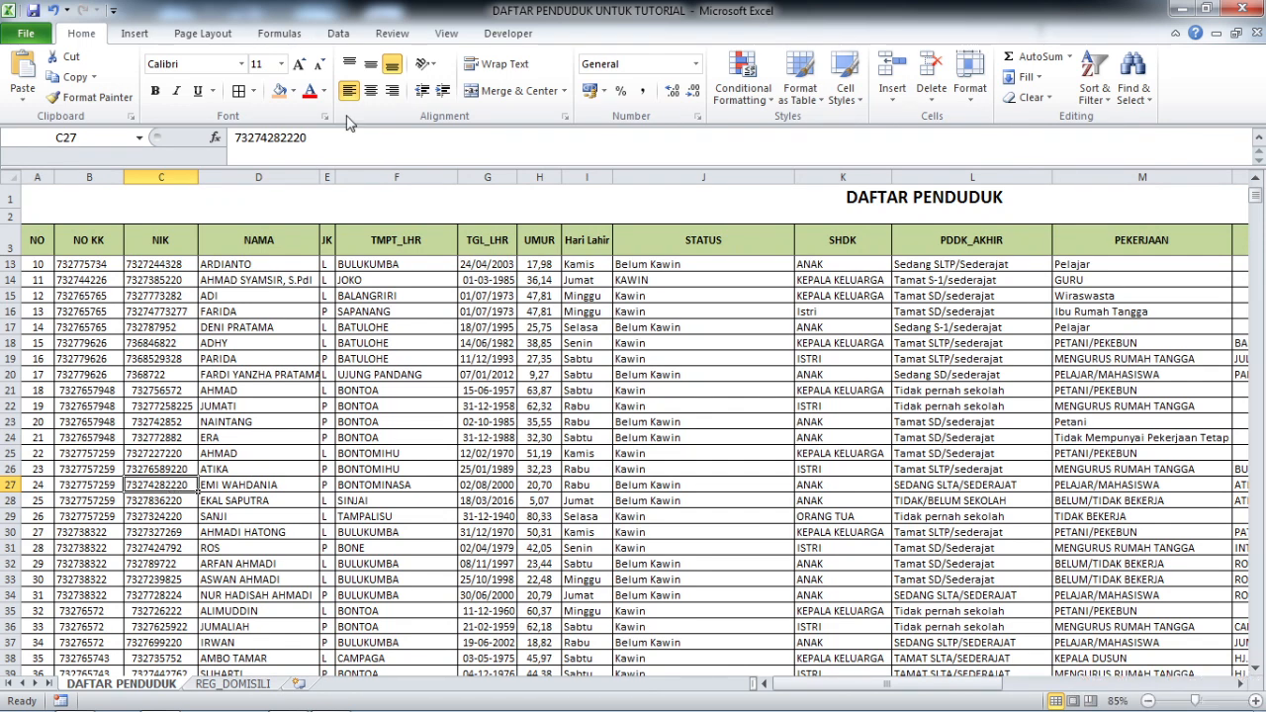
drag(309, 138, 139, 141)
key(ctrl+c)
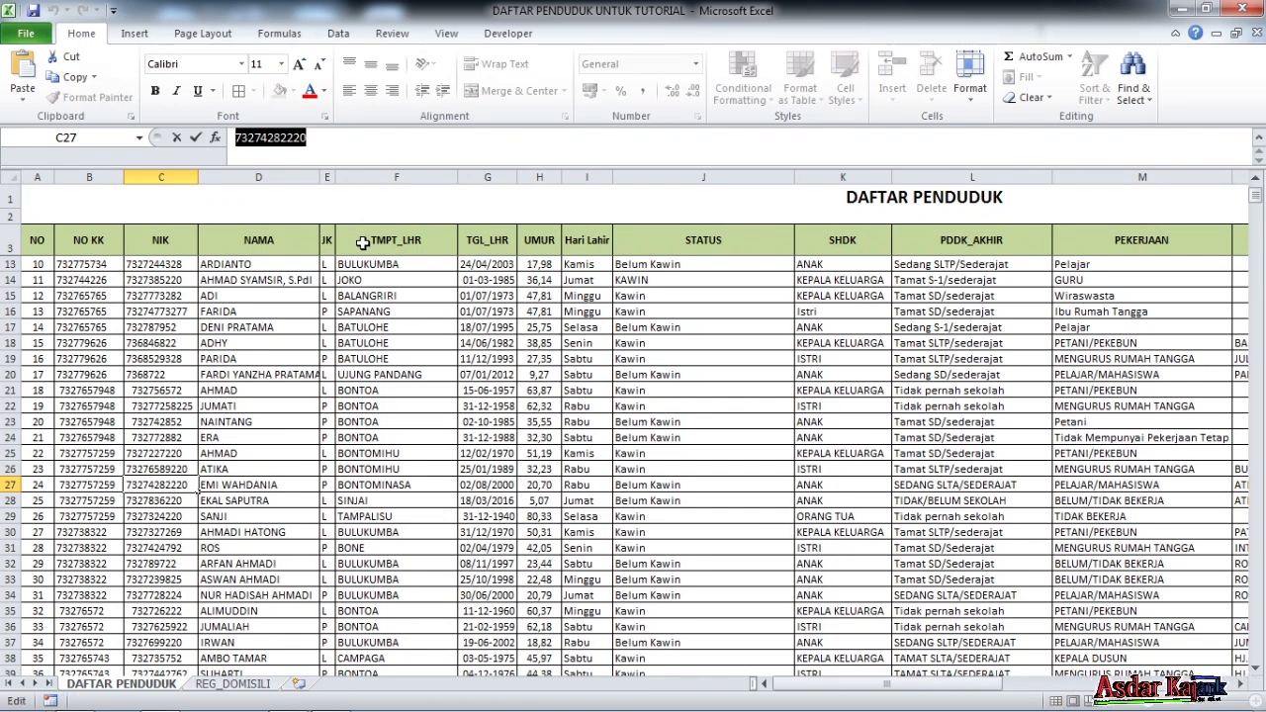
key(Return)
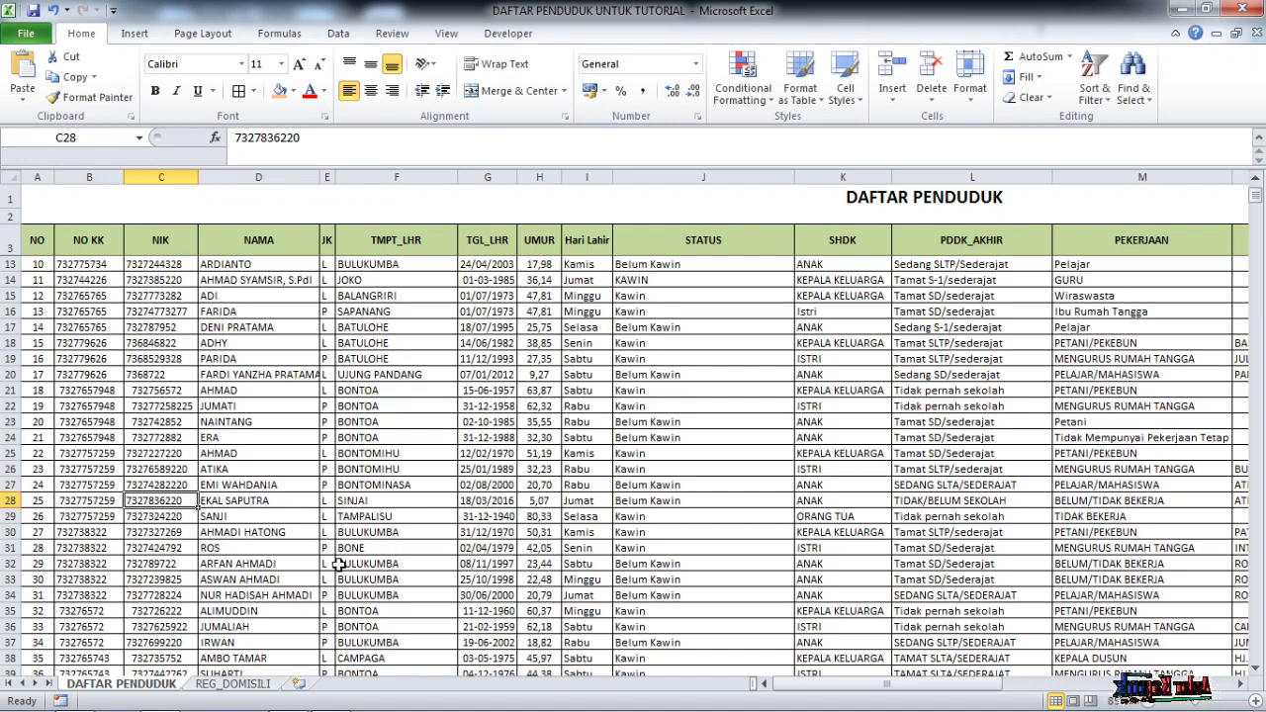
Back on REG_DOMISILI, review the lookup formulas waiting in row 5
click(234, 685)
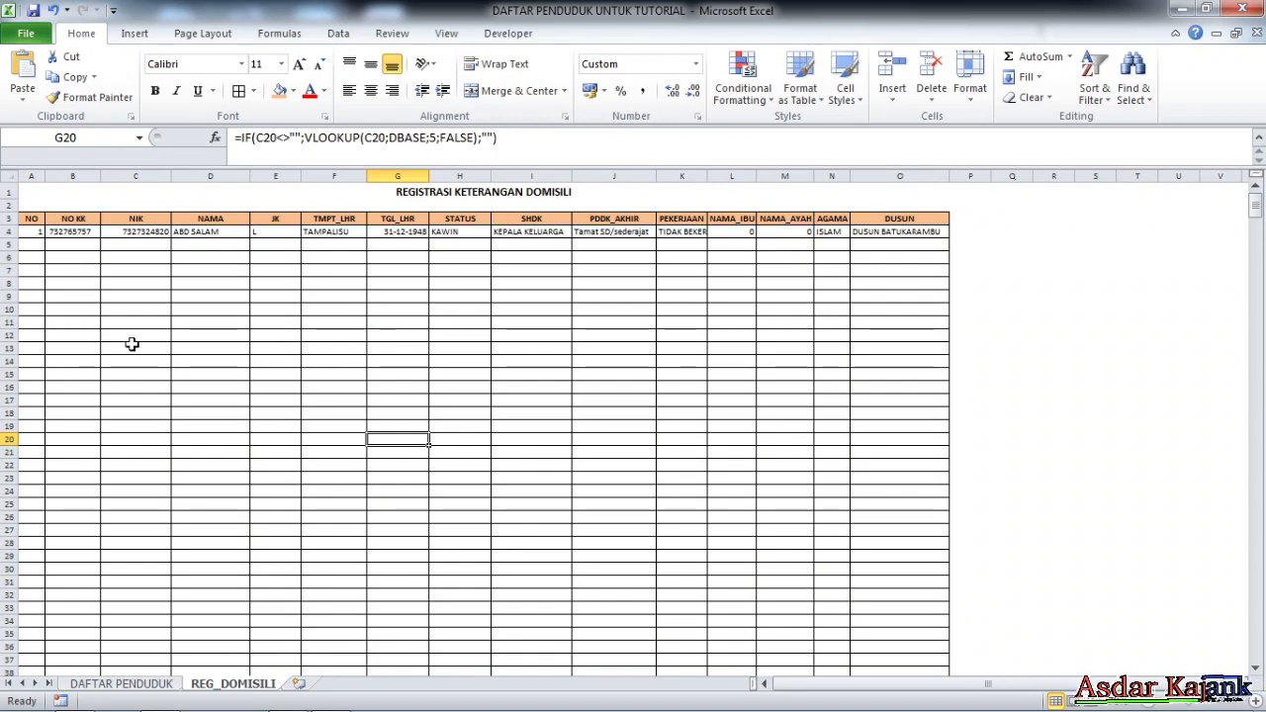
scroll(187, 412, down, 2)
scroll(142, 283, up, 2)
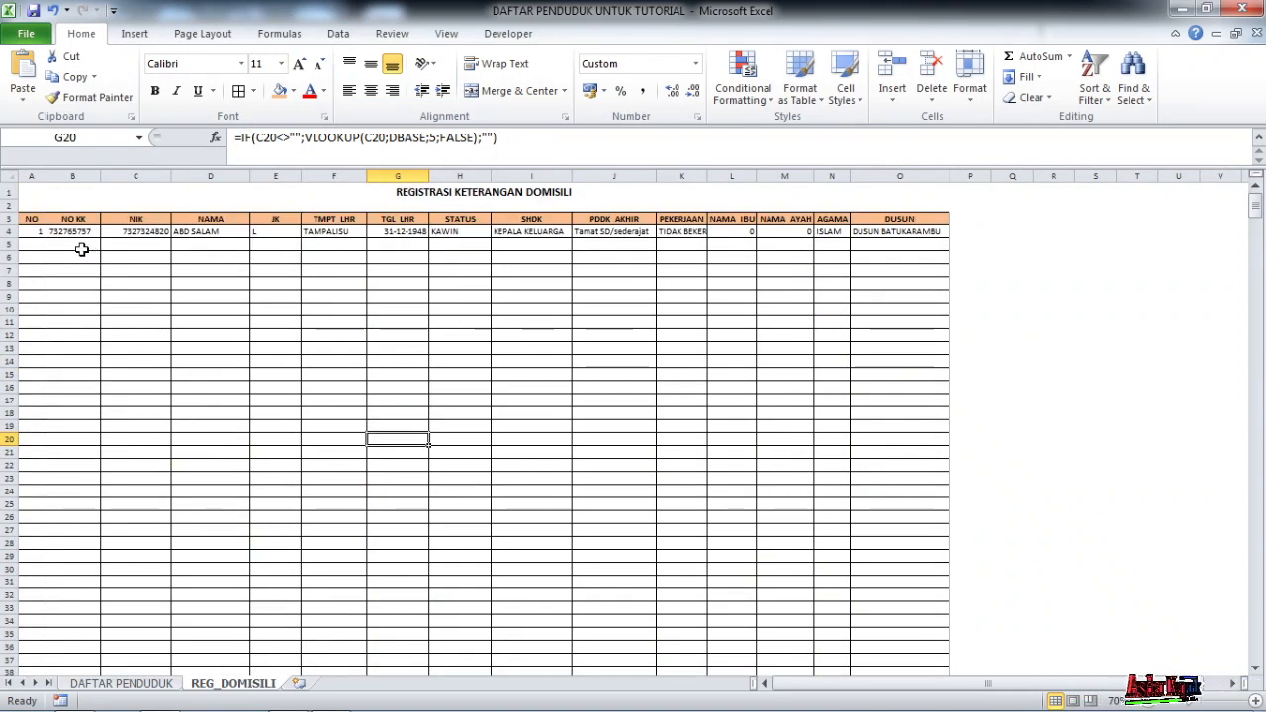
click(78, 246)
click(182, 308)
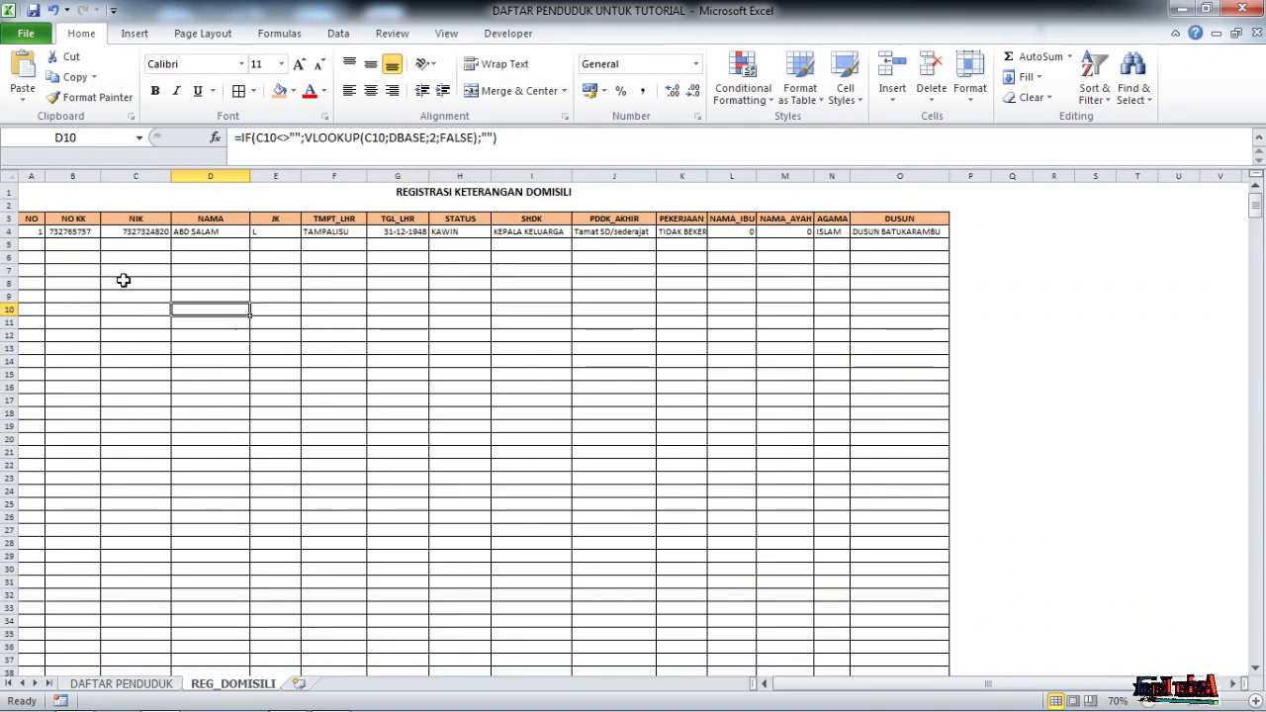
drag(764, 683, 994, 695)
drag(861, 695, 816, 695)
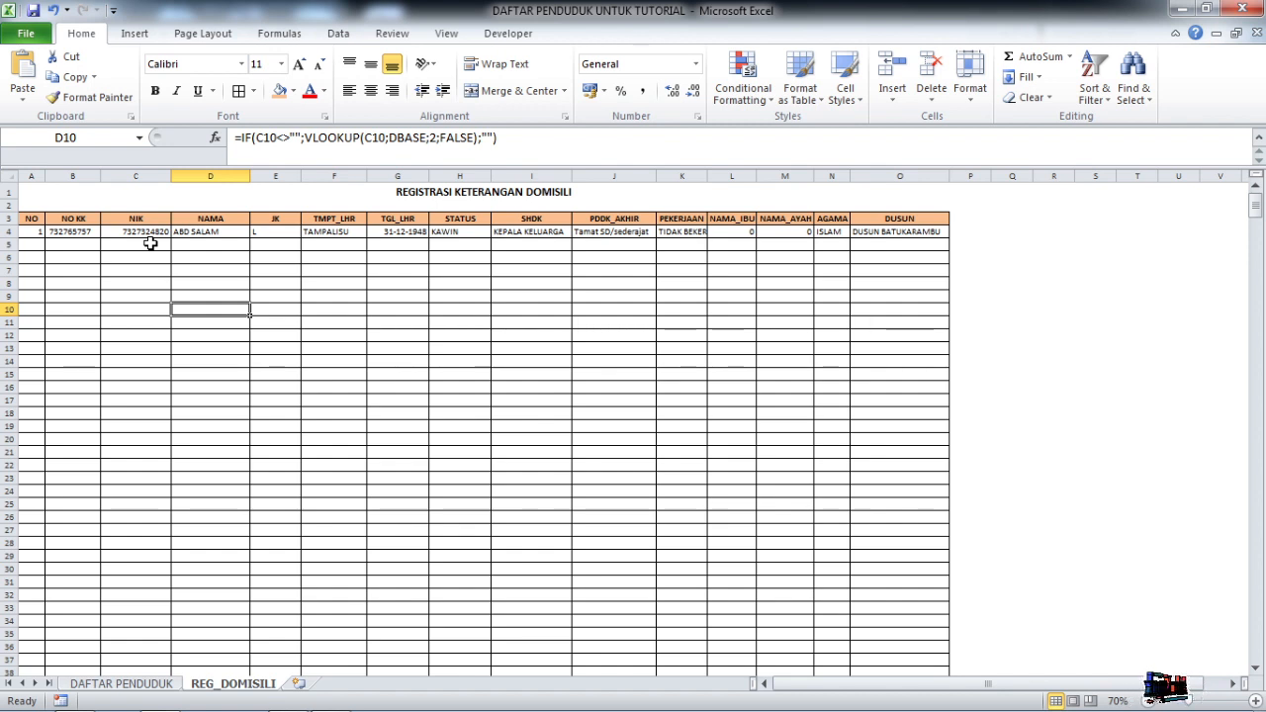
Paste the copied NIK into C5 so row 5 fills in as resident number 2
click(135, 243)
double_click(137, 242)
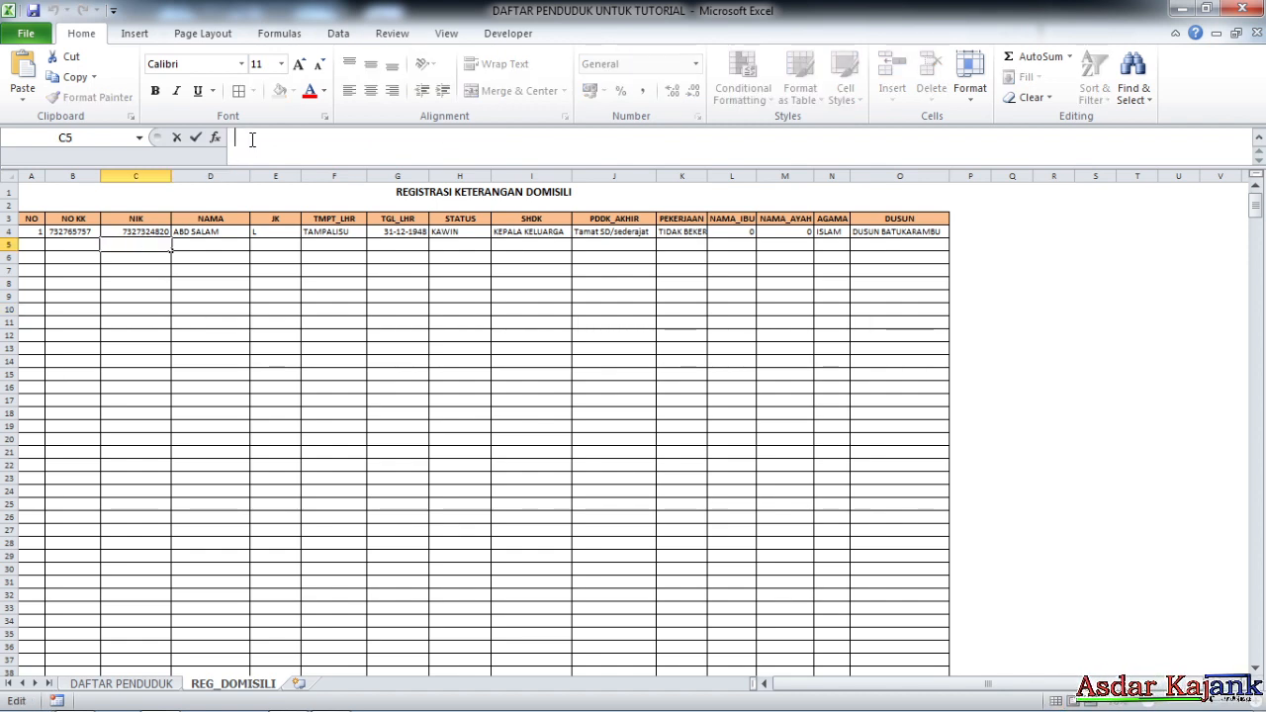
key(ctrl+v)
key(Return)
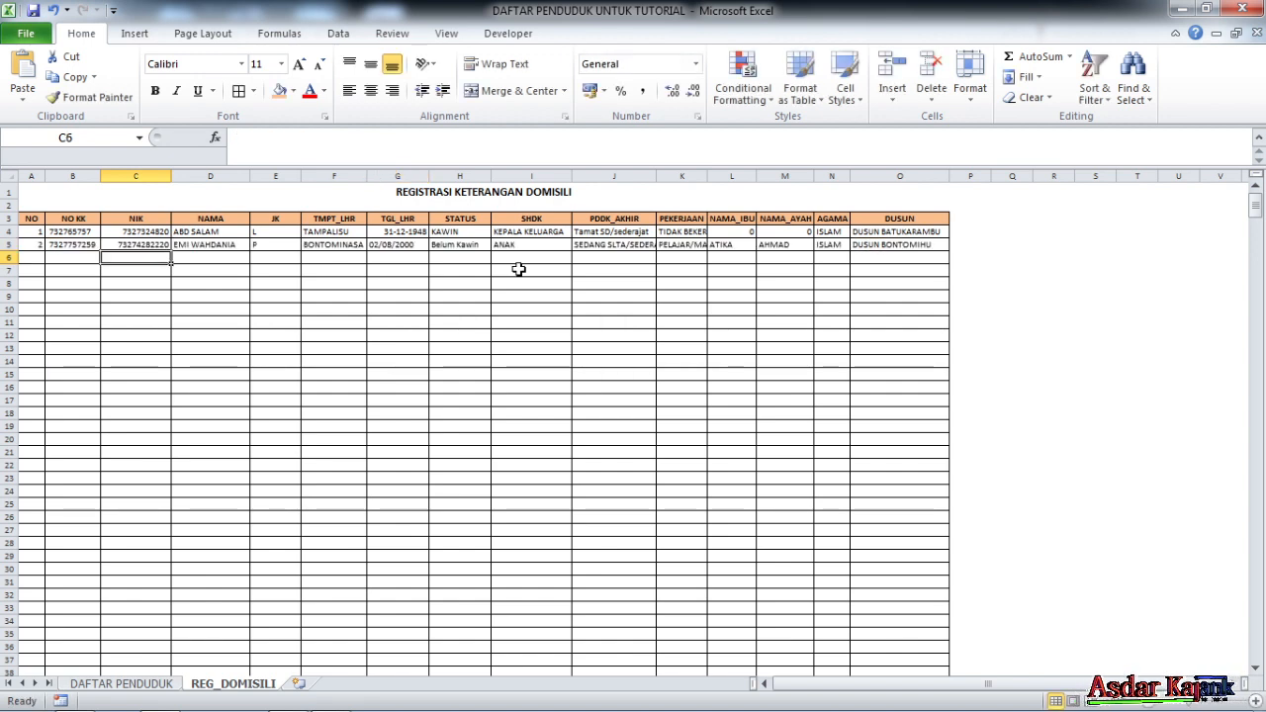
click(917, 247)
click(818, 294)
mouse_move(218, 704)
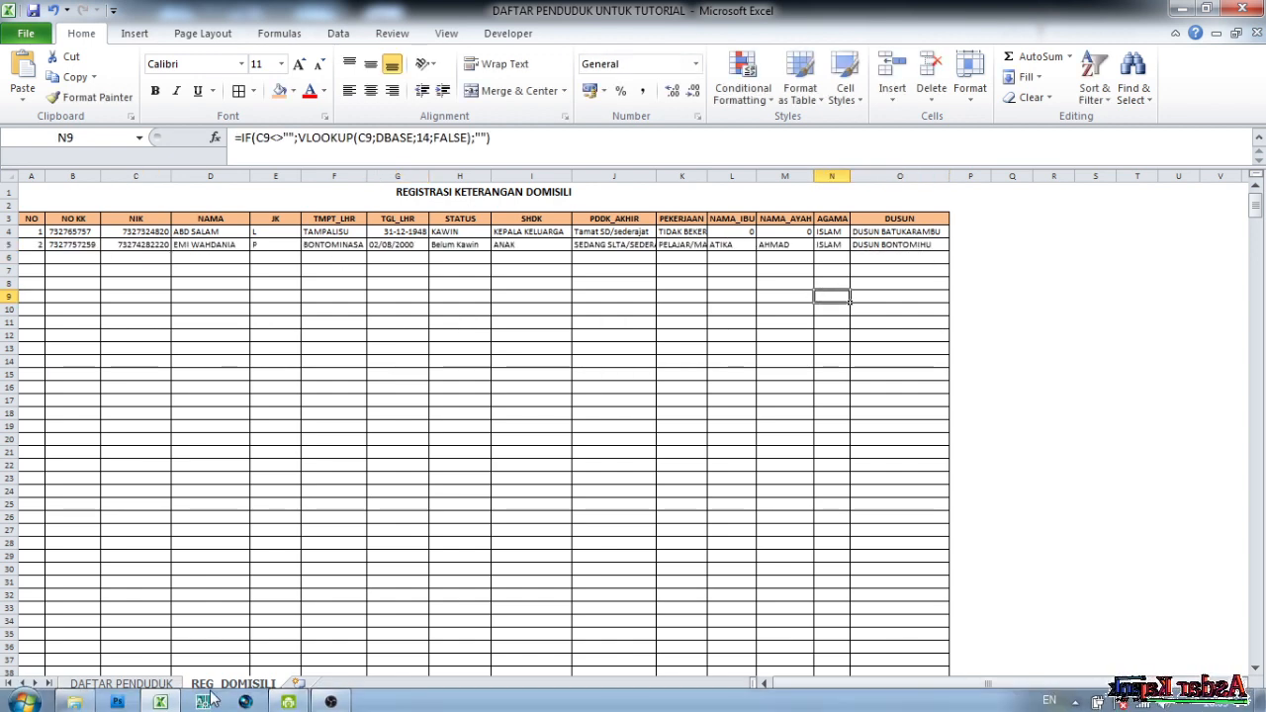
click(119, 684)
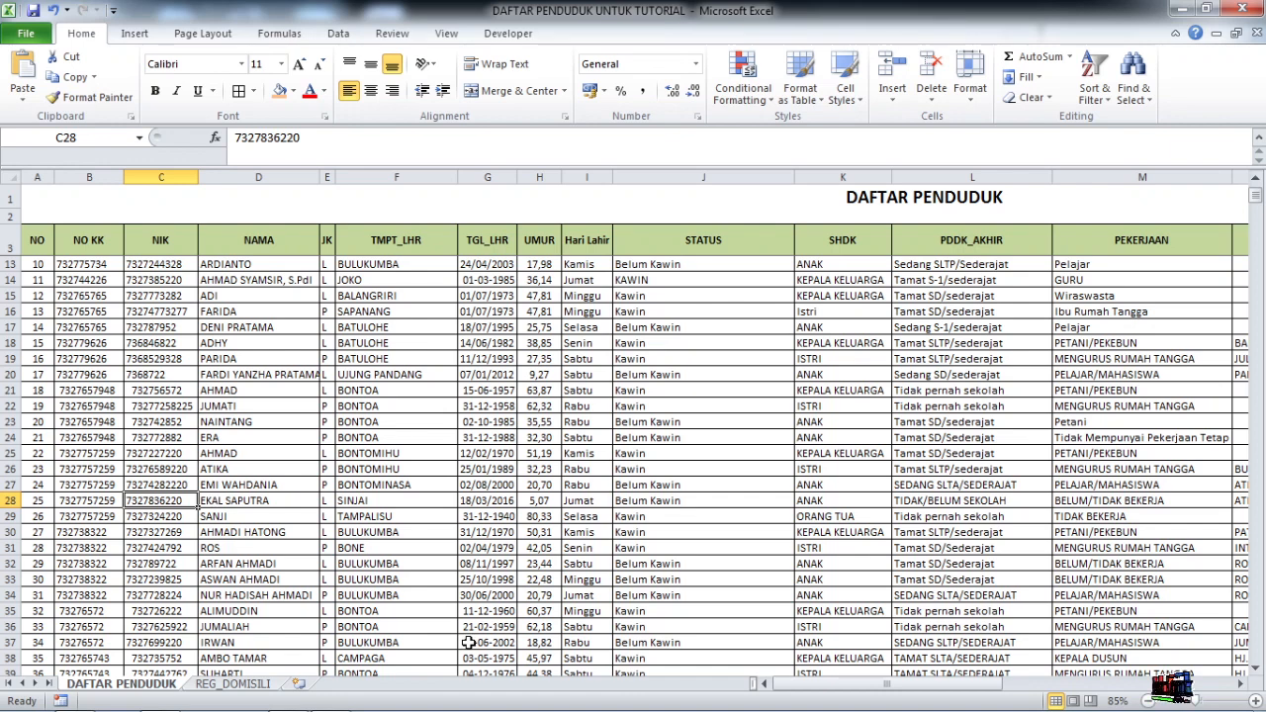
click(270, 685)
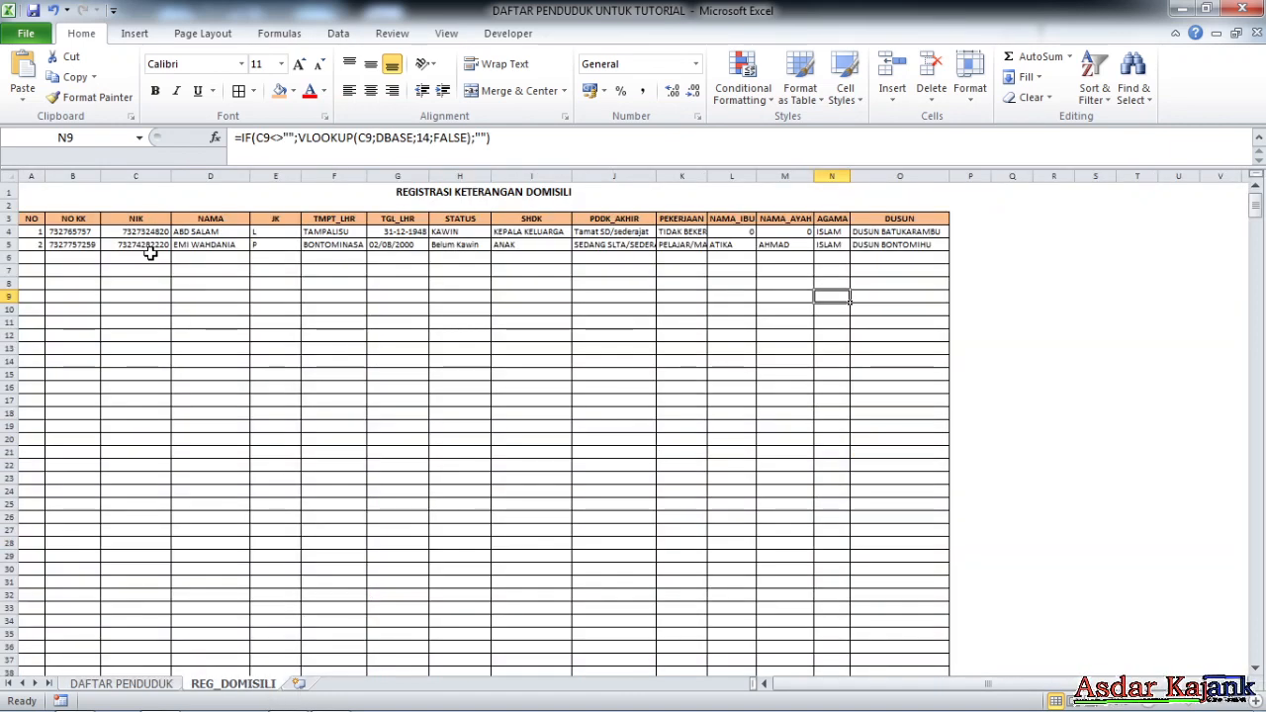
click(148, 688)
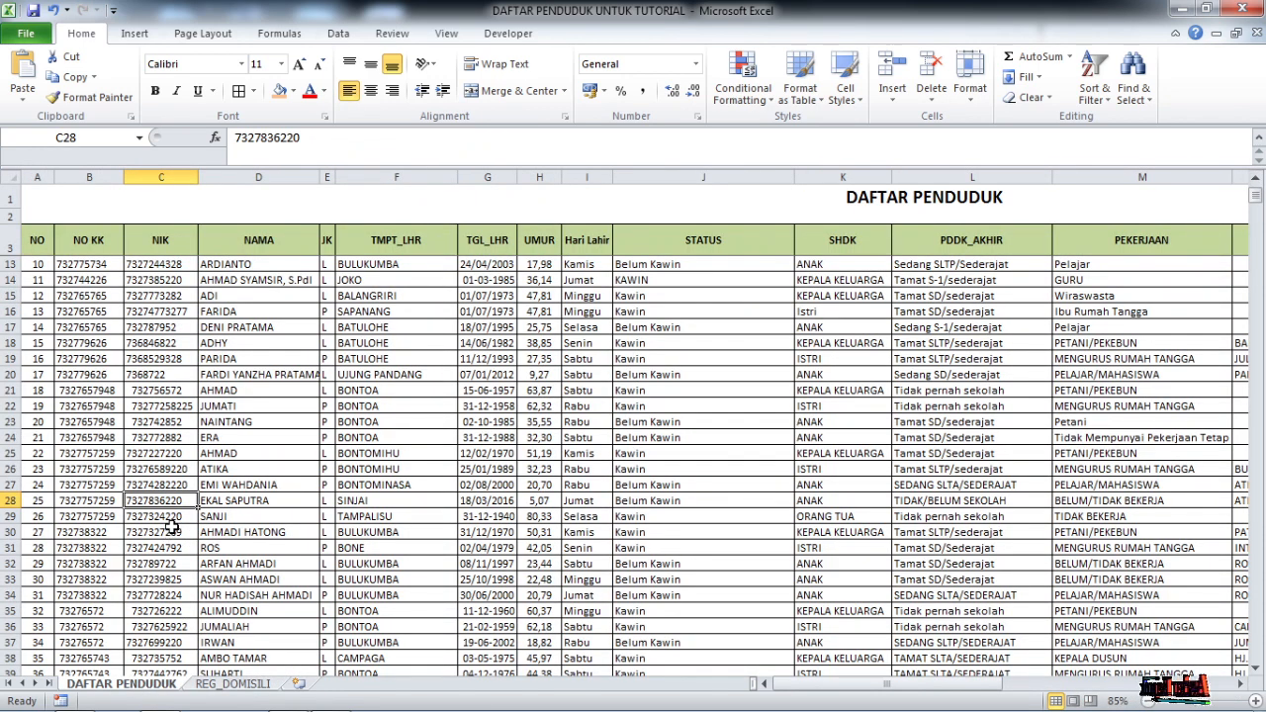
click(182, 486)
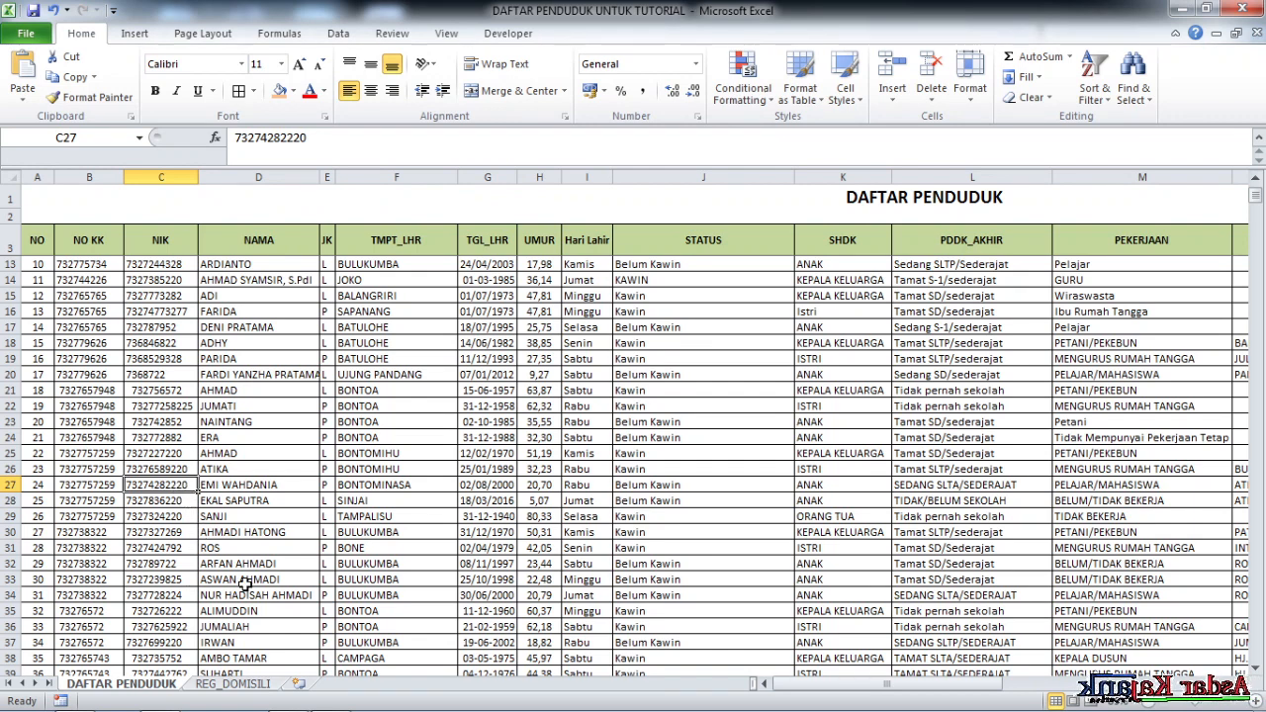
click(259, 686)
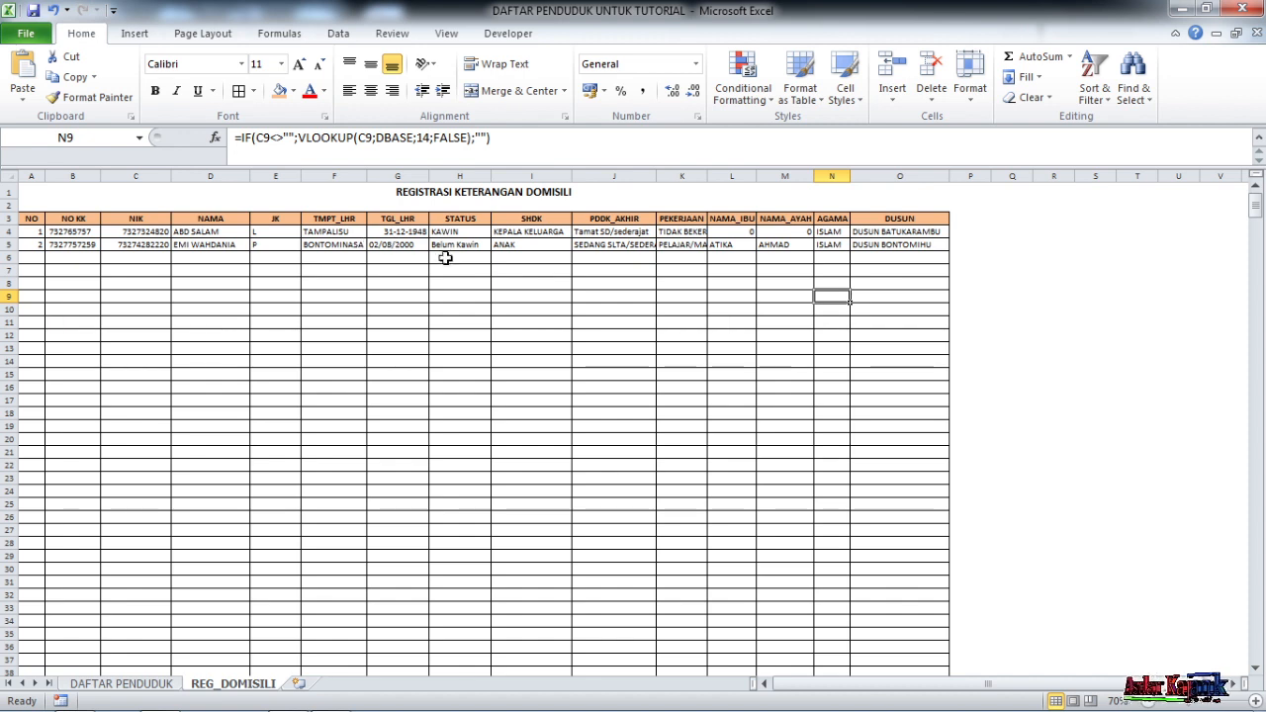
click(531, 309)
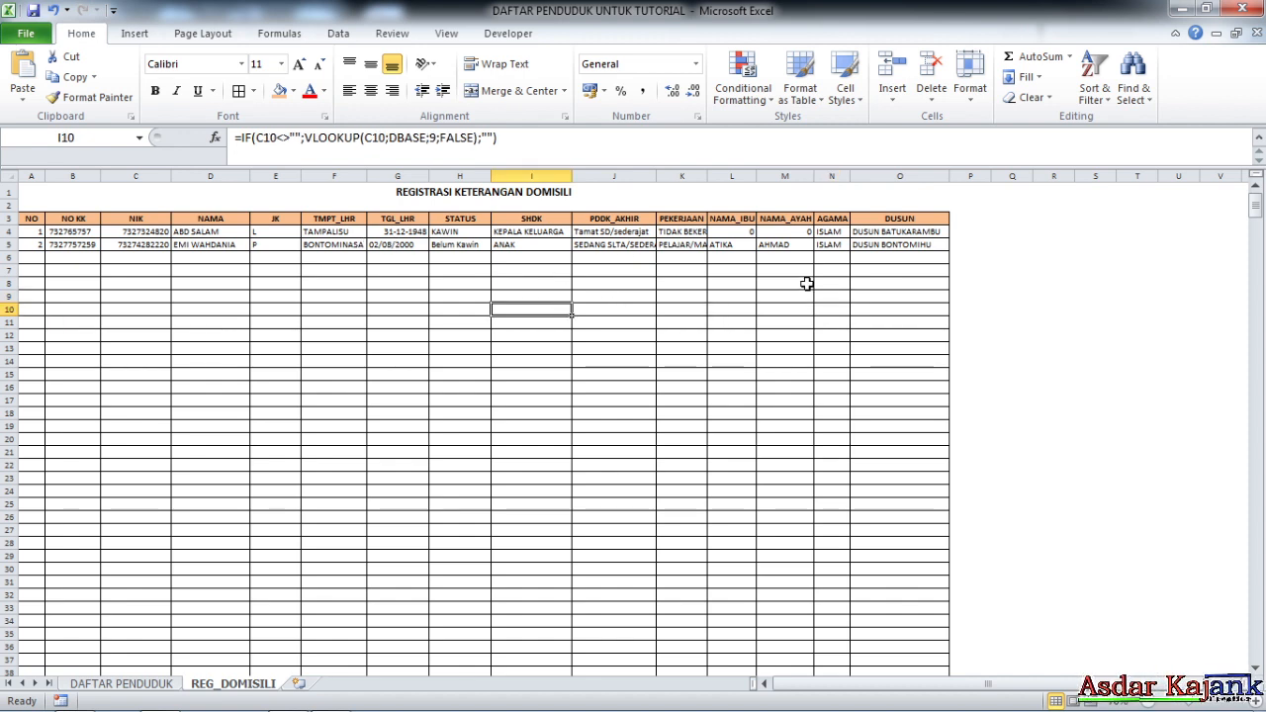
click(475, 389)
click(294, 309)
scroll(346, 344, down, 2)
scroll(405, 315, up, 2)
click(392, 331)
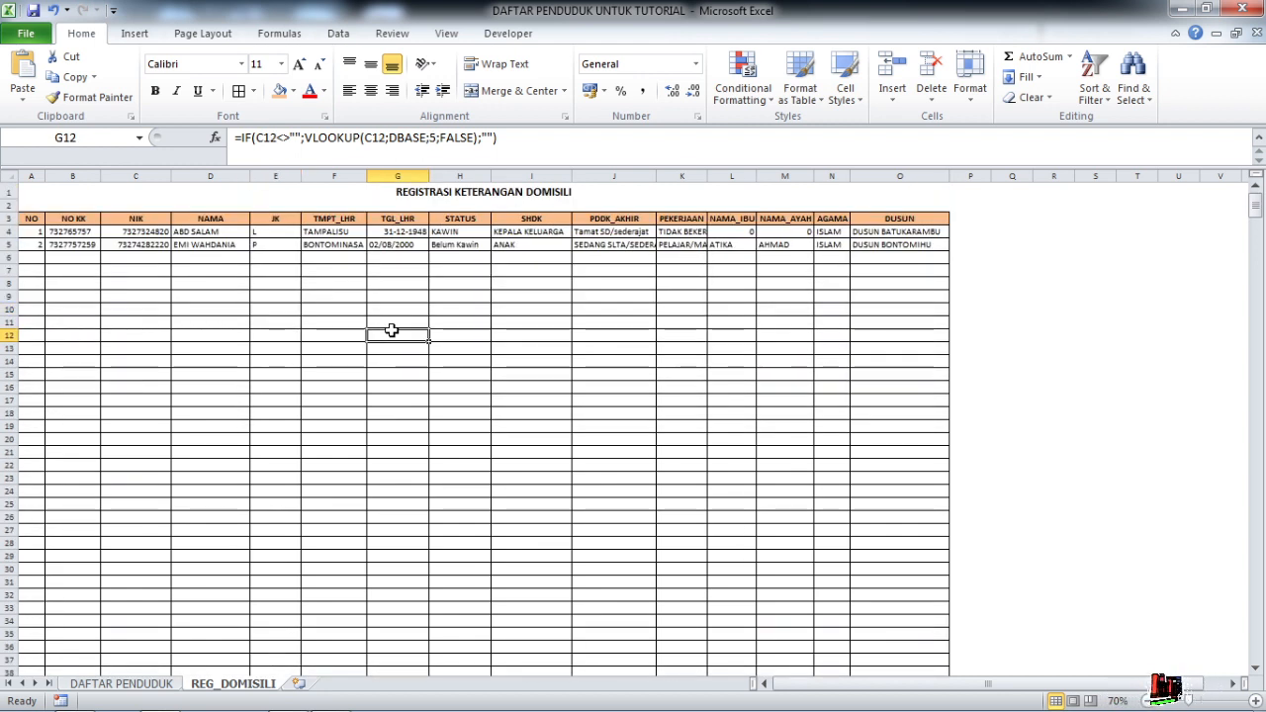
click(433, 248)
click(579, 270)
click(774, 300)
click(463, 311)
click(327, 270)
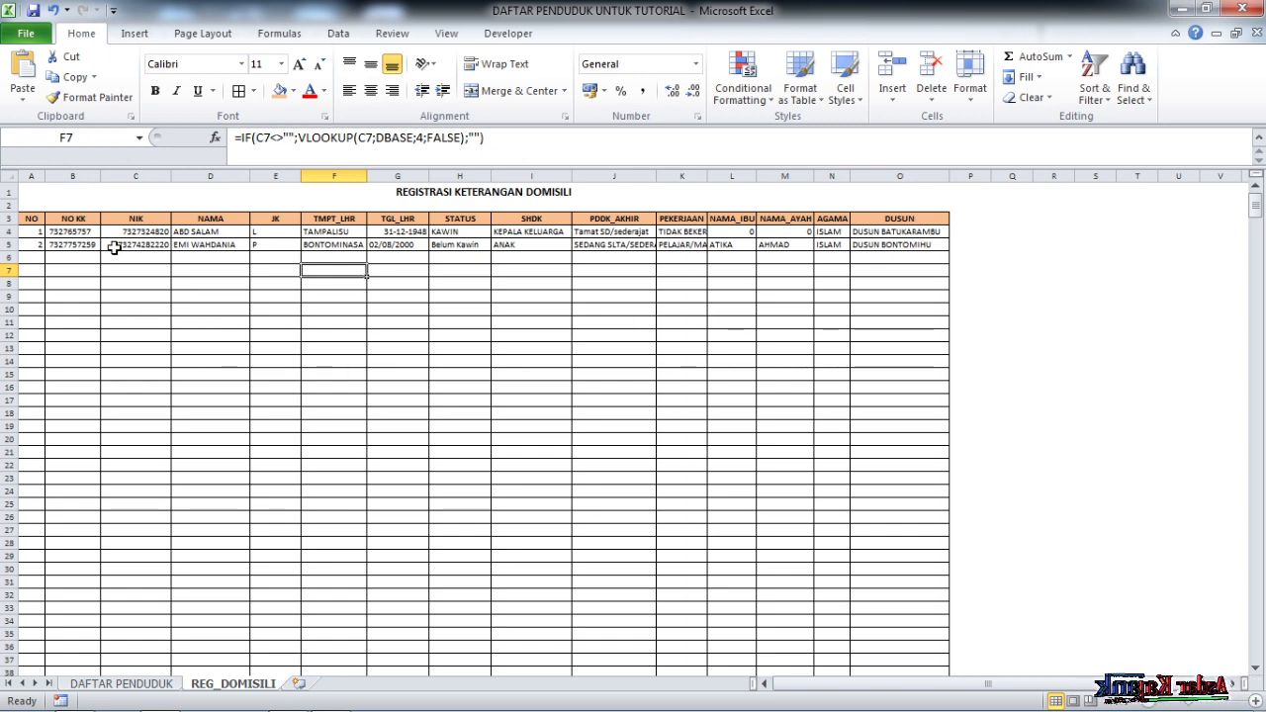
click(262, 291)
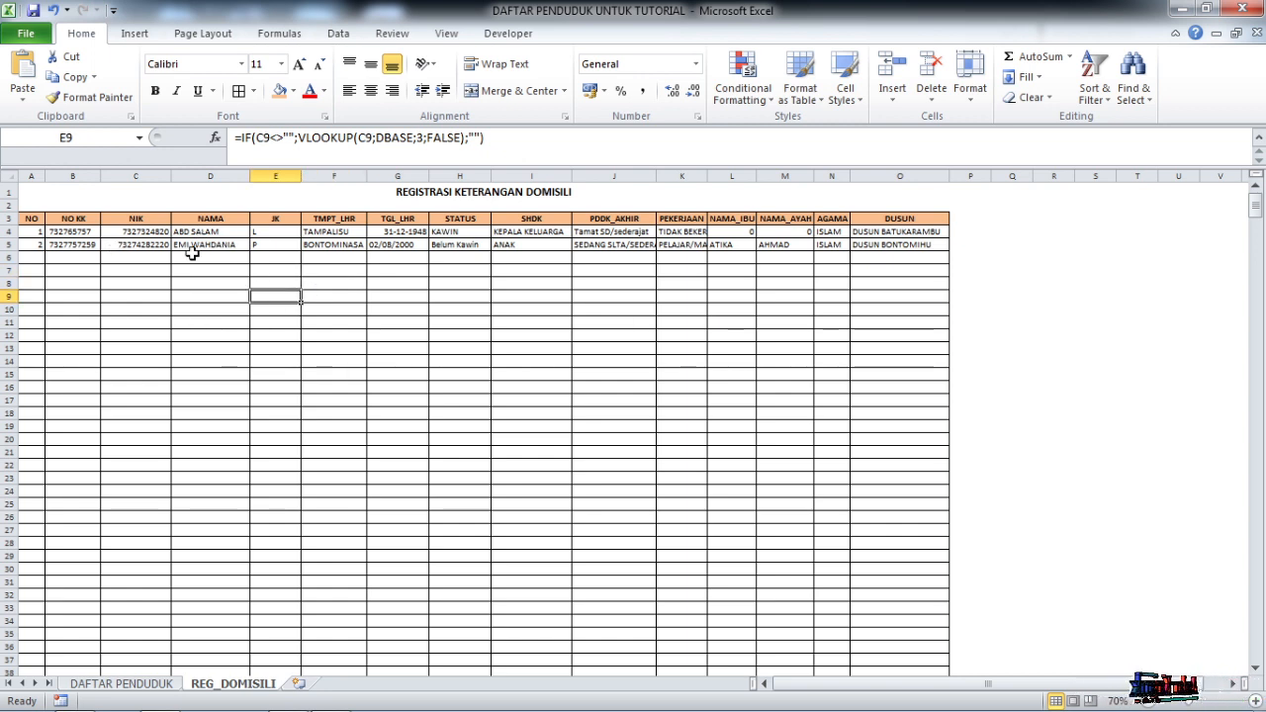
click(9, 176)
click(210, 296)
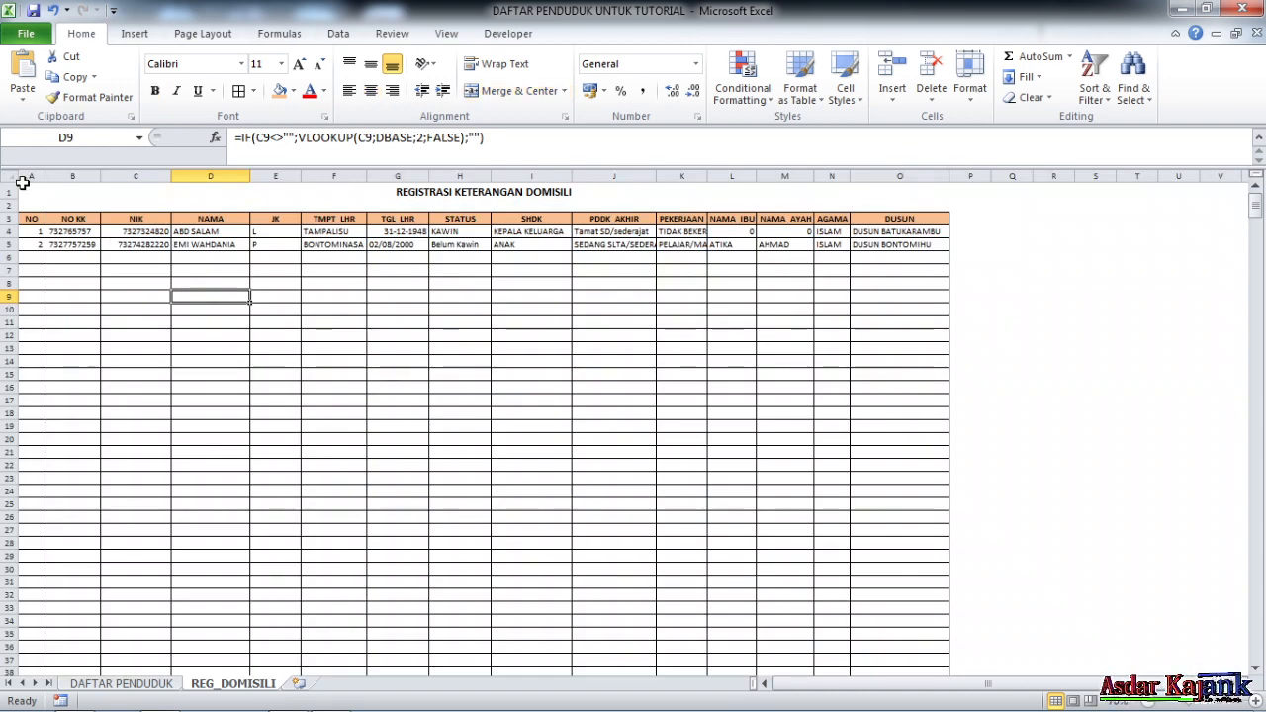
click(8, 176)
Mark every cell on the sheet as Locked and Hidden in Format Cells > Protection
right_click(8, 178)
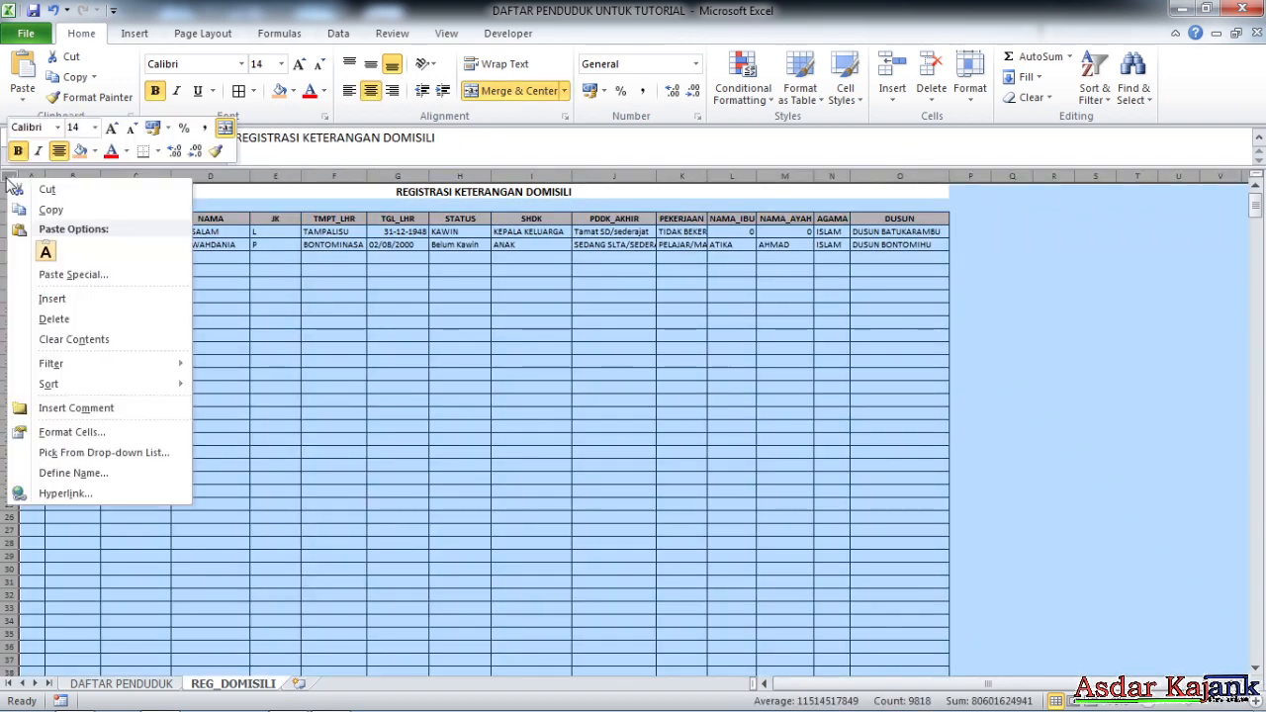
click(99, 435)
click(37, 419)
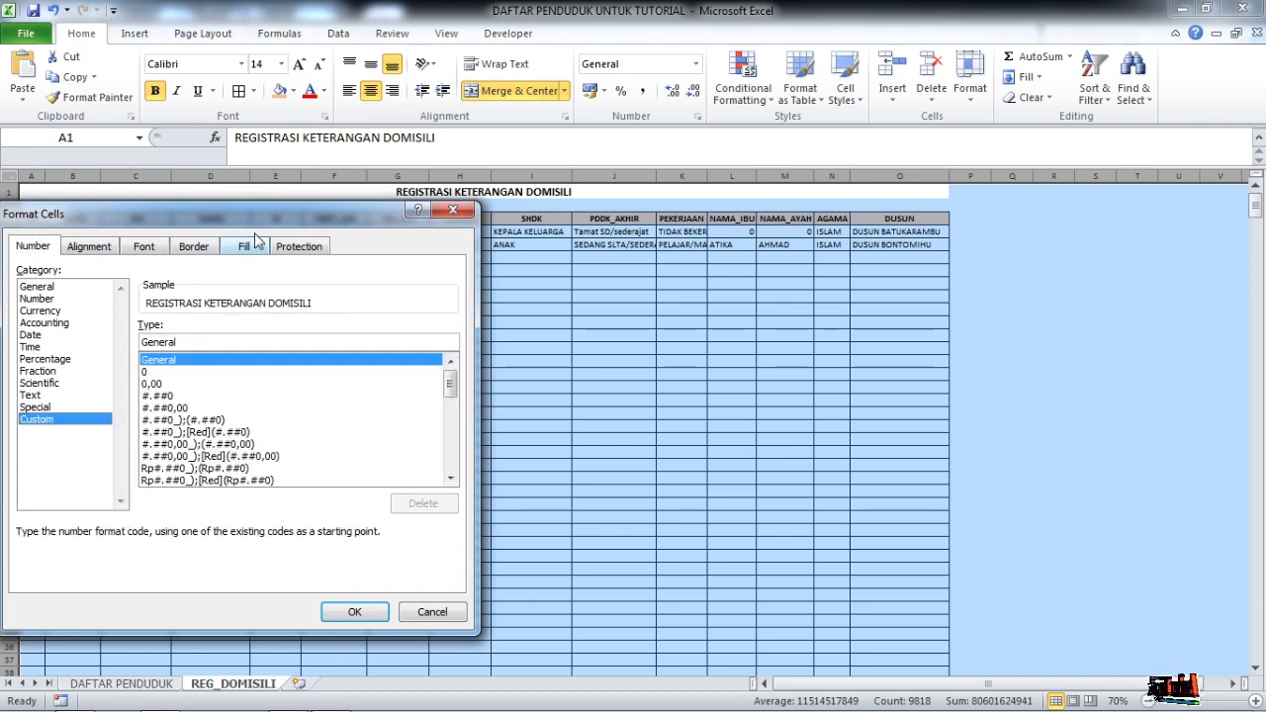
click(301, 247)
click(27, 292)
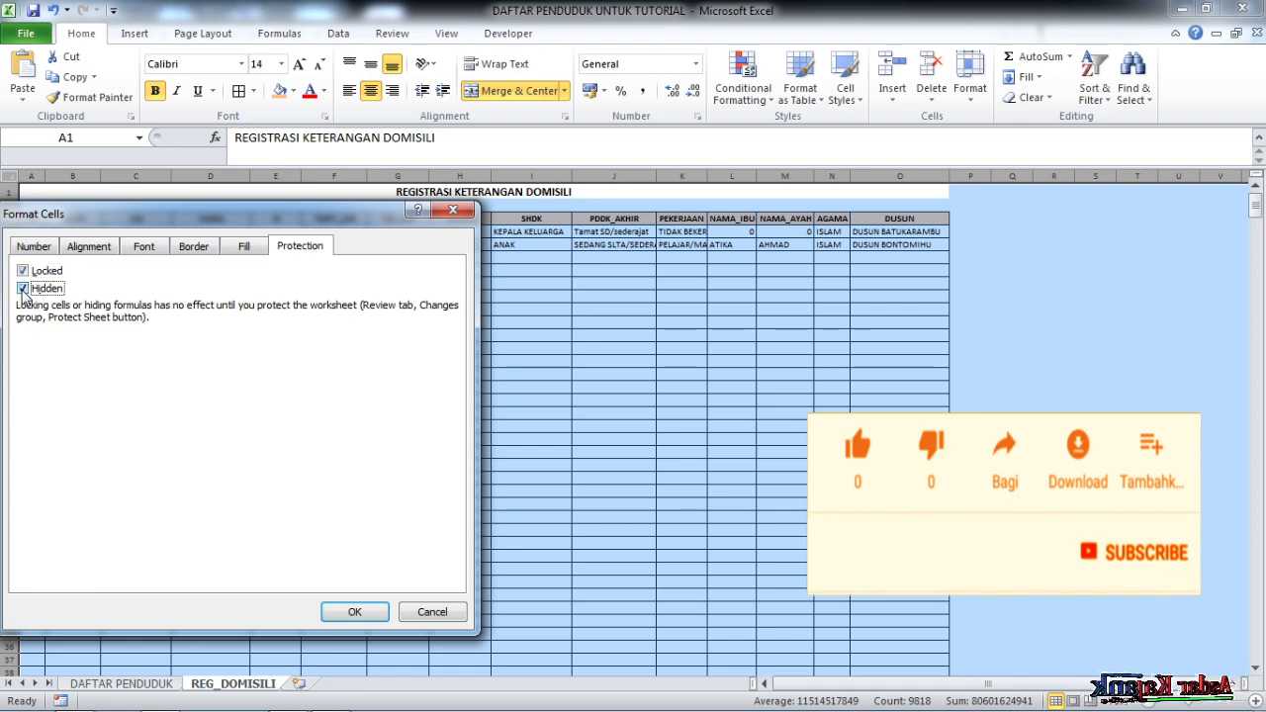
click(360, 613)
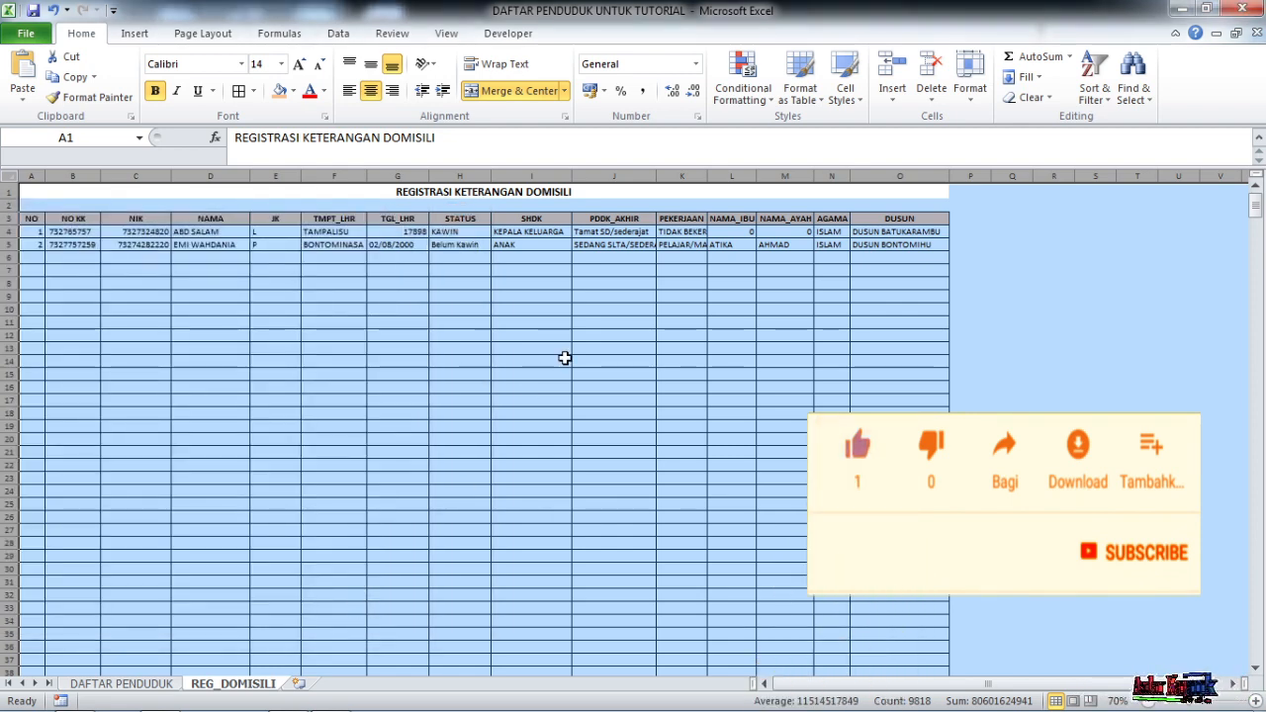
click(565, 359)
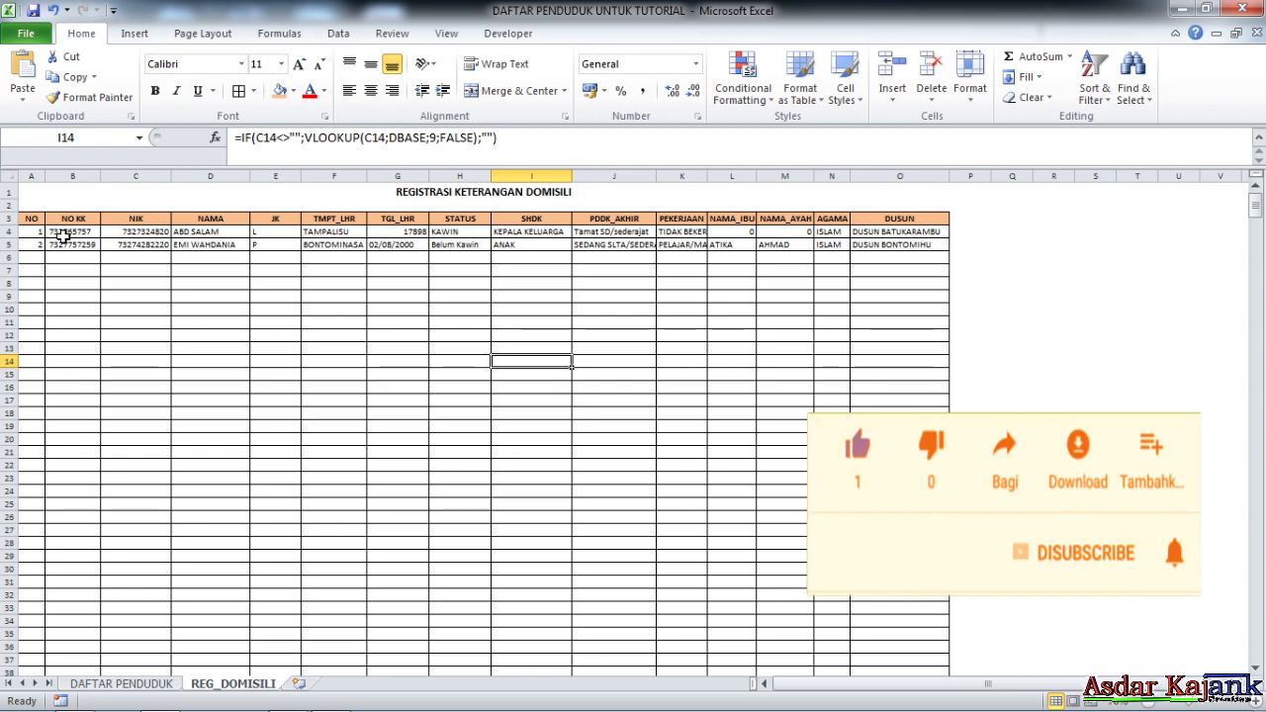
Clear Locked and Hidden for the whole NIK column C
drag(134, 231, 147, 530)
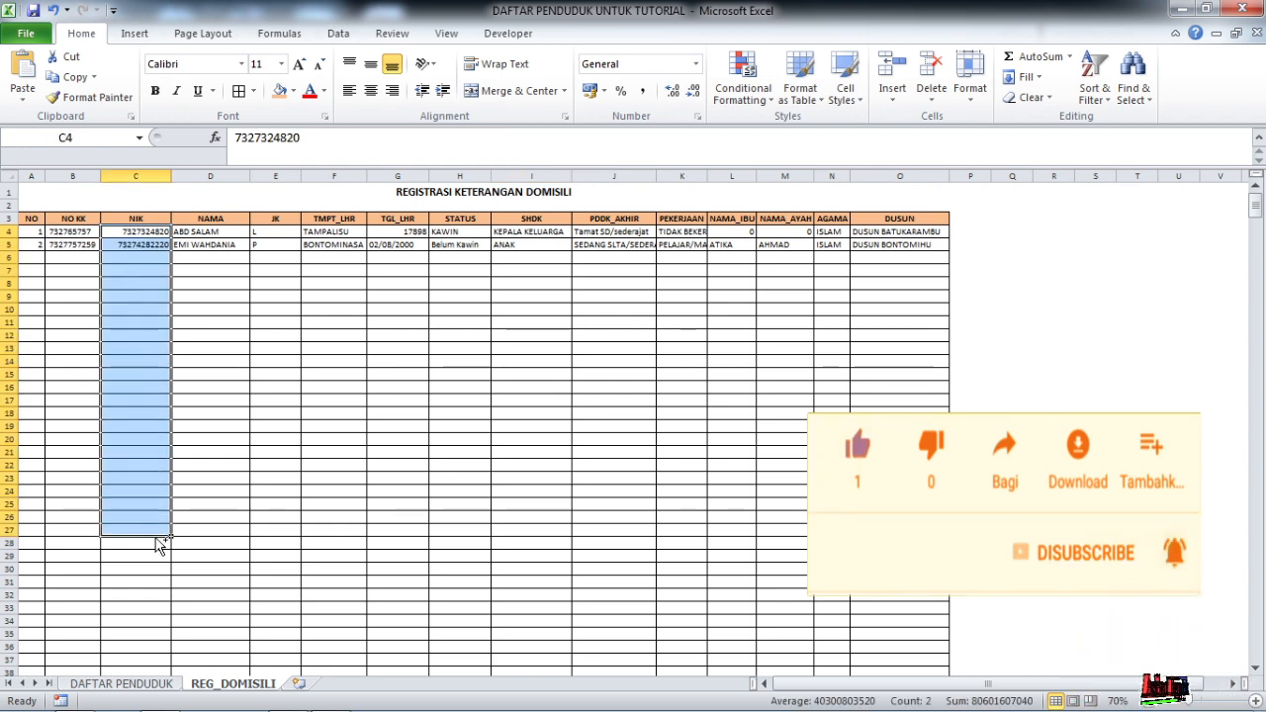
key(ctrl+shift+Down)
scroll(246, 364, up, 5)
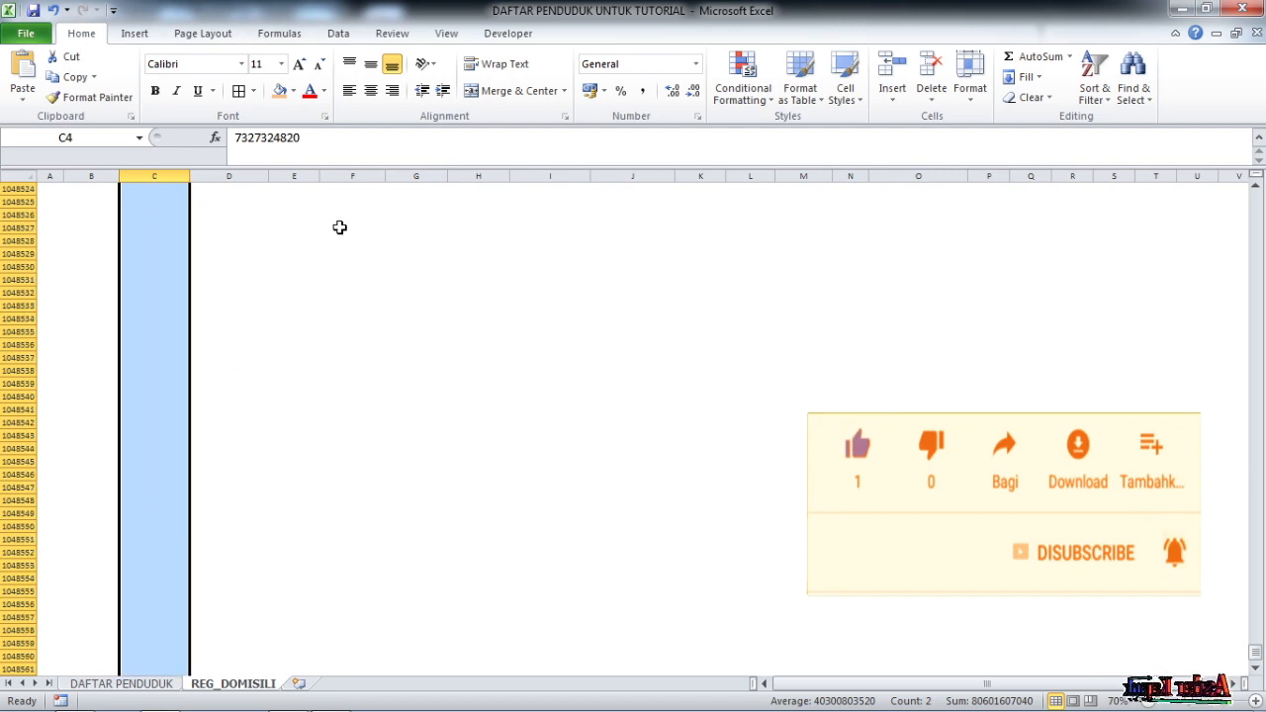
right_click(158, 210)
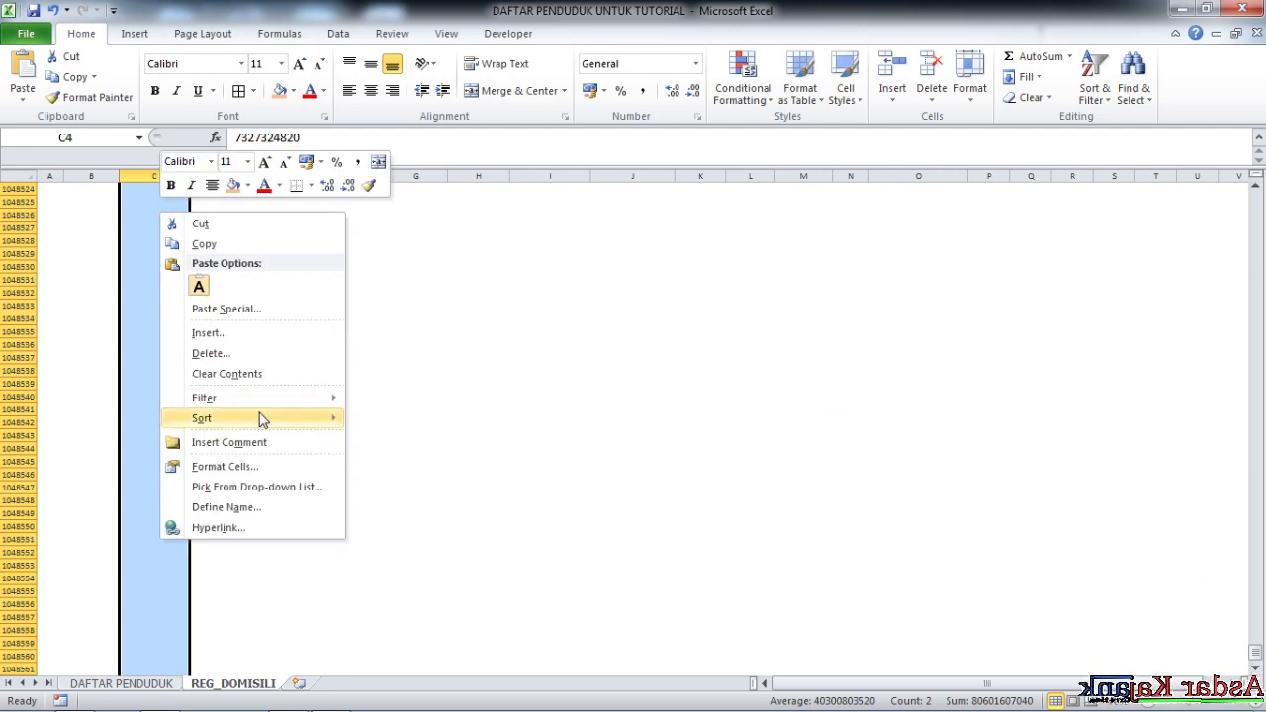
click(238, 466)
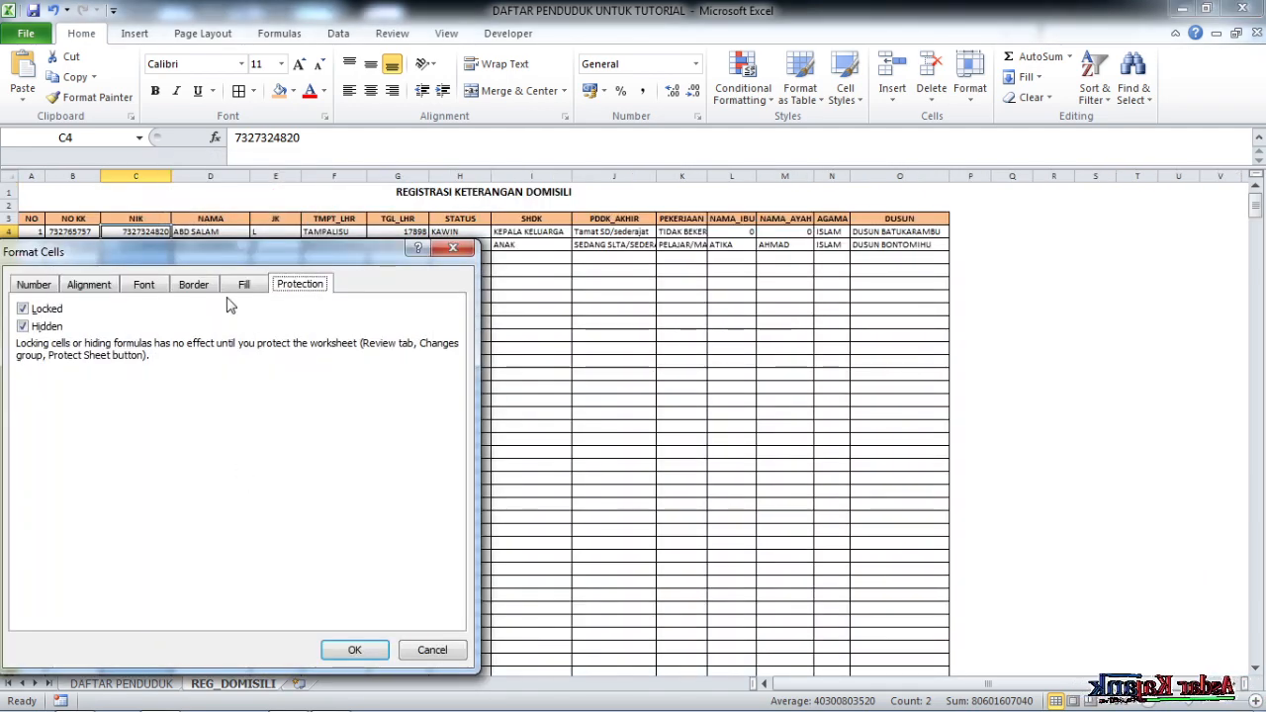
click(24, 310)
click(22, 327)
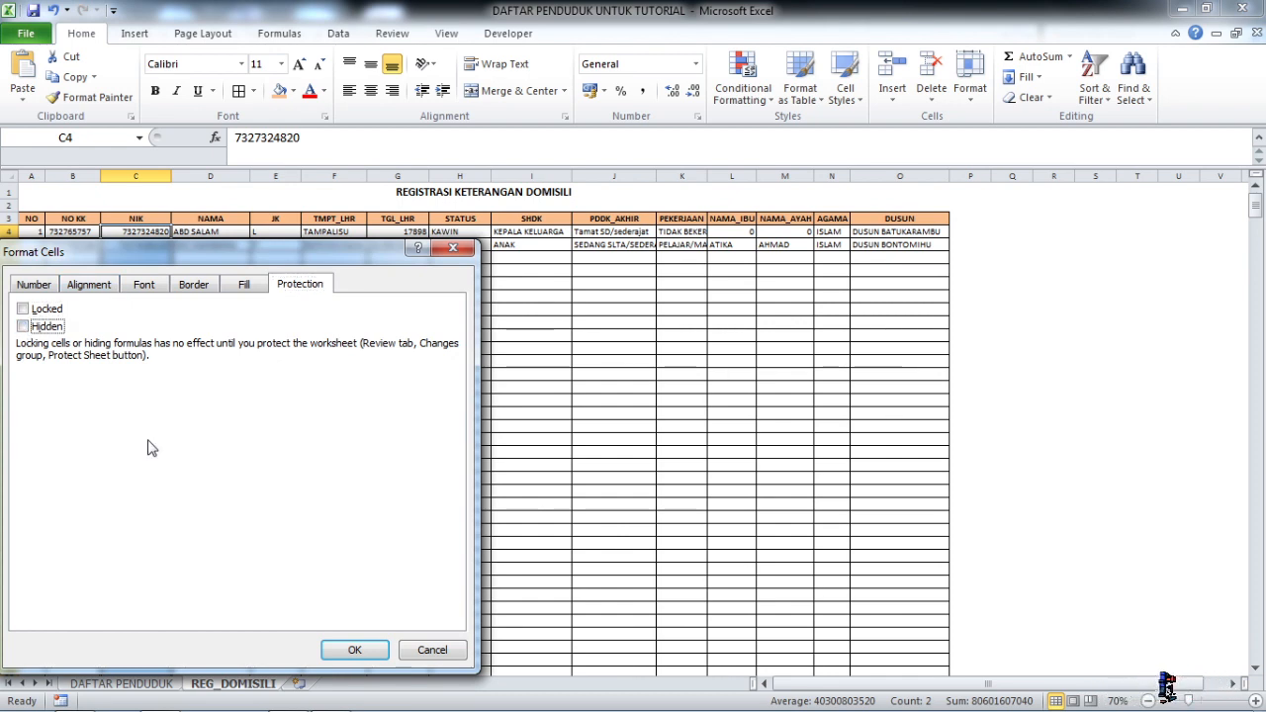
click(354, 650)
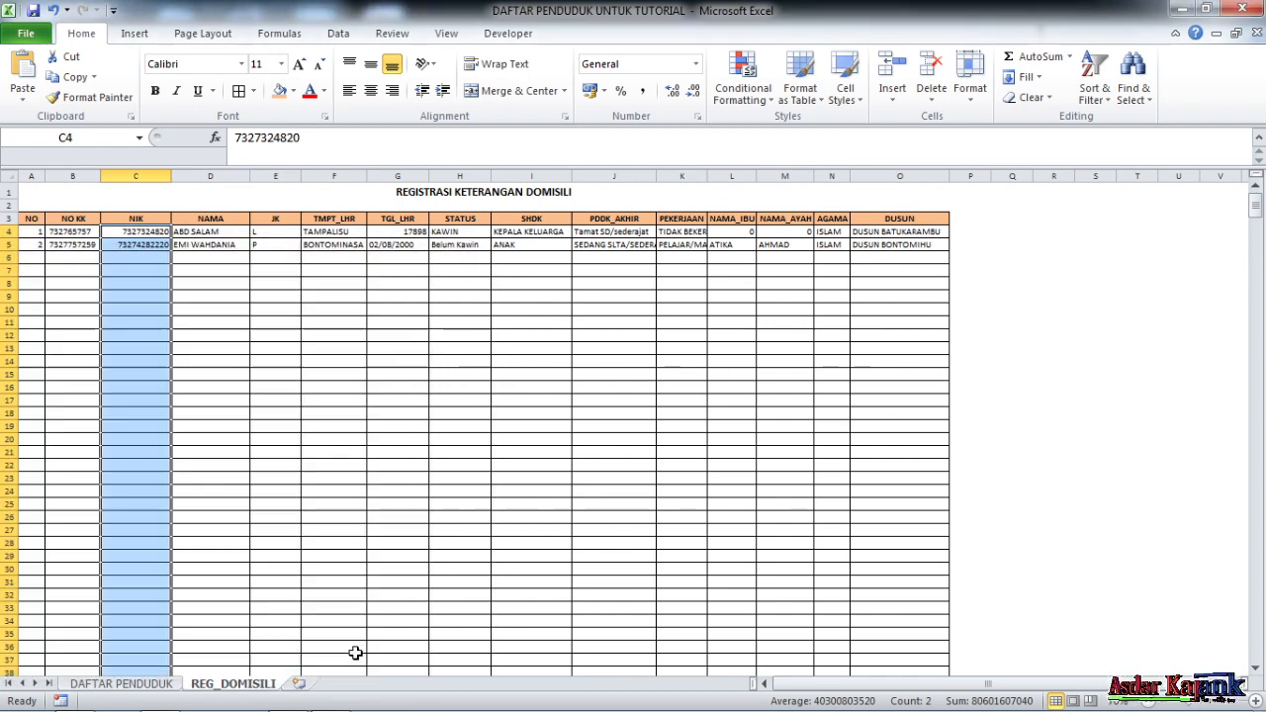
click(480, 477)
drag(1256, 205, 1252, 170)
Open the Protect Sheet dialog from the Review ribbon
click(740, 385)
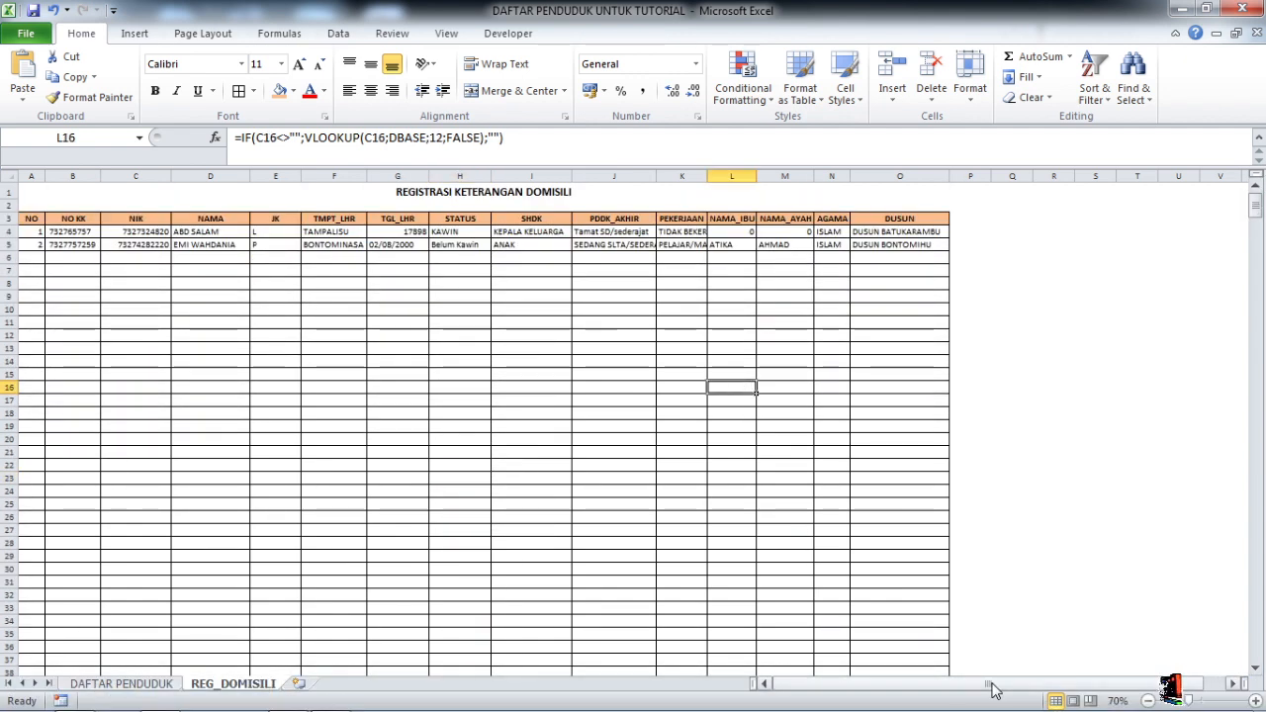
click(393, 35)
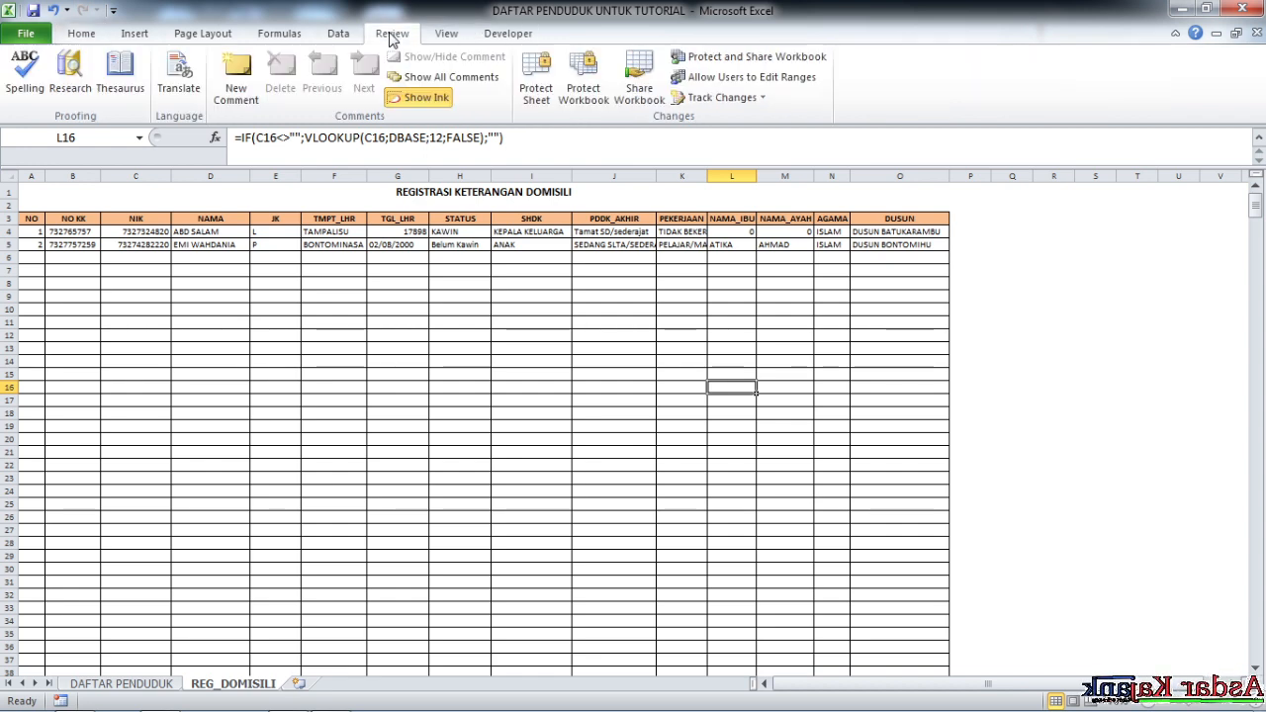
click(536, 93)
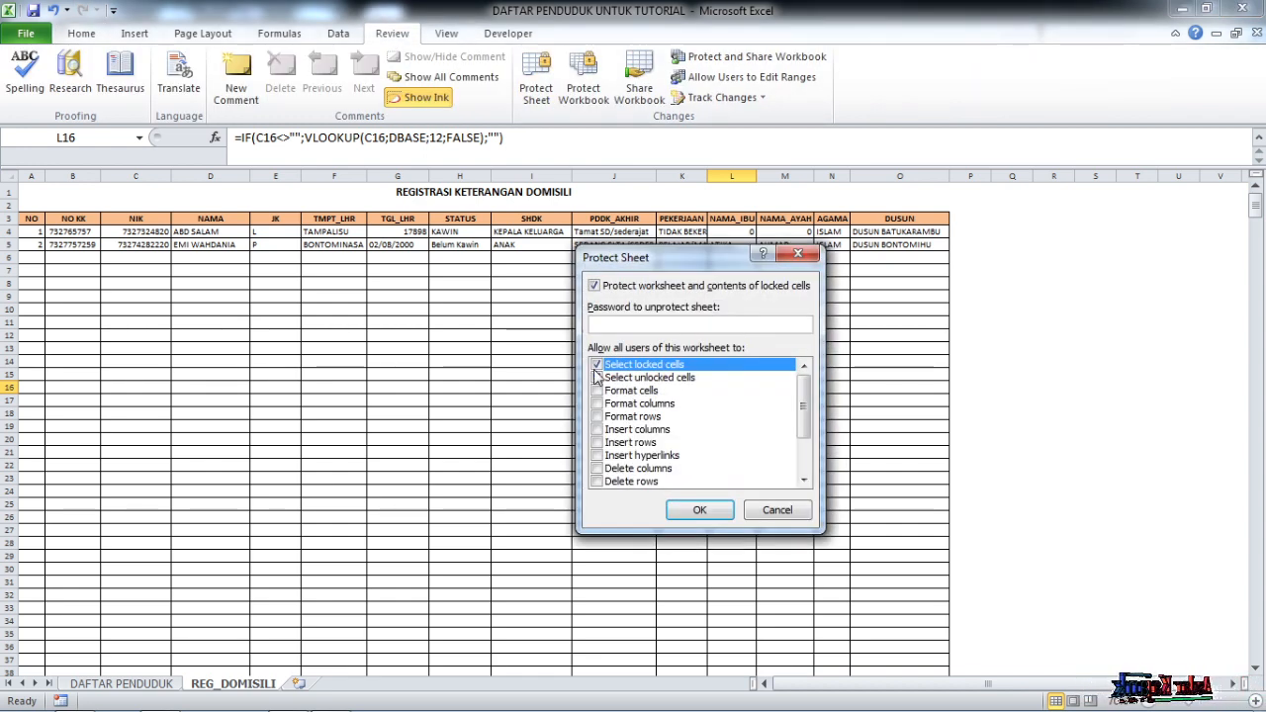
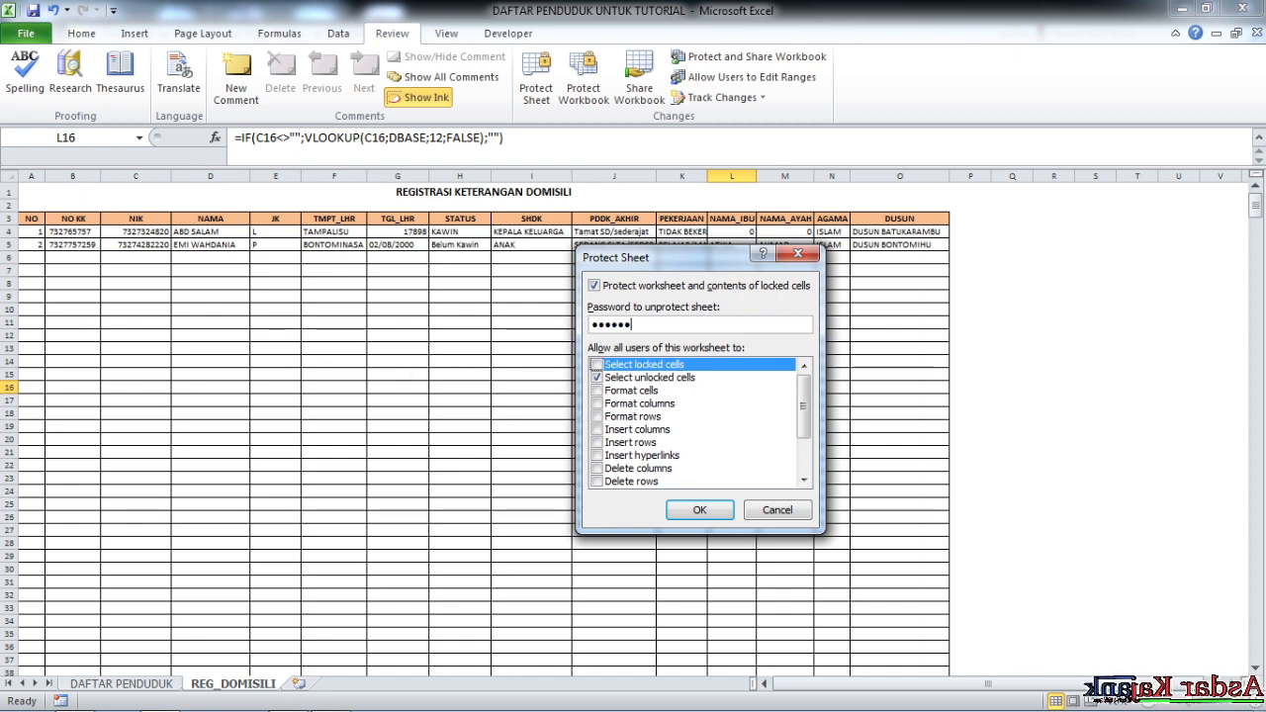
Set and confirm a password to protect the REG_DOMISILI sheet
key(Return)
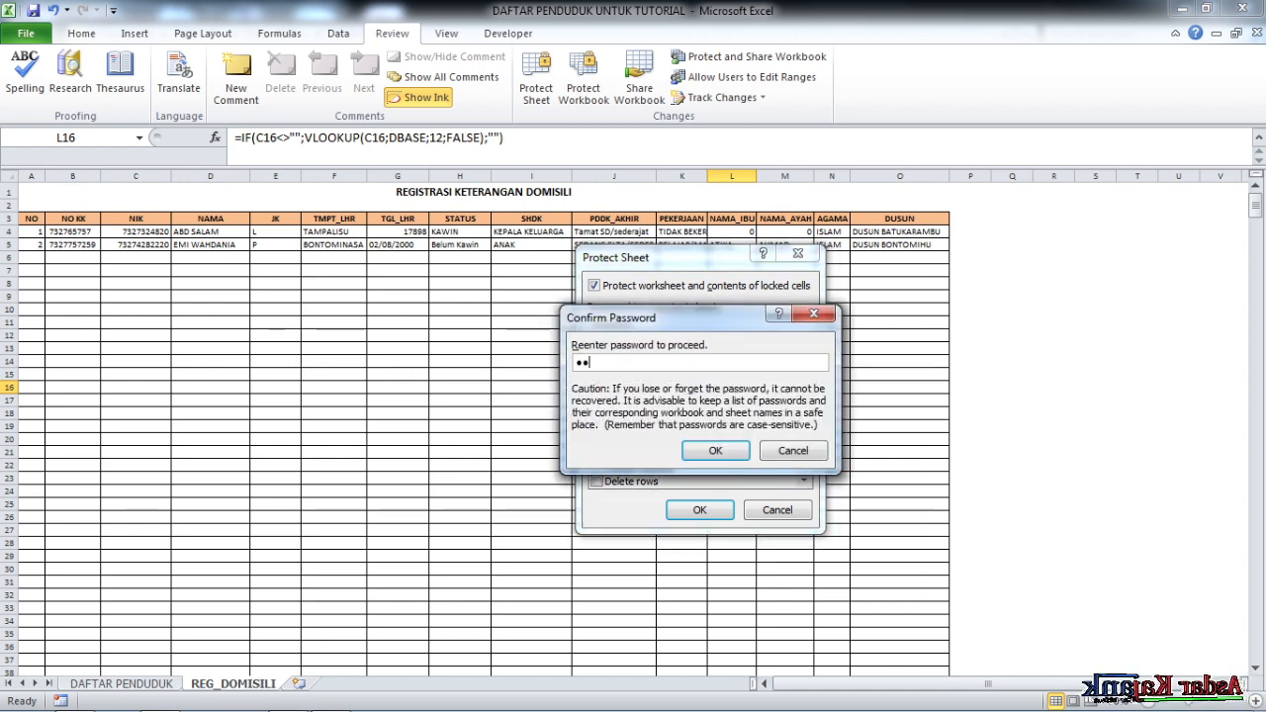
key(Return)
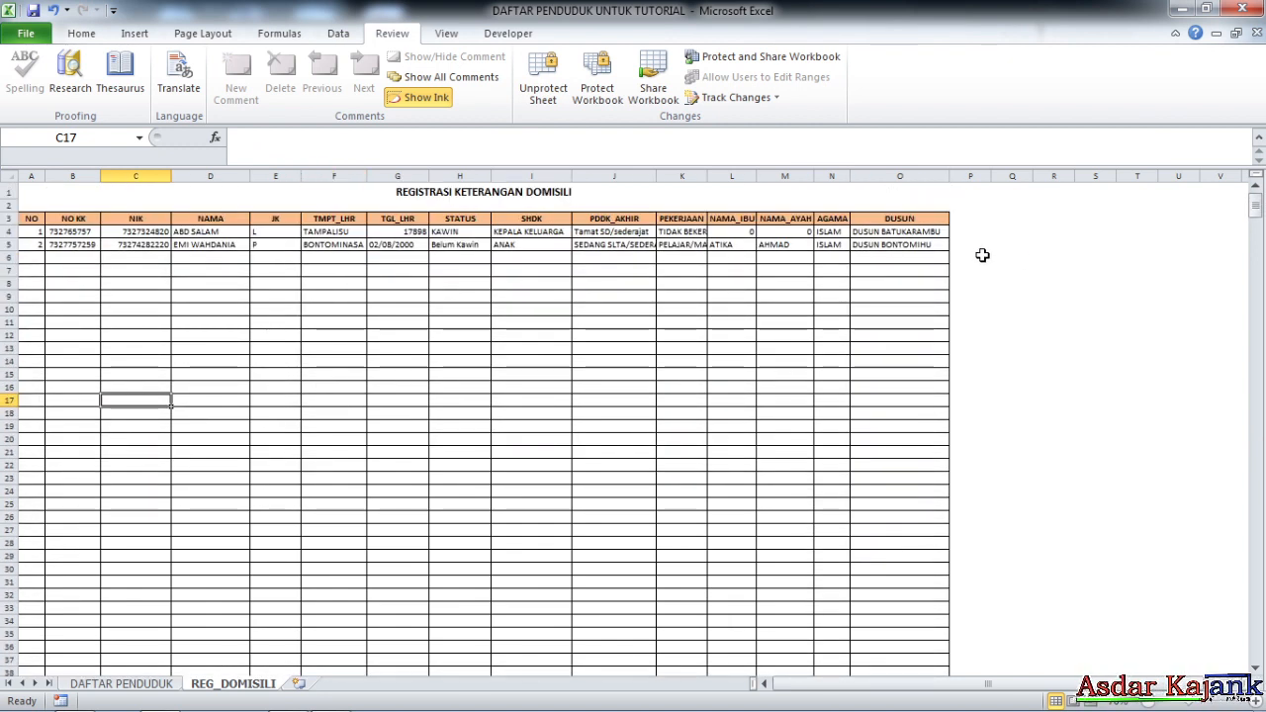
Select the empty NIK cells C6:C27 on REG_DOMISILI
scroll(781, 427, down, 4)
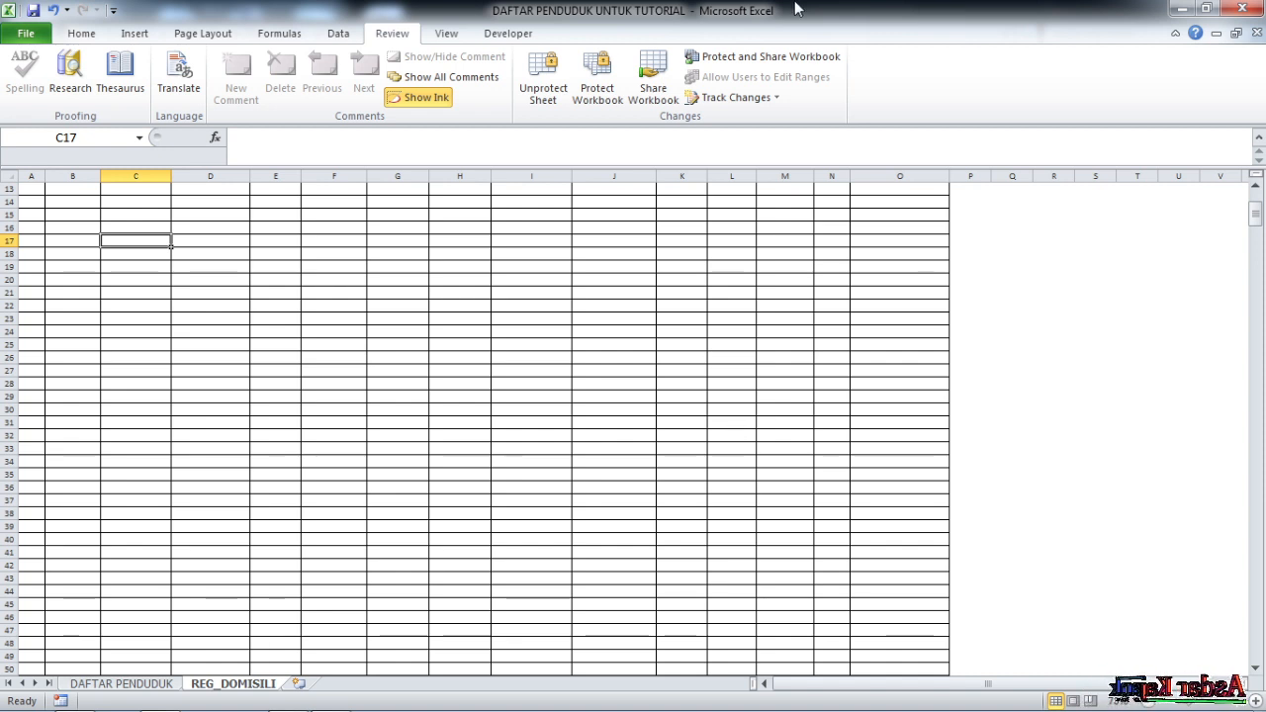
click(338, 33)
scroll(147, 314, up, 4)
click(127, 262)
click(142, 294)
drag(136, 258, 159, 530)
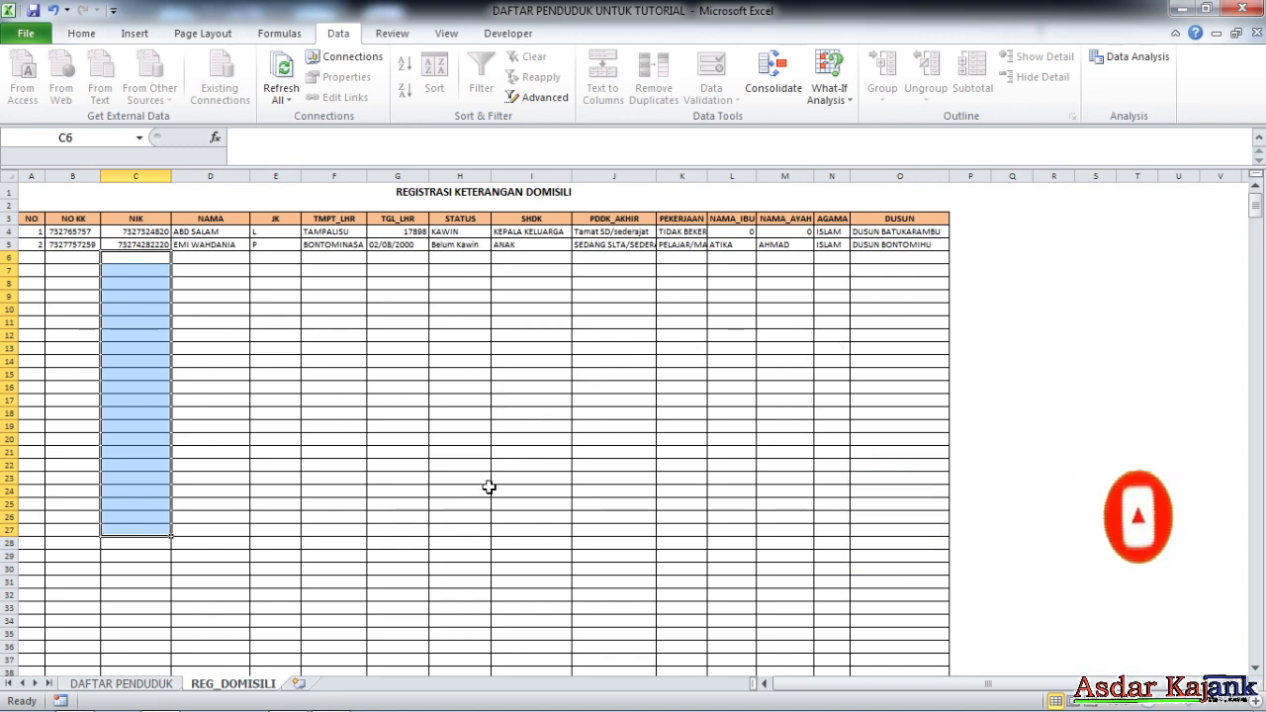
Copy the resident NIK from DAFTAR PENDUDUK cell C100, then return to REG_DOMISILI
click(136, 685)
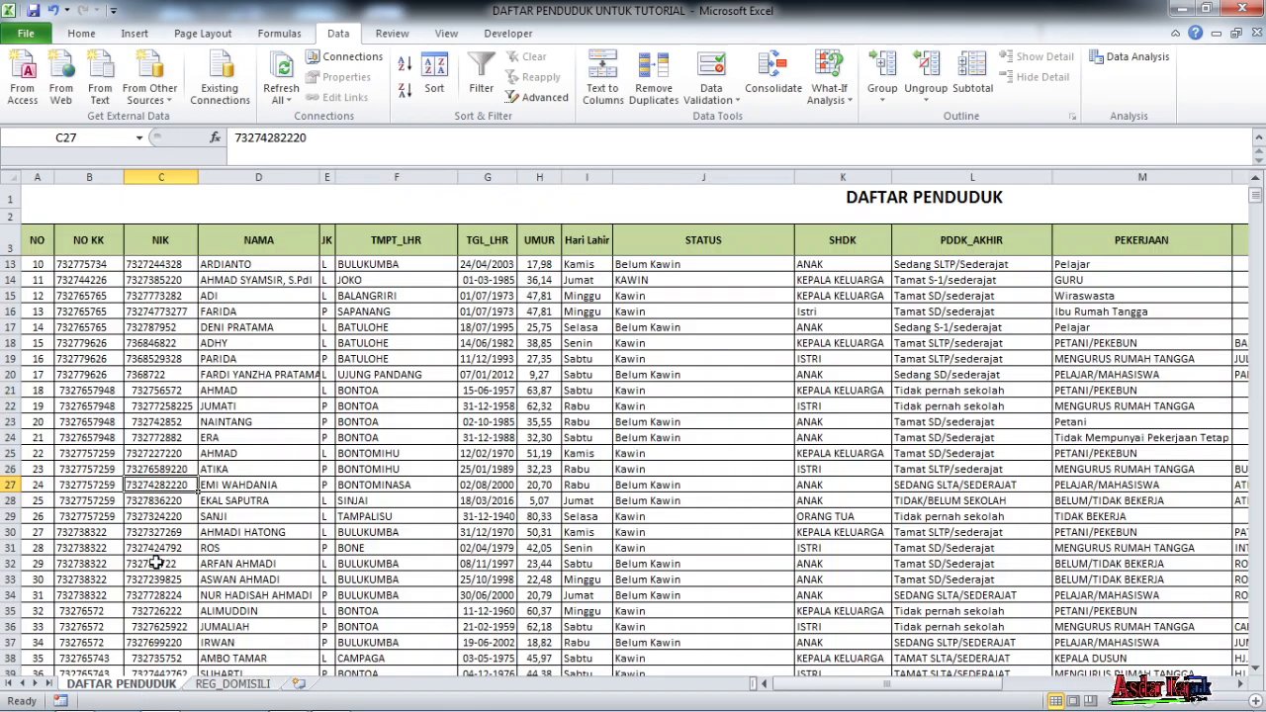
scroll(168, 593, down, 20)
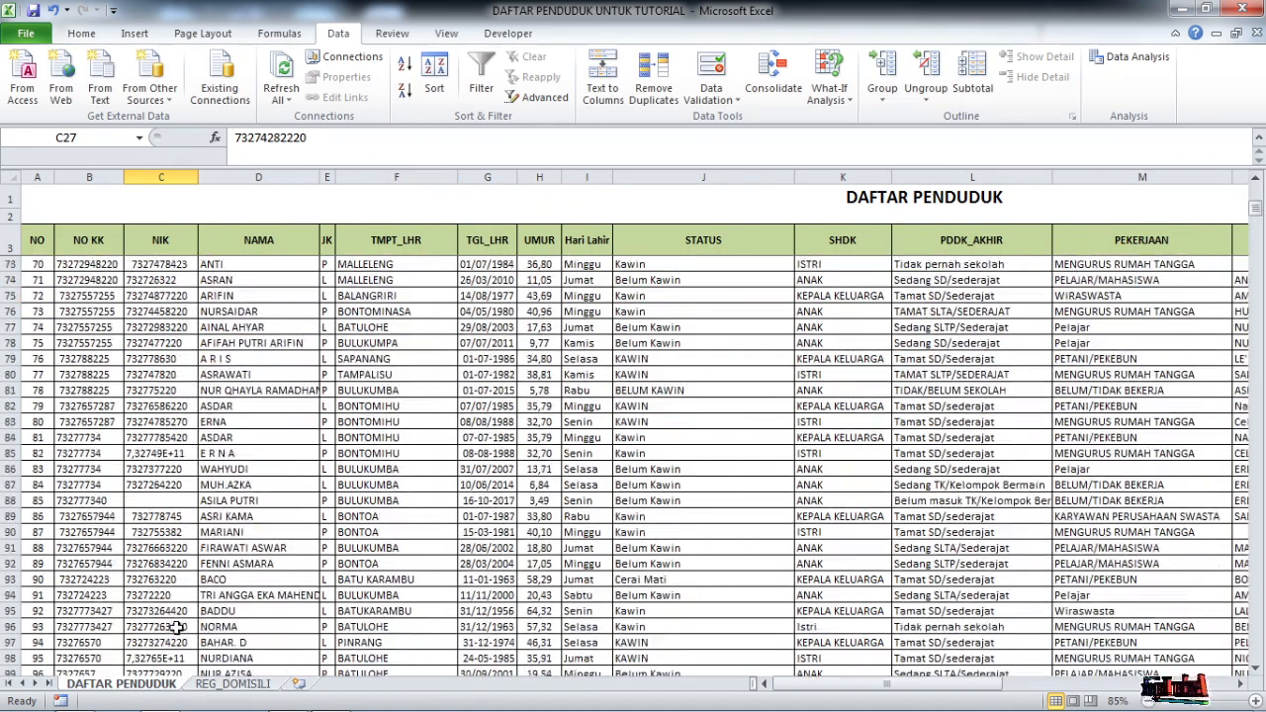
scroll(178, 629, down, 3)
scroll(188, 613, up, 8)
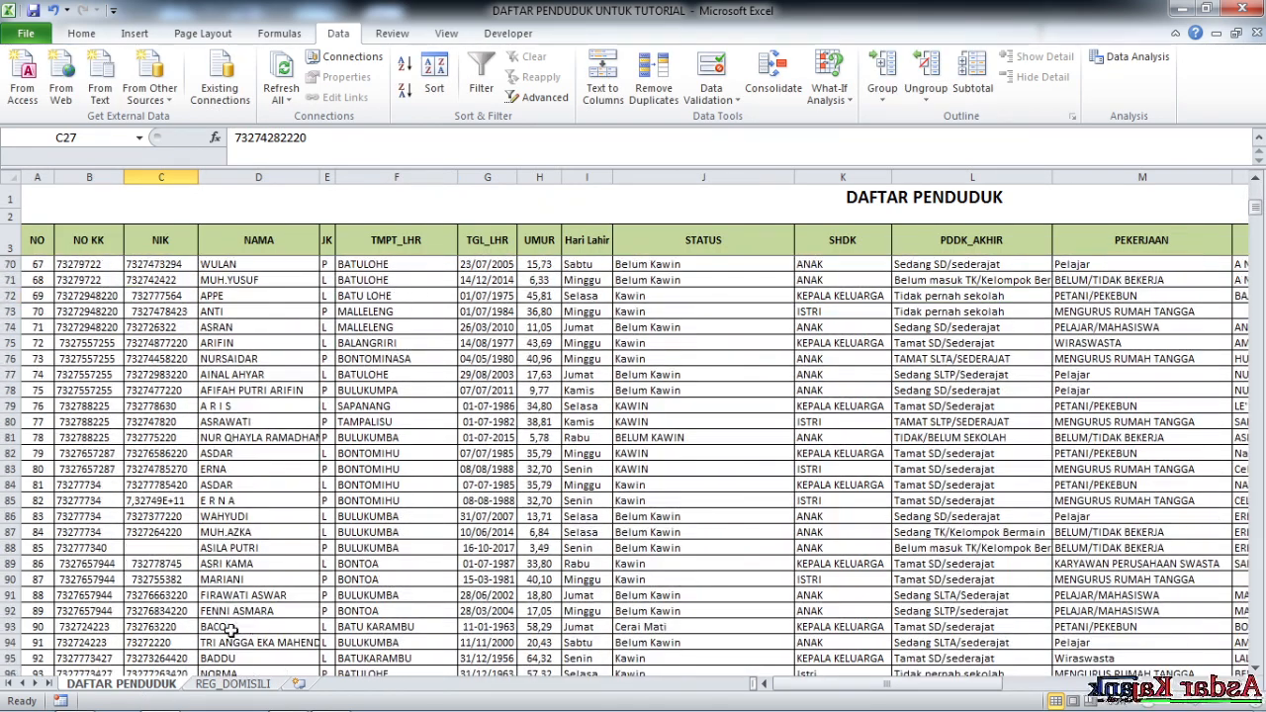
scroll(188, 593, down, 3)
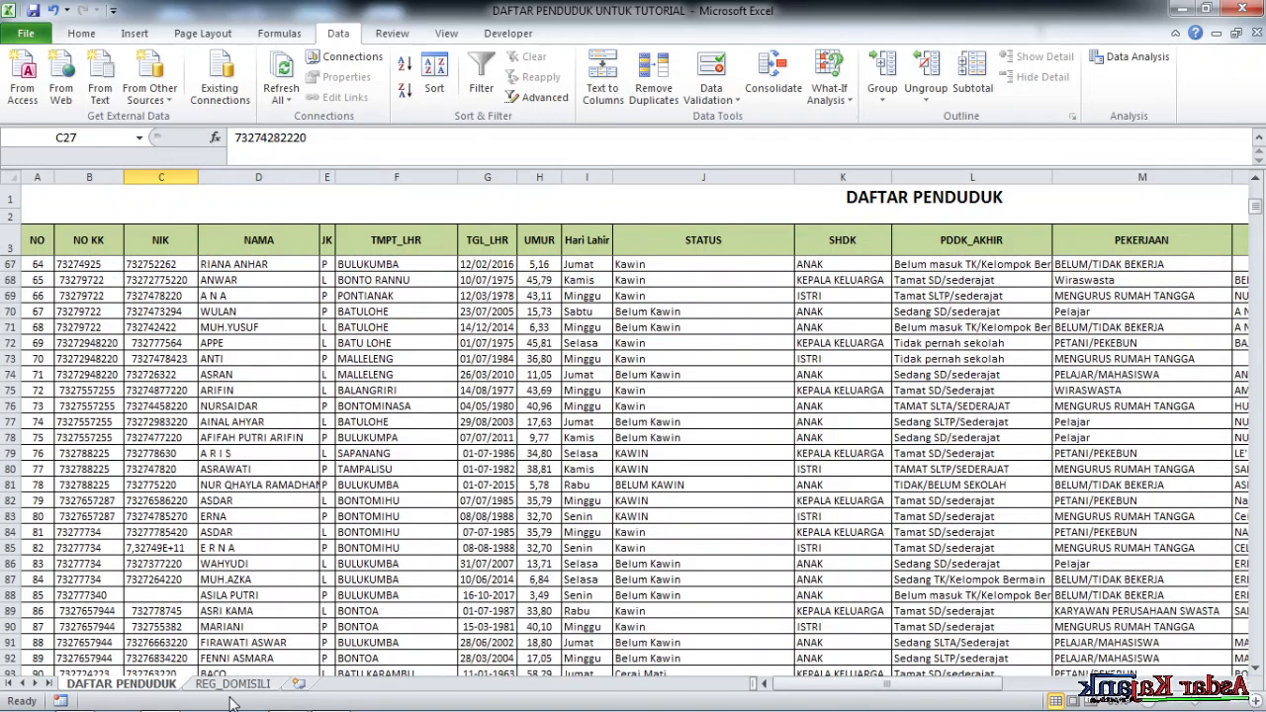
scroll(231, 691, down, 3)
click(173, 644)
drag(321, 138, 42, 92)
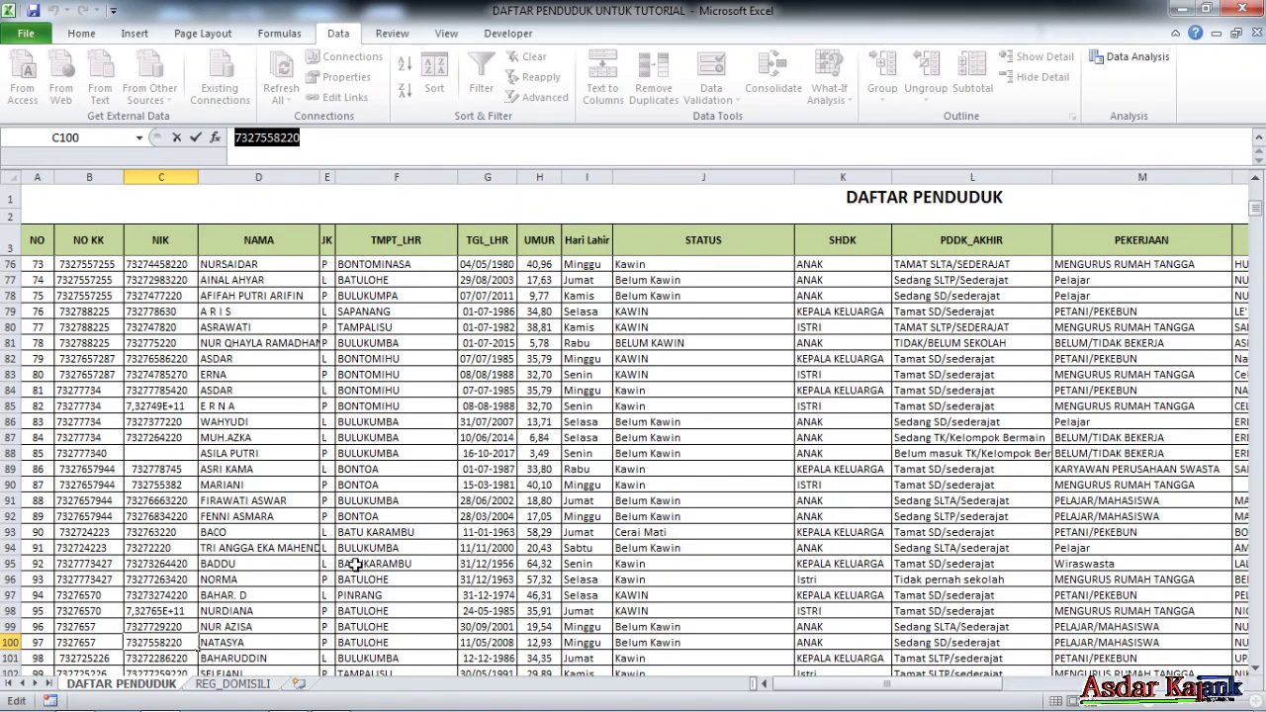
key(Return)
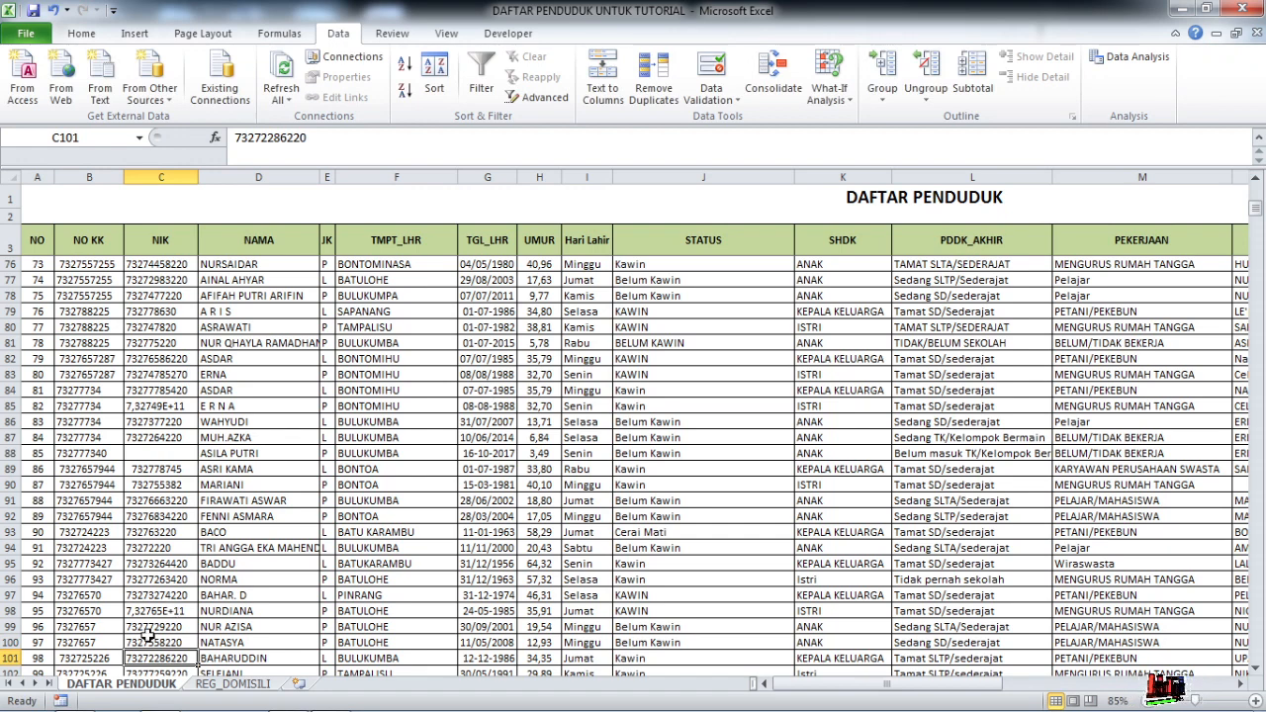
click(231, 684)
Enter the copied resident NIK in C6 so row 6 fills in by lookup
click(146, 258)
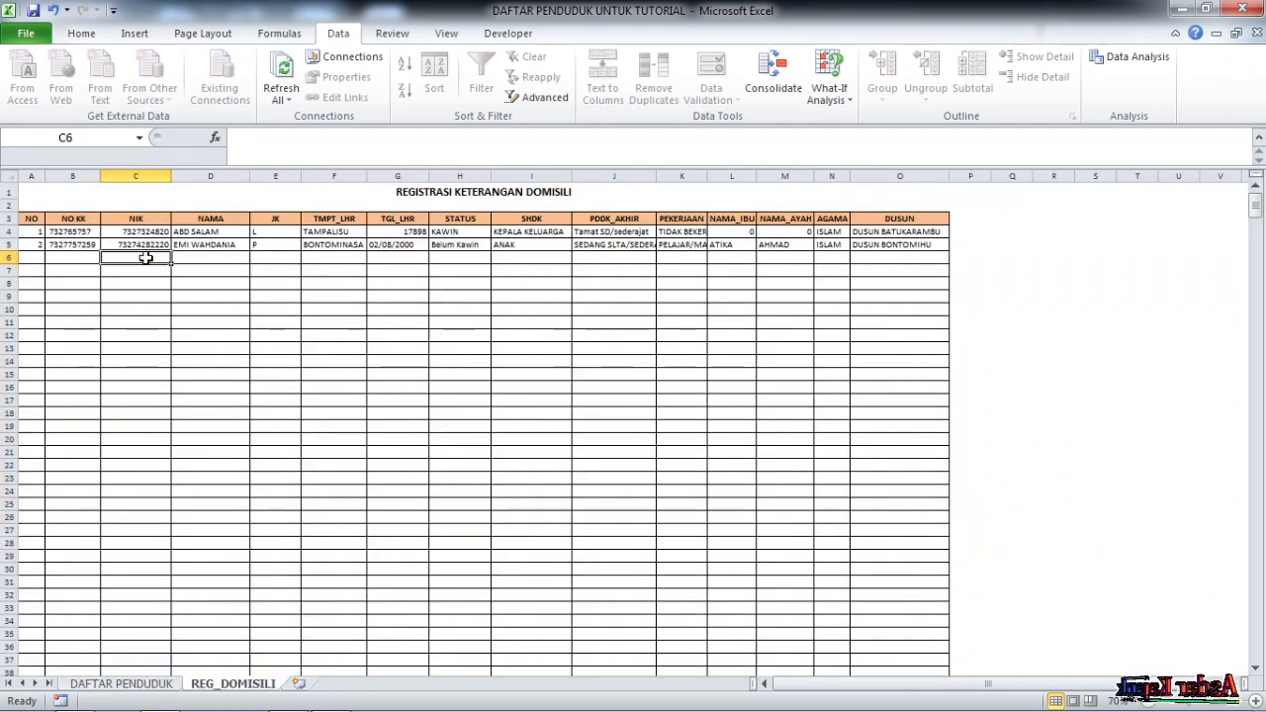
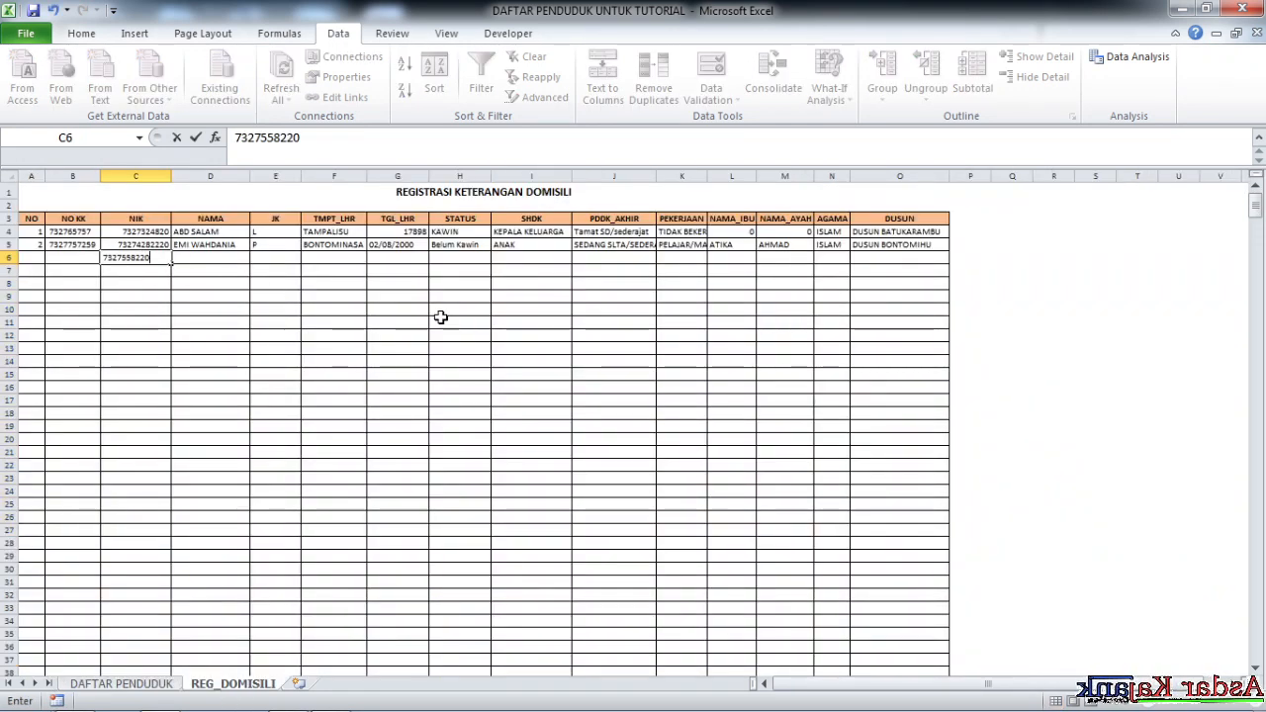
key(Return)
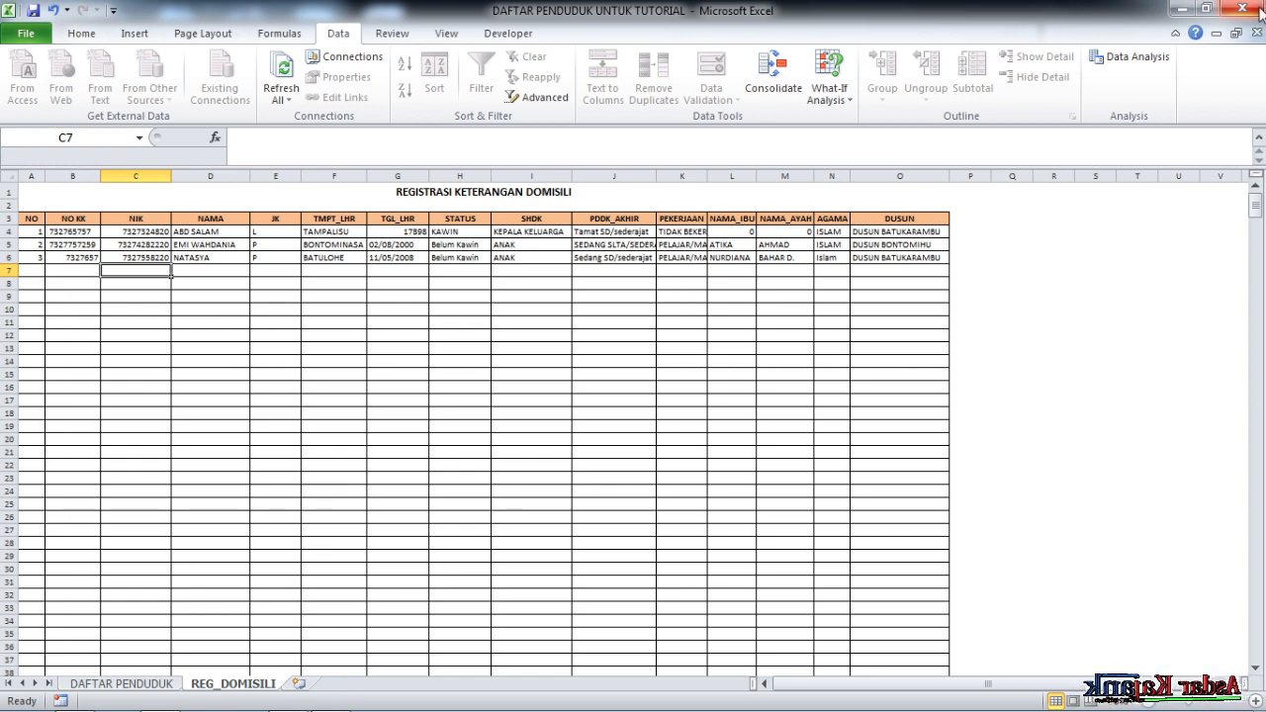
scroll(579, 484, down, 12)
scroll(578, 485, up, 12)
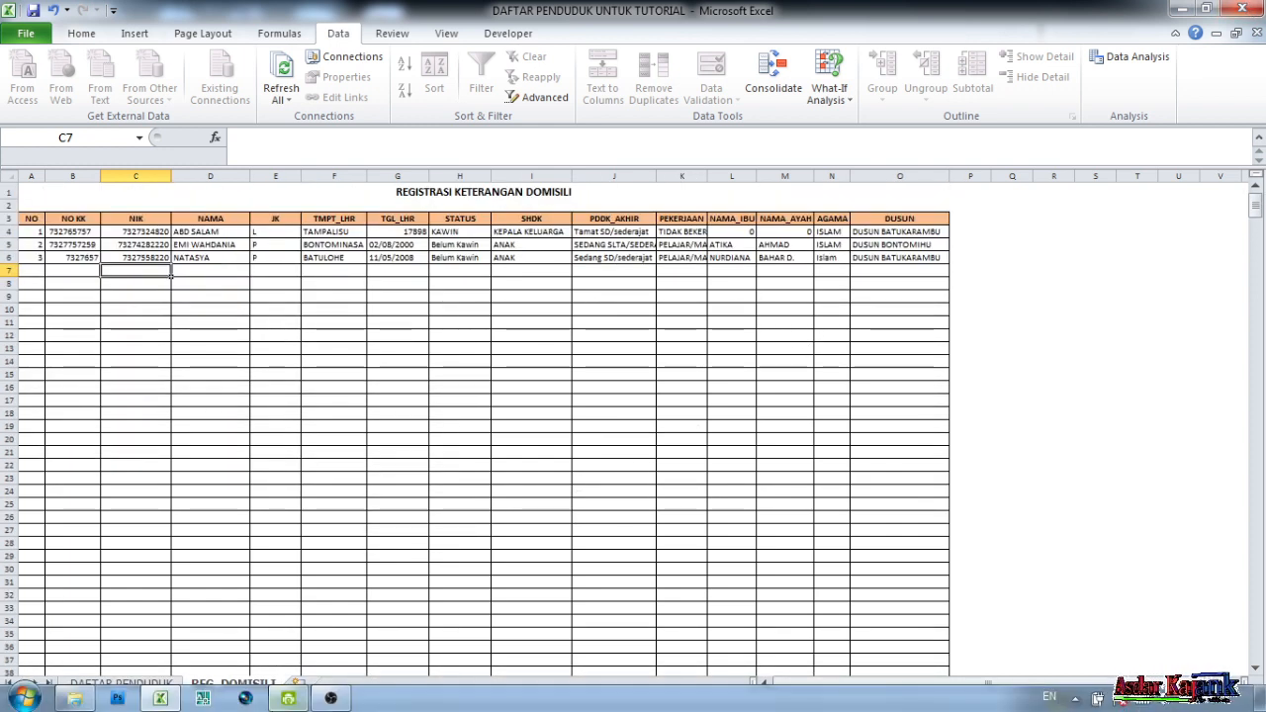
click(336, 700)
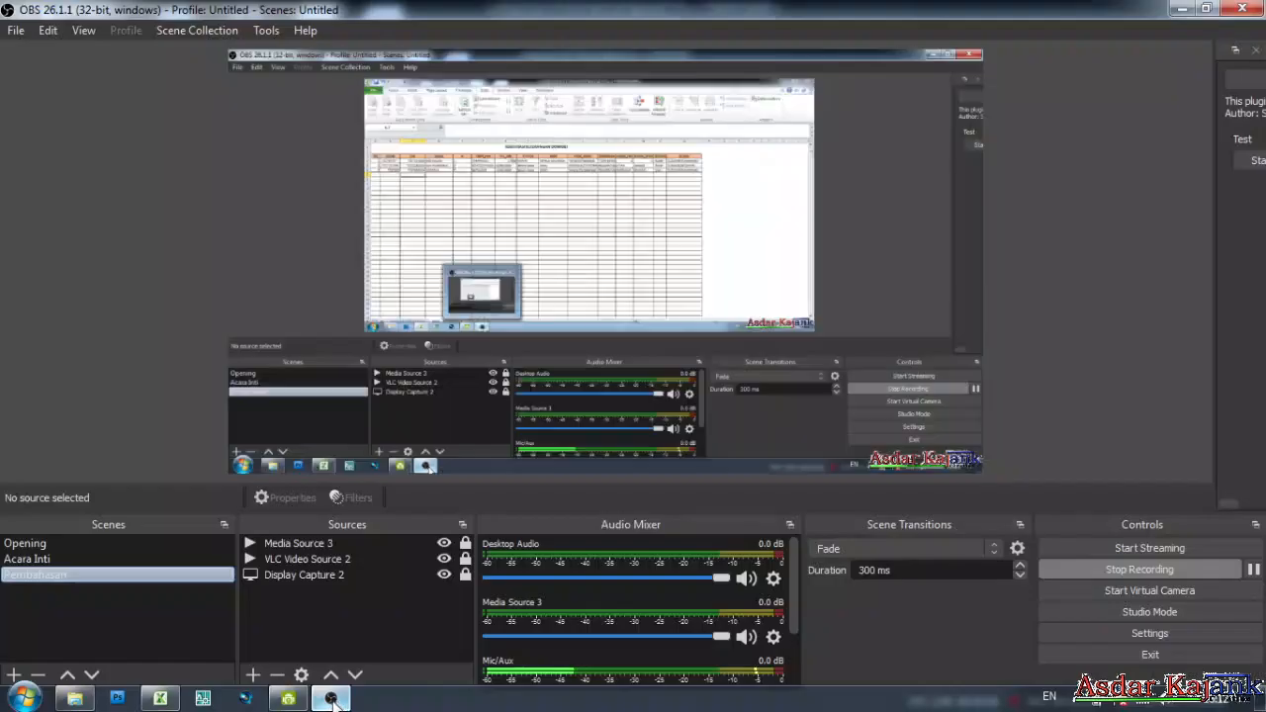